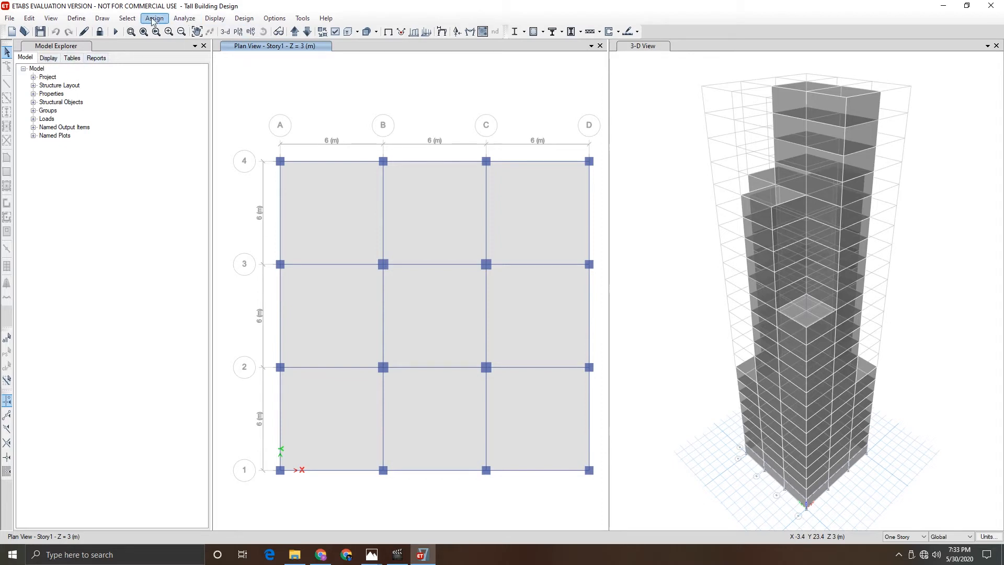
- Open the Element Forces - Columns table from the Analysis Results > Element Output > Frame Output tables
click(76, 18)
click(76, 18)
click(75, 58)
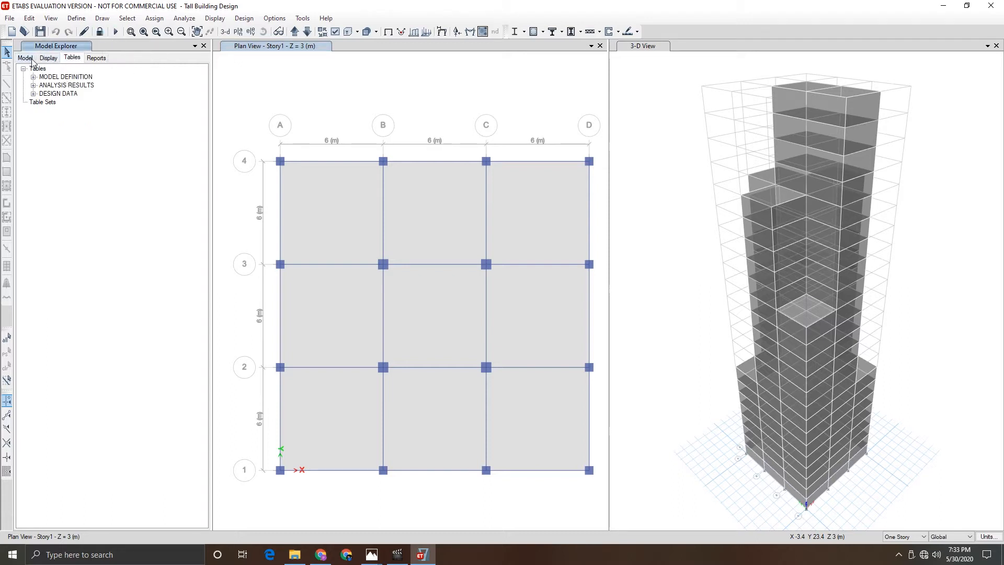
click(31, 60)
click(72, 59)
click(34, 85)
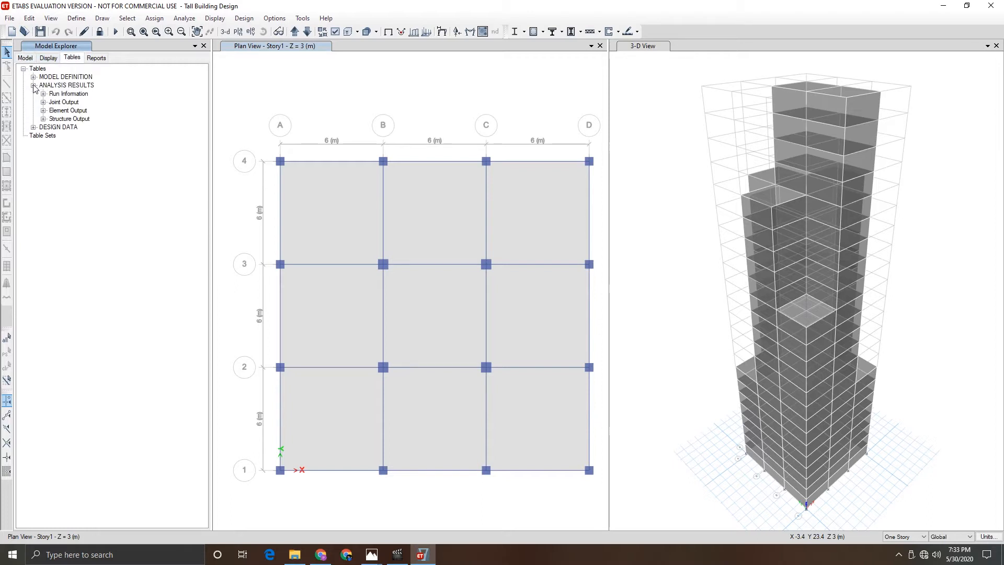
click(44, 111)
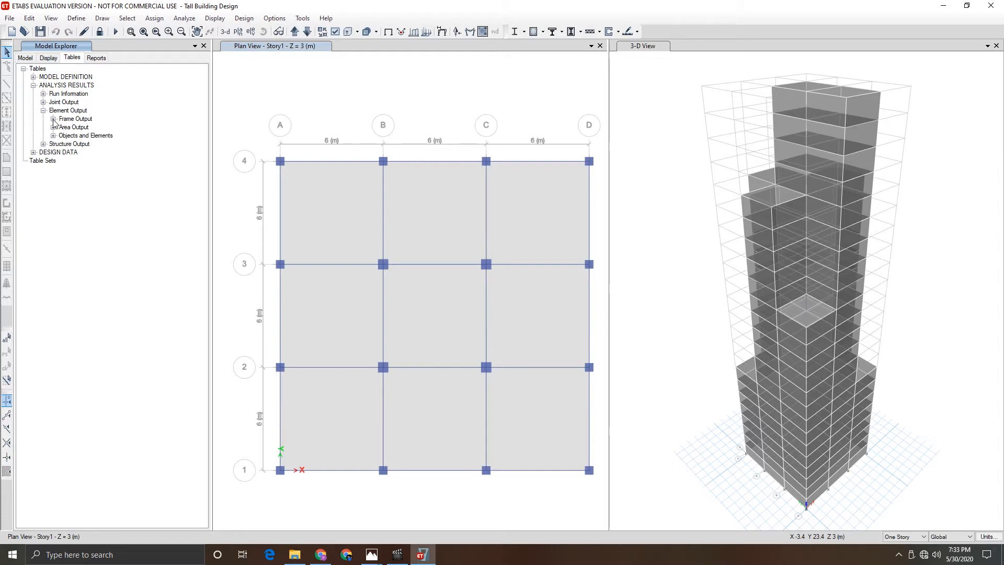
click(53, 119)
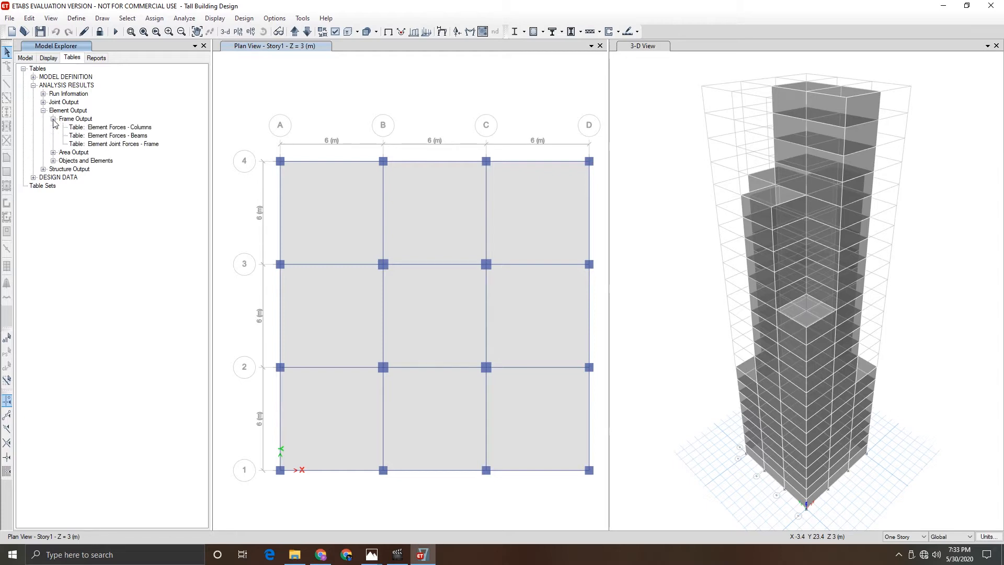
click(121, 128)
right_click(120, 129)
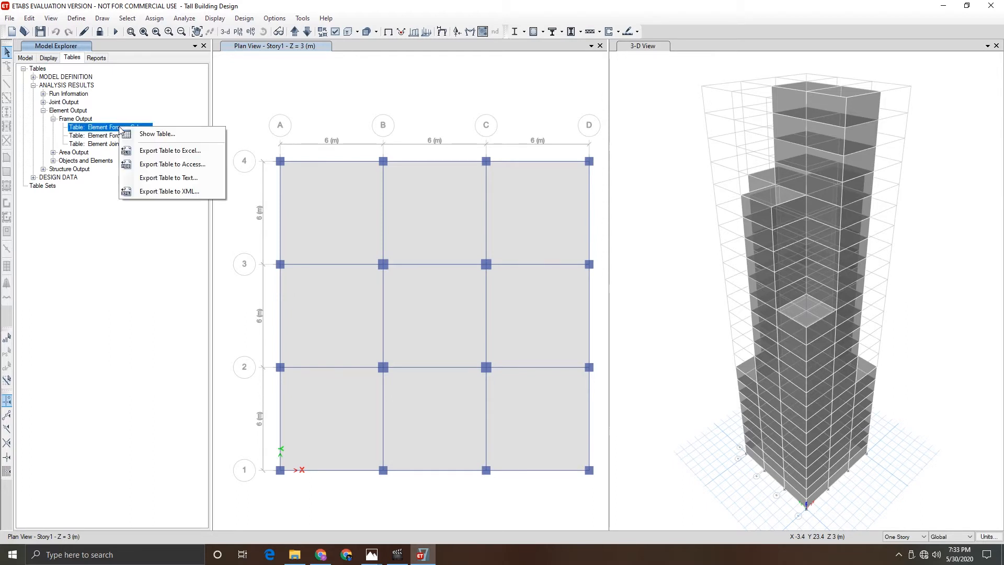
click(140, 134)
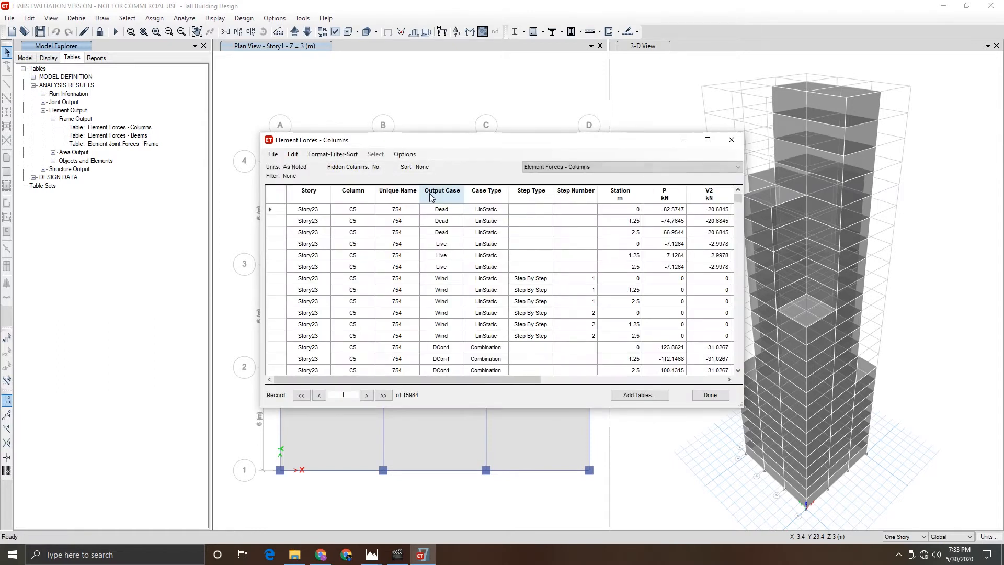
- Filter the column forces table by the Story column to show only Story1
scroll(480, 279, down, 5)
scroll(481, 279, up, 5)
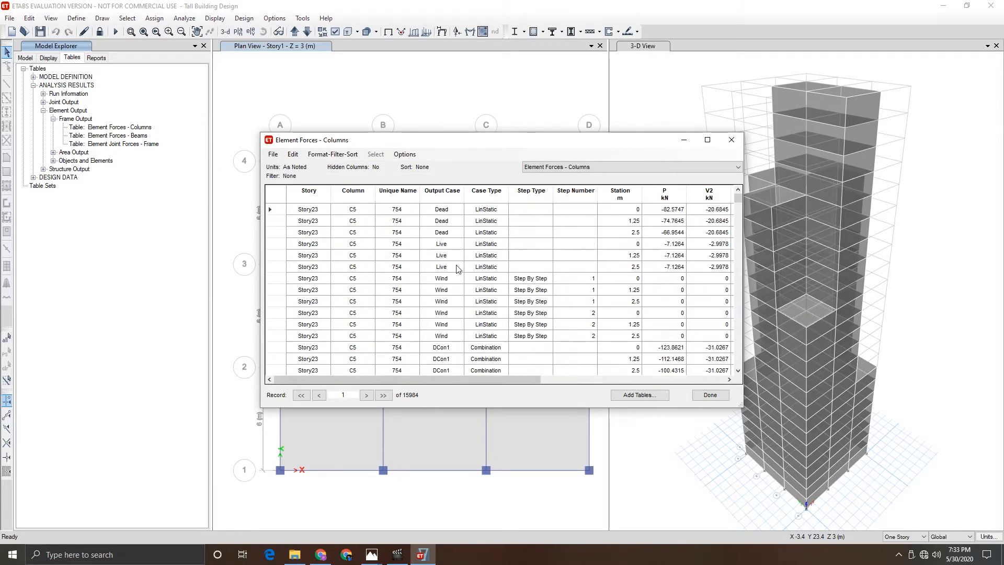
click(309, 193)
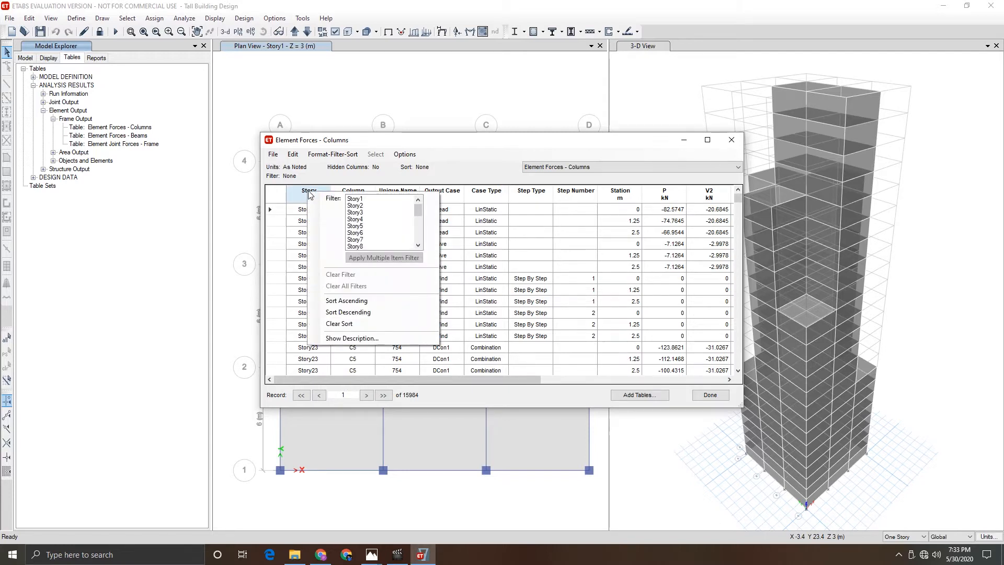
click(356, 201)
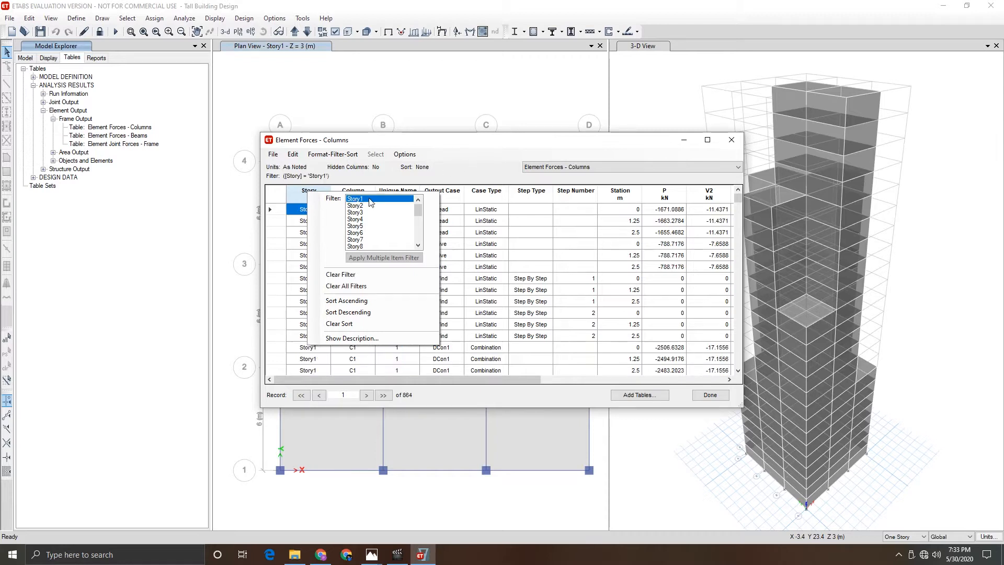
click(450, 173)
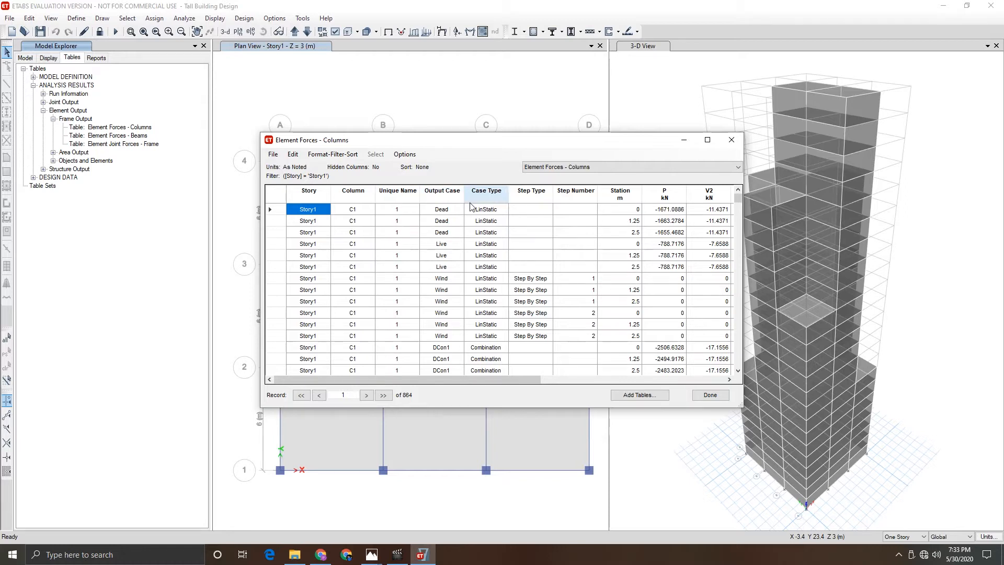
- Filter the Output Case column to the Dead and Live cases using a multiple-item filter
right_click(445, 192)
scroll(535, 221, down, 2)
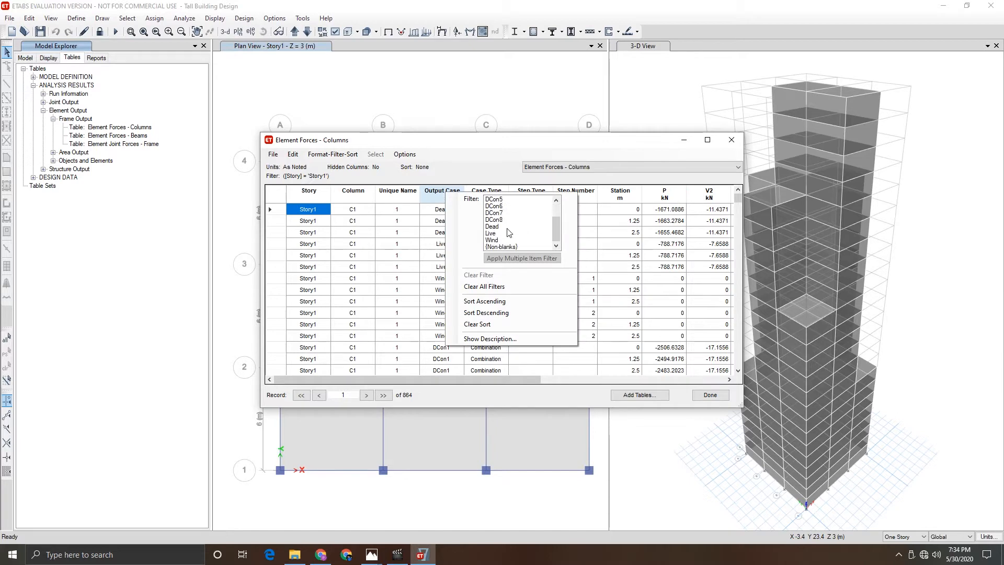
drag(495, 228, 495, 234)
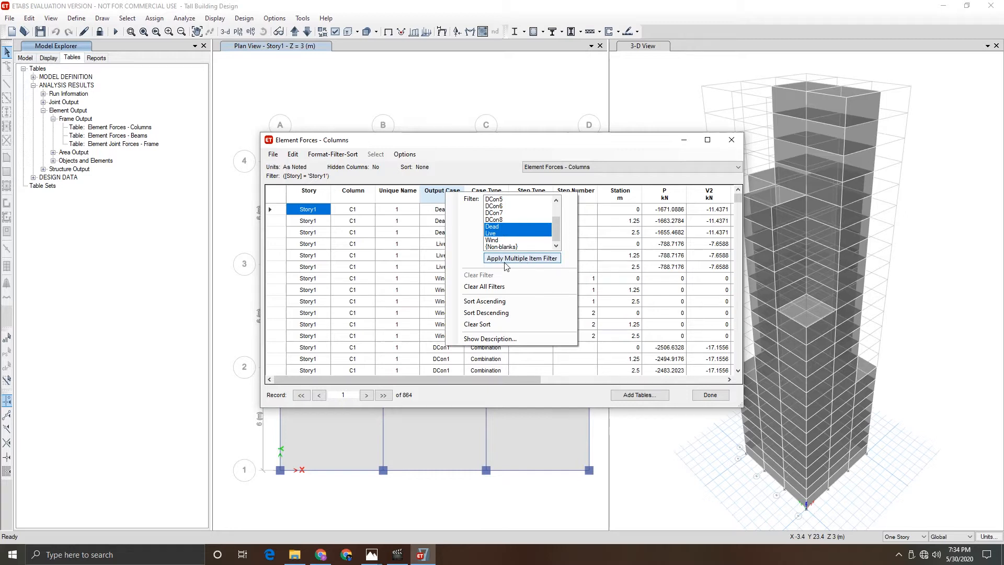
click(525, 259)
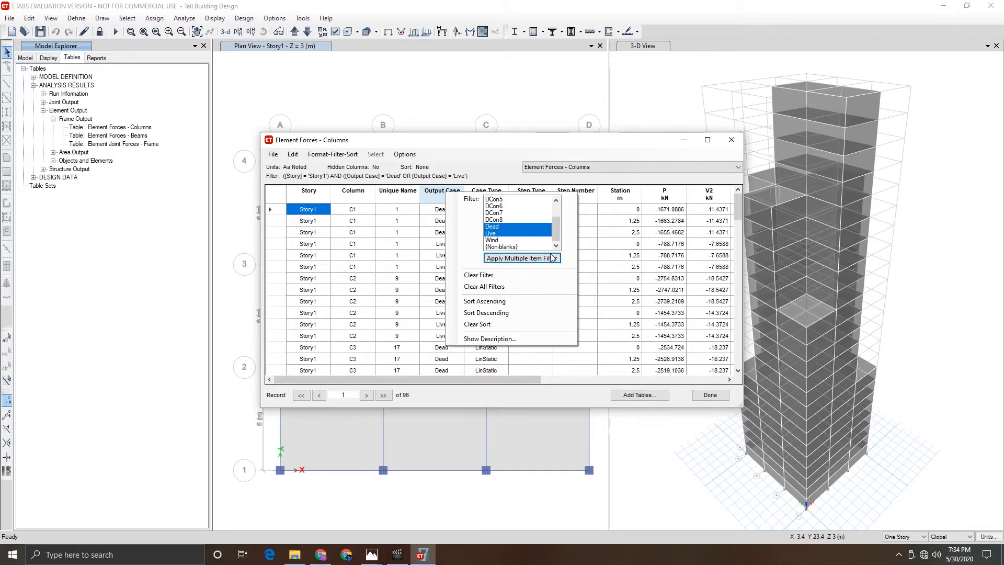
- Filter the Station column to rows where Station equals 0
click(619, 195)
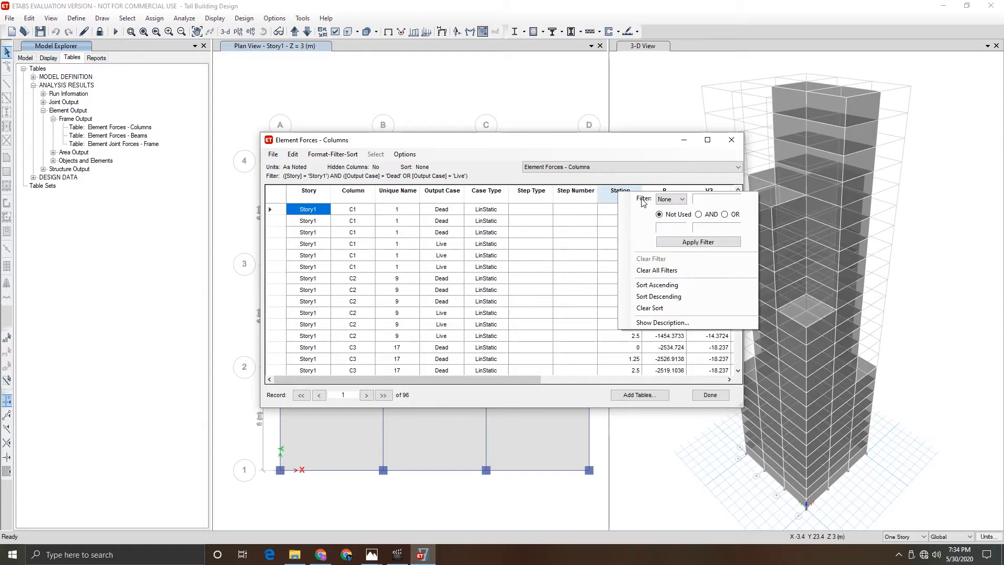
click(683, 199)
click(669, 215)
click(702, 199)
text(0)
click(692, 245)
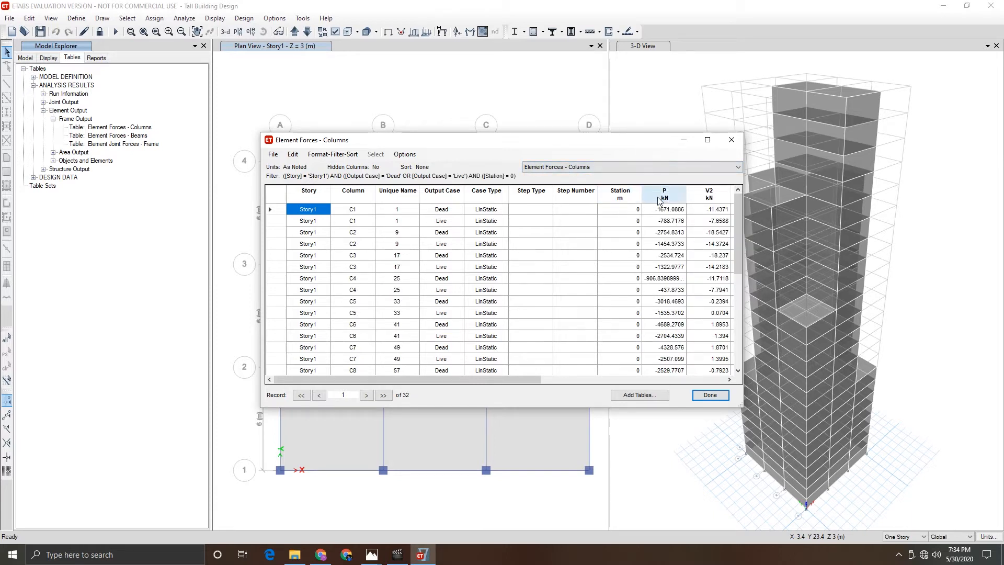
- Scroll through the filtered Story1 column forces for the Dead and Live cases at station 0
scroll(374, 255, down, 6)
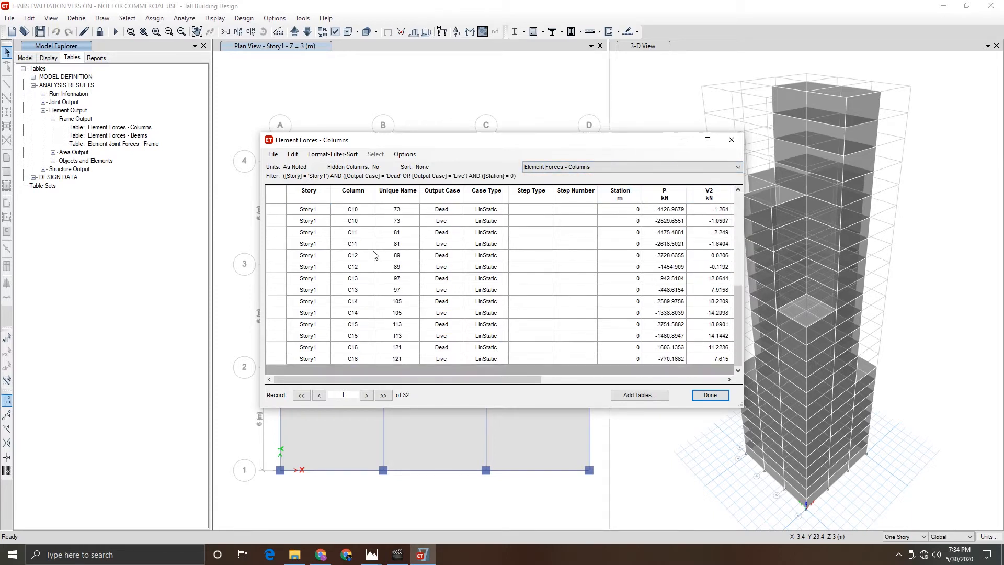
key(ctrl+Home)
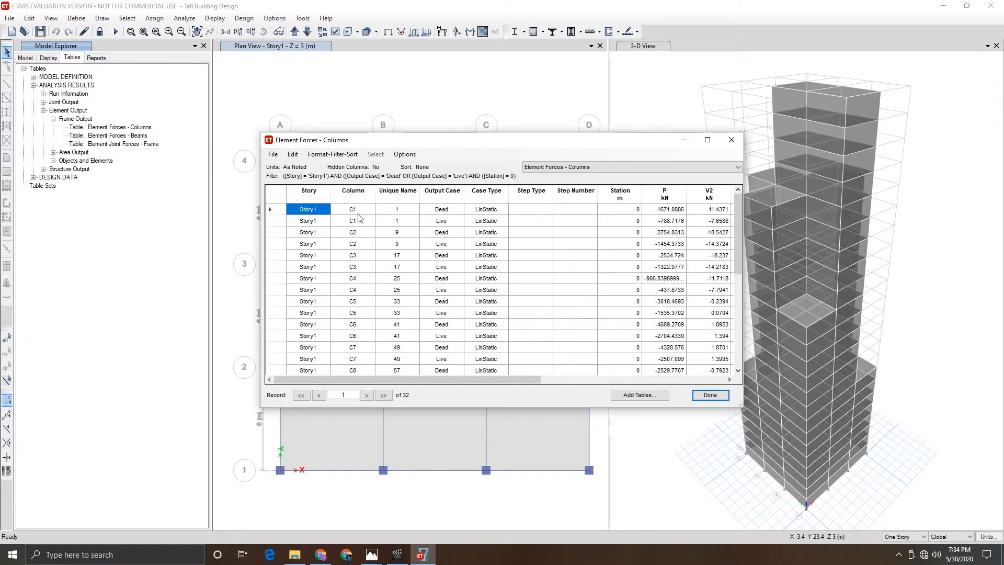
scroll(366, 254, down, 6)
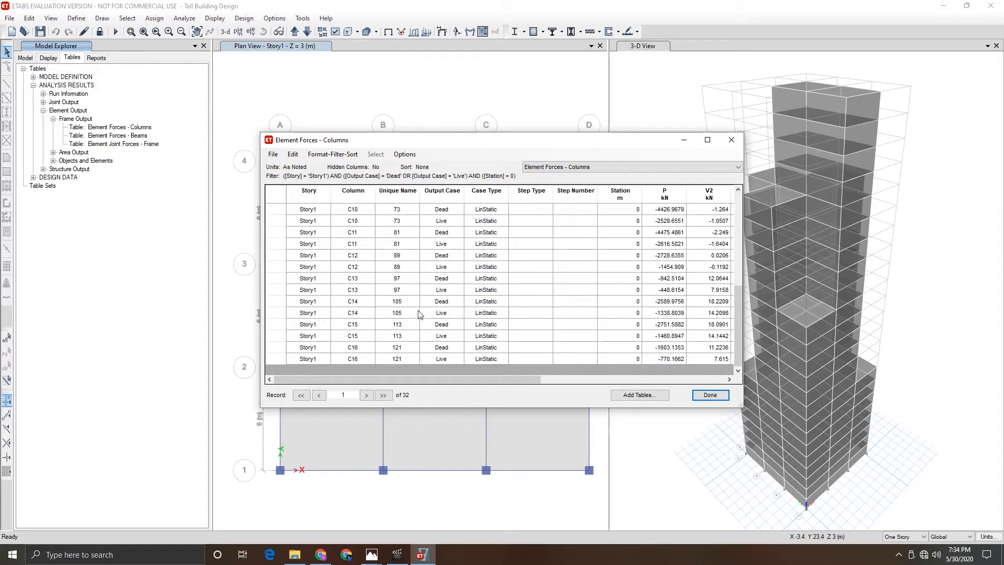
scroll(402, 291, up, 5)
scroll(402, 290, up, 1)
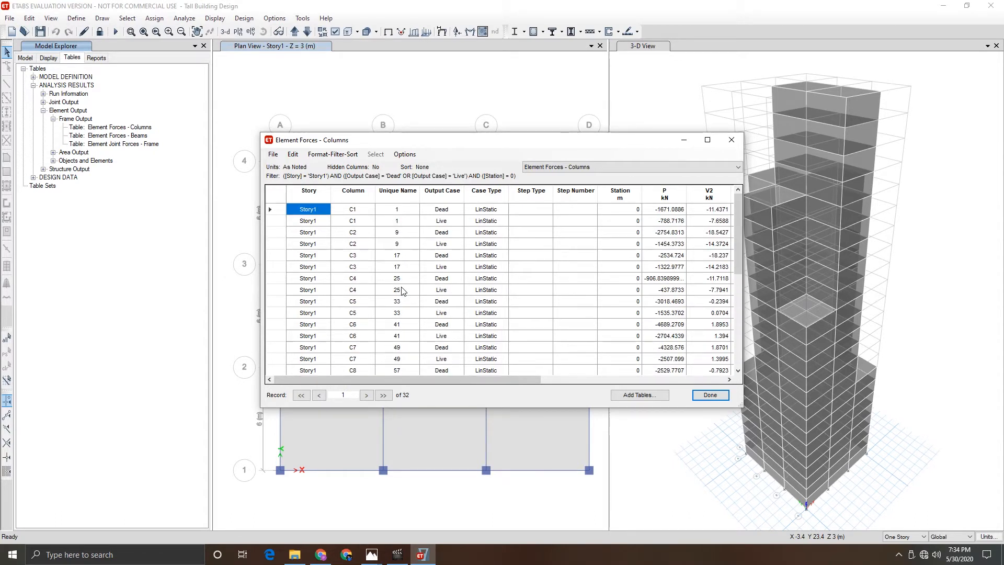
scroll(382, 253, down, 3)
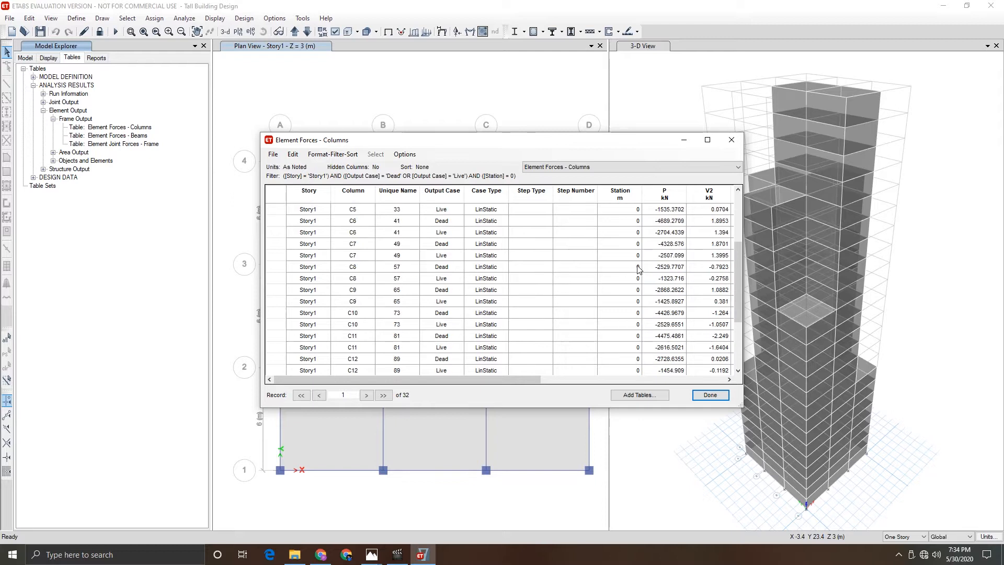
scroll(638, 269, up, 3)
scroll(638, 251, down, 5)
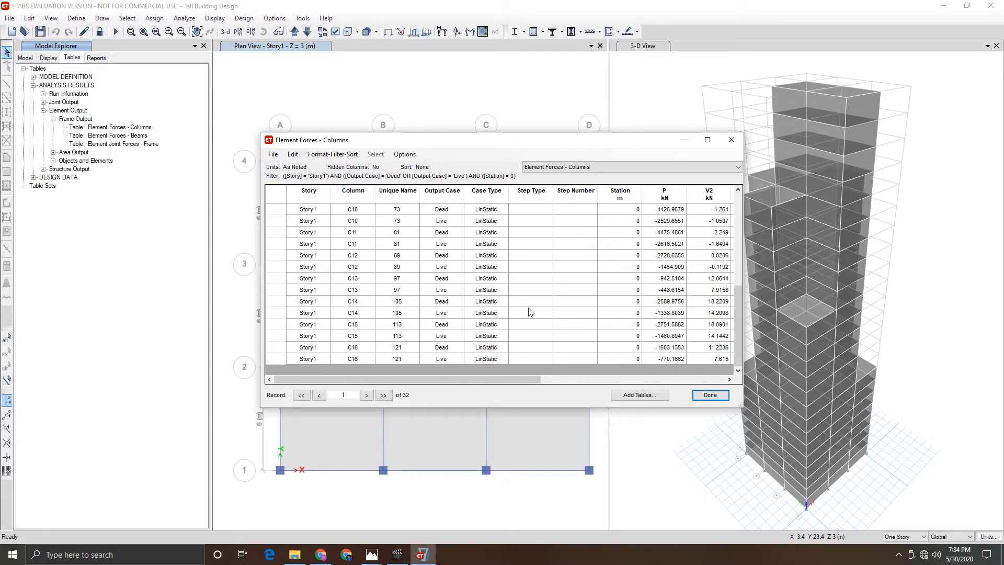
scroll(549, 272, up, 5)
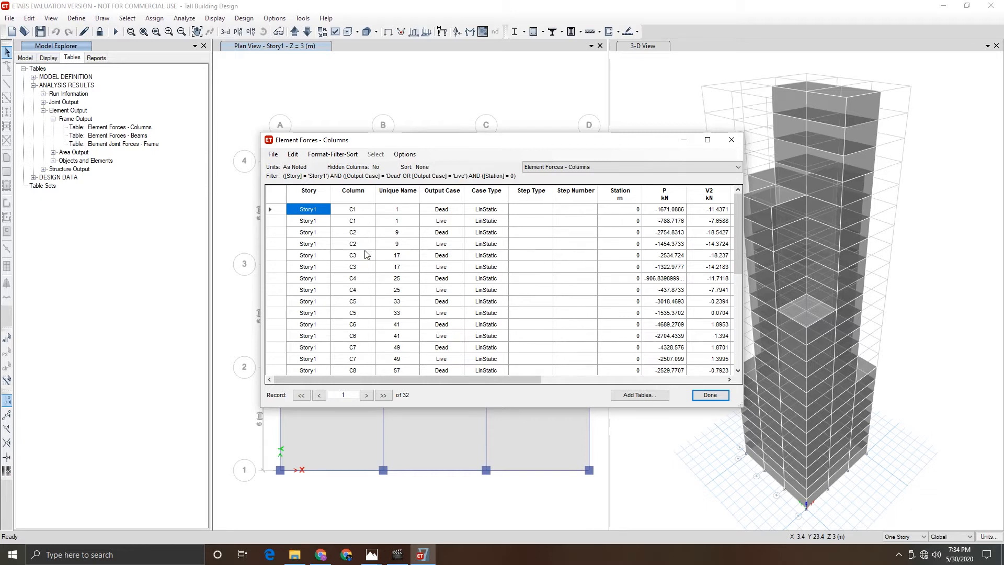
scroll(367, 255, down, 5)
scroll(622, 264, up, 5)
- Switch to Photos to view the Tall Building Project Result image, then minimize it
mouse_move(372, 554)
click(329, 524)
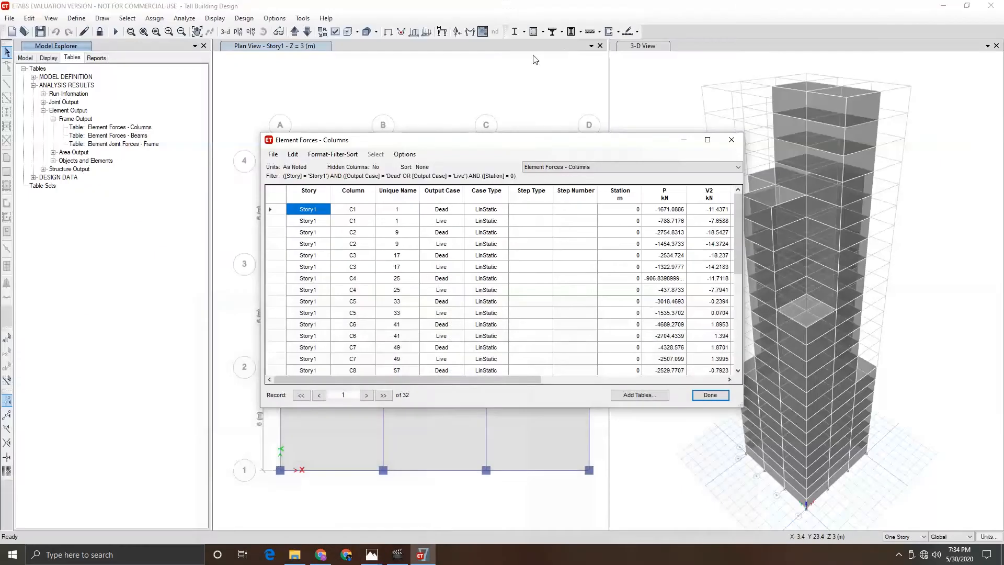
click(941, 15)
- Close the Element Forces - Columns table
scroll(384, 283, down, 6)
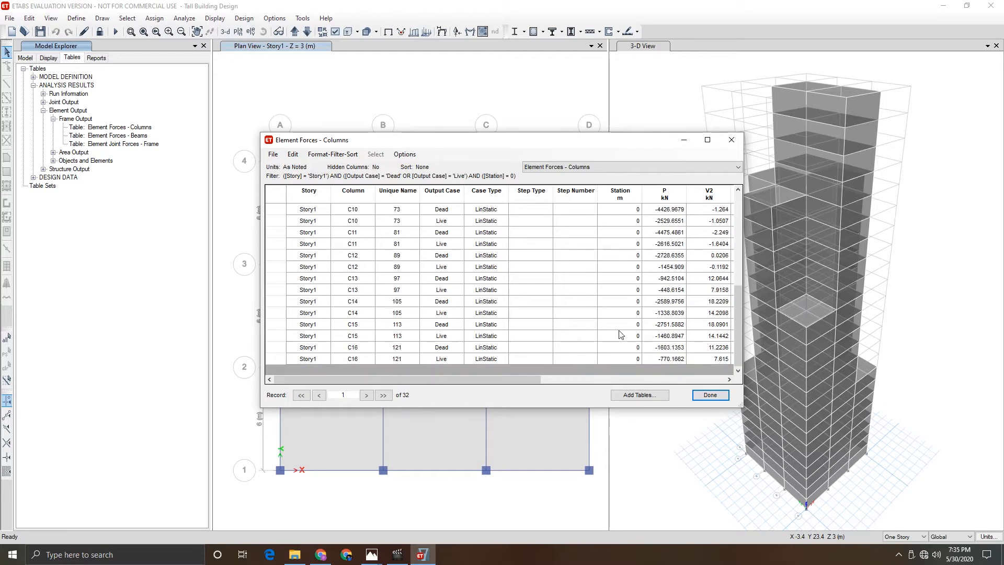
click(711, 396)
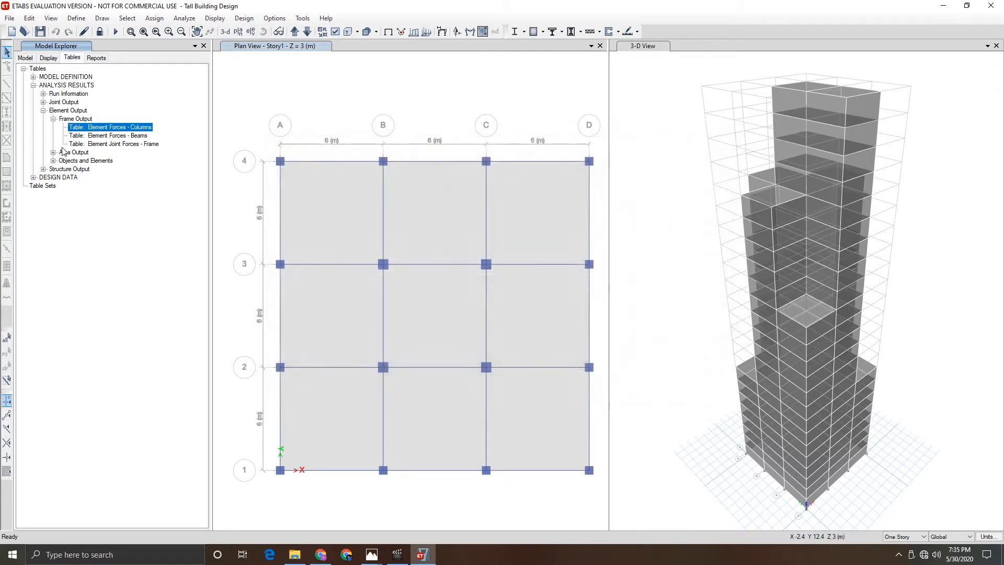
- Expand Structural Objects > Story1 > Columns in the model tree
click(27, 58)
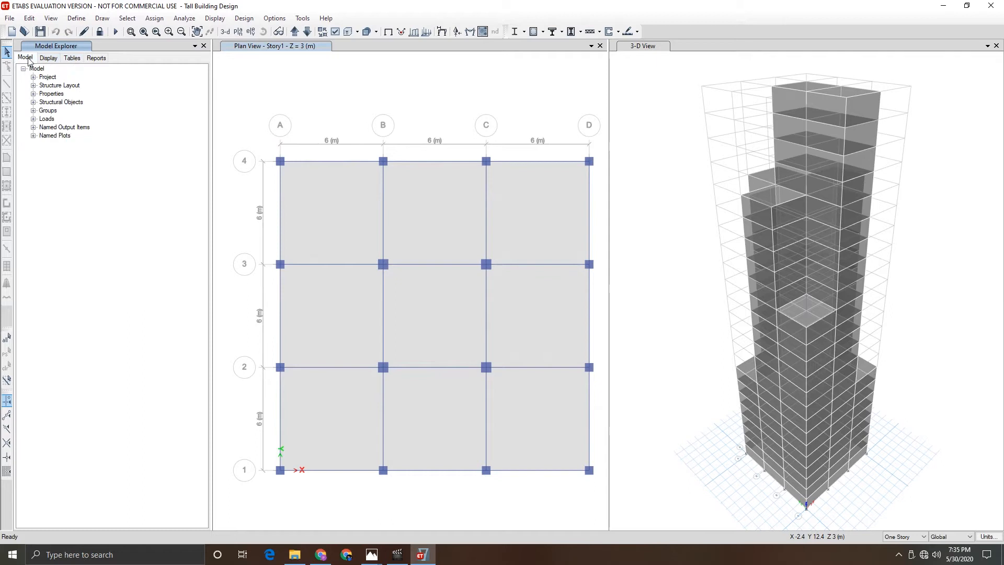
click(33, 103)
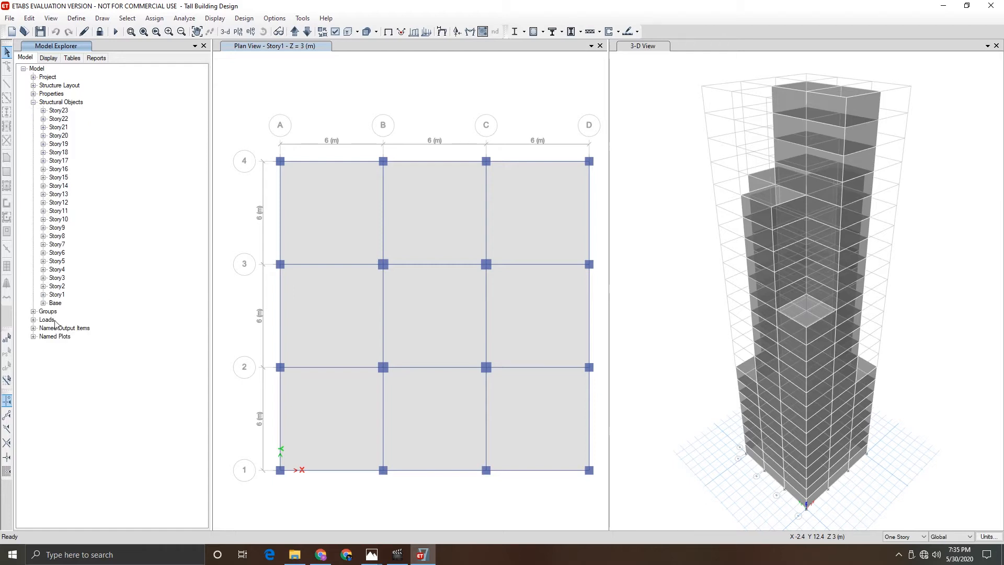
click(44, 296)
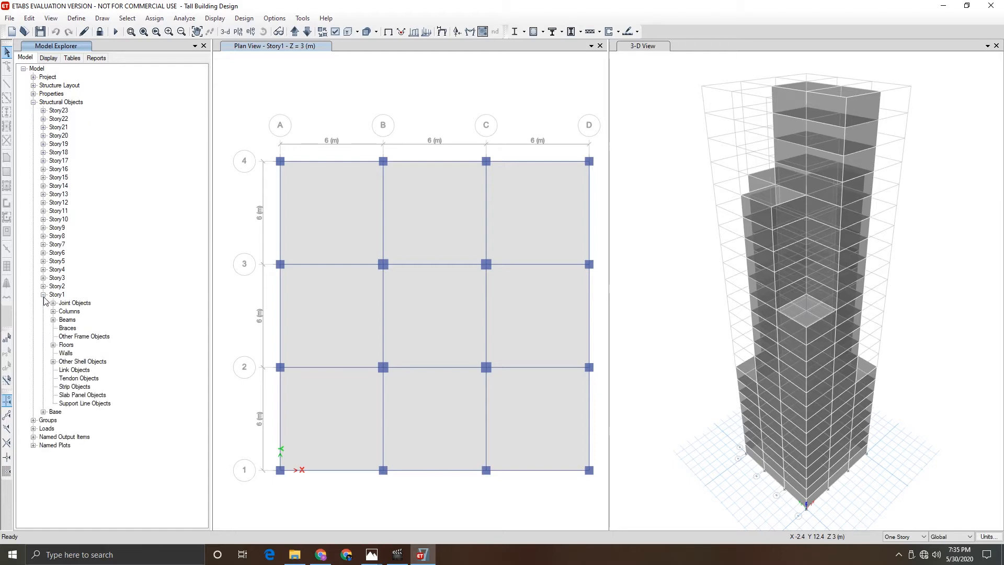
click(43, 295)
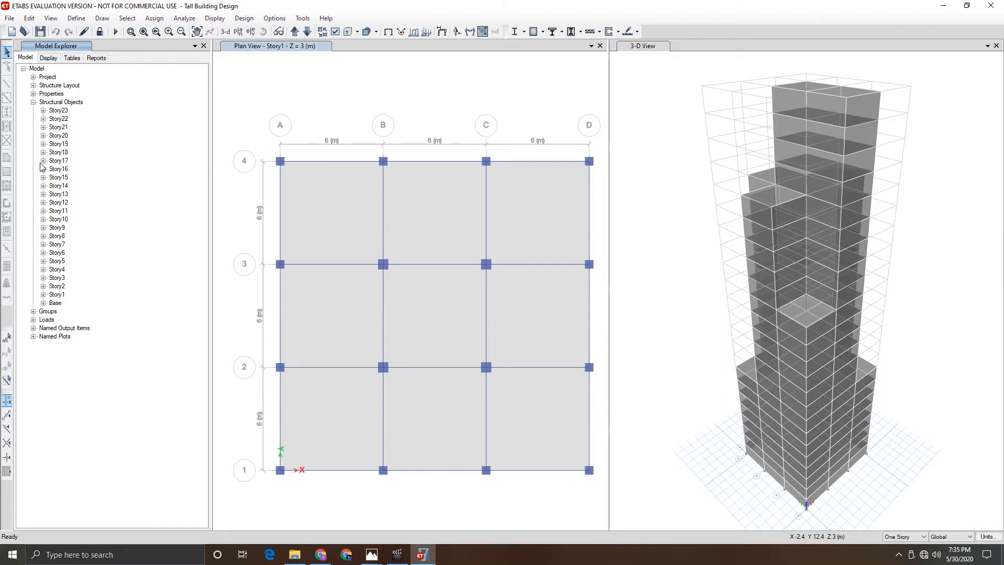
click(44, 295)
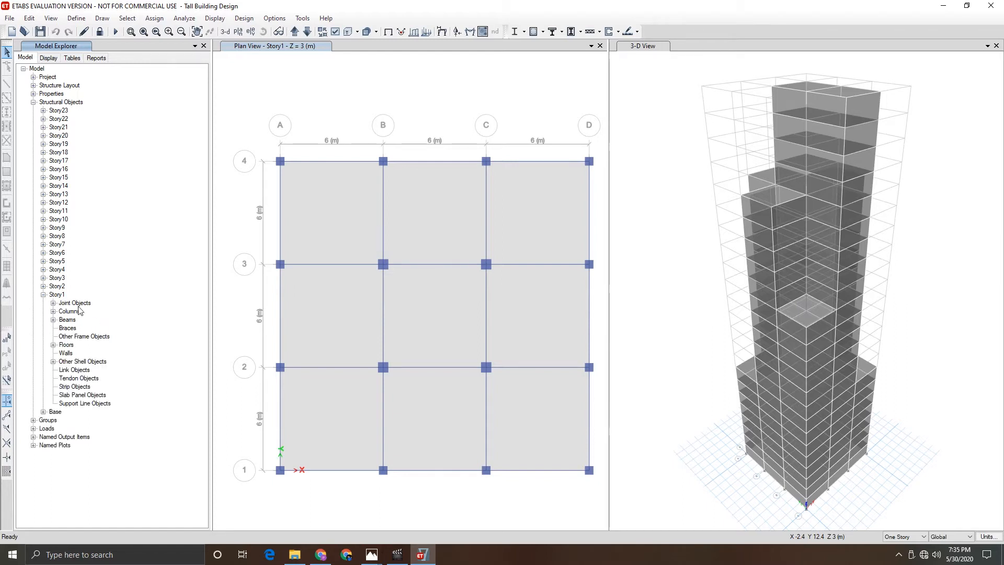
click(53, 312)
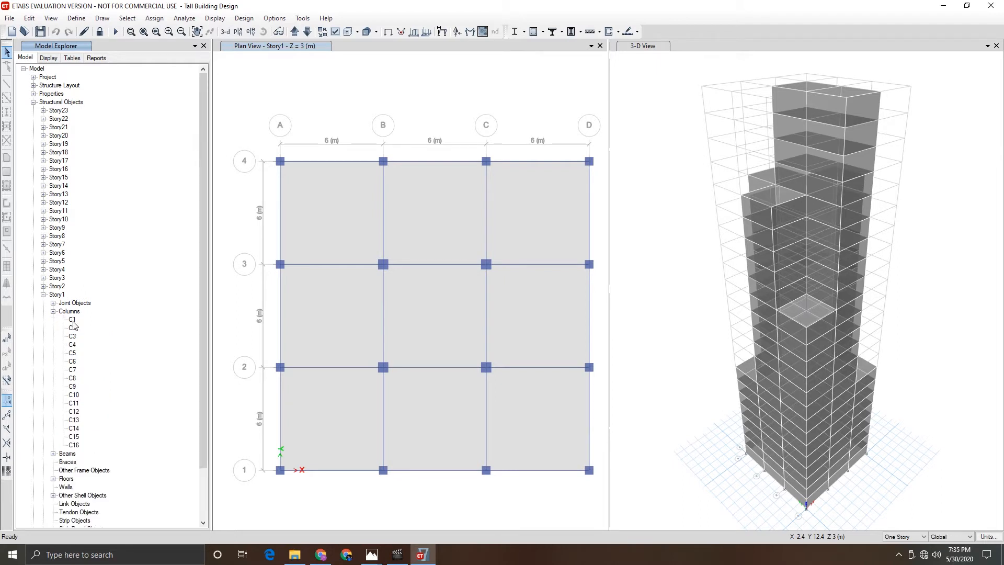
- Open column C1's information dialog, close it, and collapse the Story1 Columns list
double_click(72, 320)
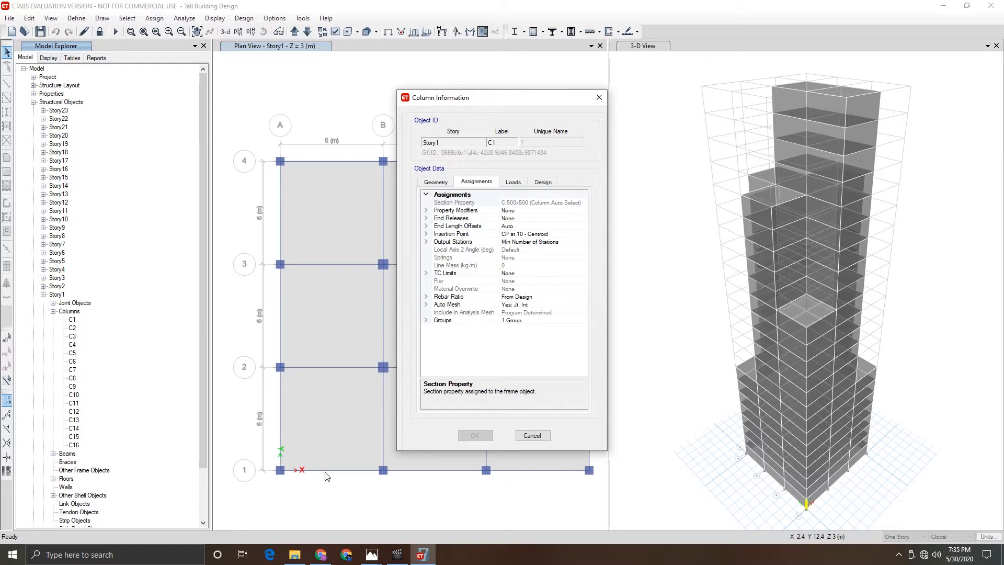
click(532, 436)
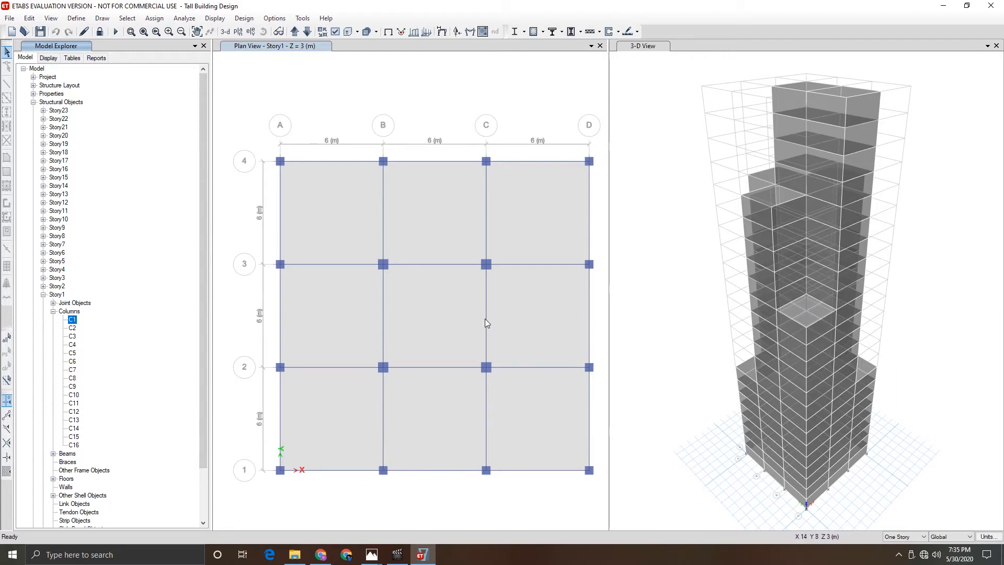
click(52, 311)
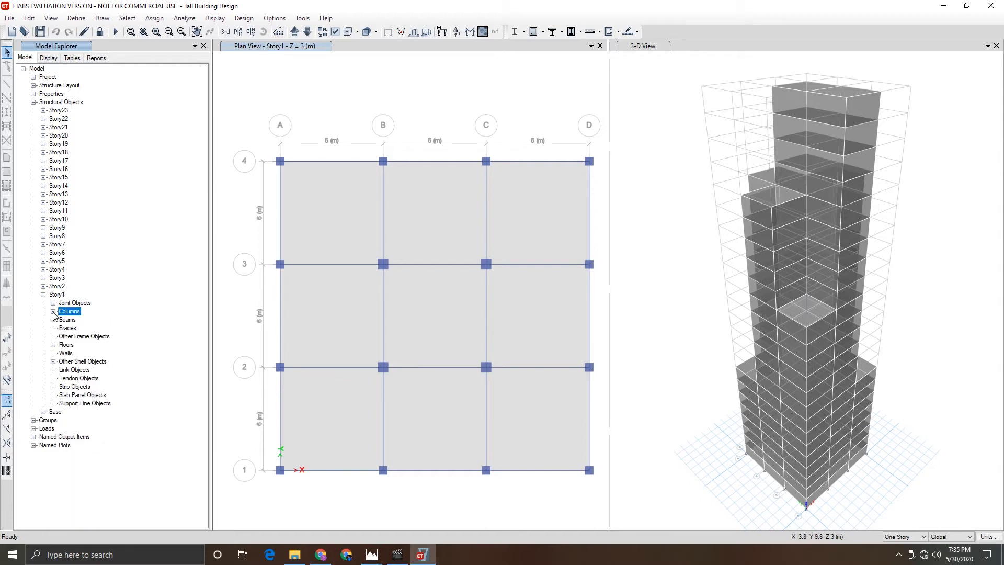
- Expand Structure Layout > Stories and show only Story1 in the 3-D view
click(33, 86)
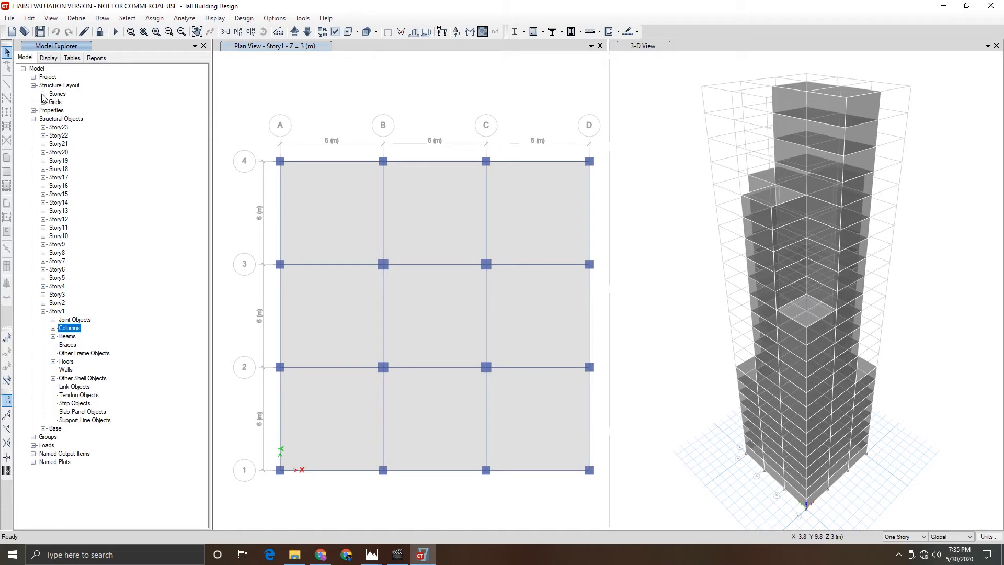
click(43, 94)
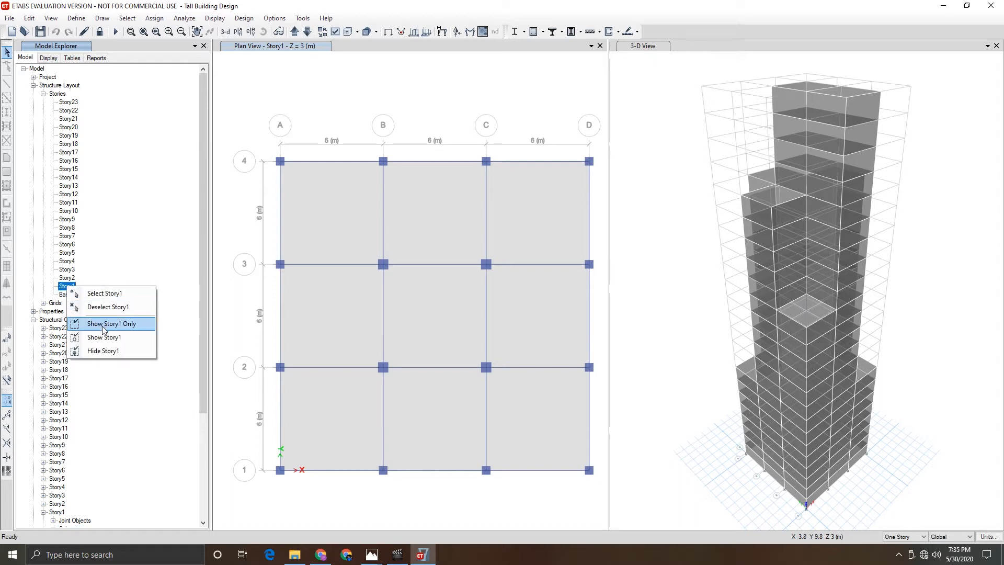
click(647, 48)
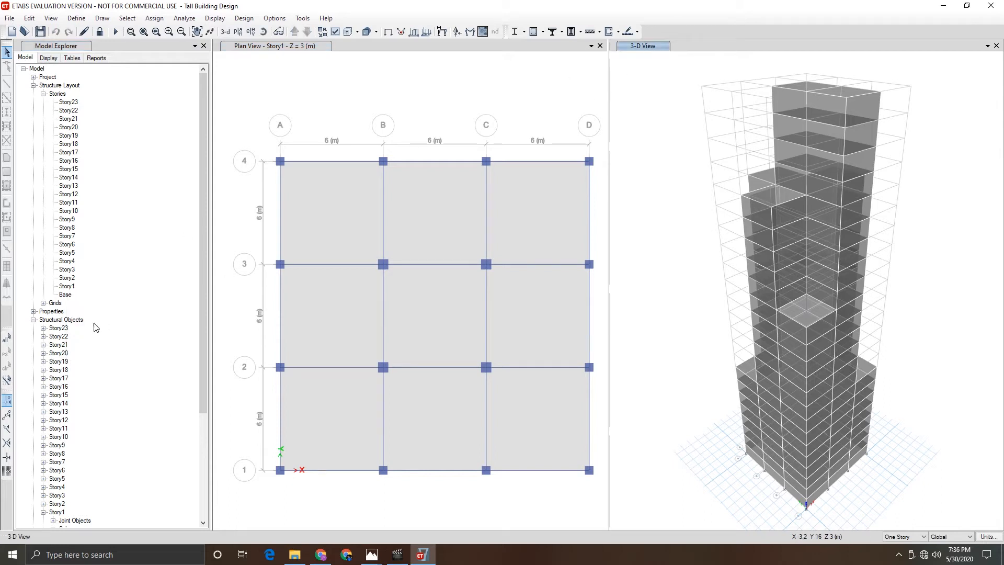
right_click(67, 286)
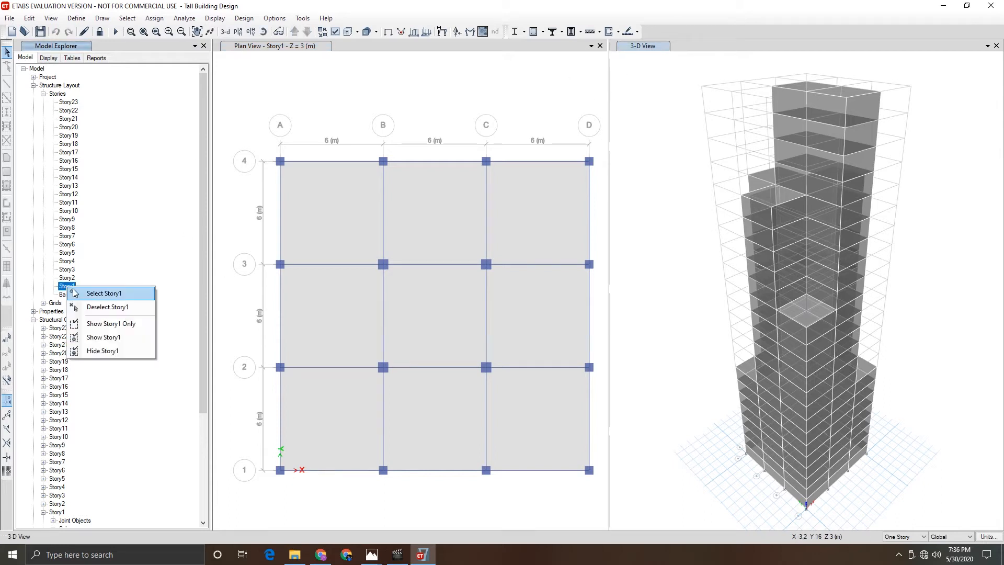
click(93, 324)
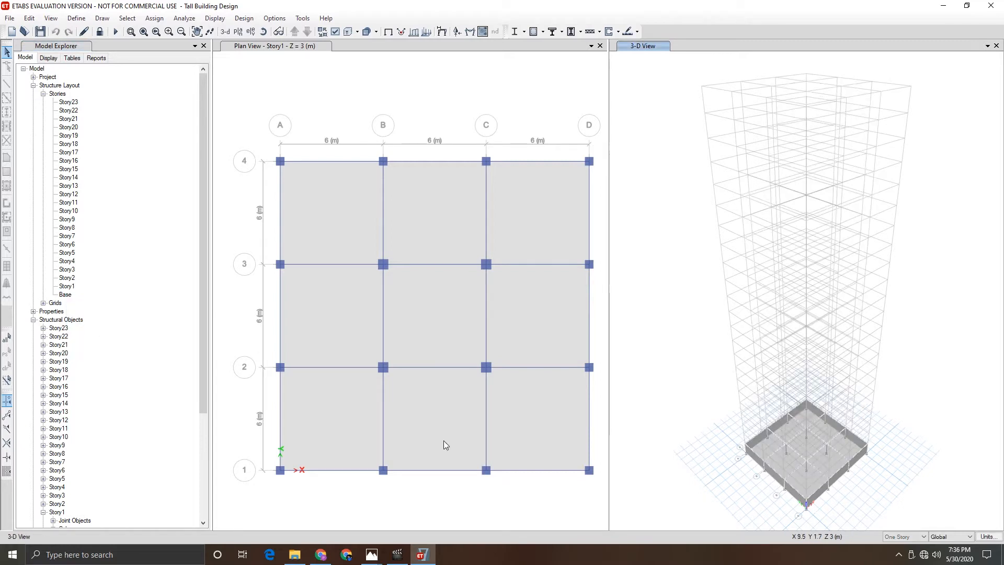
- Collapse the Structure Layout branch and expand Story1's Columns list in the model tree
scroll(815, 517, up, 4)
scroll(815, 517, down, 2)
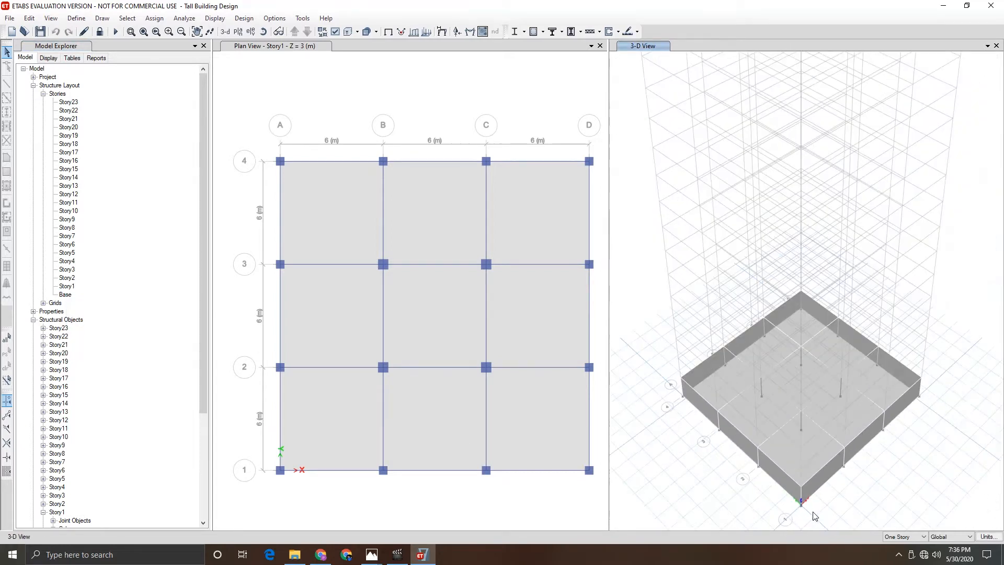
click(263, 31)
drag(826, 490, 788, 302)
click(196, 31)
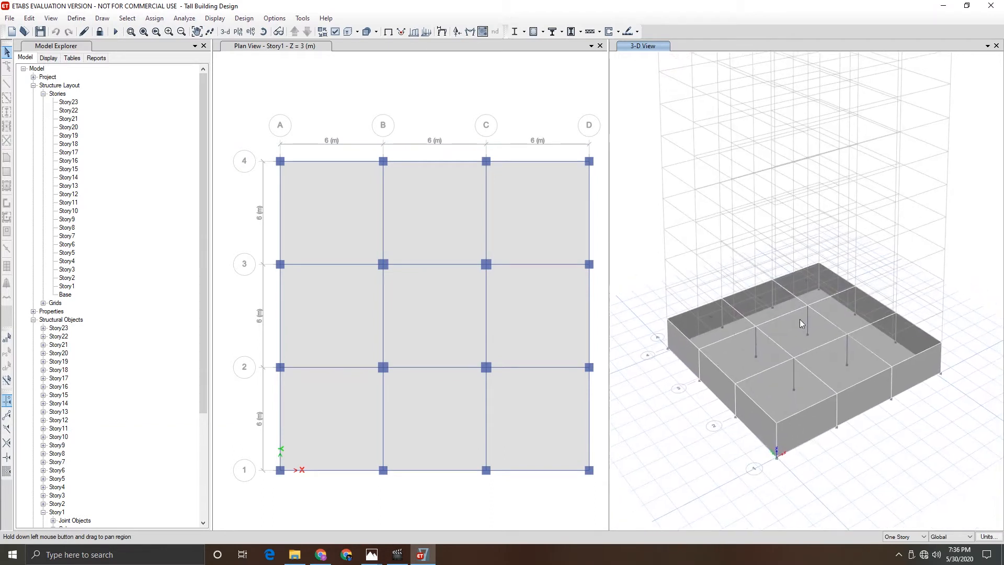
scroll(813, 371, up, 1)
scroll(813, 371, down, 1)
click(33, 85)
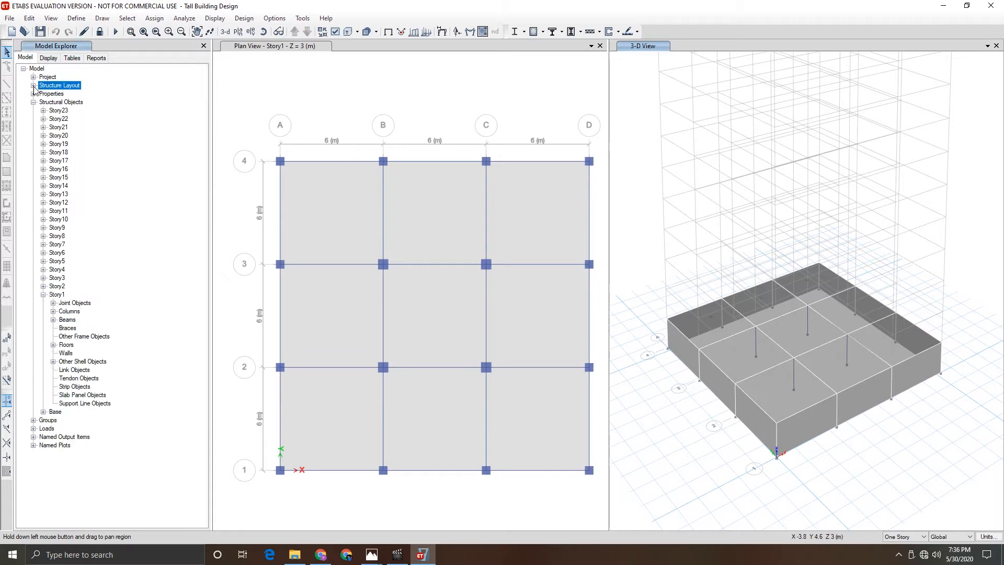
click(53, 312)
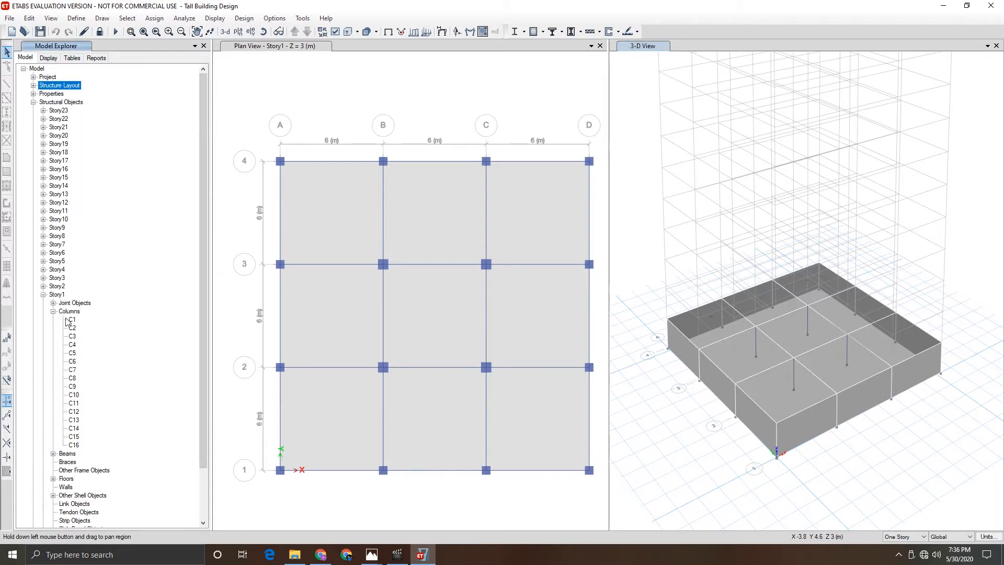
- Open and close the column information dialog for each Story1 column from C1 through C8
double_click(72, 320)
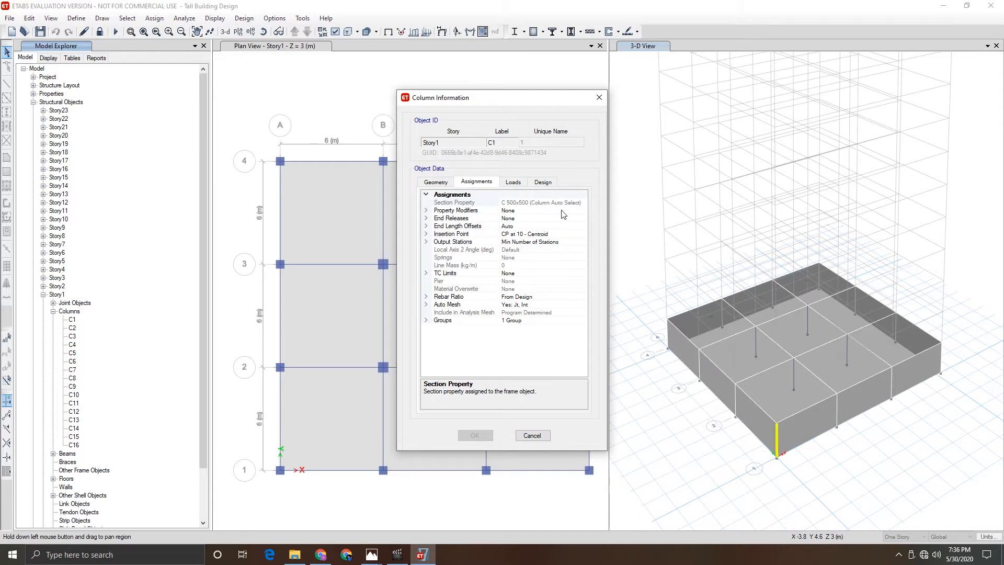
click(532, 436)
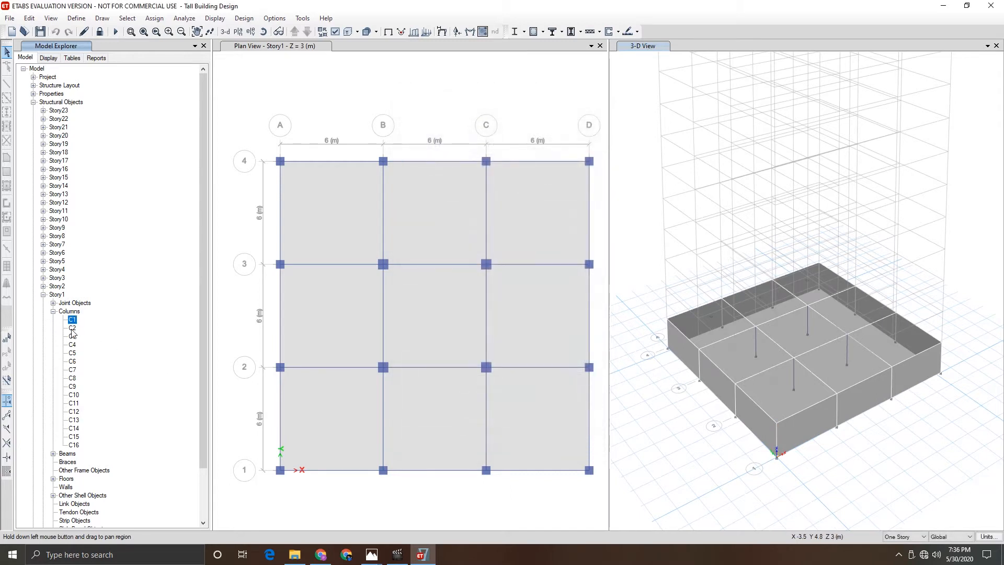
double_click(72, 329)
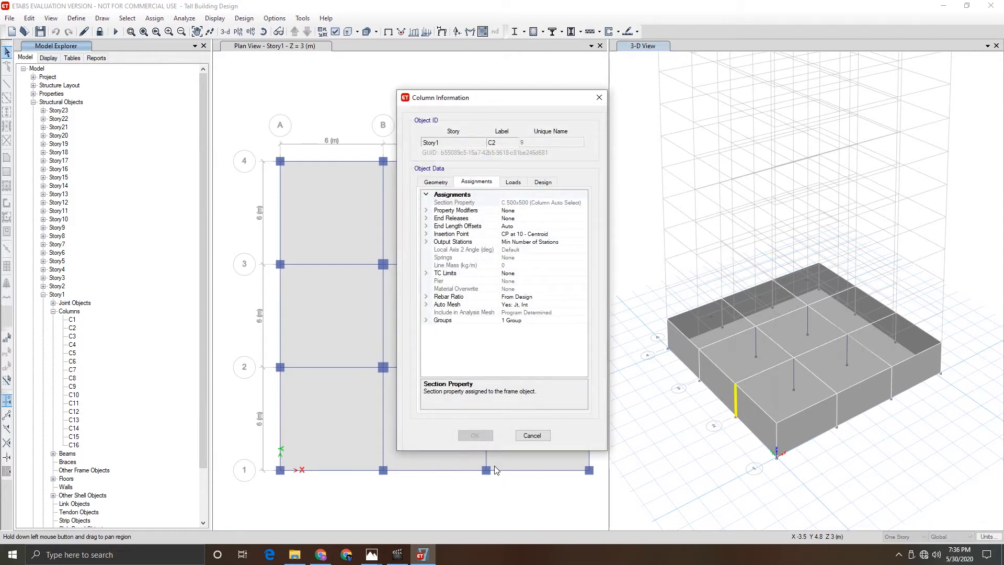
click(532, 436)
double_click(72, 337)
click(532, 436)
double_click(73, 345)
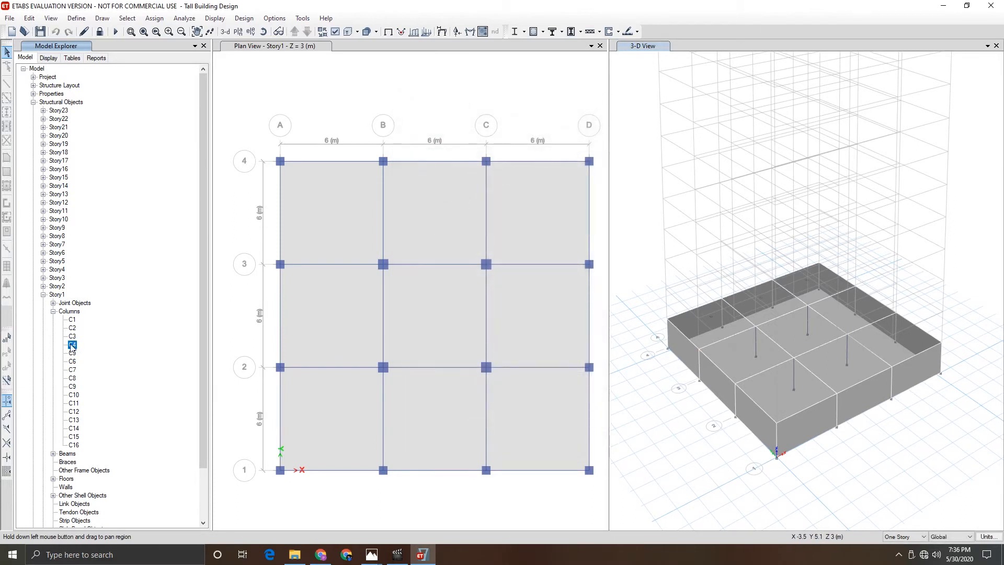
click(532, 435)
double_click(72, 353)
click(532, 436)
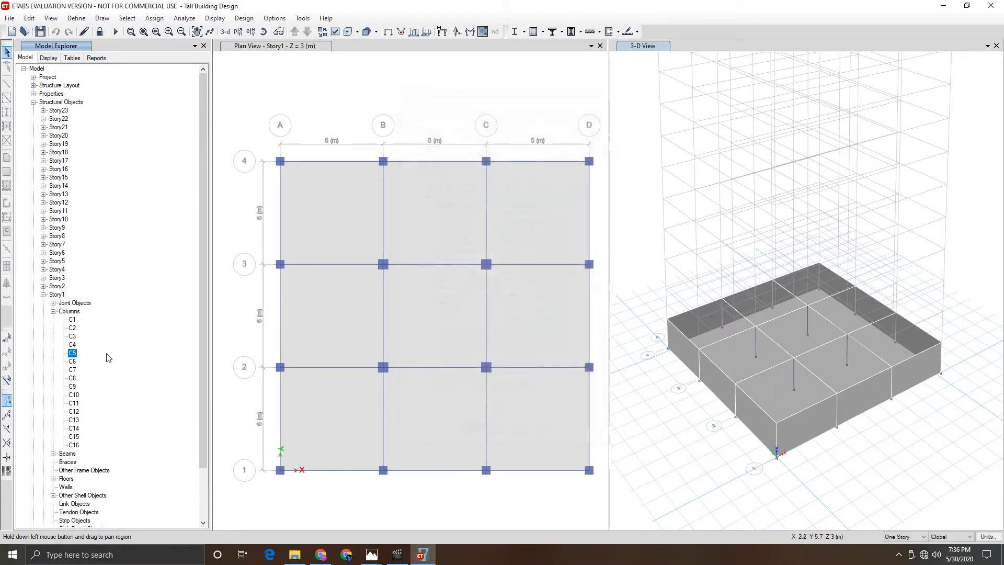
double_click(72, 362)
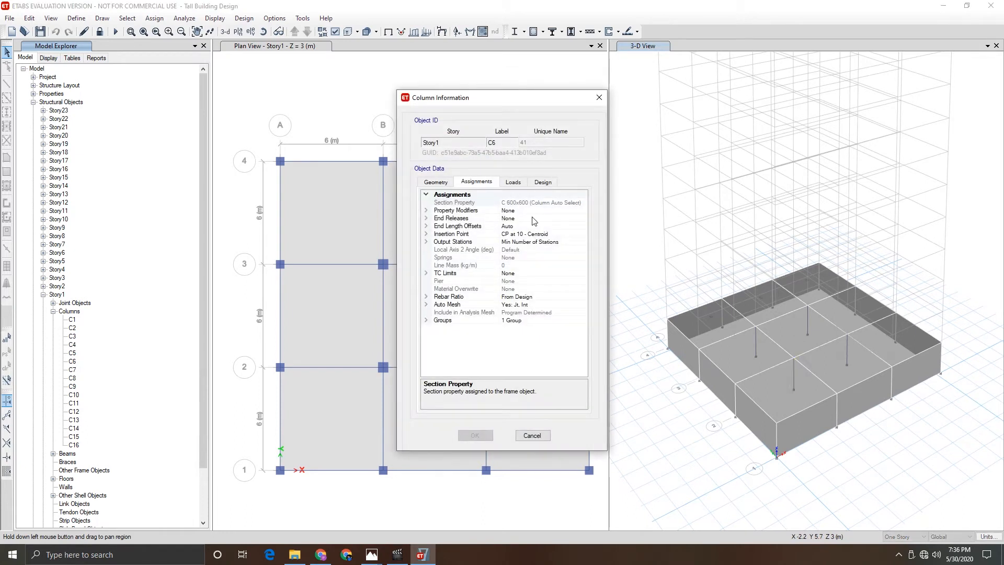
click(532, 435)
double_click(72, 370)
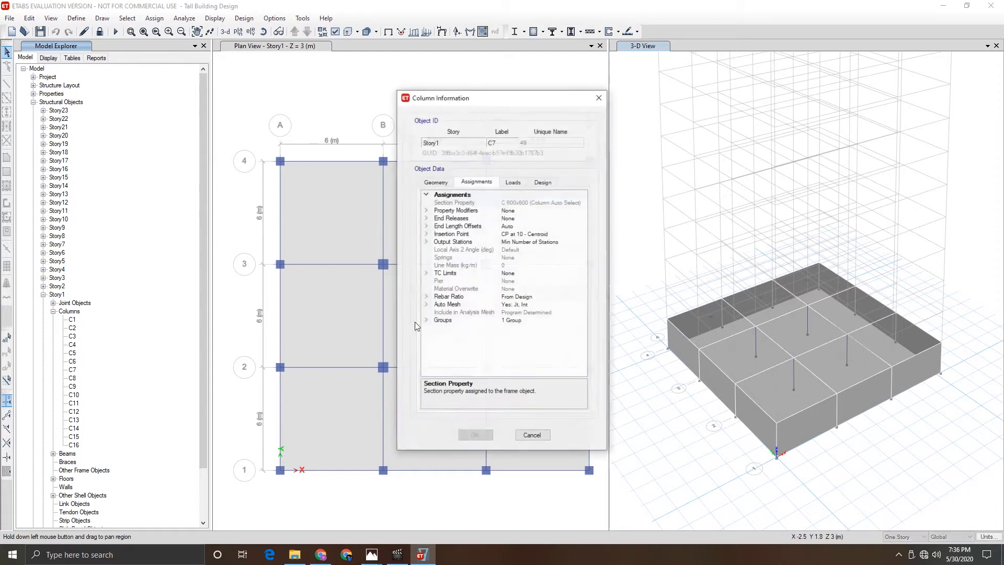
click(532, 435)
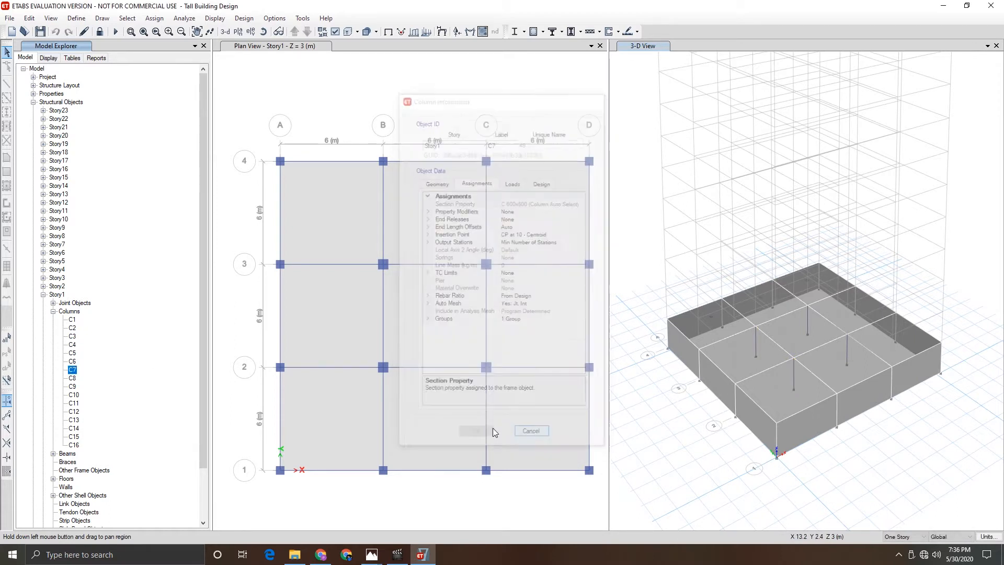
double_click(72, 378)
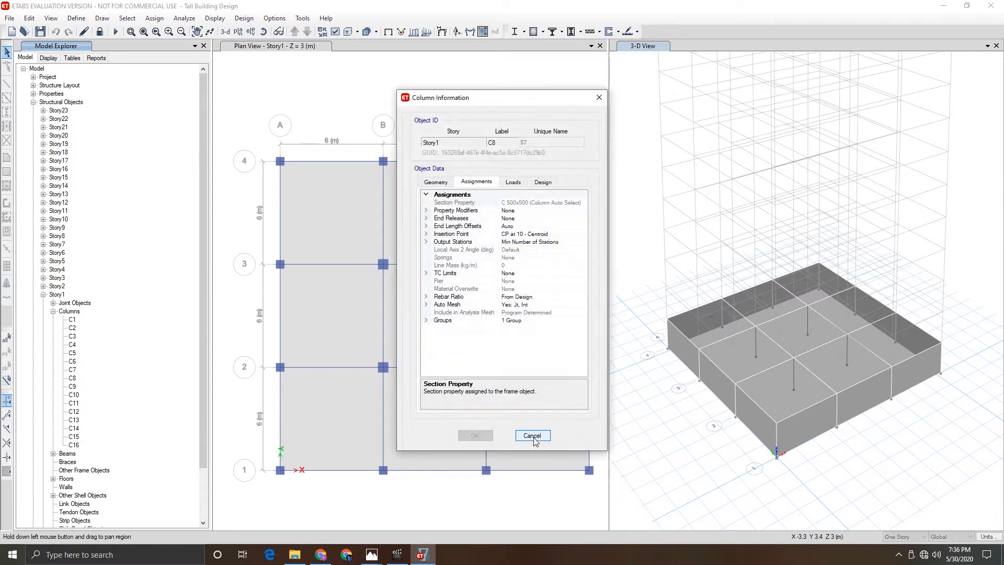
click(532, 436)
double_click(72, 378)
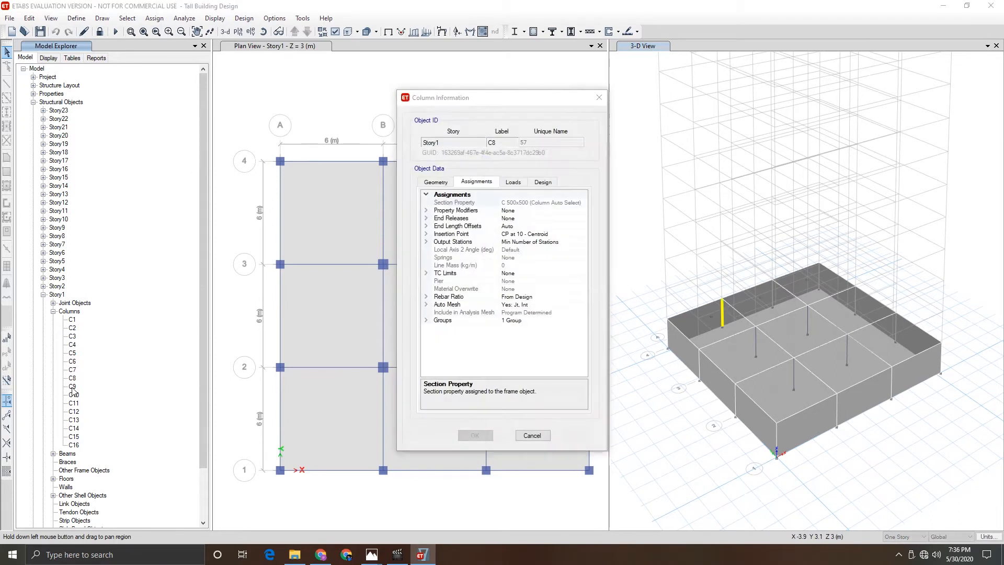
click(531, 430)
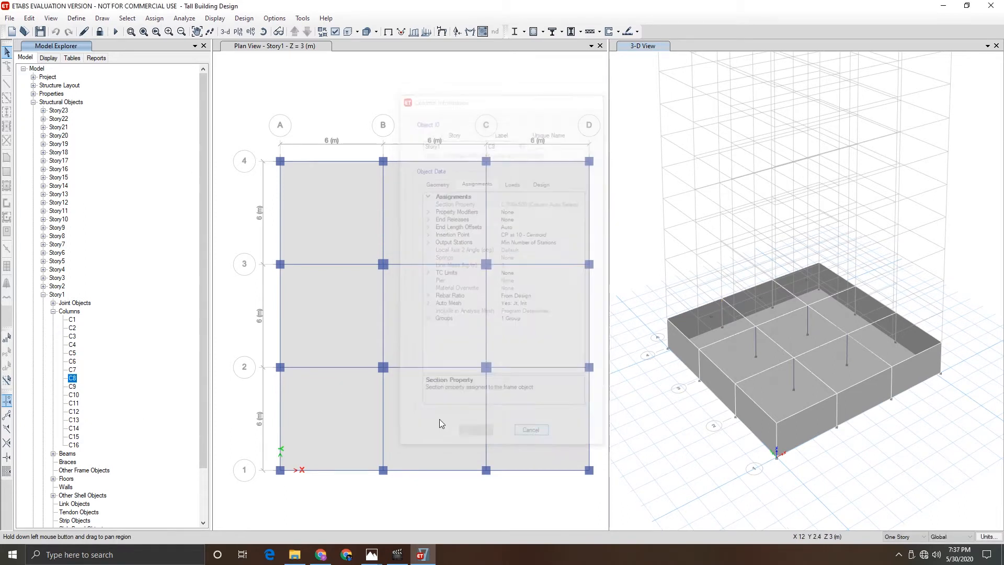
- Open and close the column information dialog for each Story1 column from C9 through C16
double_click(72, 387)
click(532, 436)
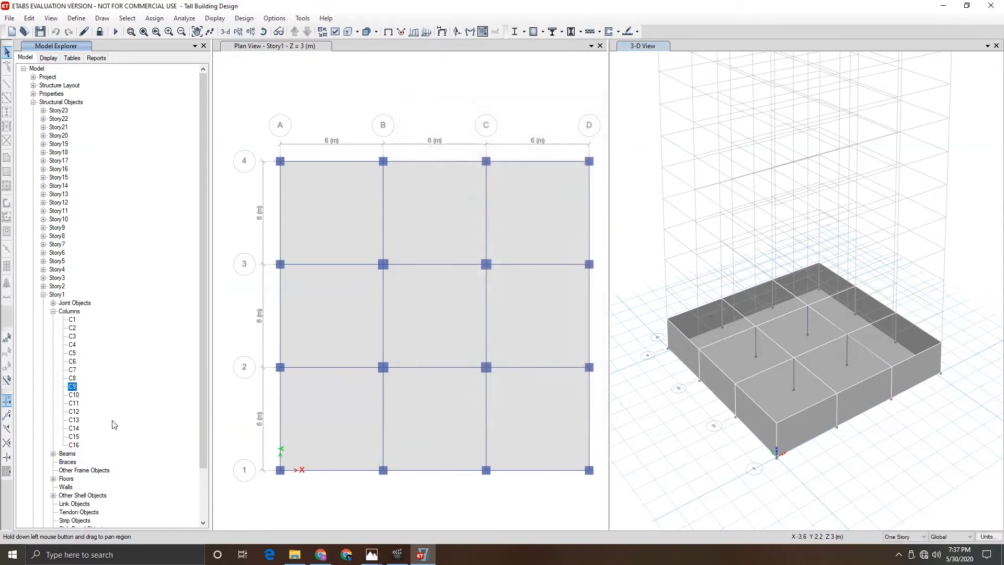
double_click(74, 395)
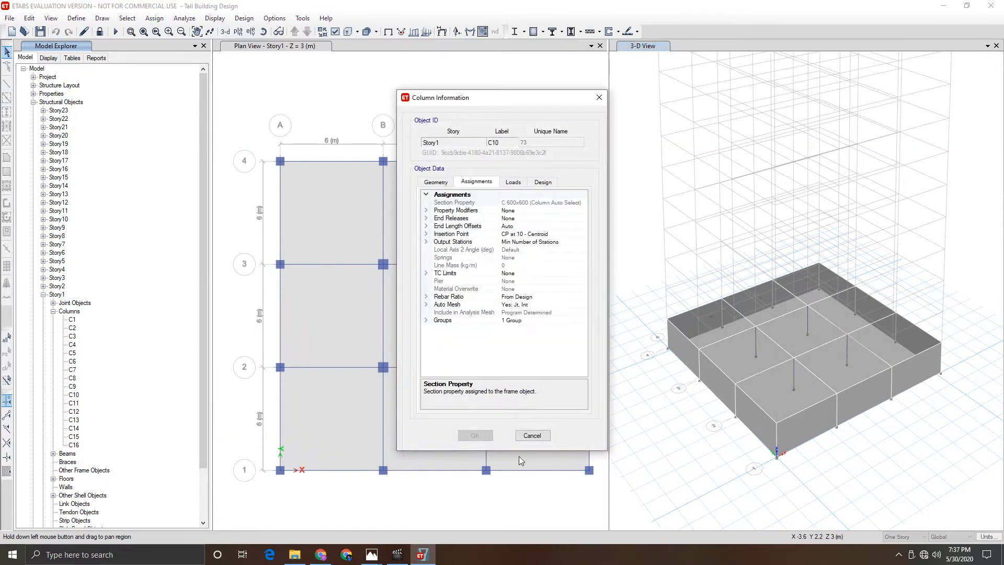
click(532, 435)
double_click(74, 403)
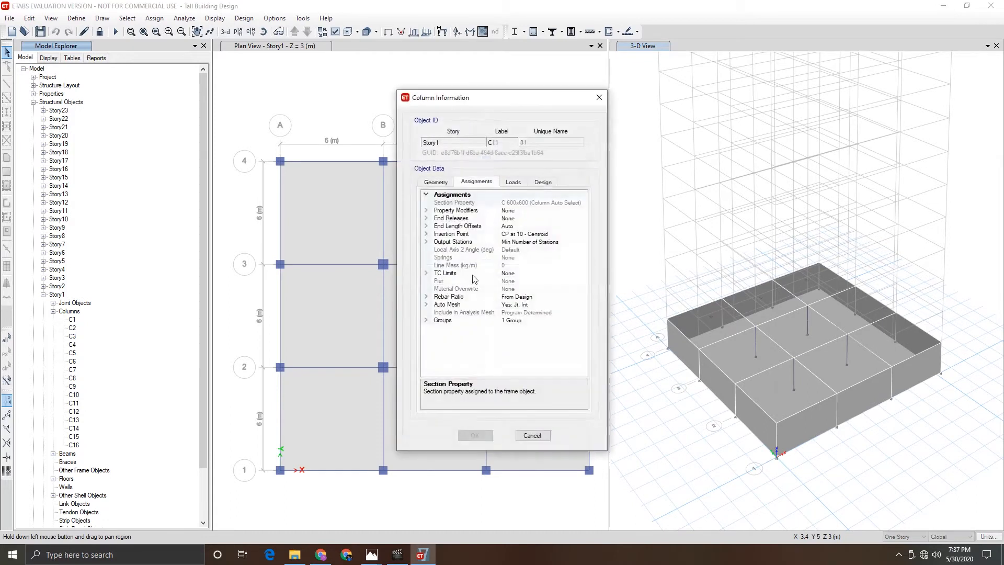
click(532, 435)
double_click(74, 412)
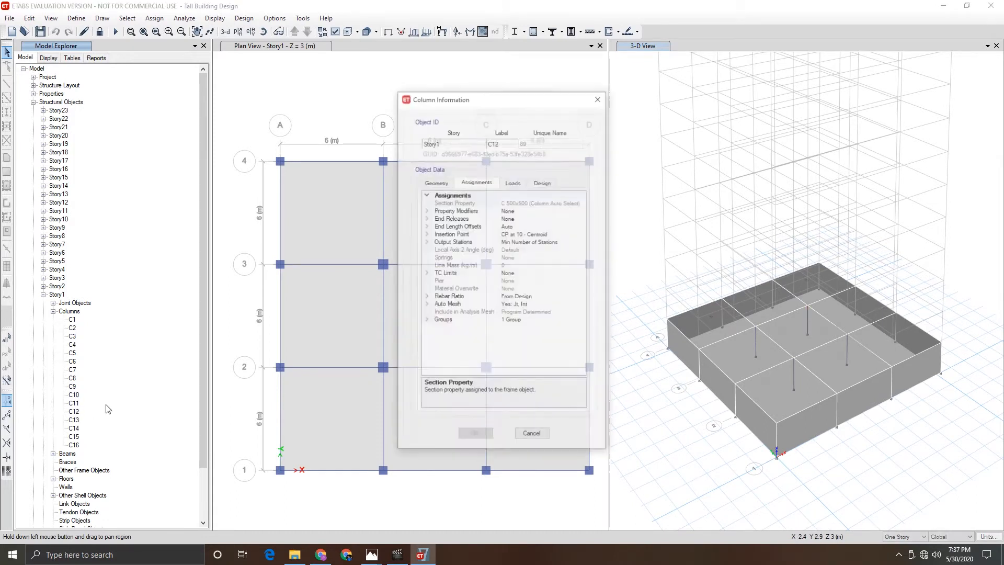
click(532, 436)
double_click(74, 420)
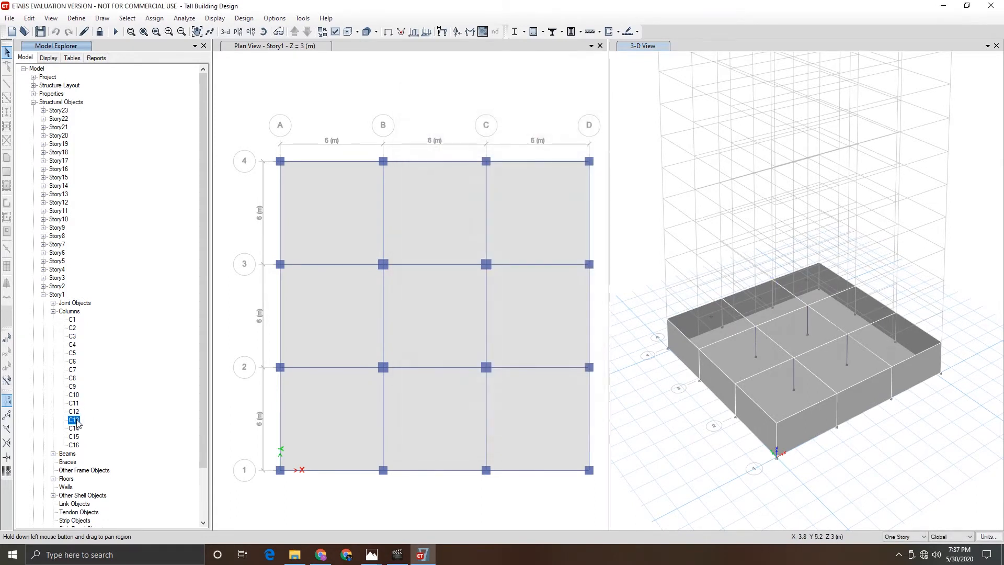
click(524, 436)
double_click(74, 429)
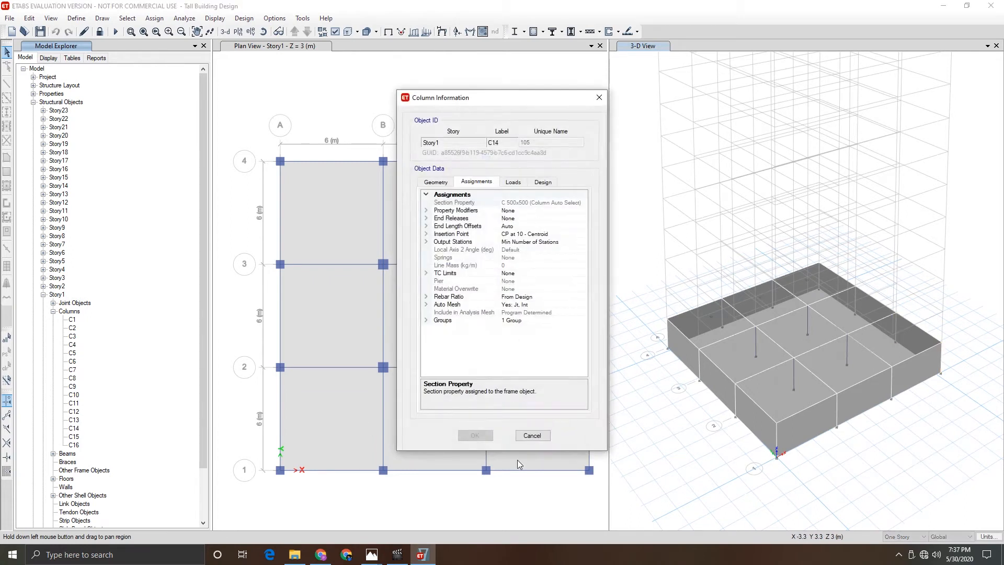
click(532, 436)
double_click(73, 437)
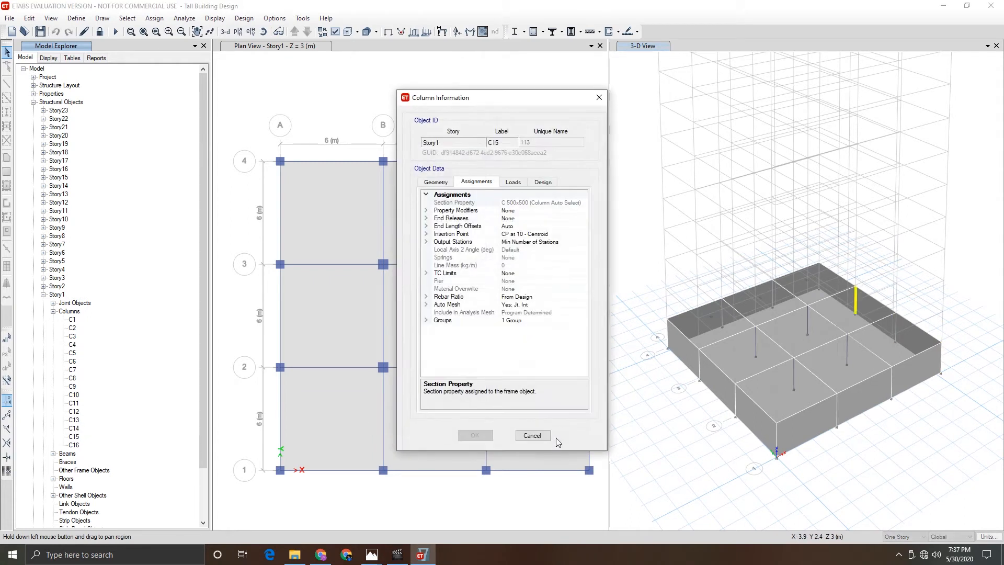
click(532, 434)
double_click(74, 446)
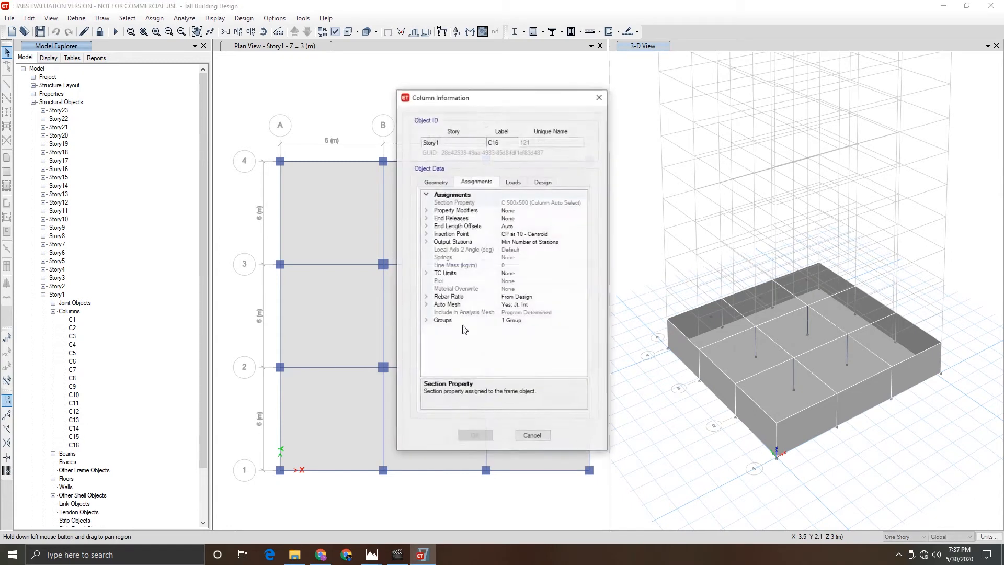
click(532, 436)
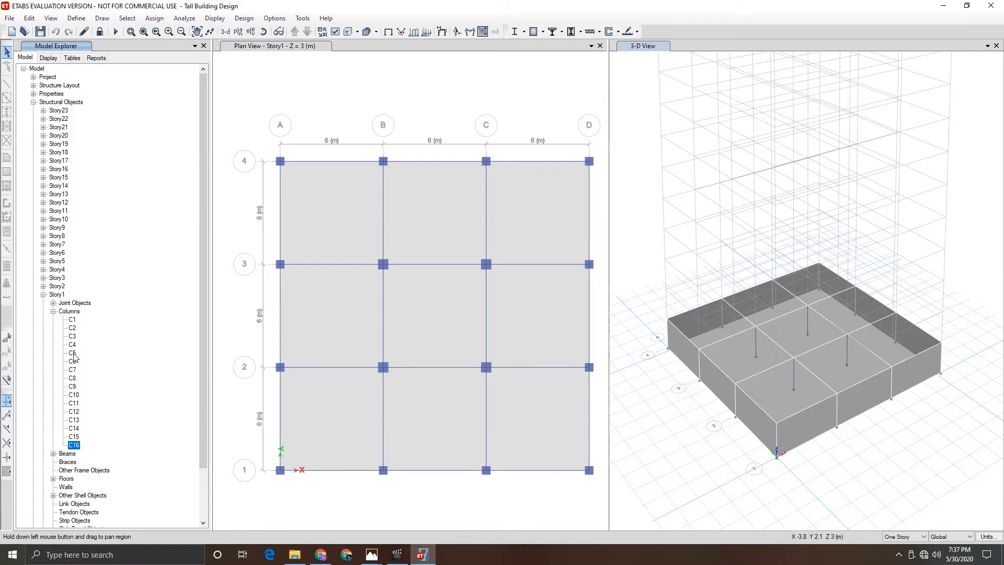
- Reopen the information dialogs of columns C7, C6, C10 and C11 to check their locations
double_click(73, 371)
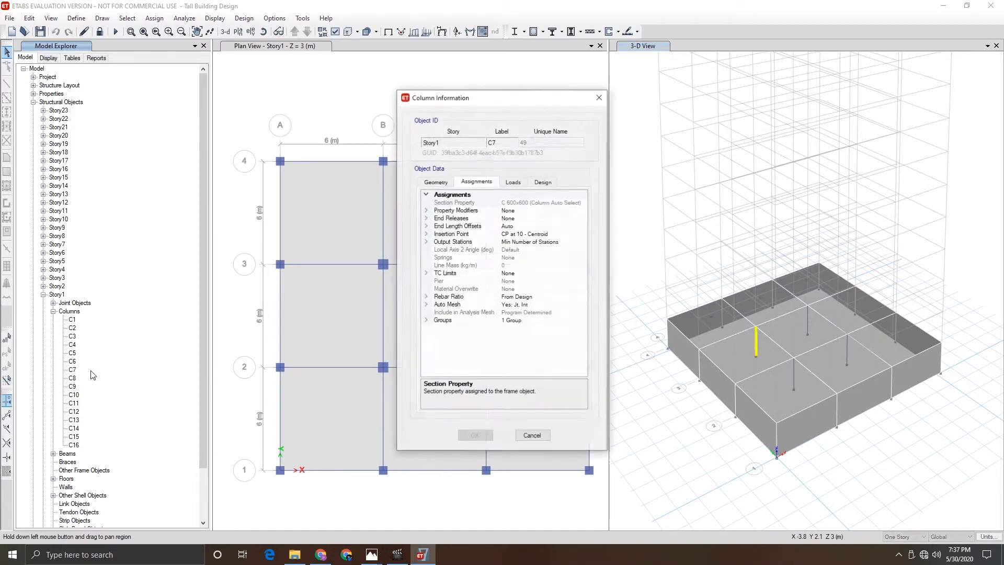
click(532, 436)
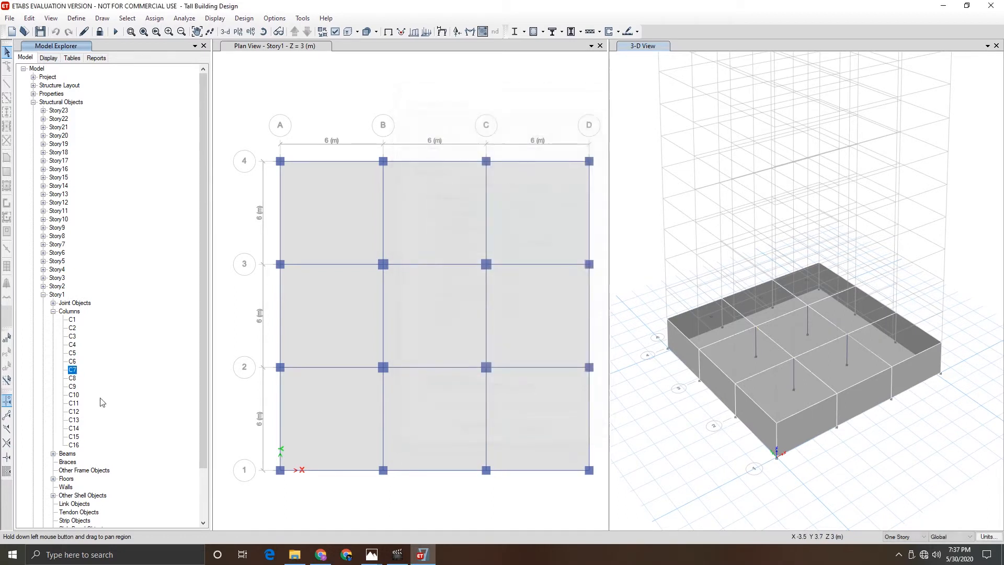
double_click(72, 360)
click(532, 435)
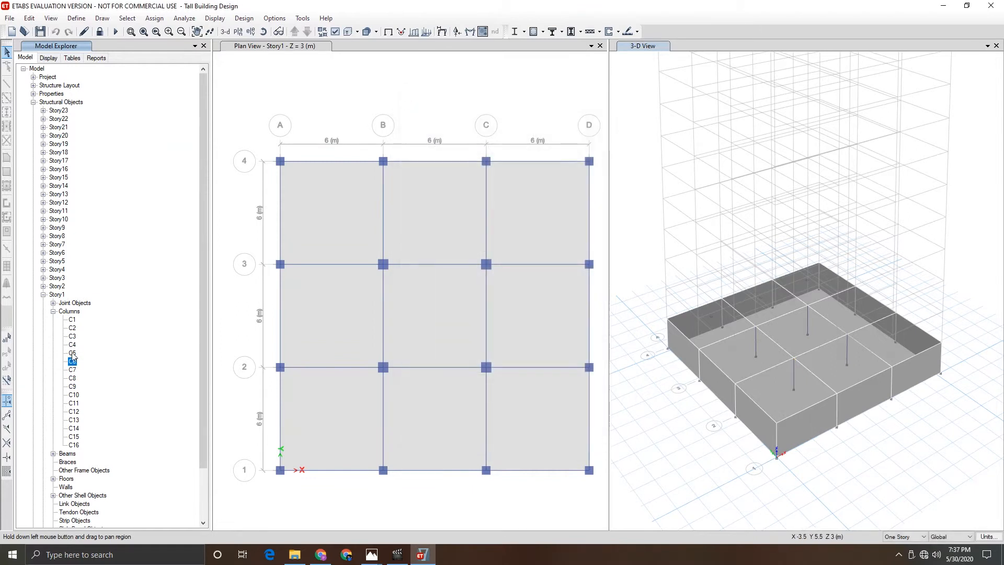
double_click(74, 395)
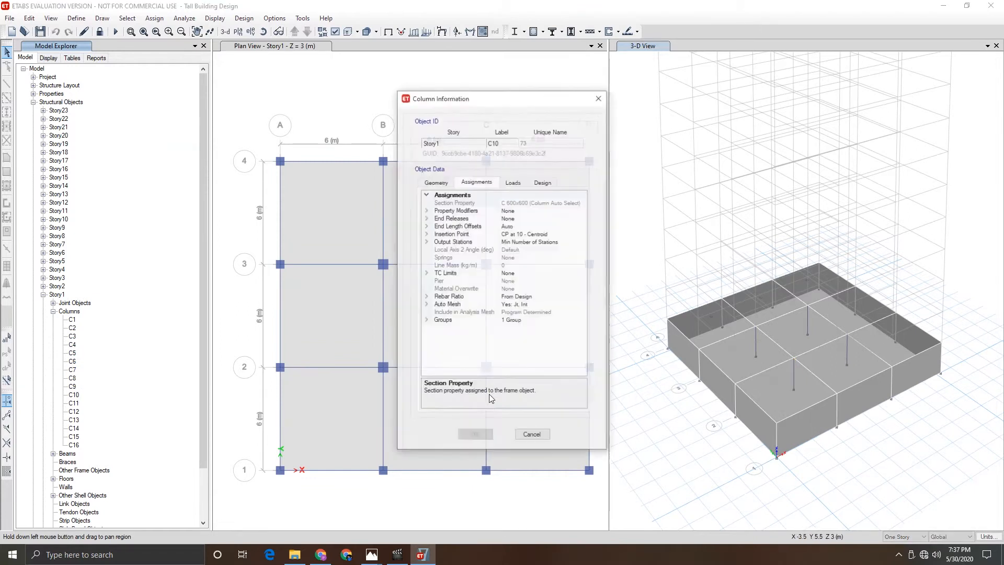
click(532, 435)
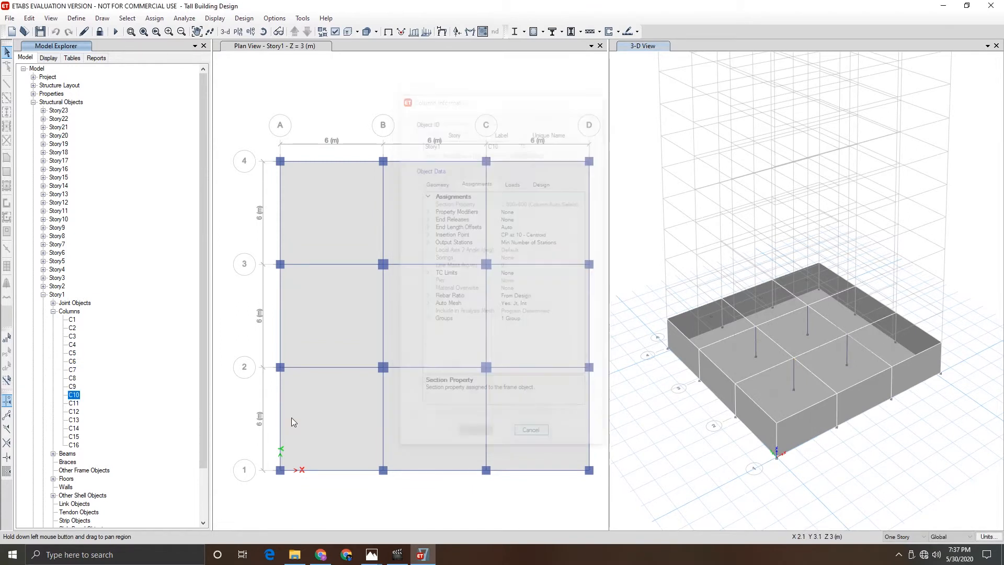
double_click(74, 403)
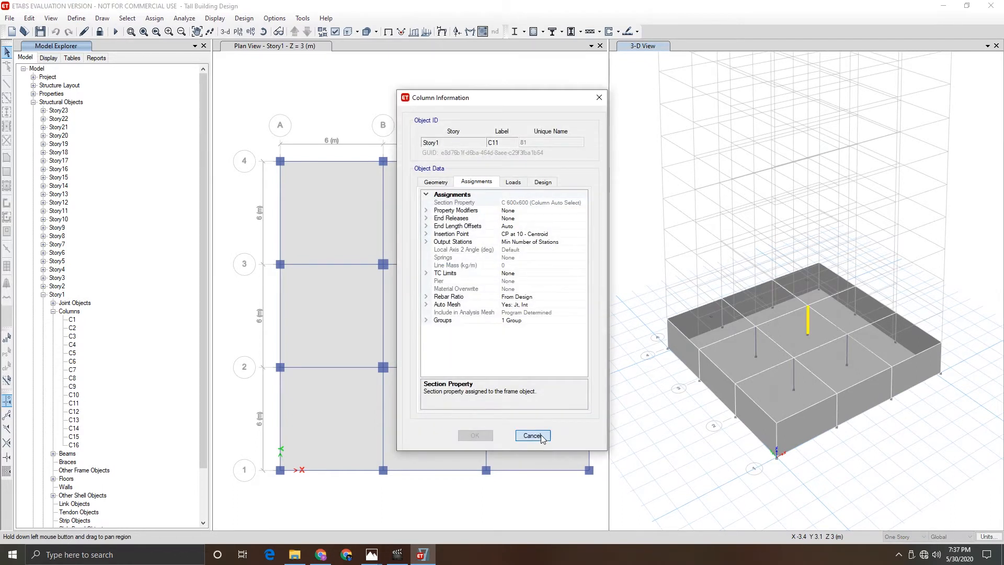
click(539, 435)
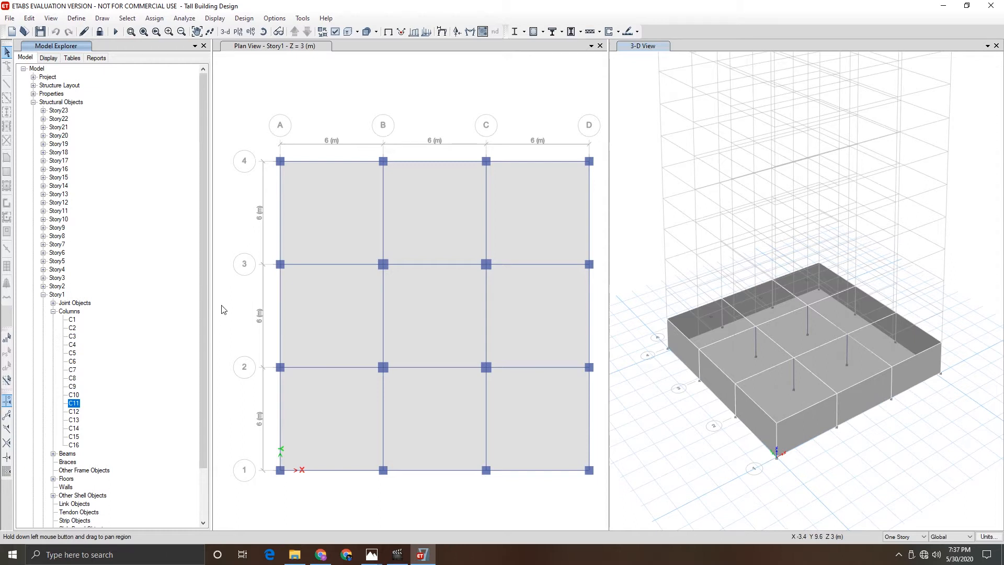
scroll(109, 422, down, 1)
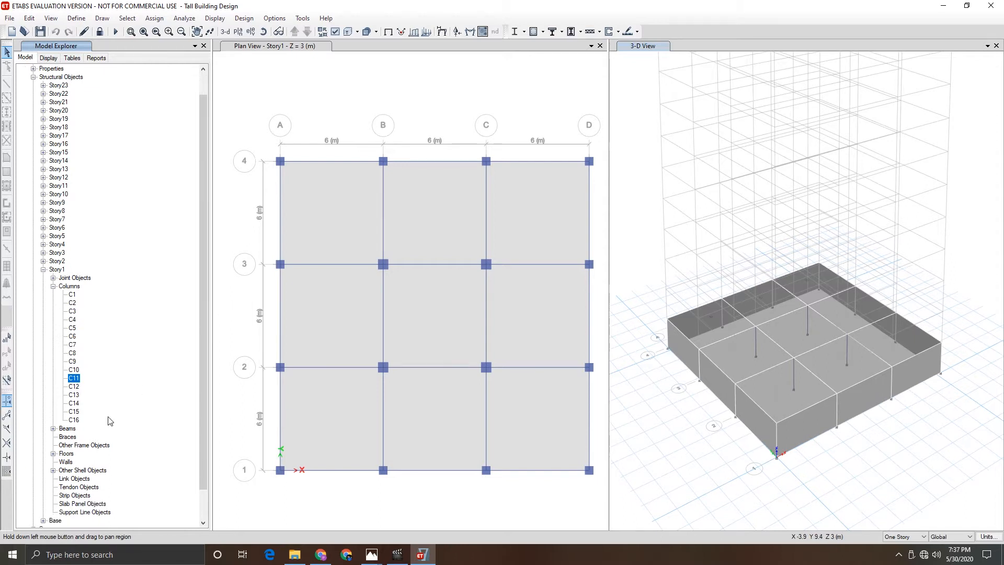
- Open the material definitions list and select the M40 material
click(77, 18)
click(85, 30)
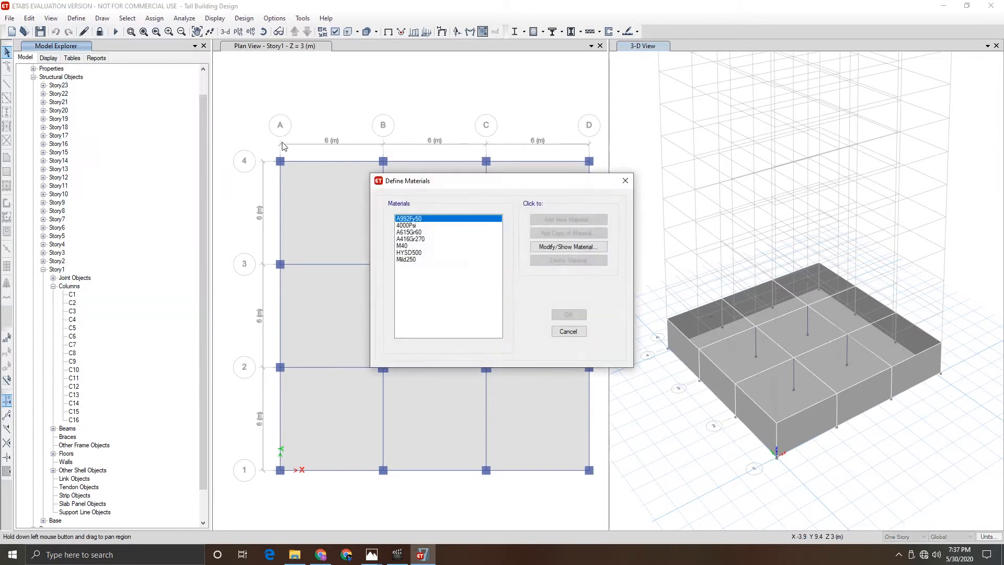
click(405, 246)
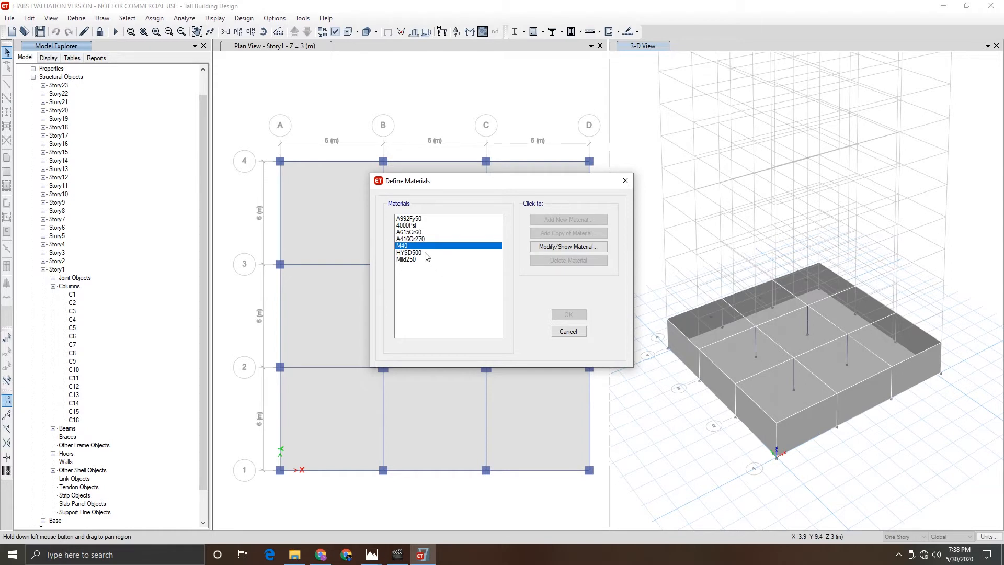
drag(432, 188, 422, 188)
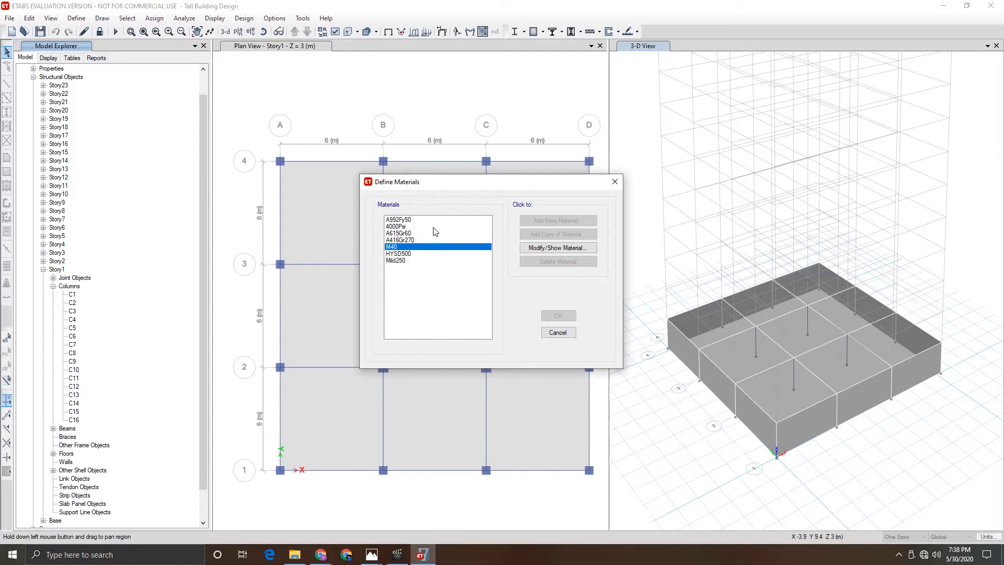
drag(445, 188, 444, 198)
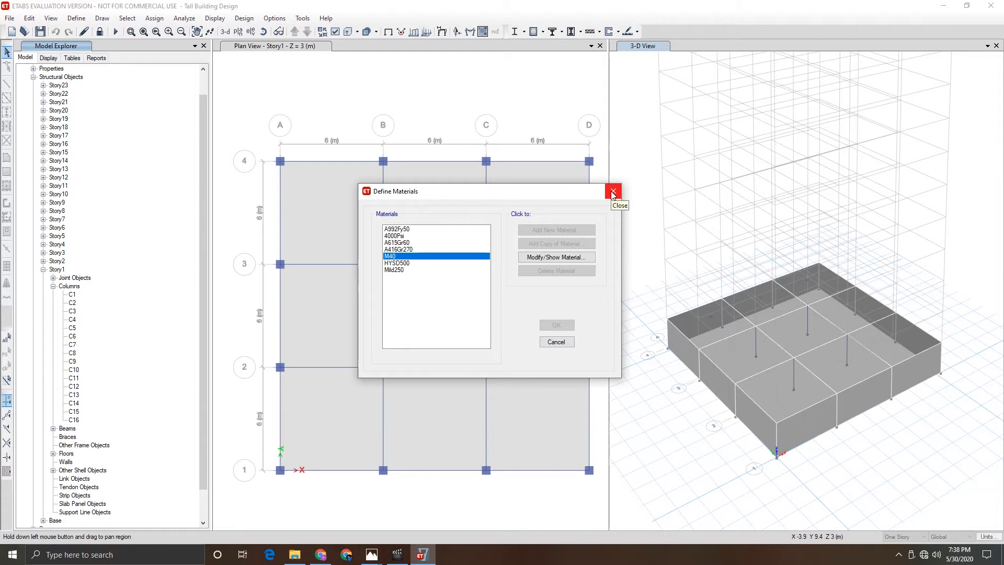
- Launch SAFE 2016, dismiss its evaluation notice and maximize its window
key(super)
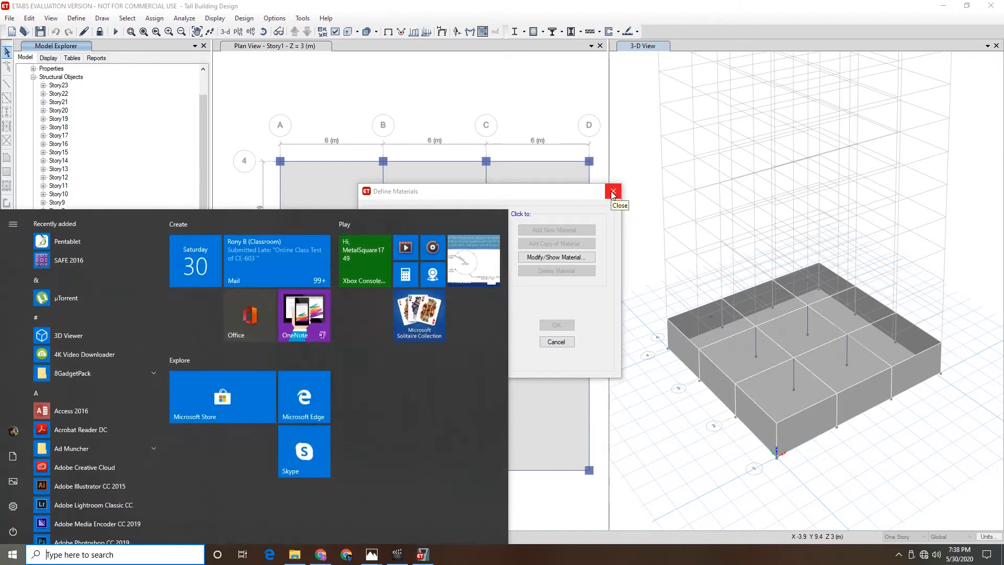
text(safe)
key(Return)
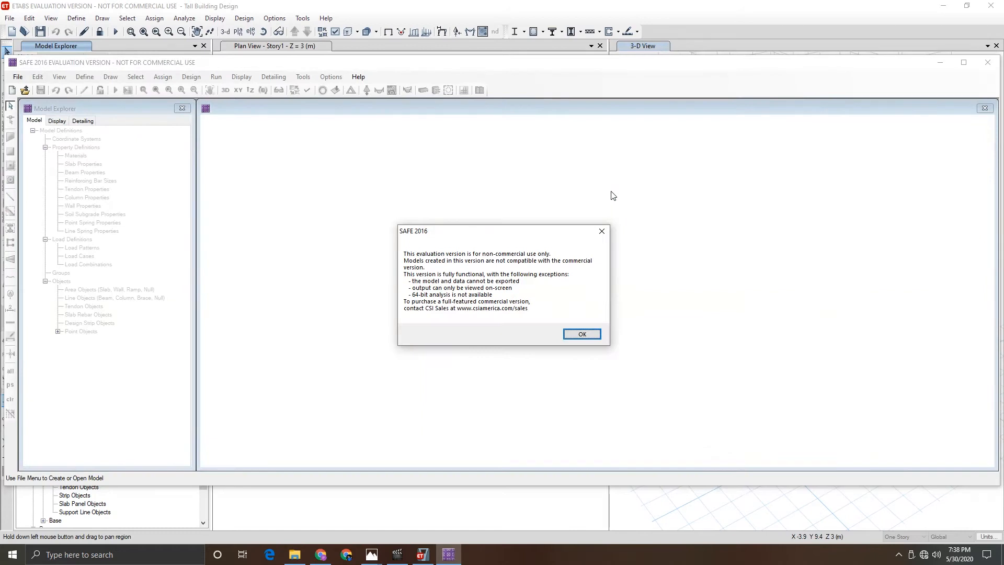
click(582, 334)
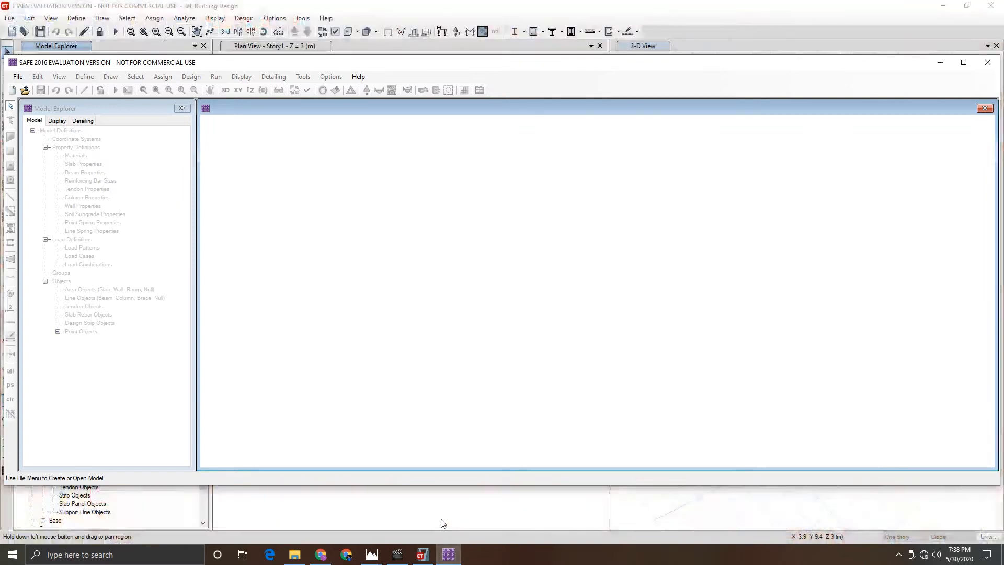
double_click(398, 64)
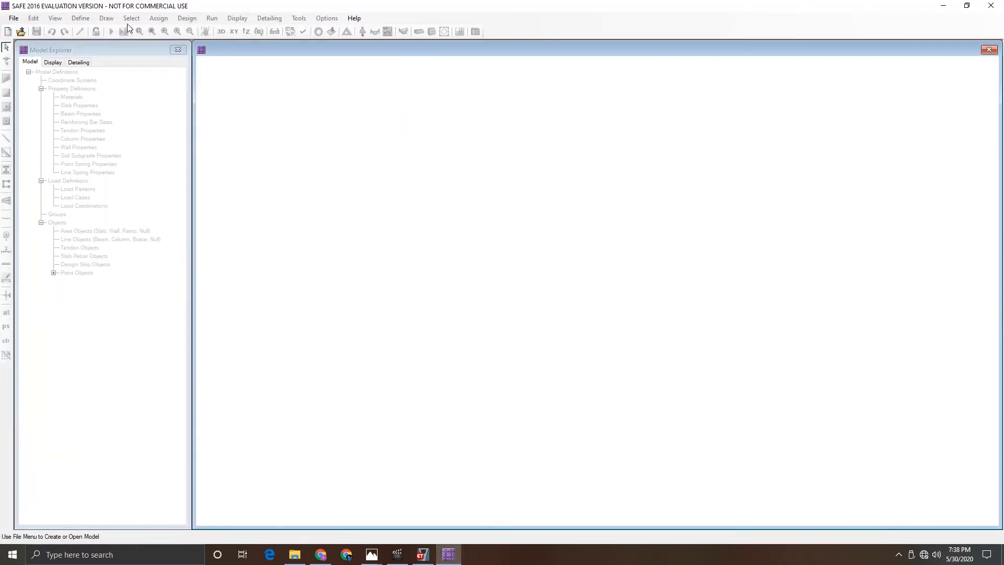
- Start a new SAFE model with the IS 456-2000 design code
click(16, 19)
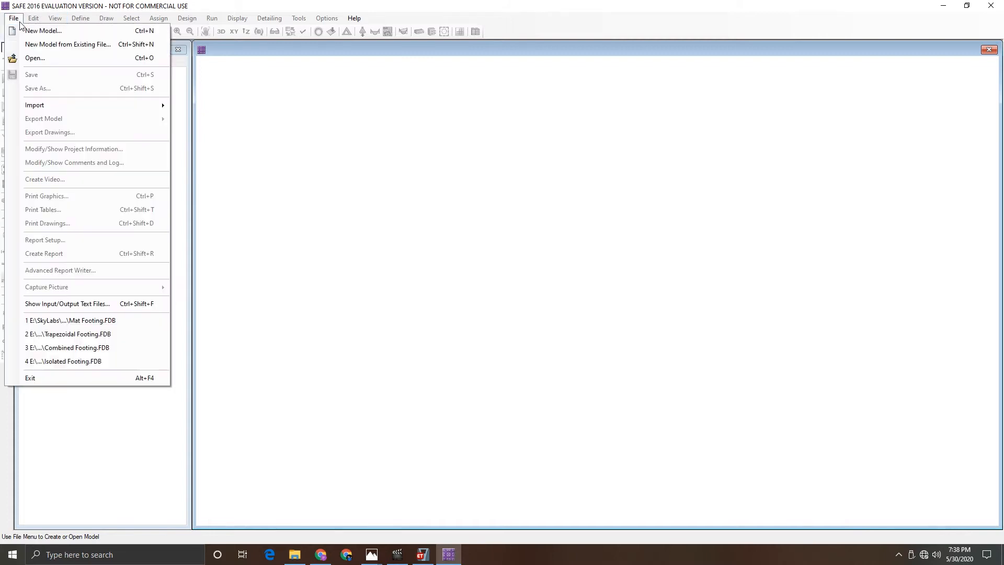
click(24, 32)
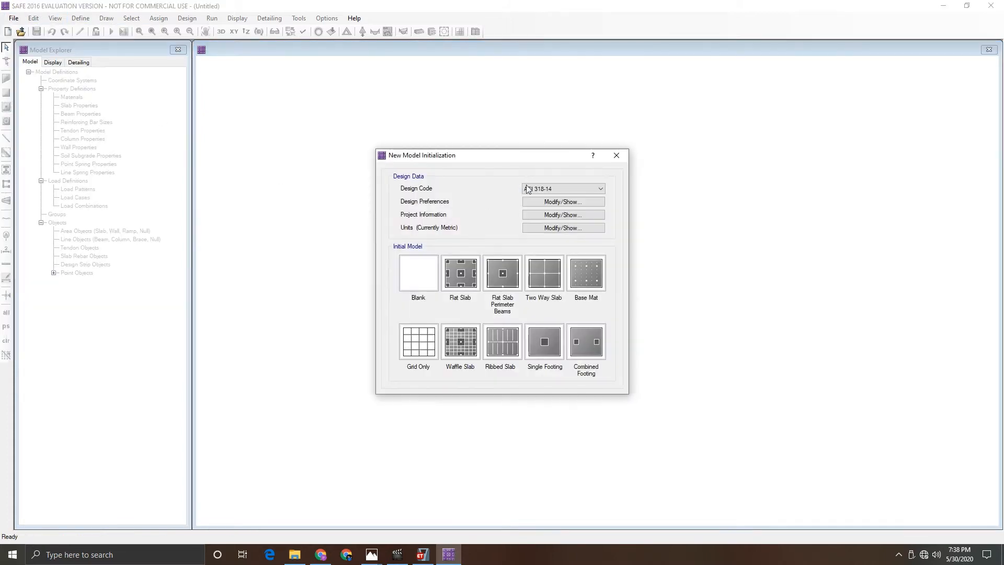
click(538, 189)
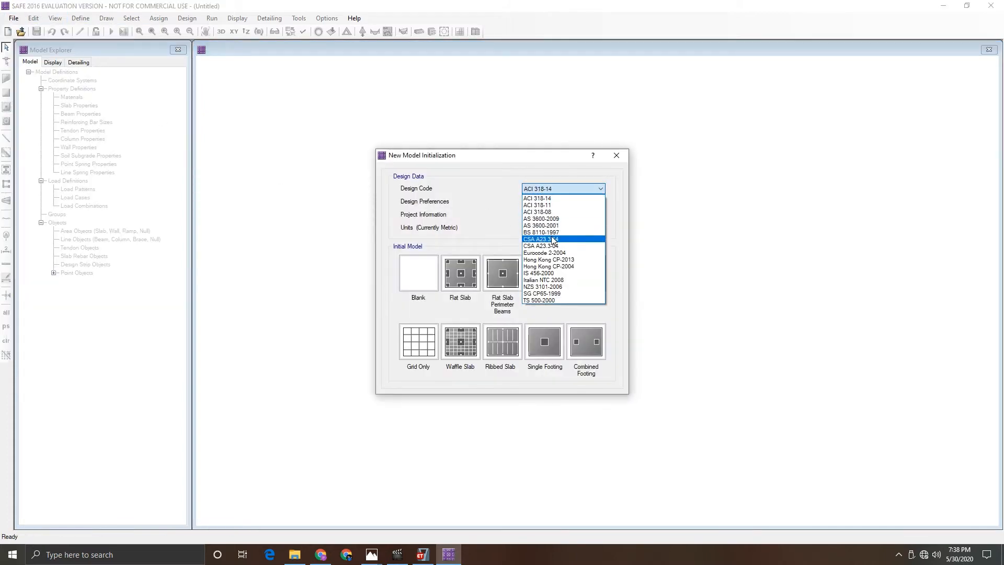
click(550, 274)
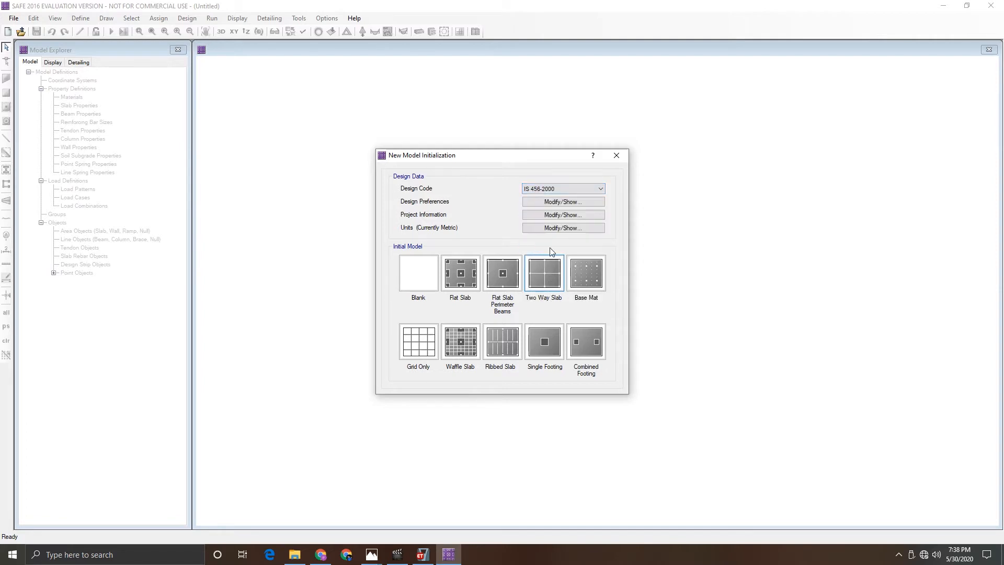
- Set slab minimum cover to 50 mm top and bottom with a preferred bar size of 22
click(541, 203)
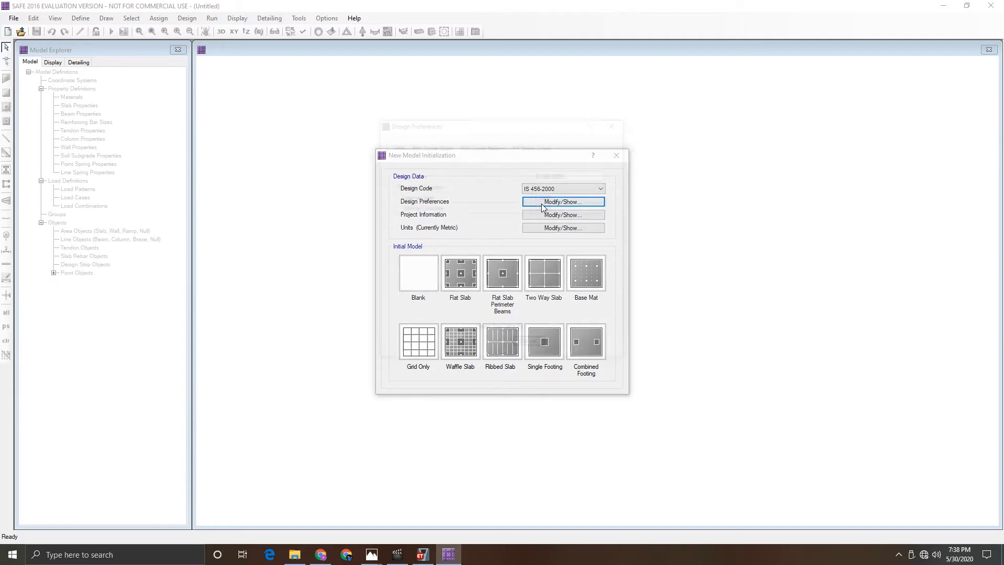
click(422, 145)
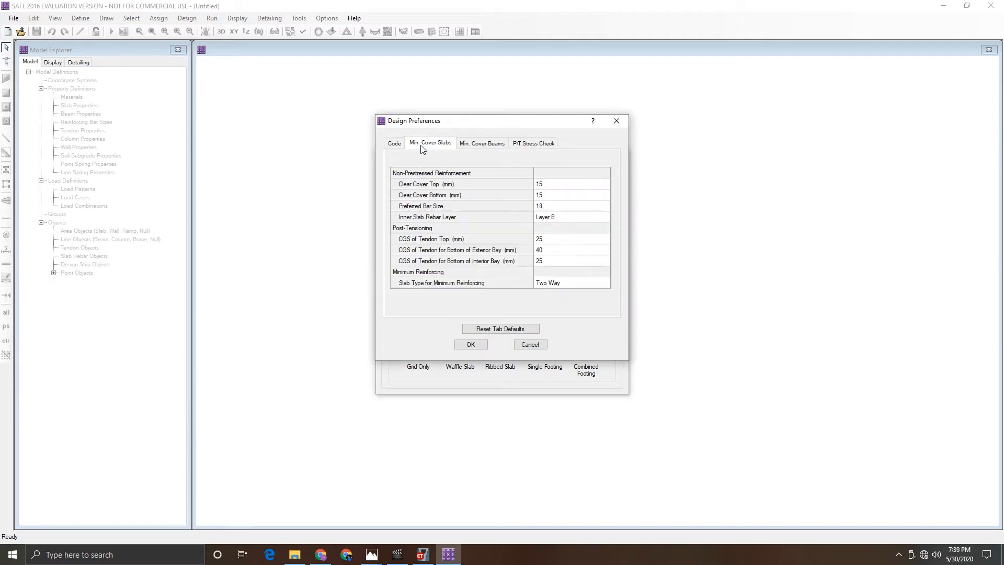
click(560, 186)
text(50)
key(Return)
text(50)
key(Return)
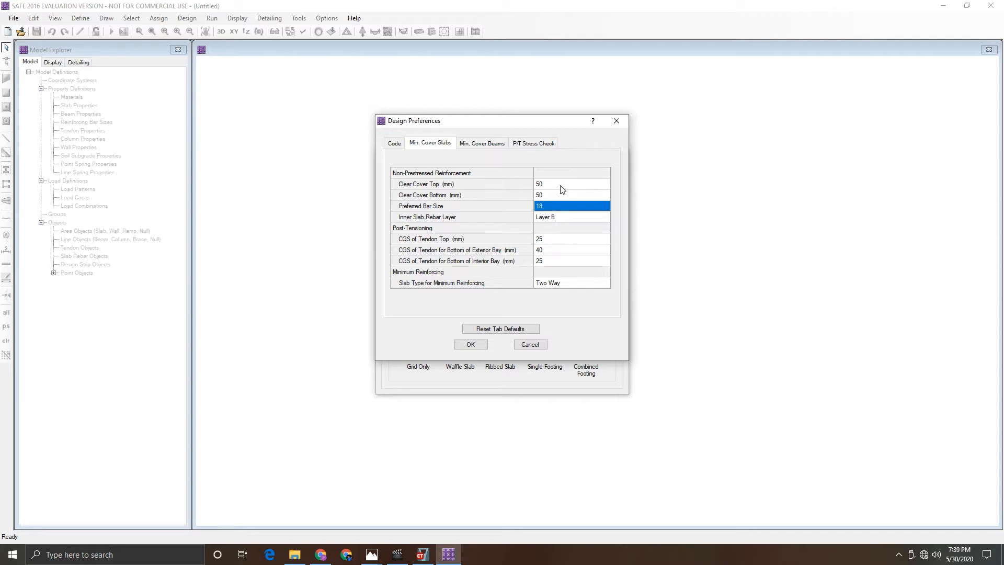
text(22)
key(Return)
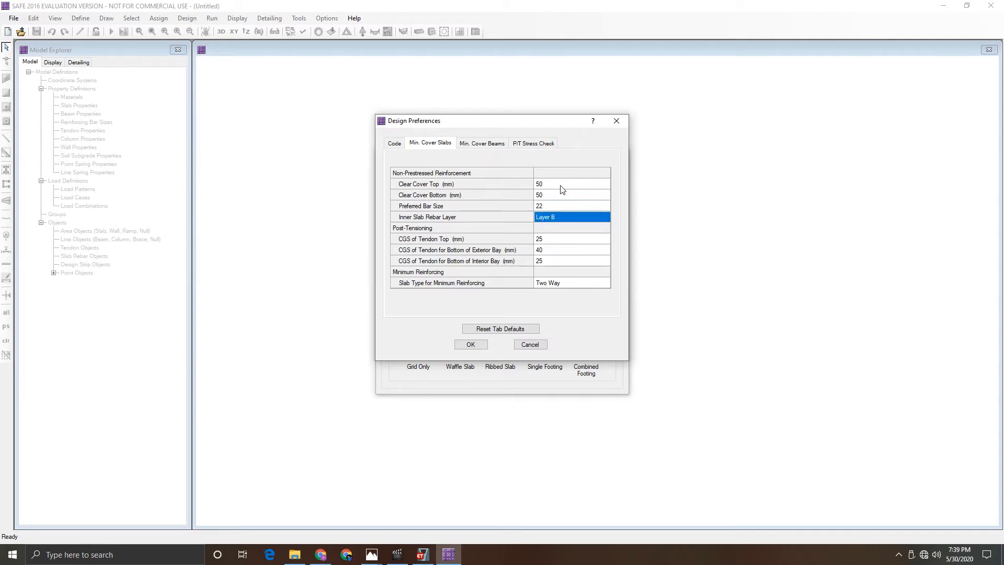
click(472, 344)
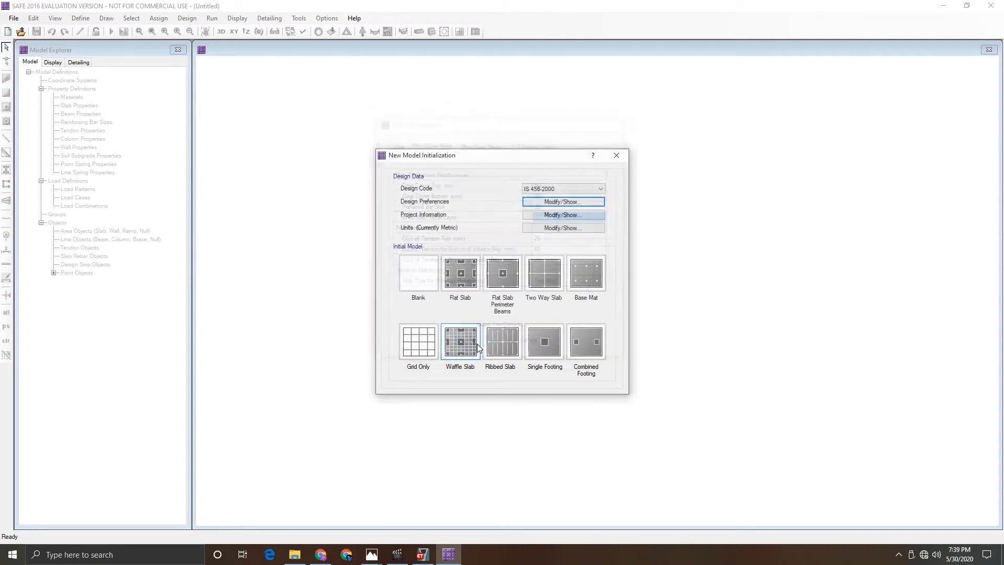
- Apply the metric default units and pick the Grid Only initial model
mouse_move(553, 232)
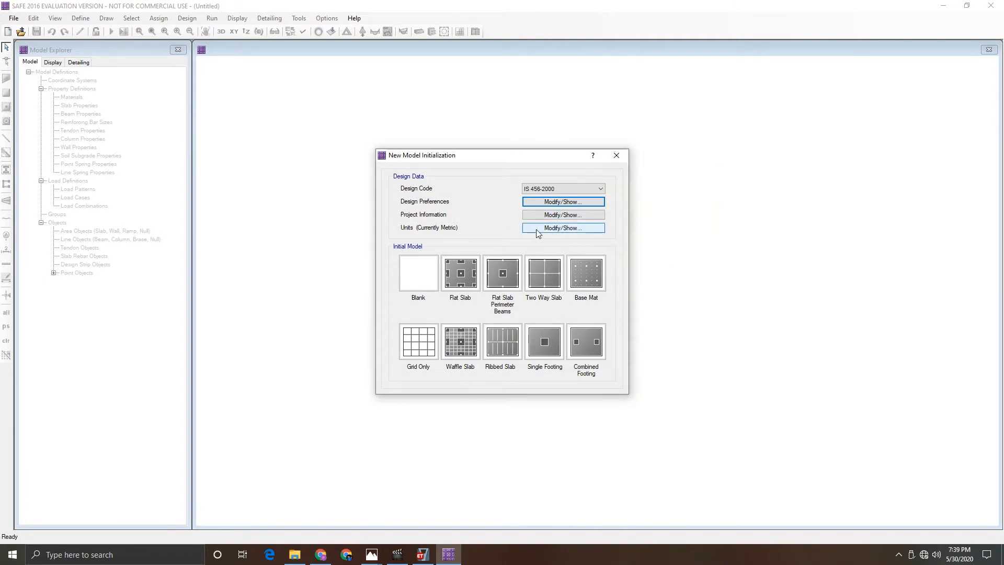
click(535, 229)
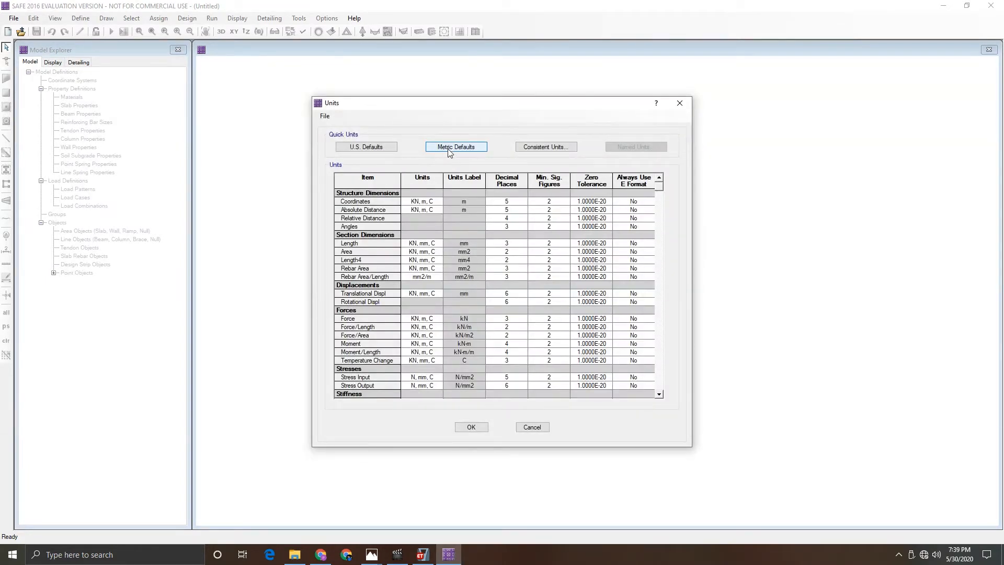
click(449, 151)
click(472, 427)
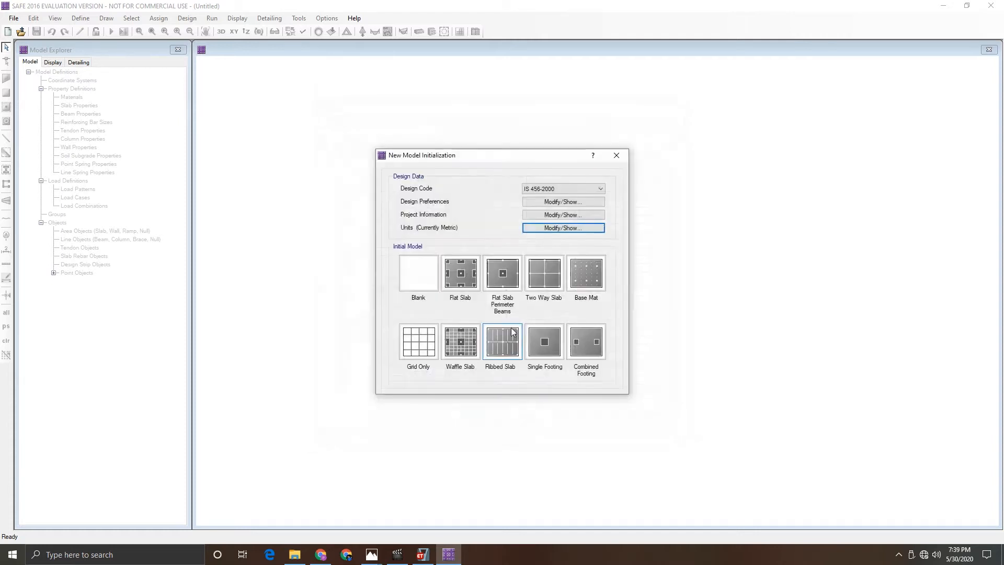
click(410, 349)
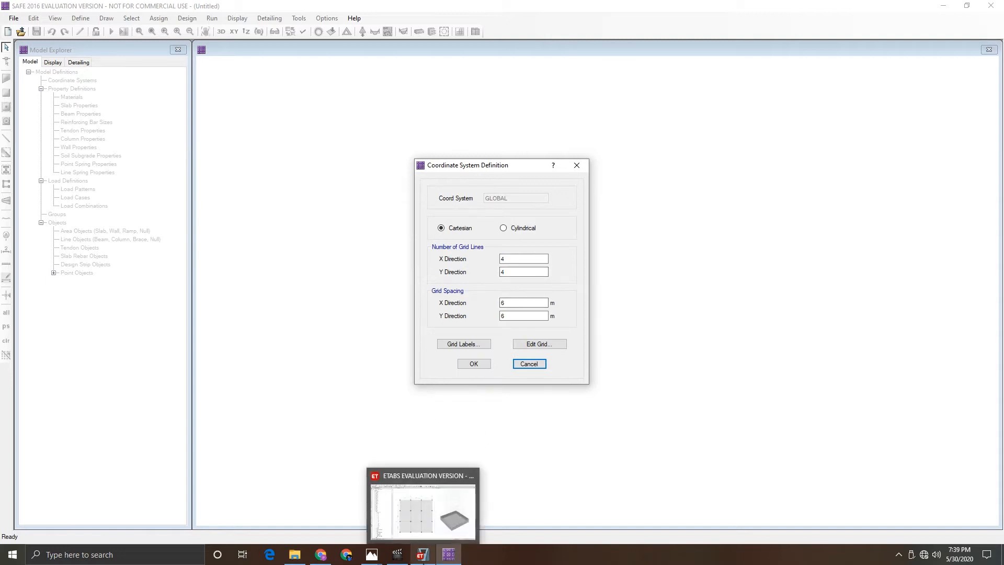
- Close the still-open ETABS material definitions dialog and return to SAFE
click(422, 556)
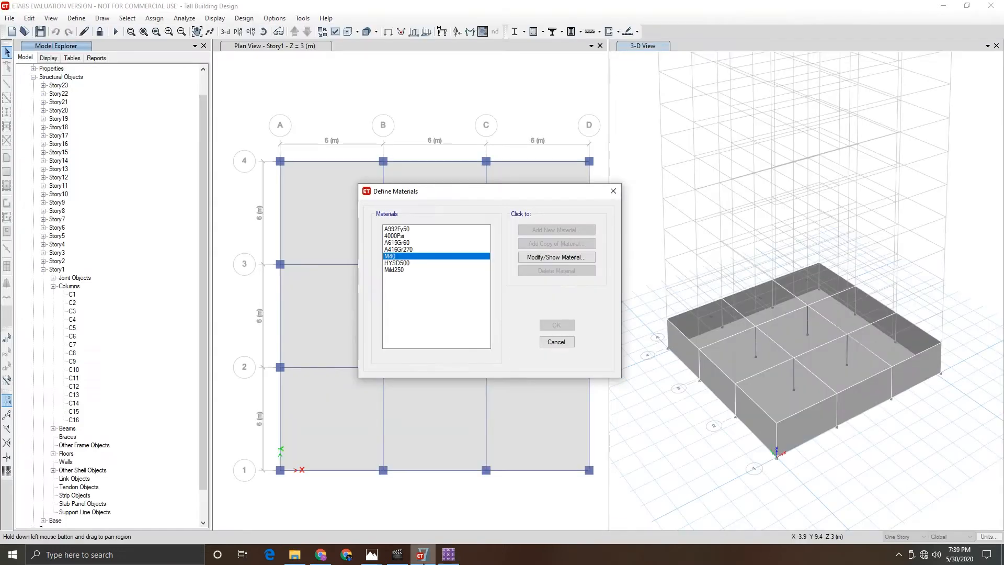
click(557, 342)
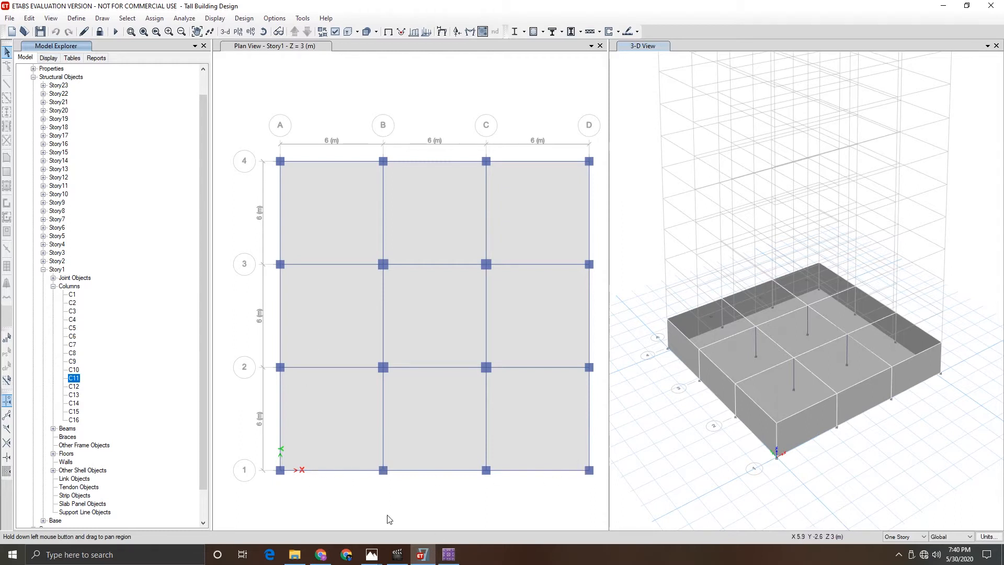
click(452, 560)
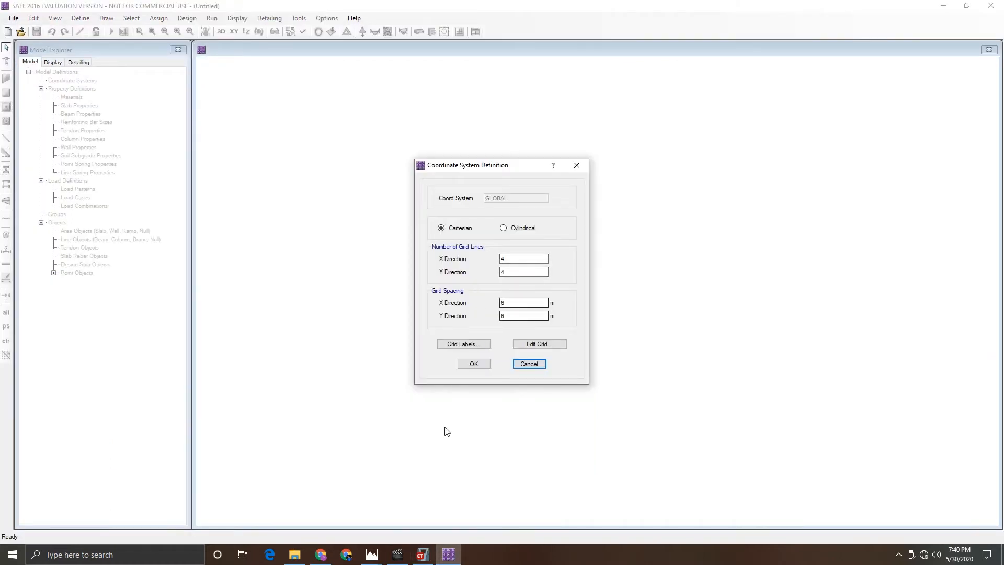
- Define the grid with 19 lines in X and Y directions at 1 m spacing
drag(520, 257, 458, 256)
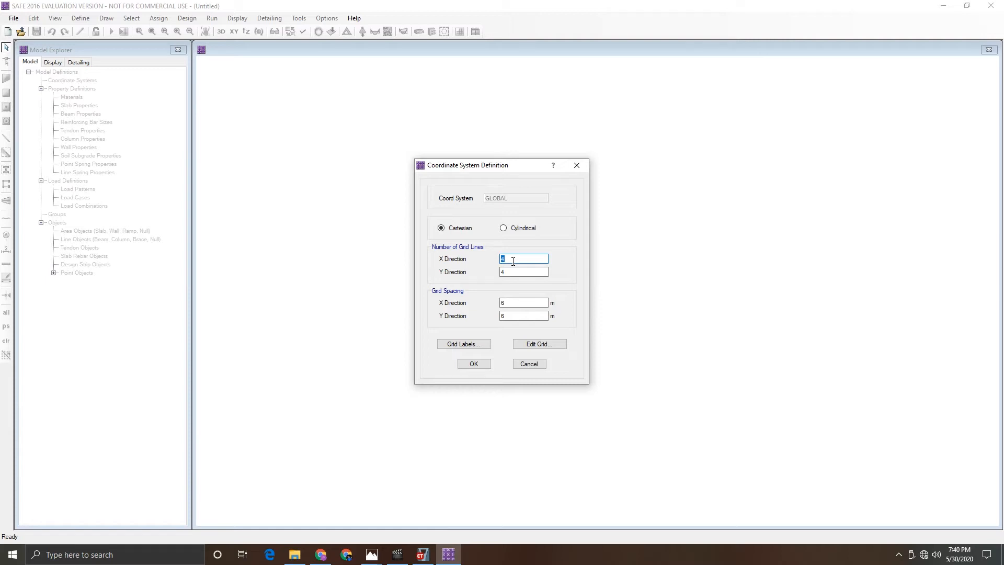
text(19)
key(Tab)
text(1)
key(Tab)
text(1)
click(474, 364)
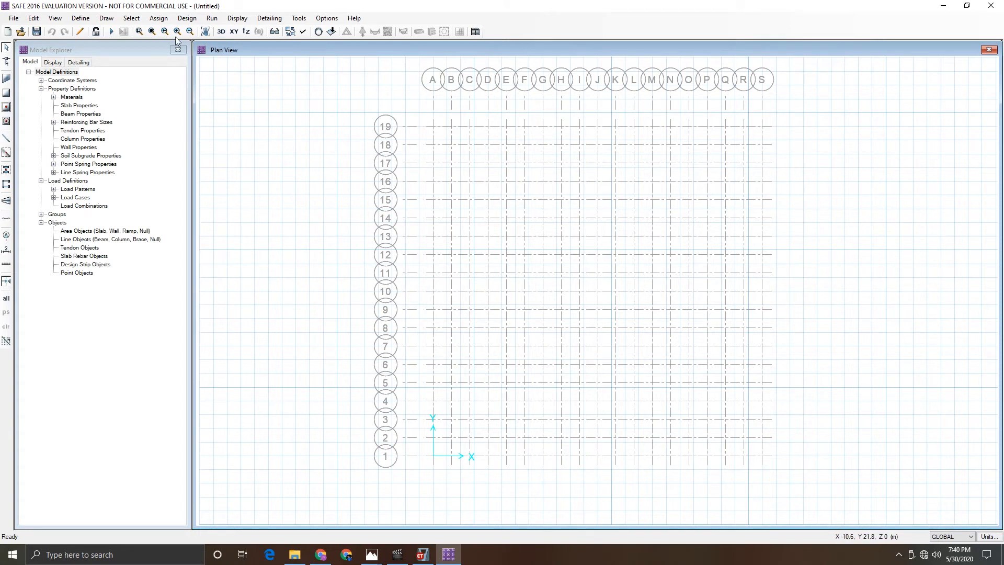
- Open the SAFE materials list and switch back to ETABS
click(80, 18)
click(92, 27)
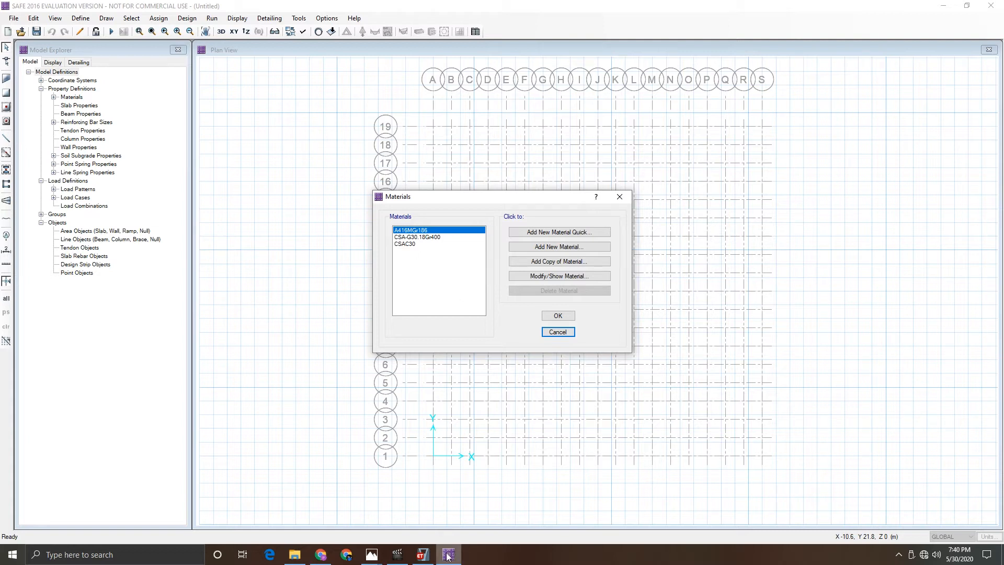
click(429, 559)
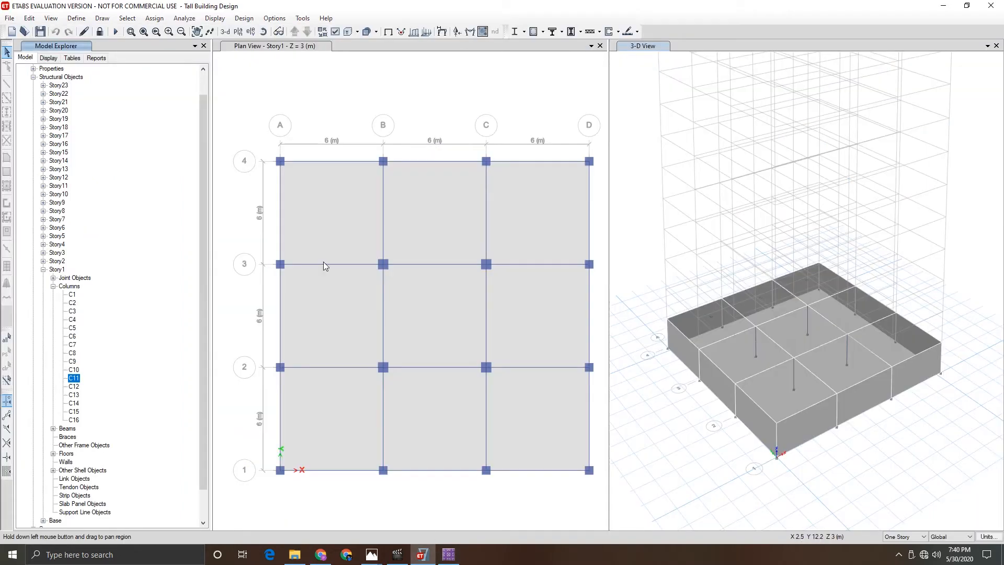
- Open the M40 material's property data in ETABS to review its values
click(76, 18)
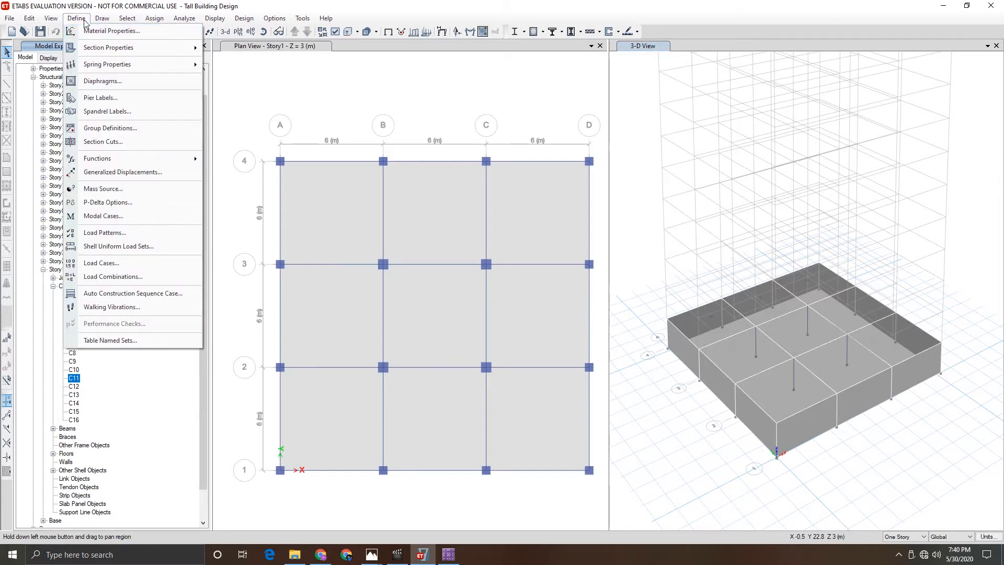
click(76, 19)
click(75, 19)
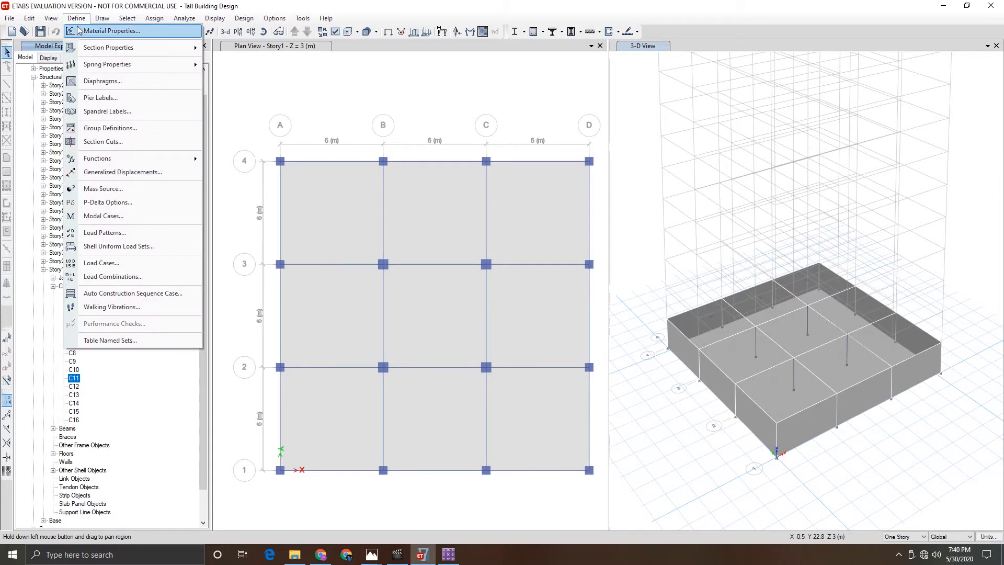
click(102, 31)
click(404, 246)
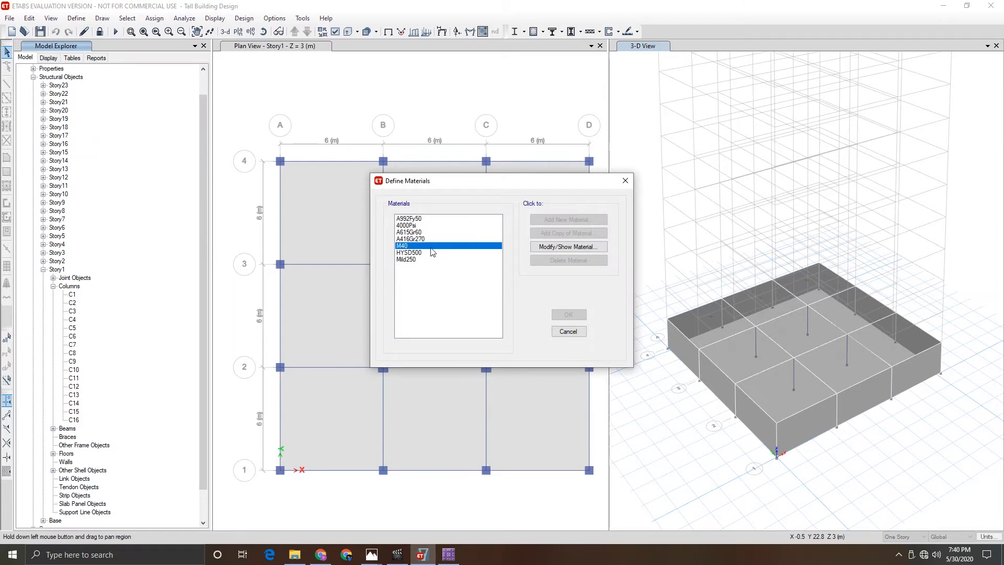
click(556, 250)
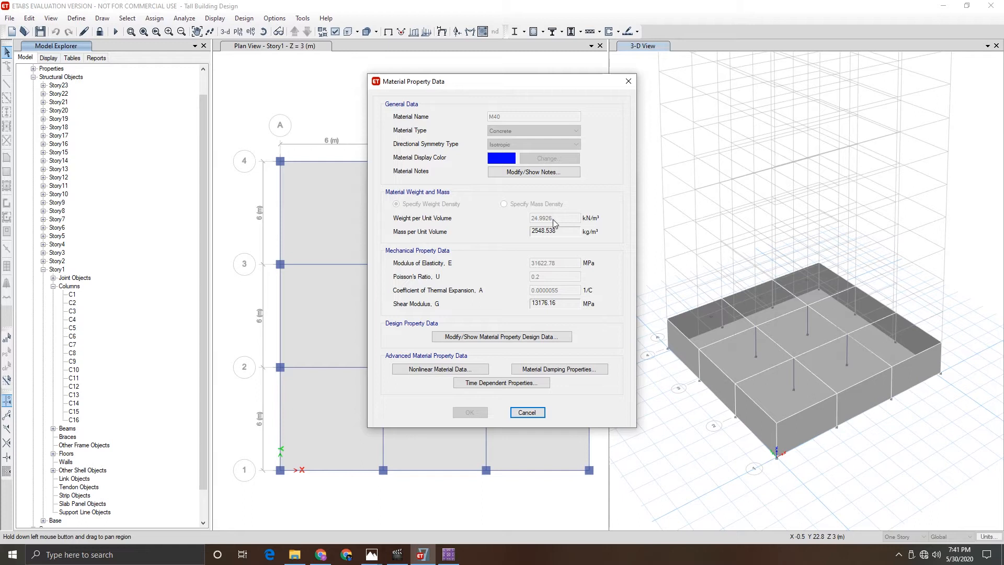
- Add a new concrete material named M40 in SAFE with a unit weight of 25 kN/m3
click(449, 554)
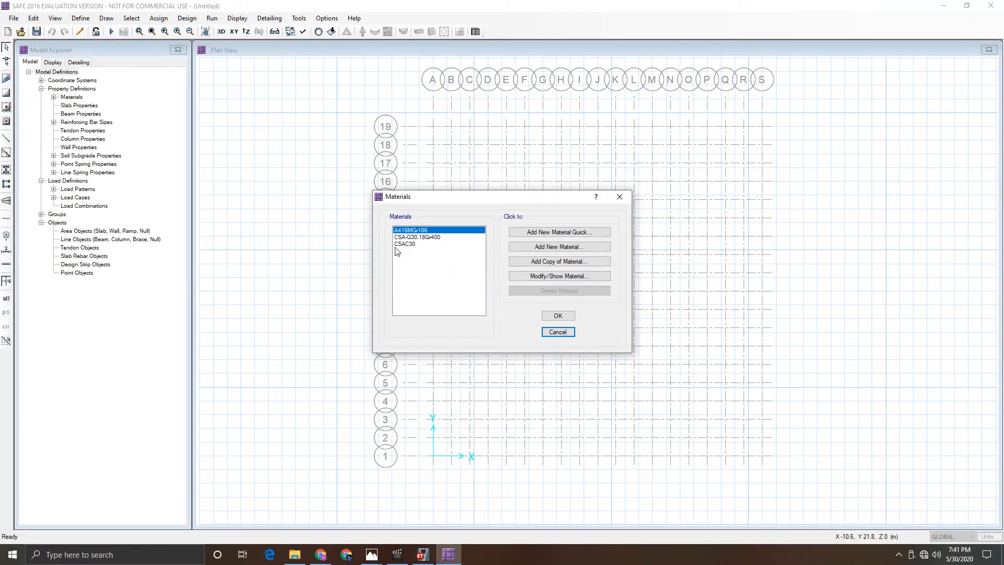
click(551, 246)
text(MAT)
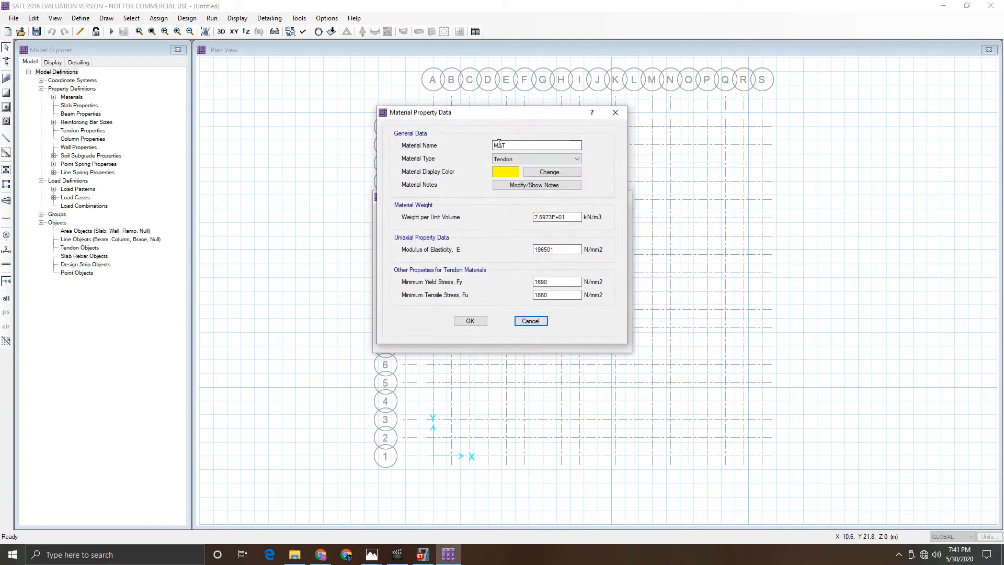
double_click(499, 146)
text(54)
click(548, 159)
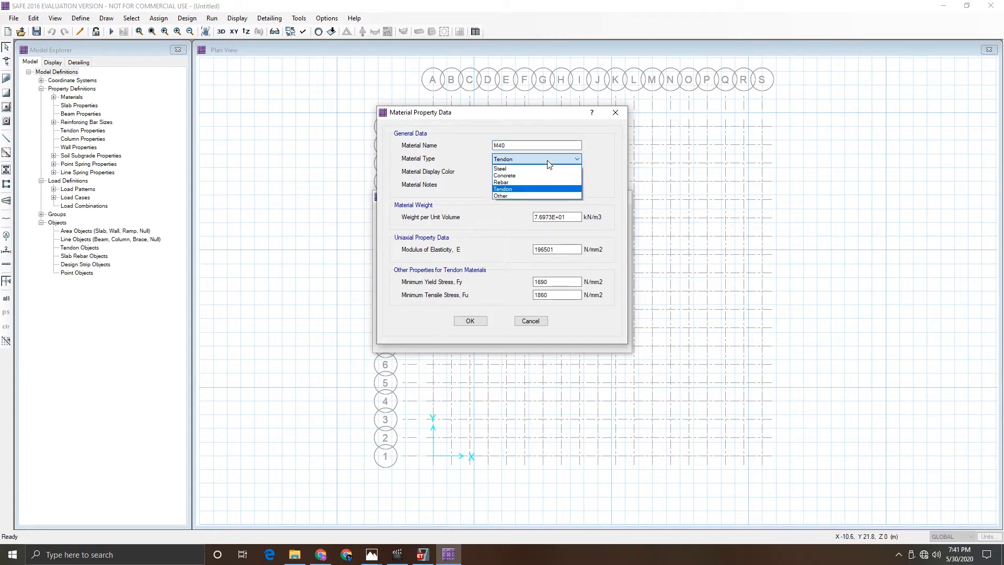
click(524, 180)
drag(573, 217, 454, 217)
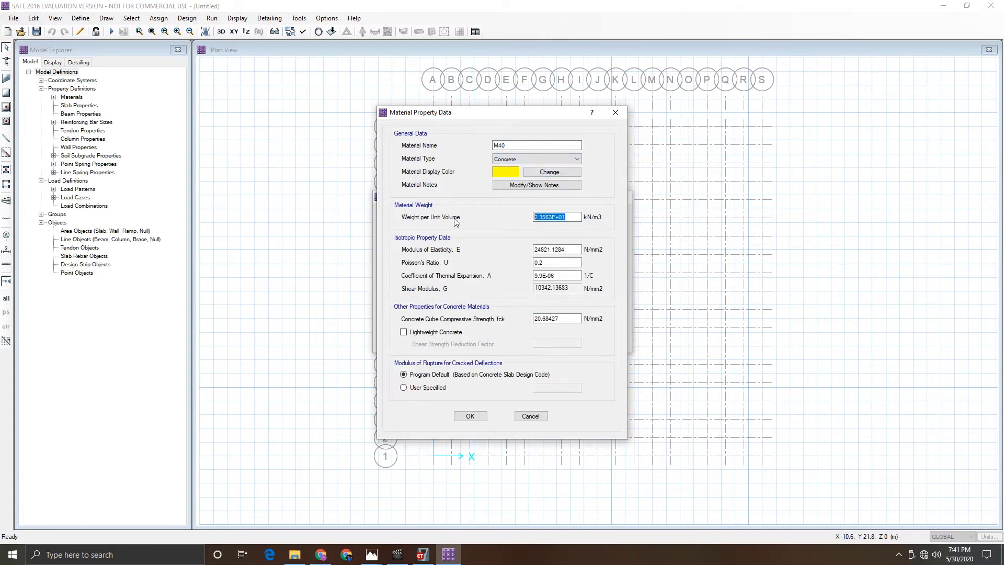
text(25)
- Compare with the ETABS values and set M40's modulus of elasticity to 31622.78 N/mm2
click(423, 556)
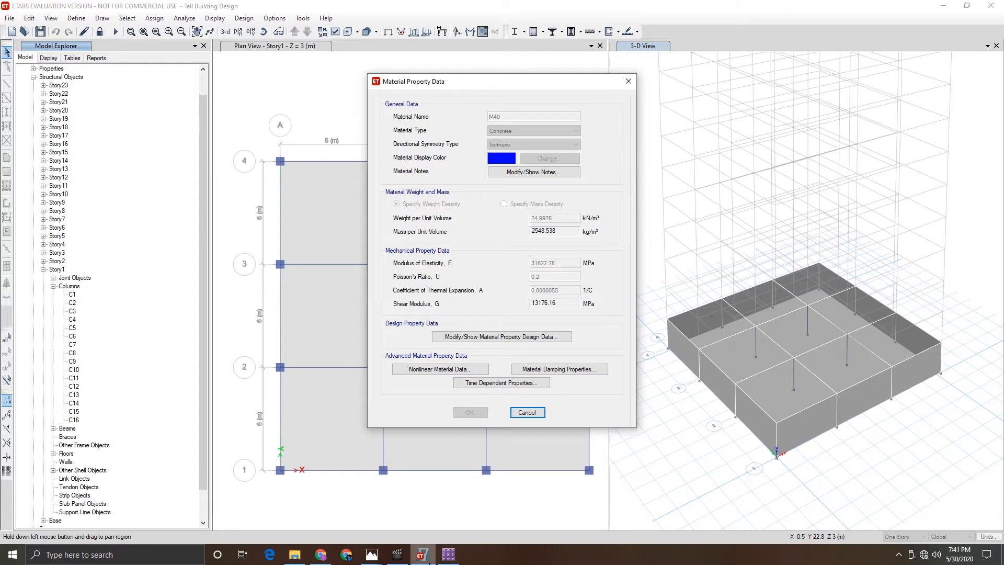
click(449, 555)
key(Tab)
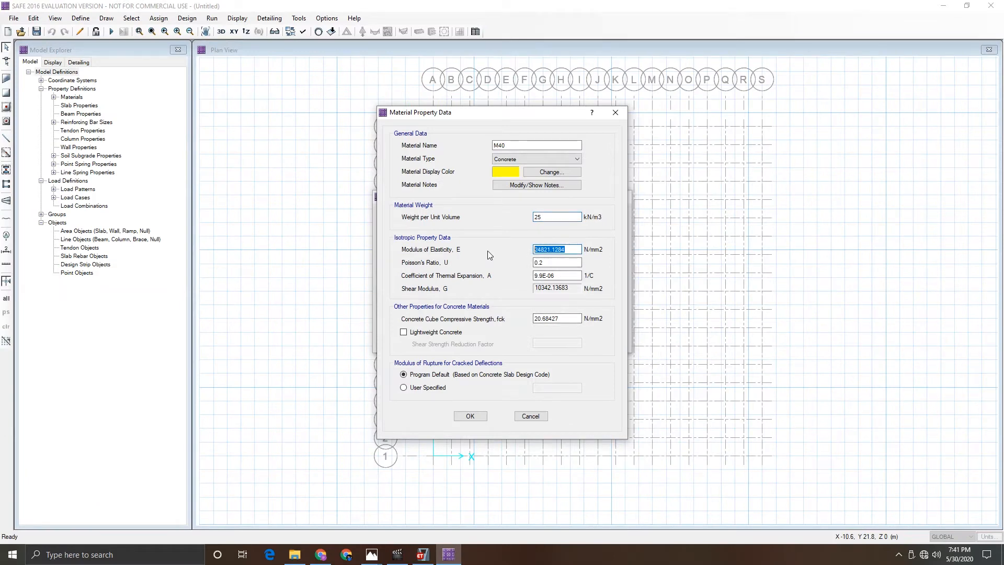
text(31622.78)
key(Tab)
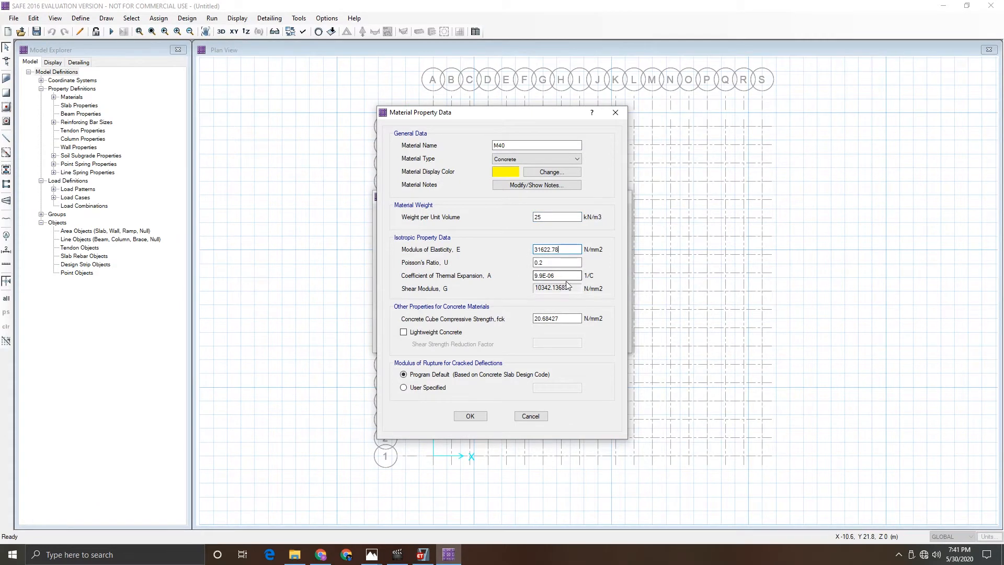
- Set M40's thermal expansion coefficient to 0.0000055 and its cube compressive strength to 40 N/mm2
click(425, 560)
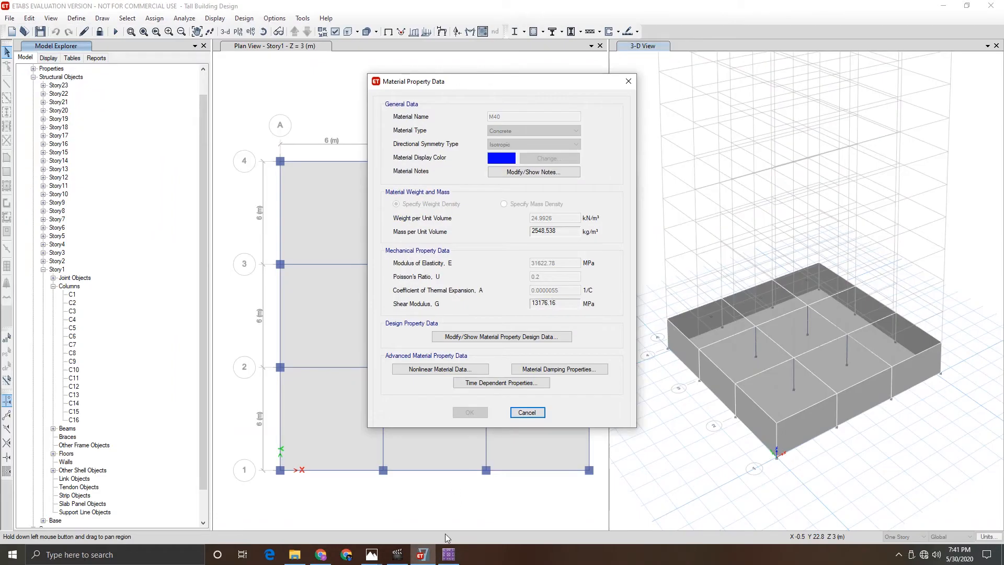
click(449, 555)
text(0.0000055)
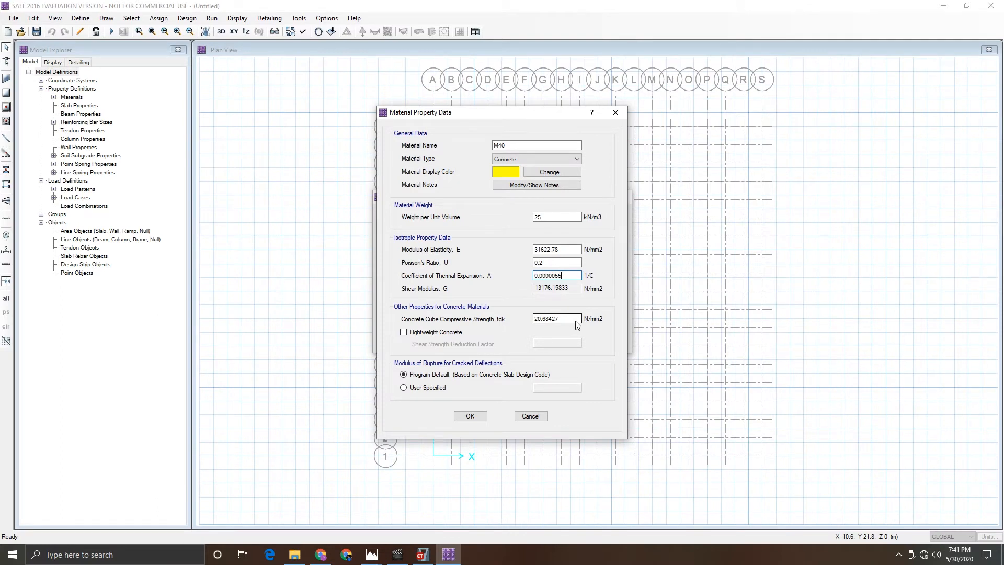
double_click(575, 320)
text(40)
- Check the M40 design property data in ETABS, then confirm the M40 material in SAFE
click(423, 555)
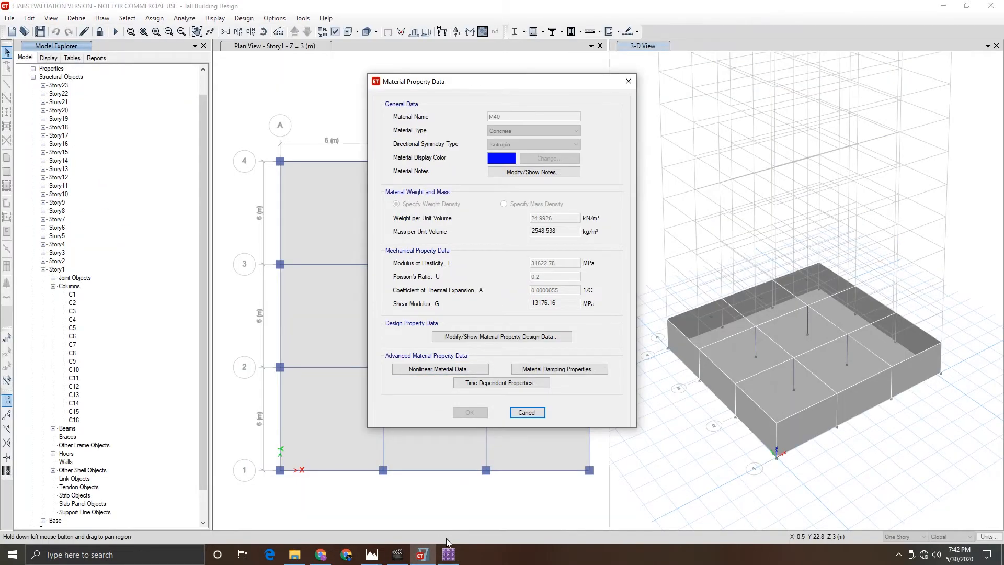
click(428, 561)
click(424, 556)
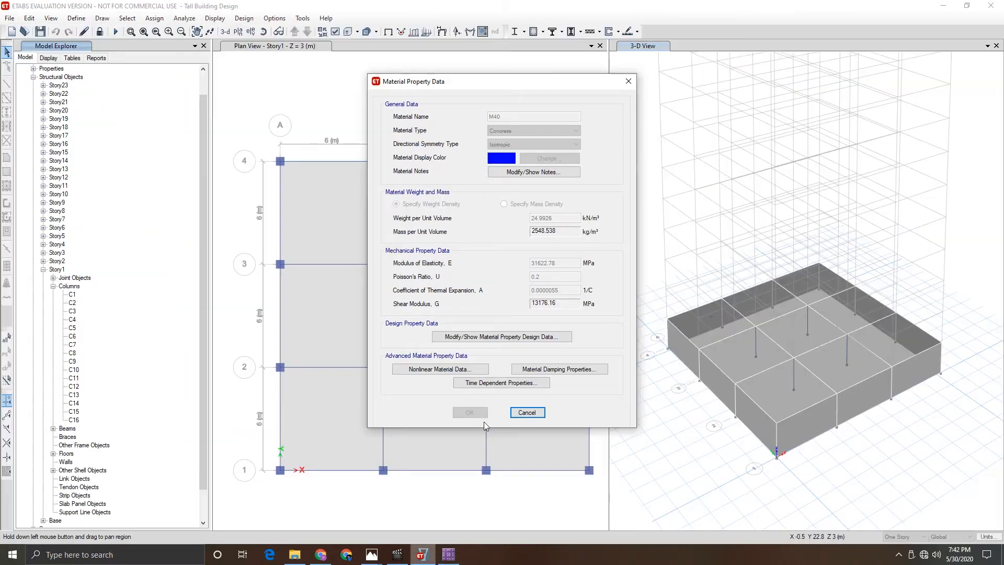
click(500, 338)
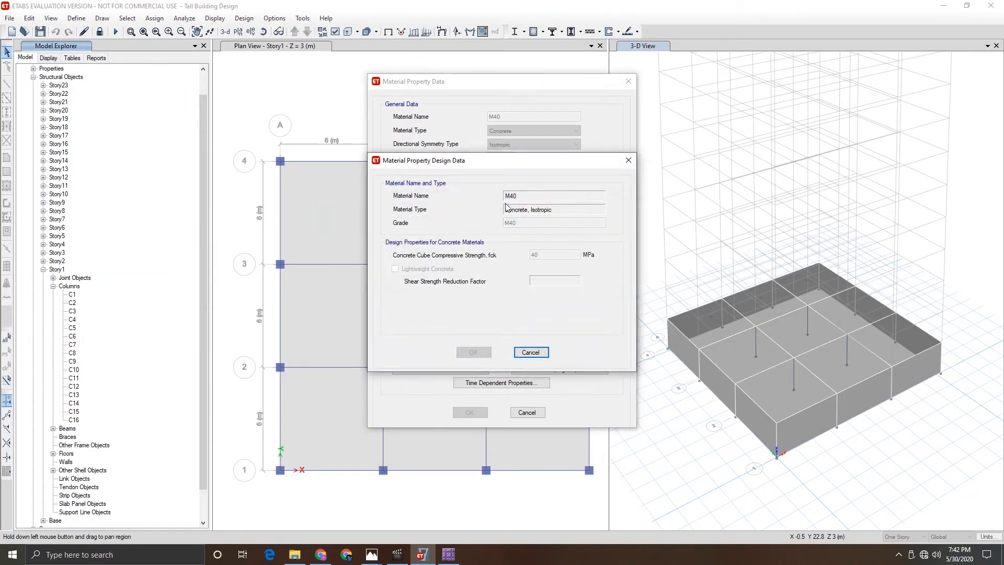
click(531, 352)
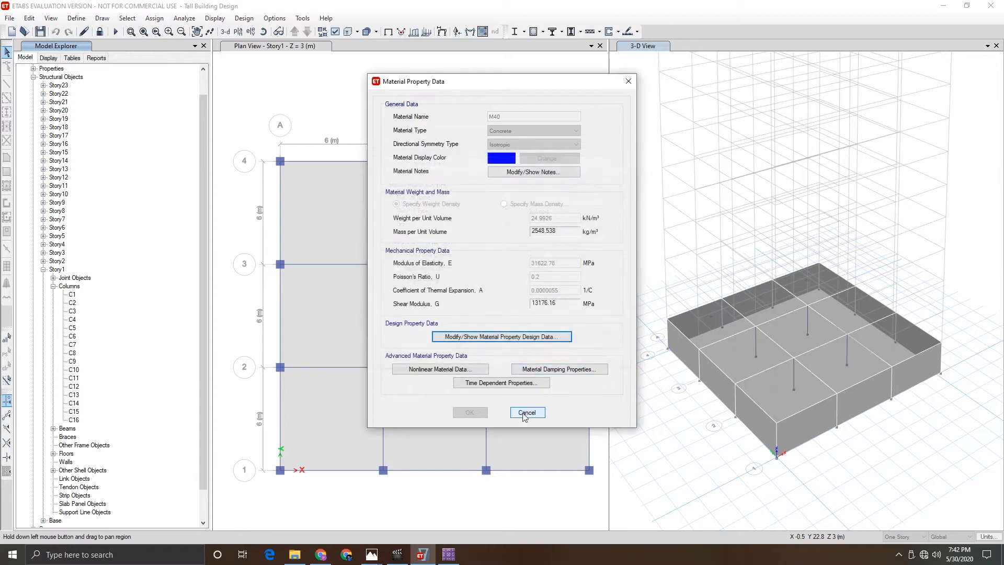
click(527, 414)
click(449, 554)
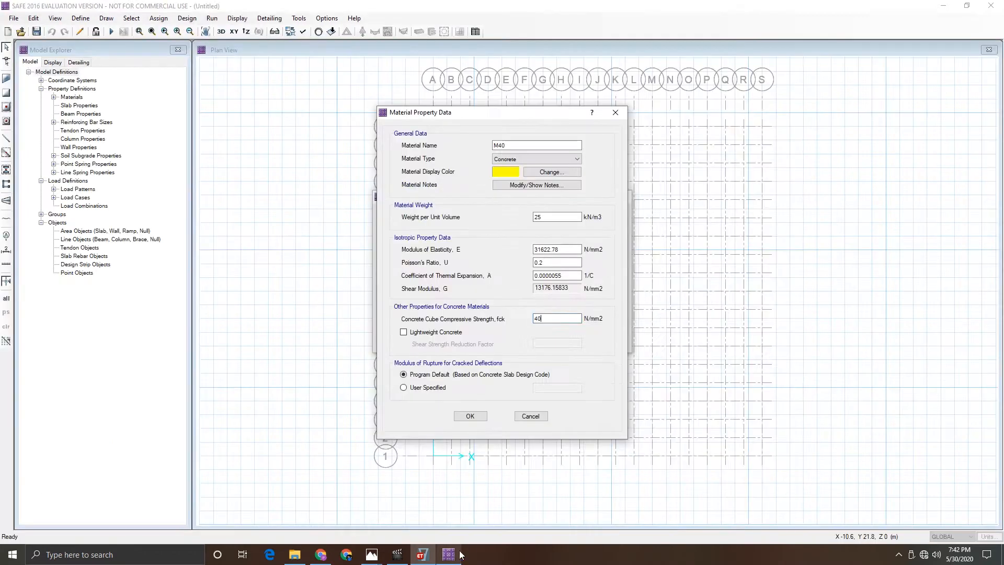
click(470, 416)
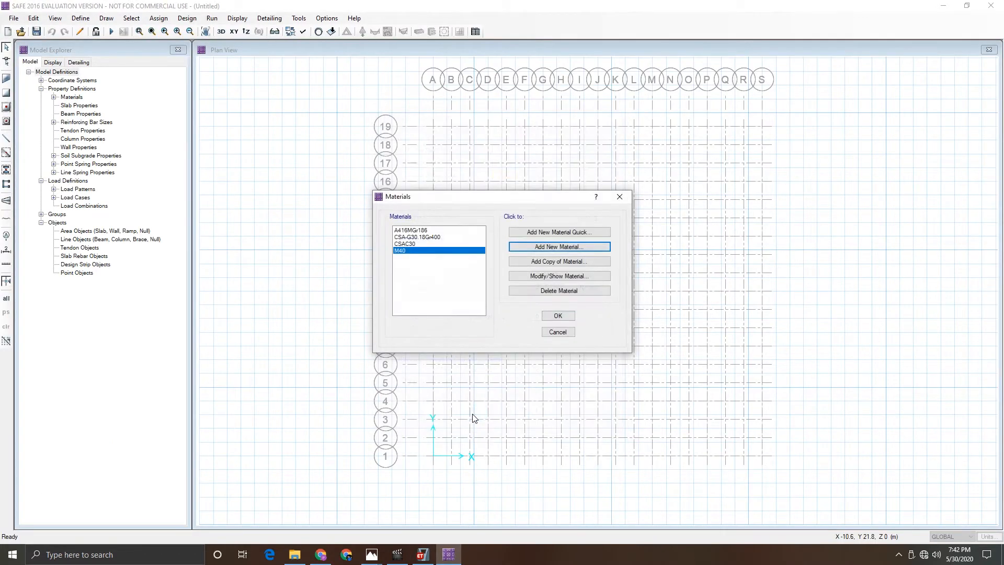
- Add a new rebar material named HYSD500 with a unit weight of 77 kN/m3
click(537, 247)
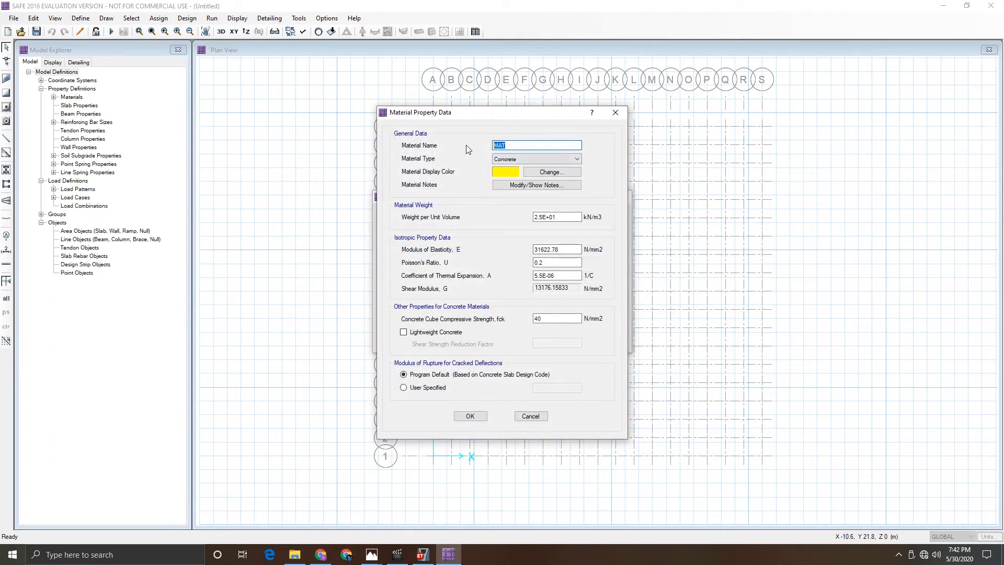
text(HYSD500)
click(522, 158)
click(514, 181)
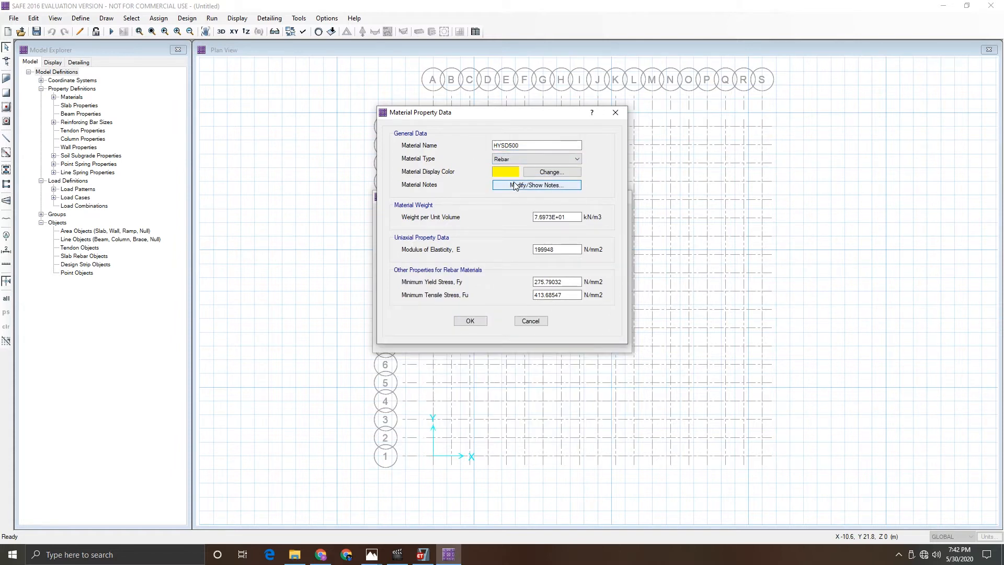
key(Tab)
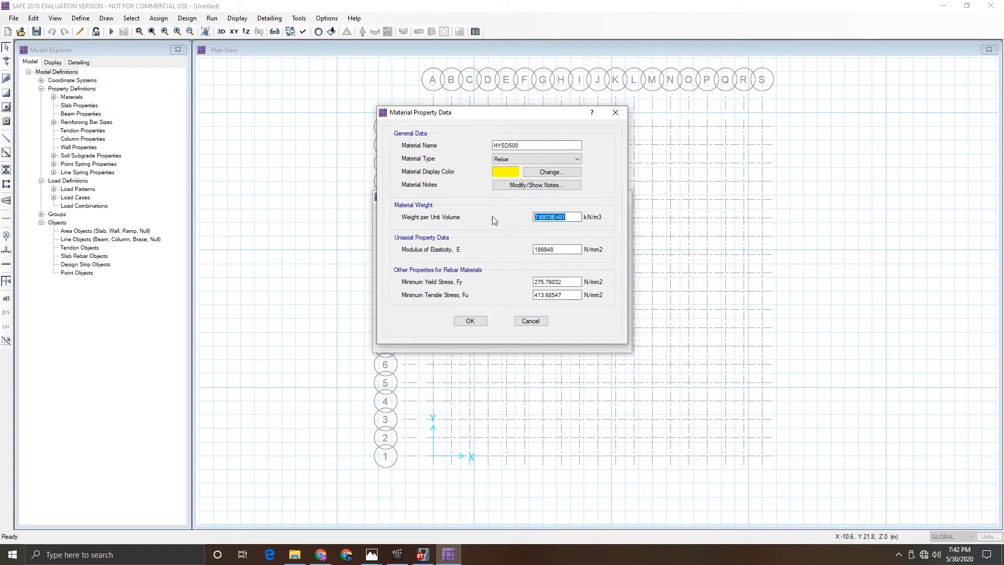
text(77)
key(Tab)
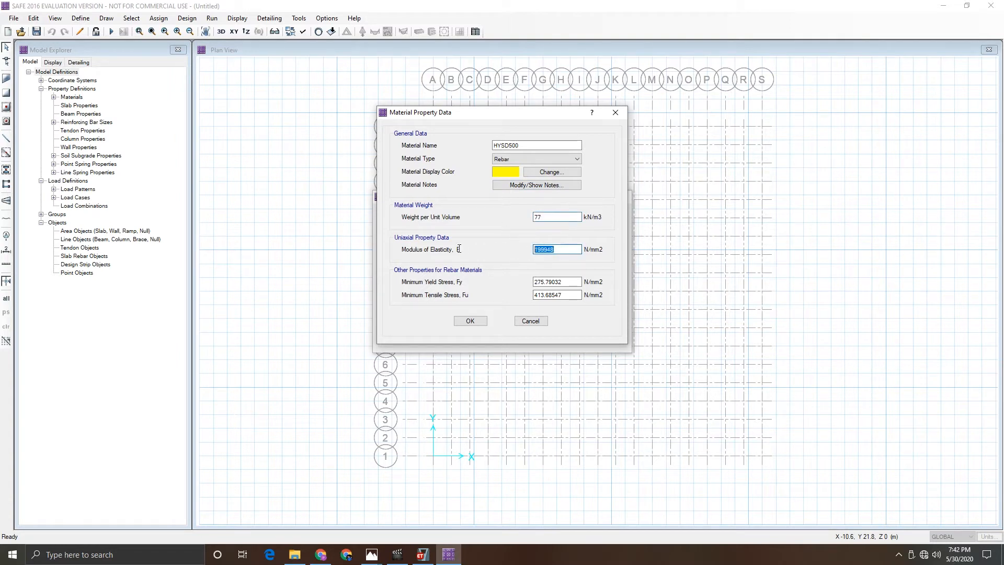
- Set HYSD500's modulus of elasticity to 200000, yield stress to 500 and tensile stress to 545 N/mm2
text(200000)
key(Tab)
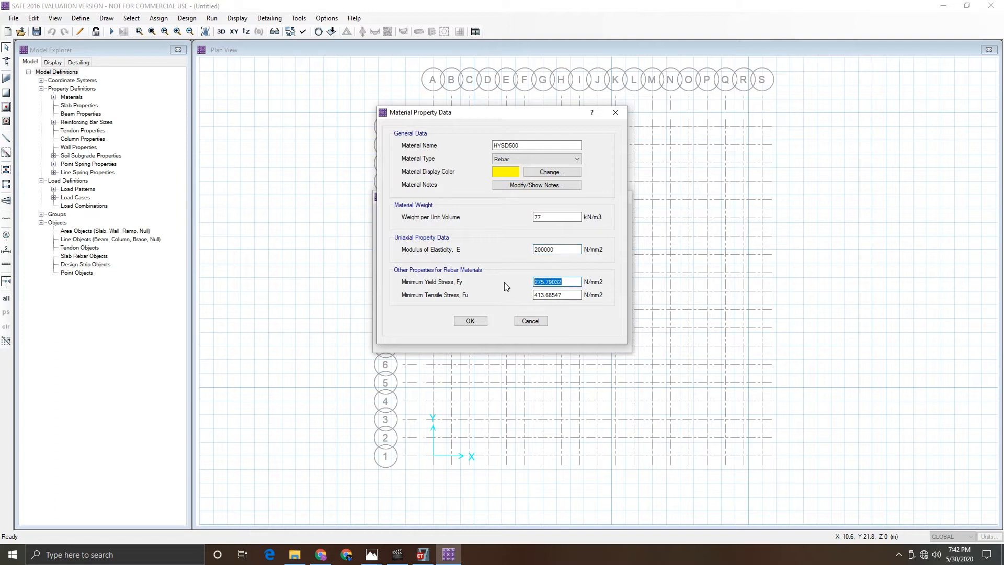
text(500)
double_click(567, 294)
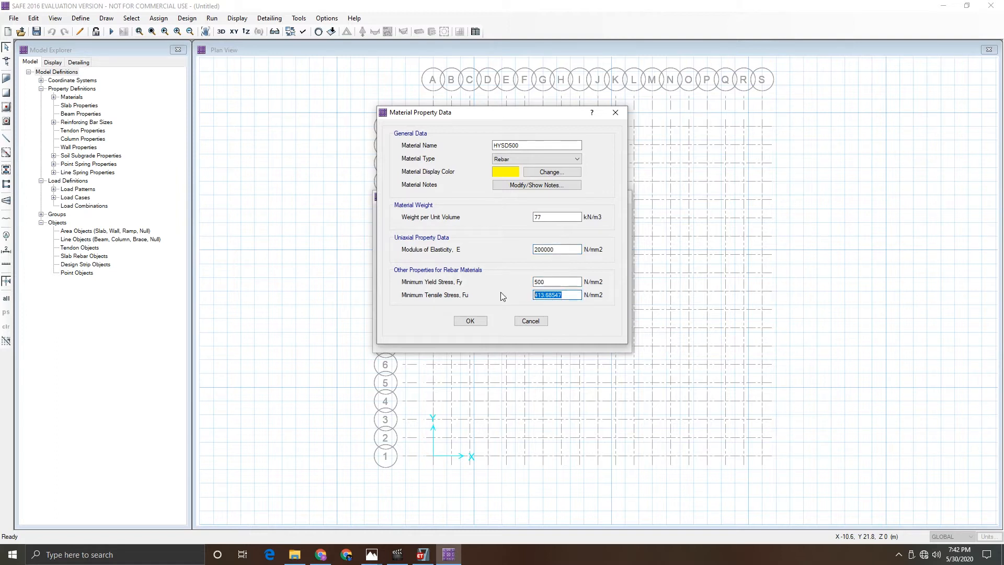
text(545)
- Review the HYSD500 material and its design strengths in ETABS
click(430, 555)
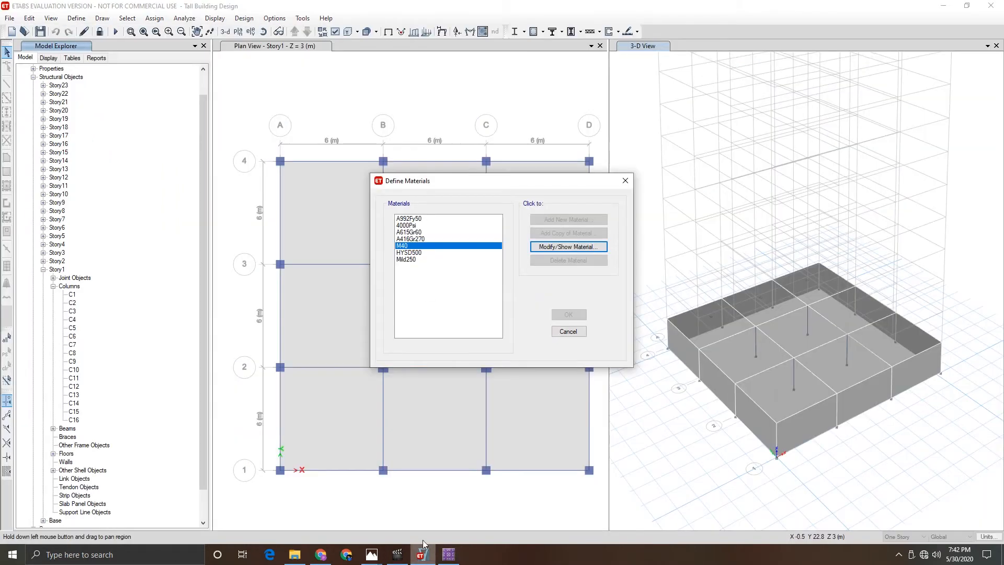
click(418, 253)
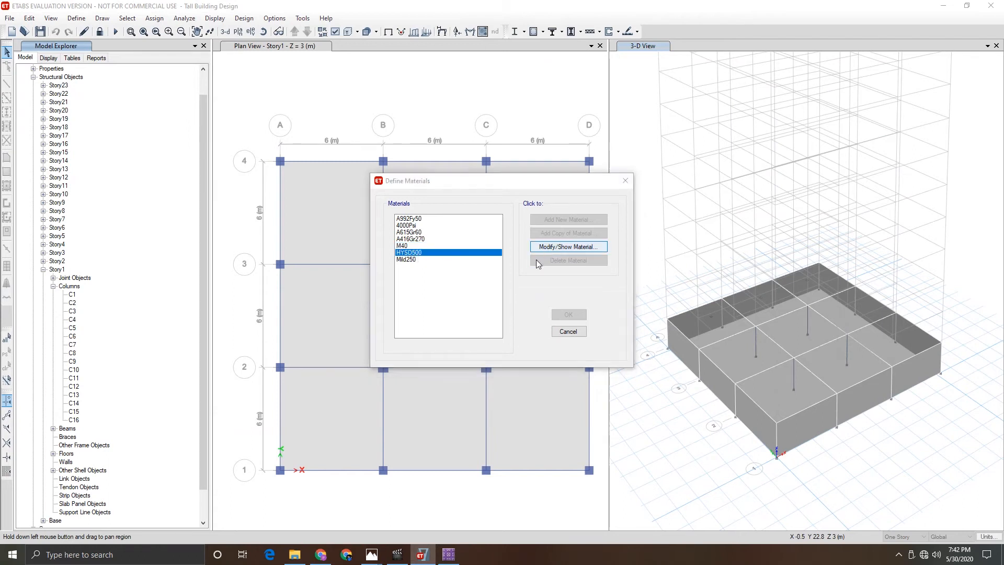
click(567, 247)
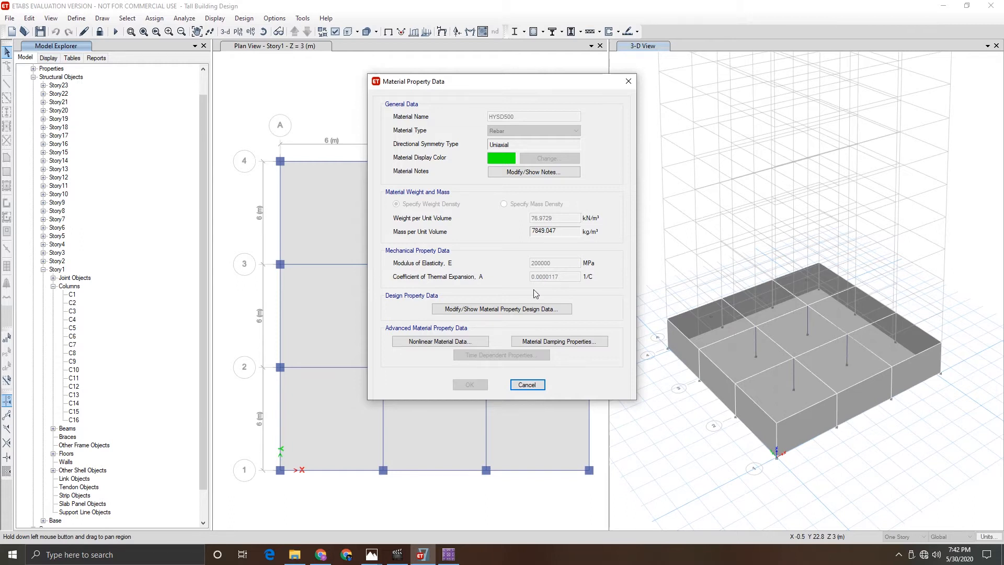
click(520, 310)
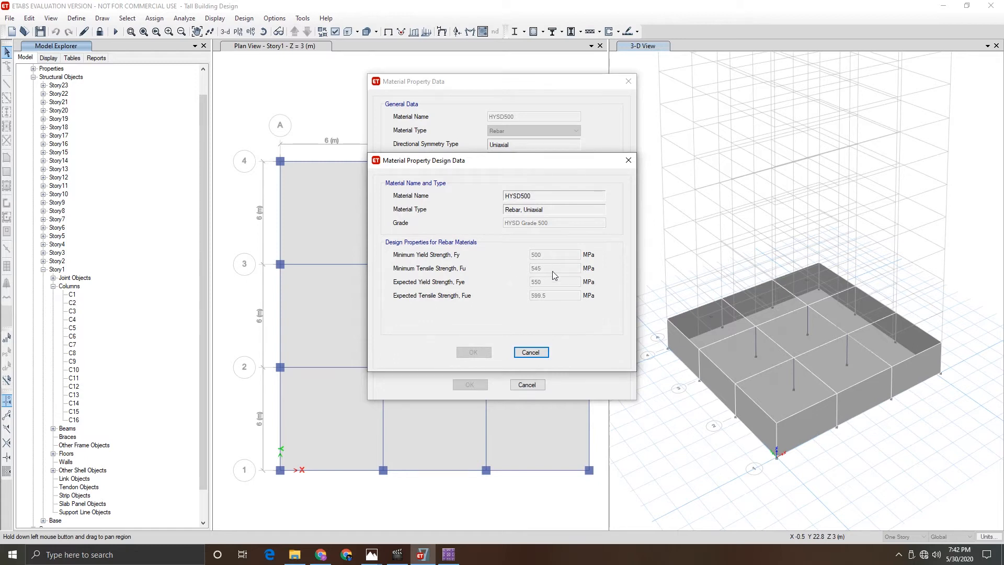
click(530, 352)
click(527, 384)
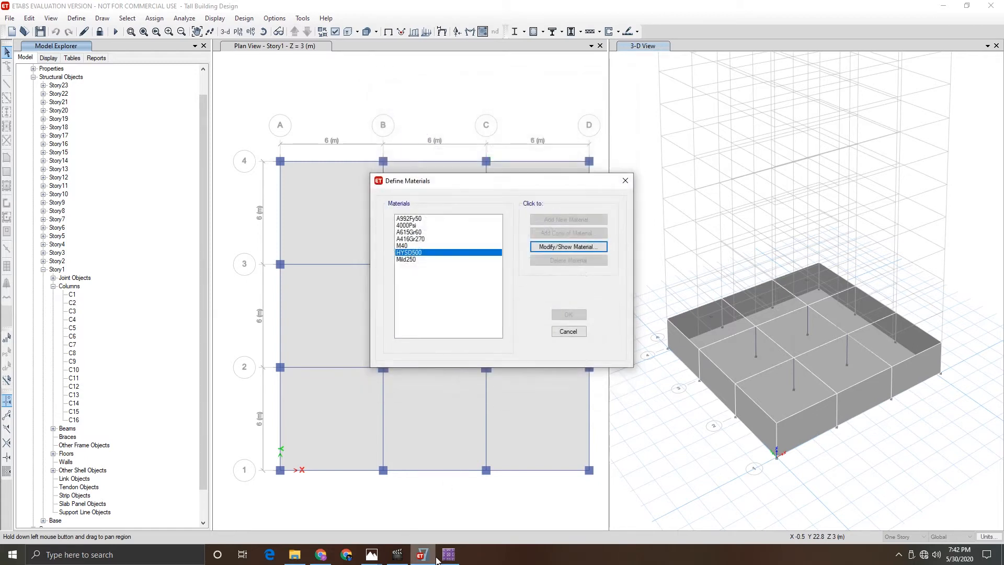
- Confirm the HYSD500 material in SAFE and close the materials list
click(448, 558)
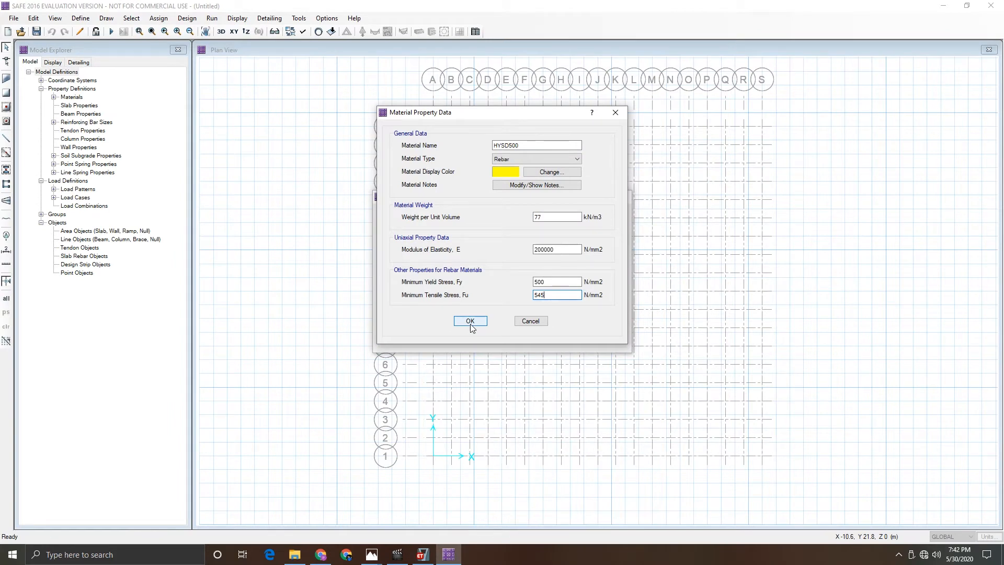
click(470, 321)
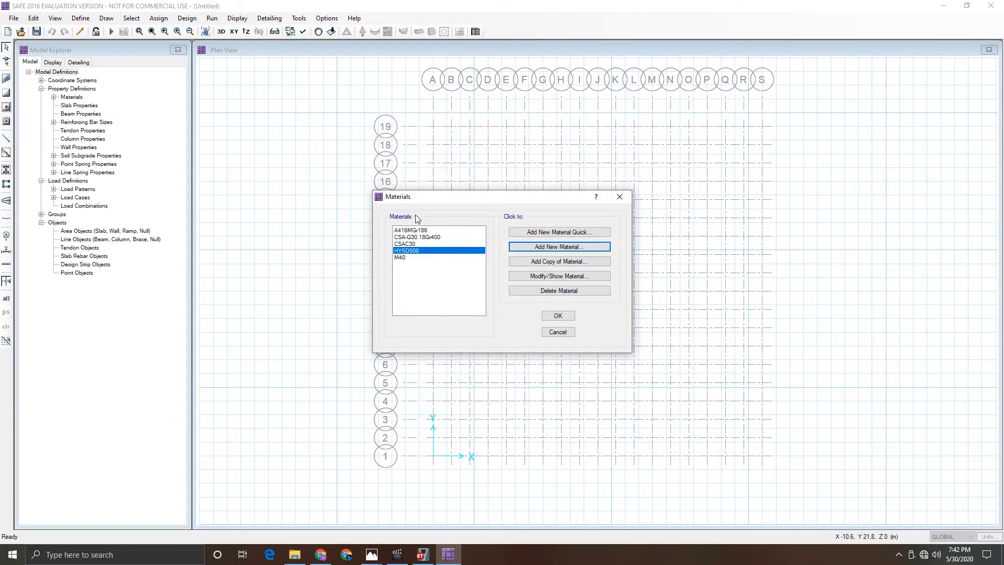
click(550, 318)
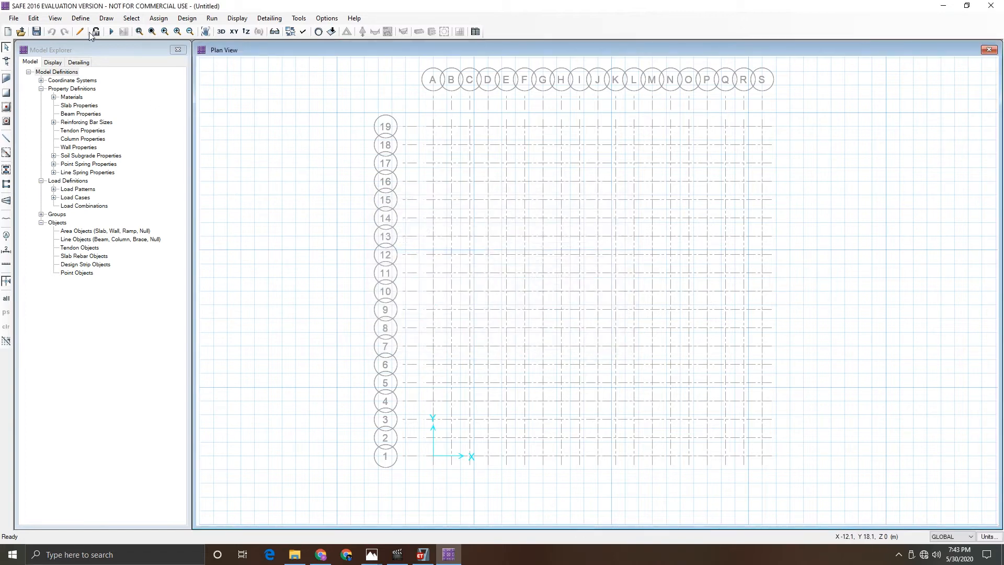
- Start a new slab property and name it Mat
click(81, 20)
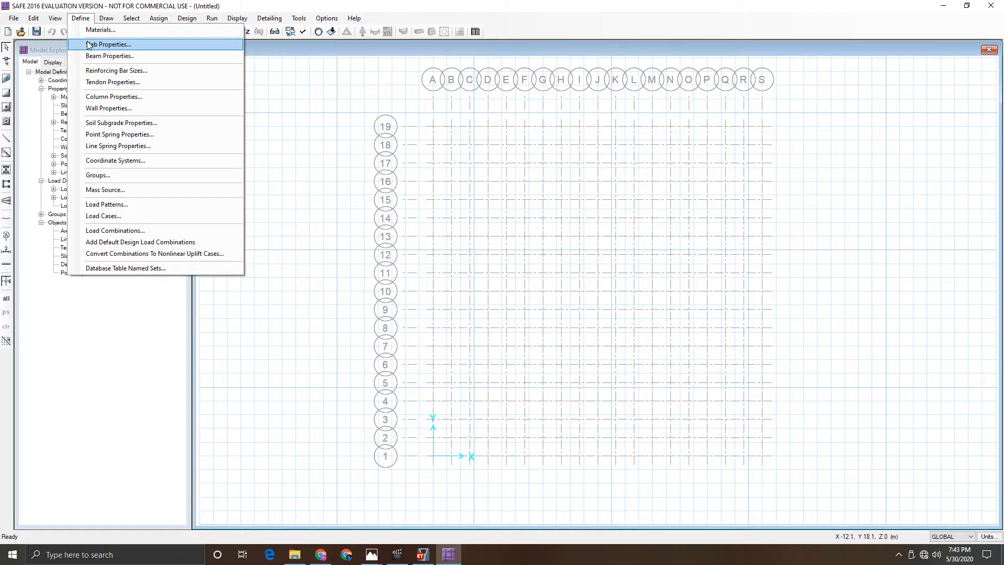
click(88, 44)
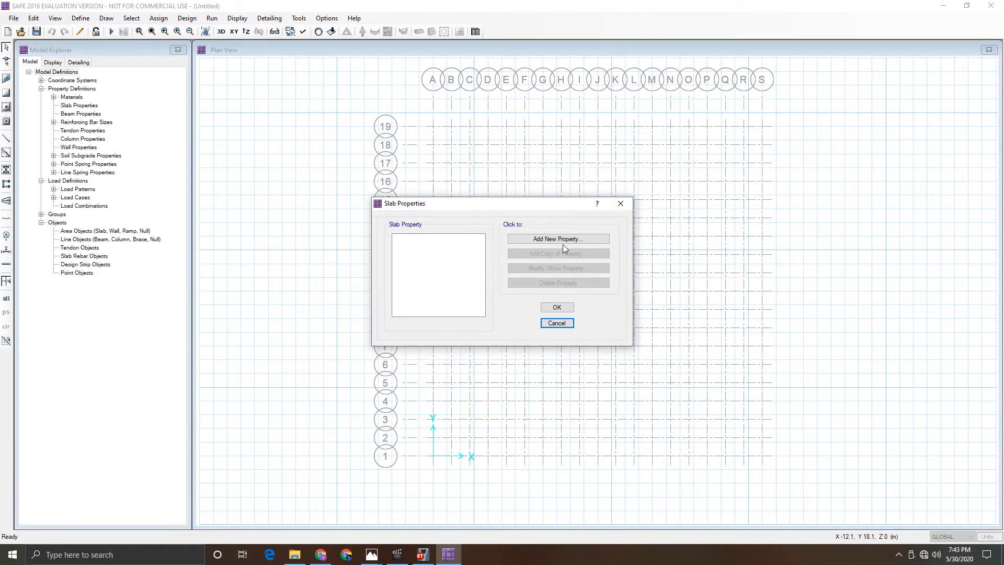
click(536, 241)
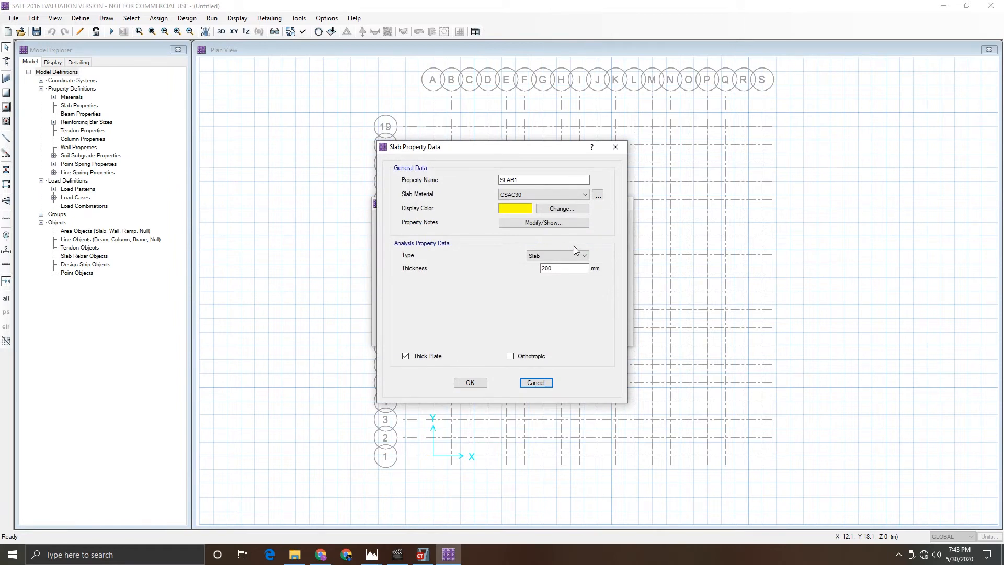
drag(524, 180, 428, 182)
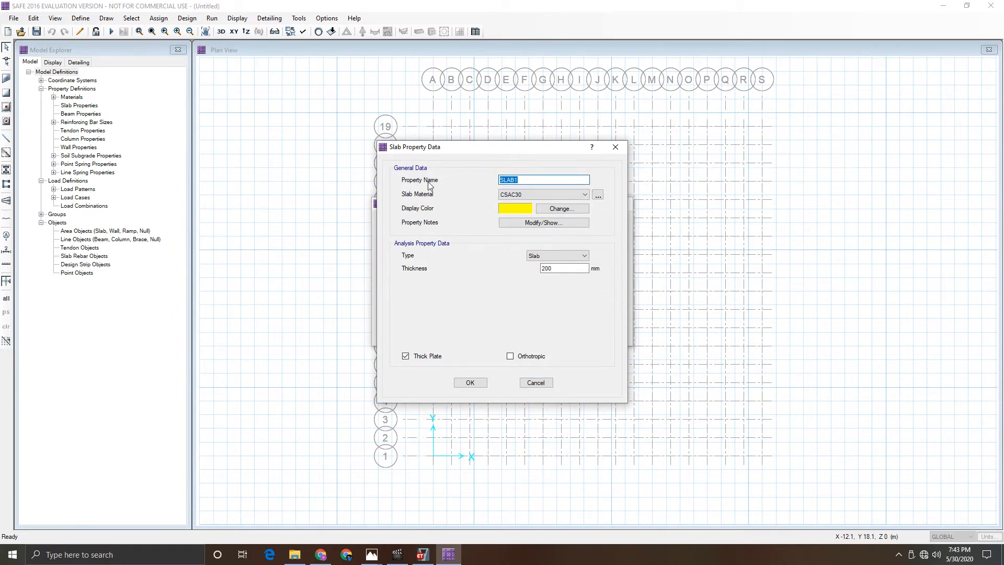
text(M)
key(Menu)
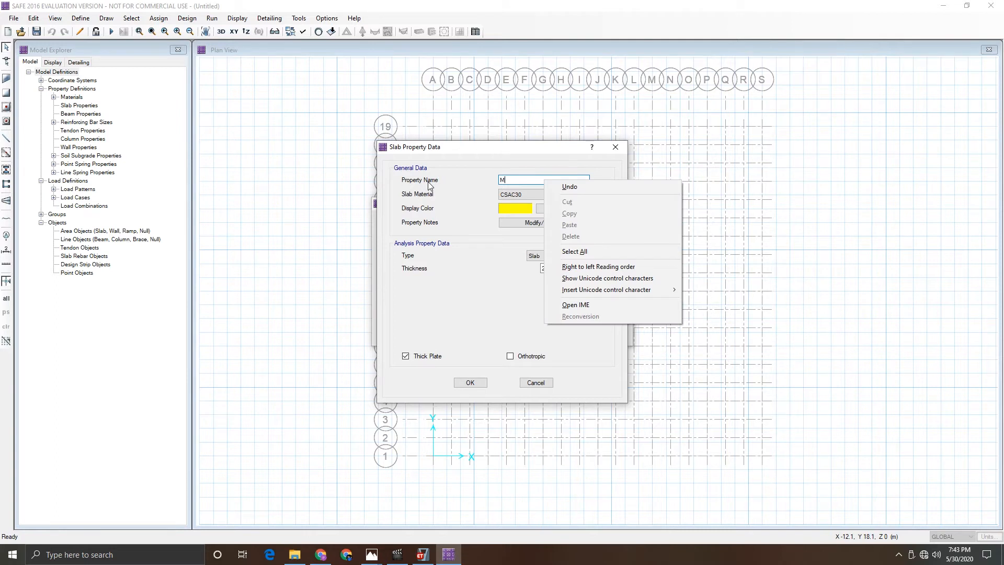
key(Escape)
key(BackSpace)
text(R)
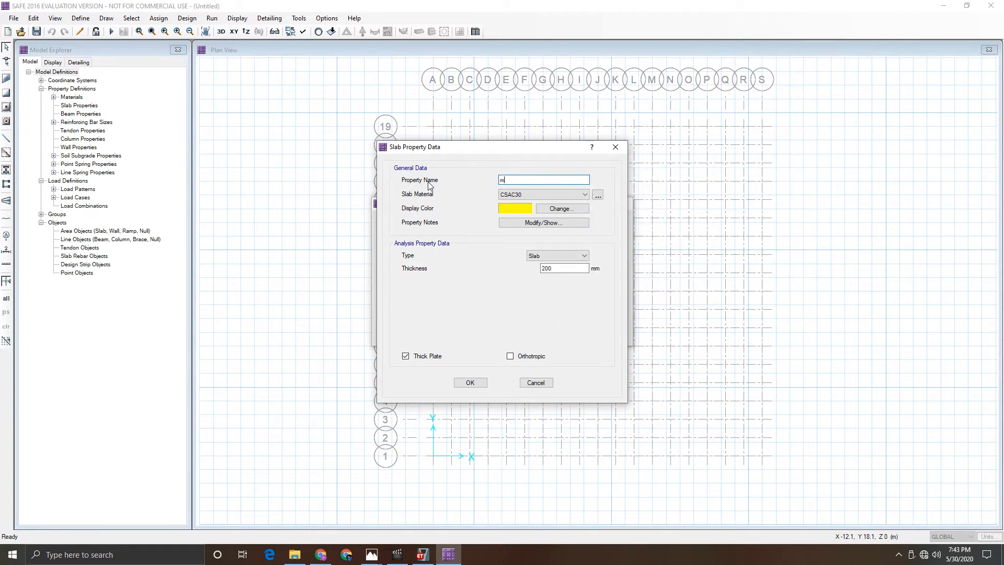
text(AT)
text(Mat)
- Set the Mat slab's material to M40 and its thickness to 60 mm, then accept it
click(523, 194)
click(518, 224)
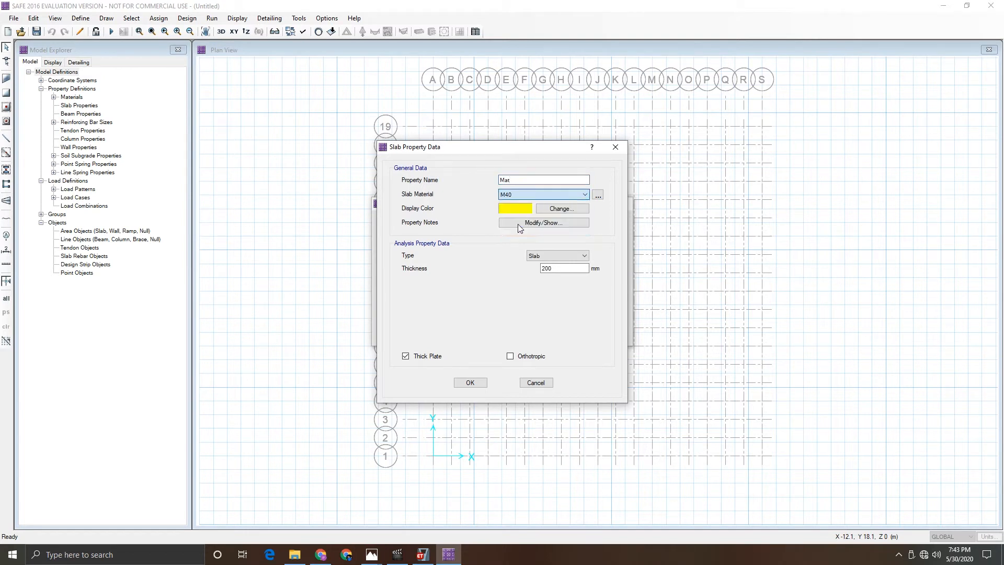
double_click(563, 272)
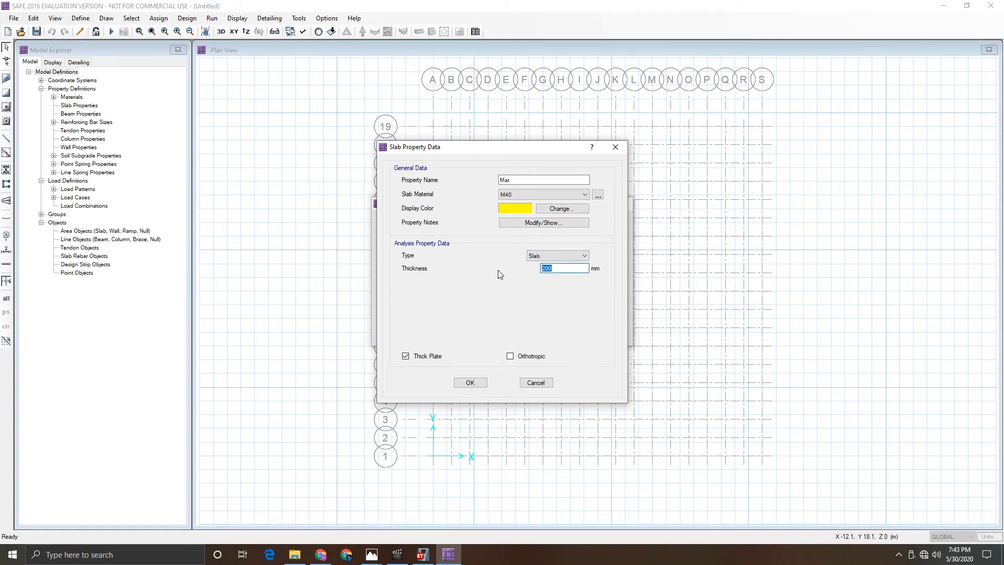
text(60)
click(475, 383)
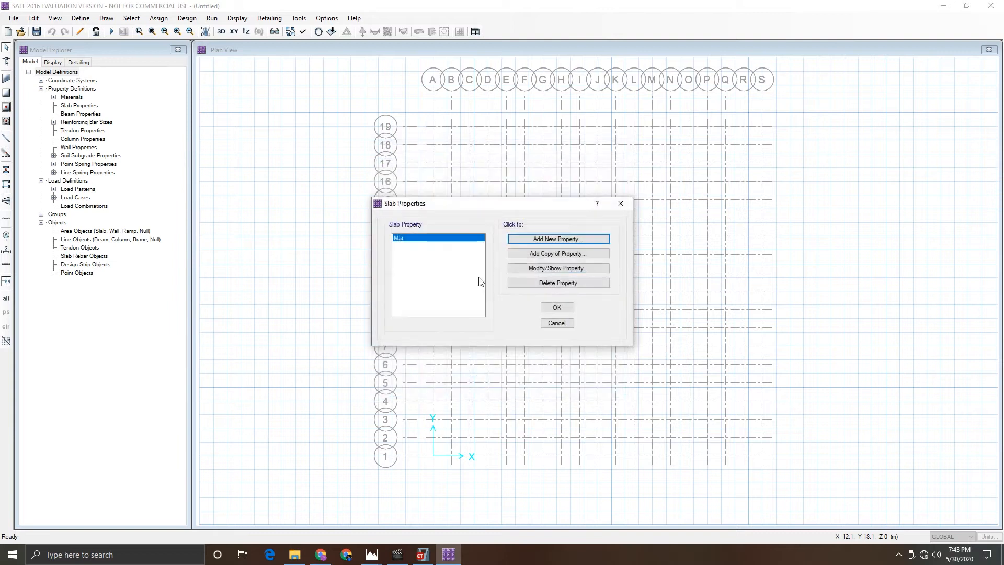
- Change the Mat slab property's type to Mat and close the slab properties list
click(558, 268)
click(545, 257)
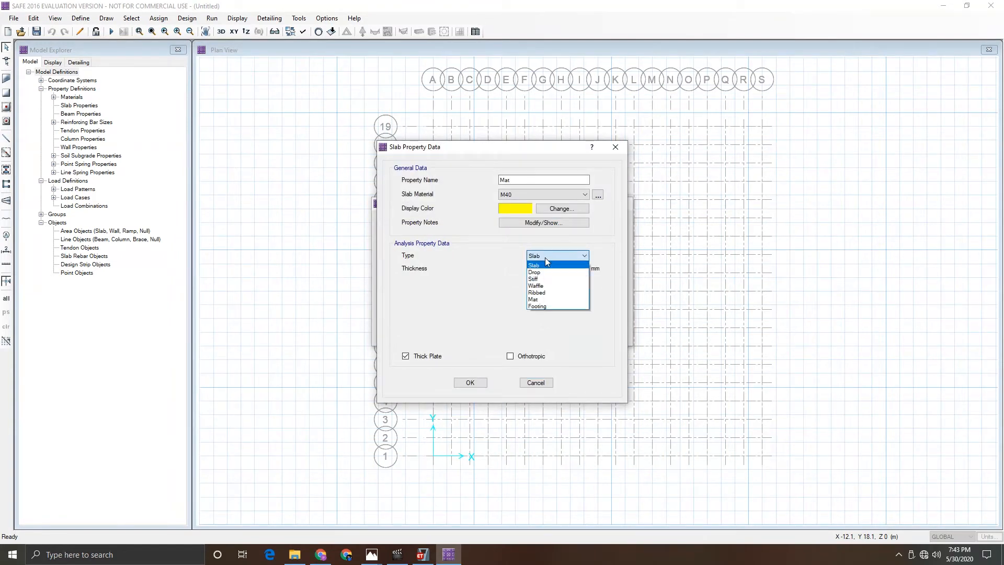
click(544, 301)
click(472, 384)
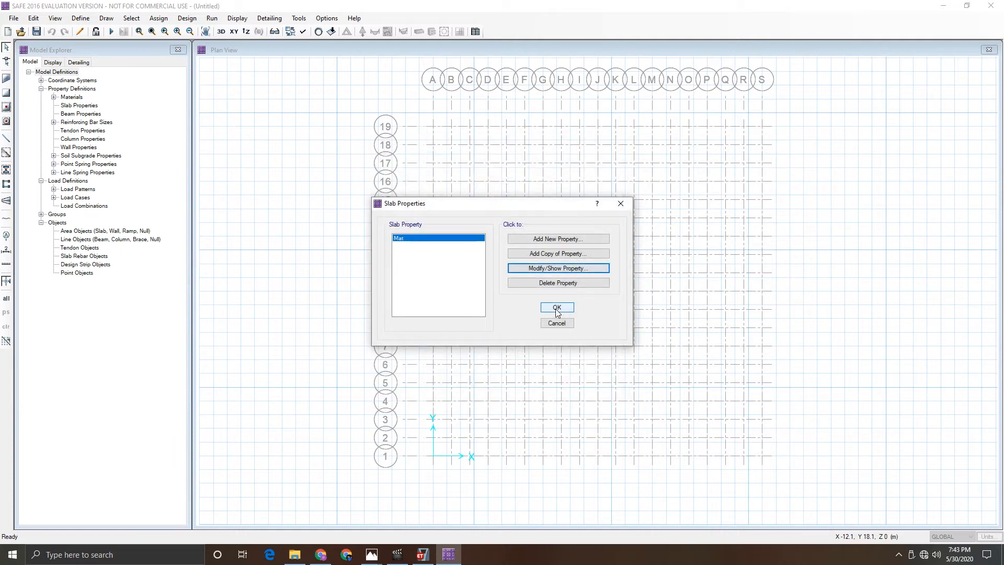
click(557, 307)
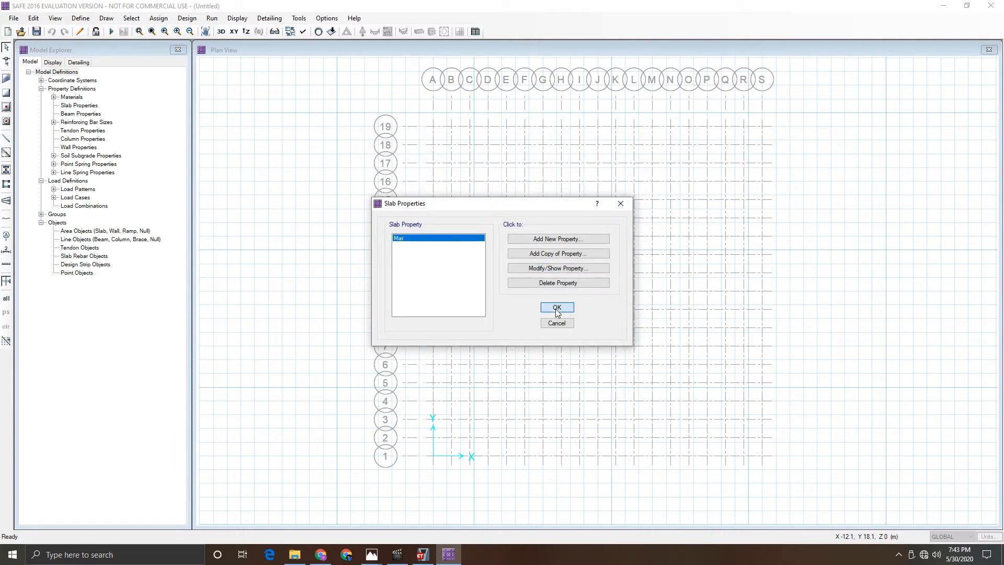
- Open the soil subgrade properties list
click(87, 20)
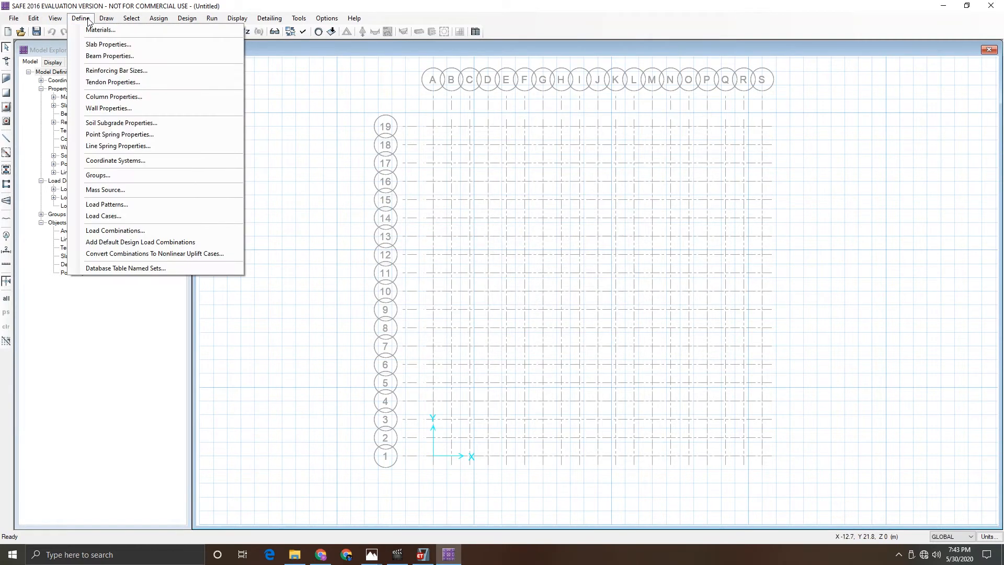
click(116, 123)
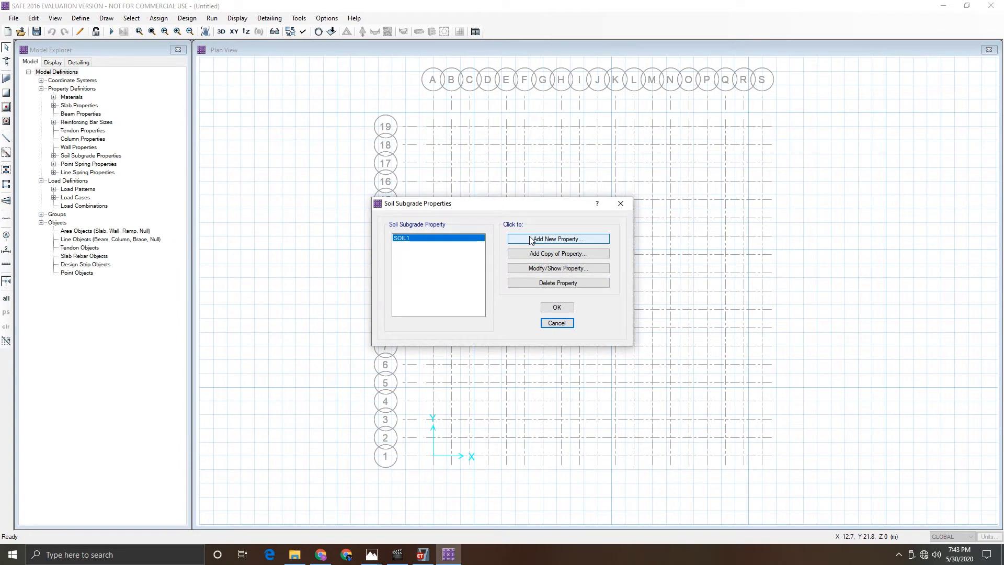
- Switch to the Photos app to review the project's problem statement image
mouse_move(369, 556)
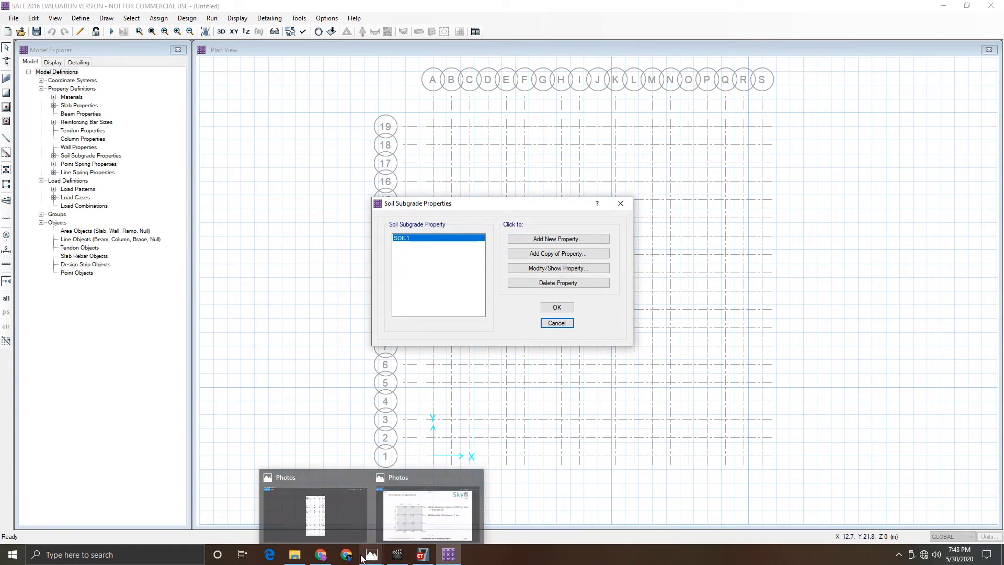
click(419, 520)
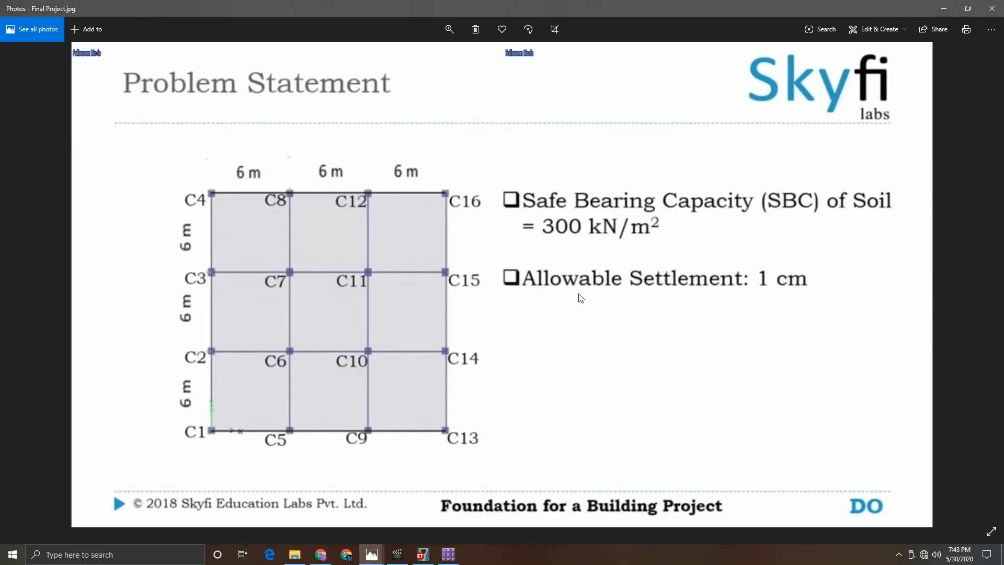
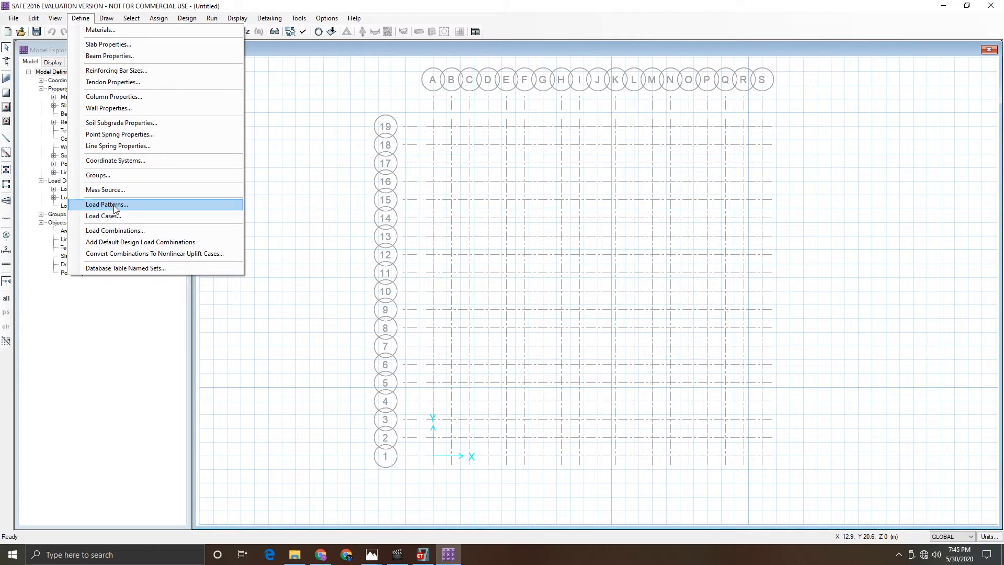
- Review the existing load patterns and load cases
click(116, 208)
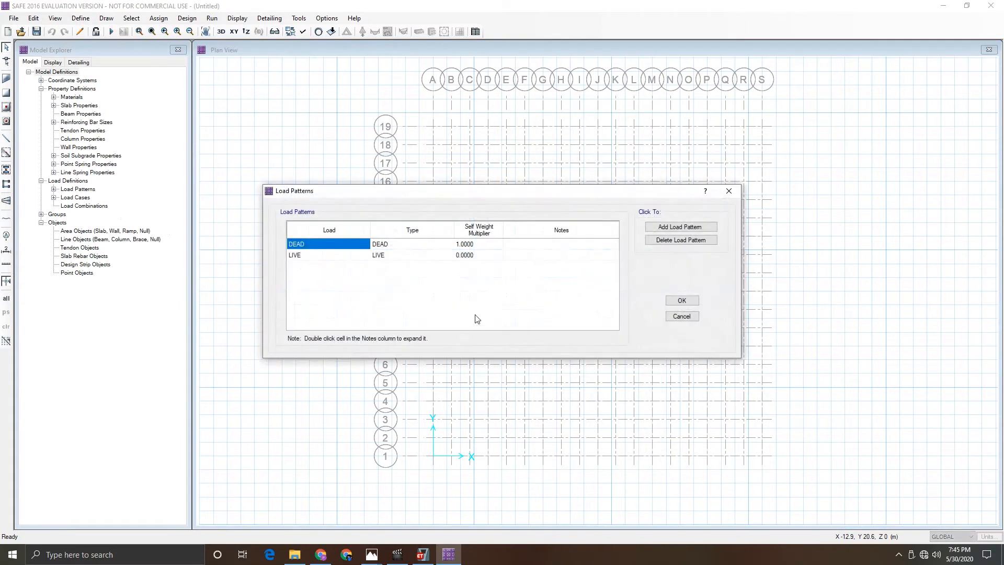
click(682, 300)
click(80, 18)
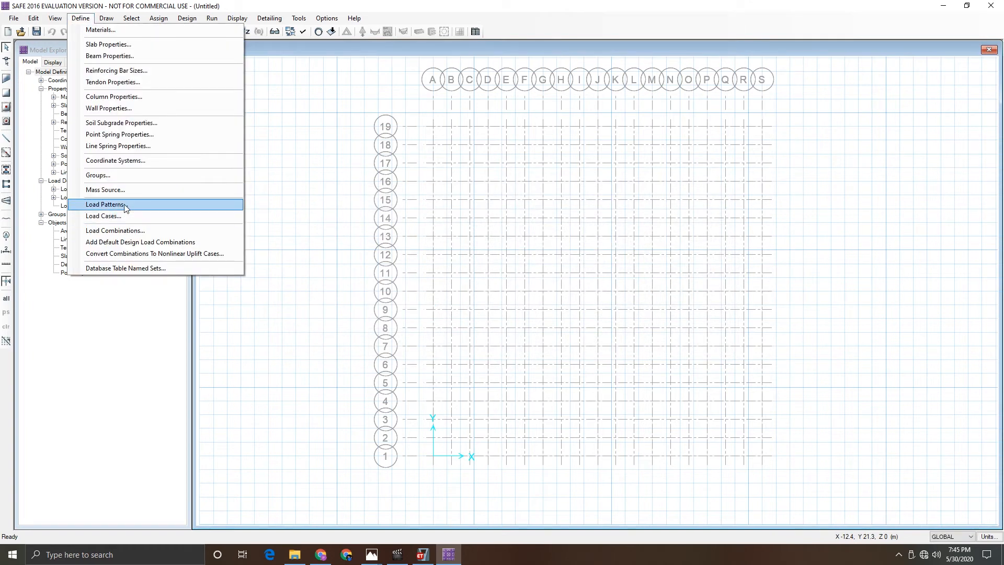
click(126, 220)
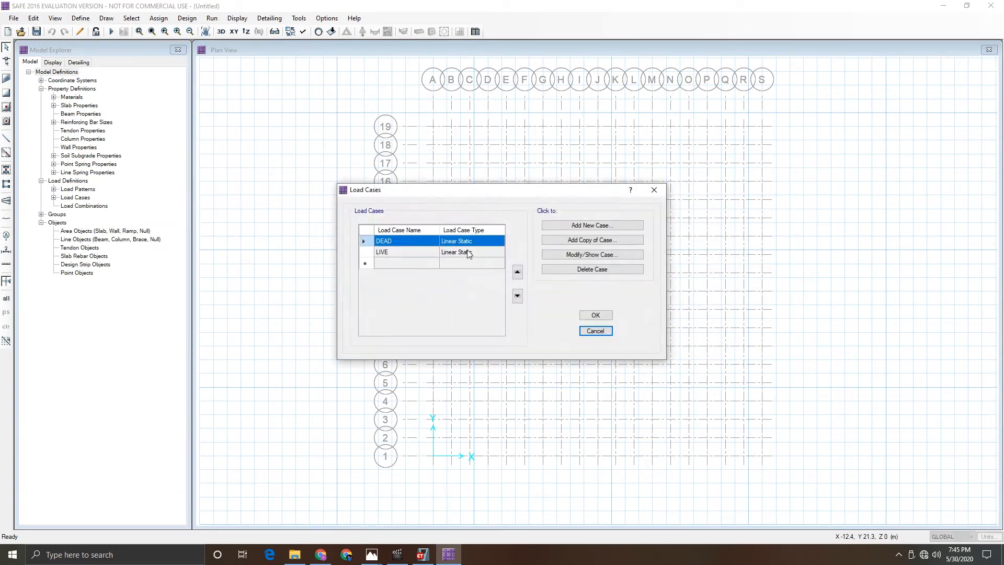
click(605, 315)
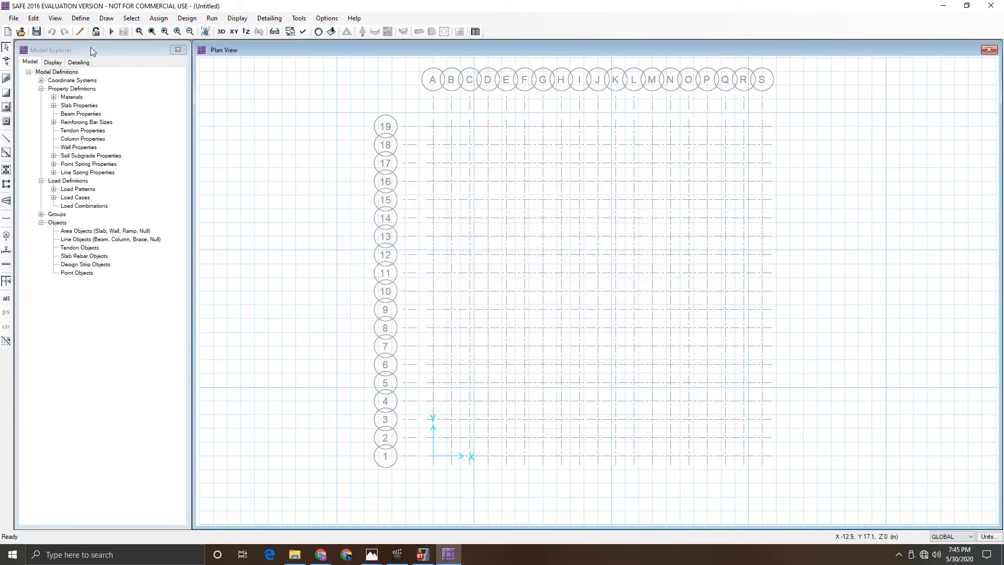
- Create load combination COMB1 with DEAD and LIVE each at scale factor 1.5 for strength design
click(80, 18)
click(125, 231)
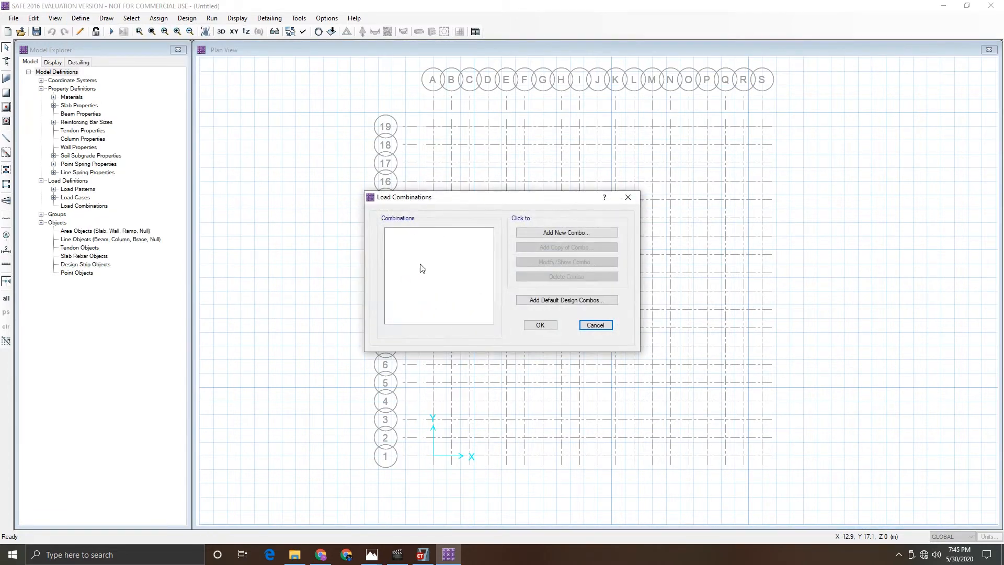
click(582, 235)
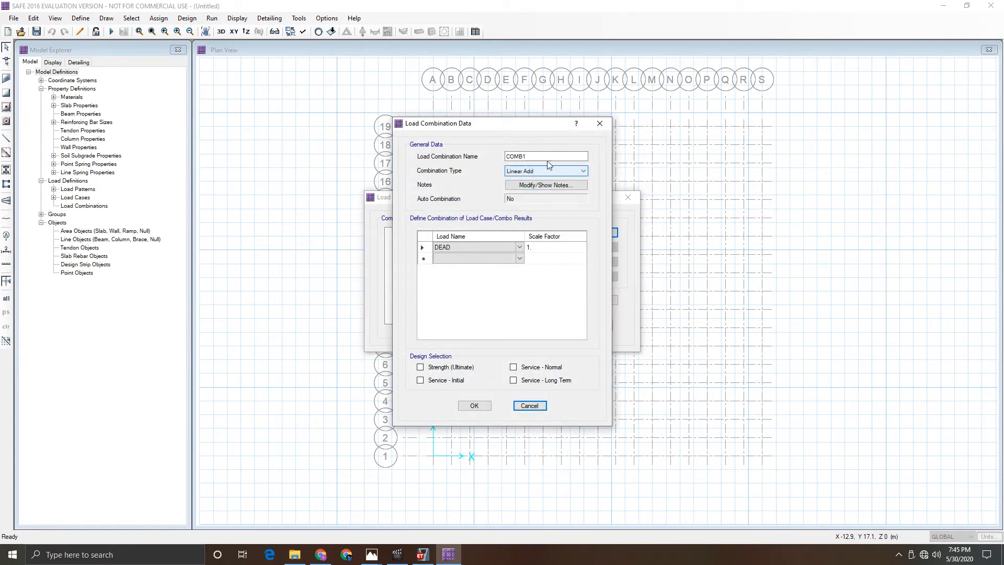
click(520, 258)
click(519, 258)
click(466, 278)
click(542, 248)
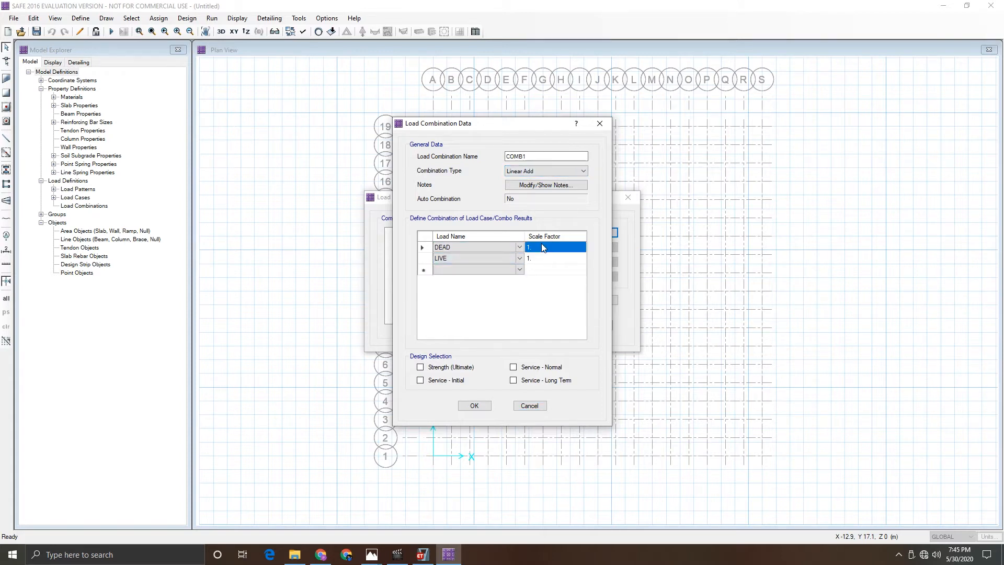
text(1.5)
key(Return)
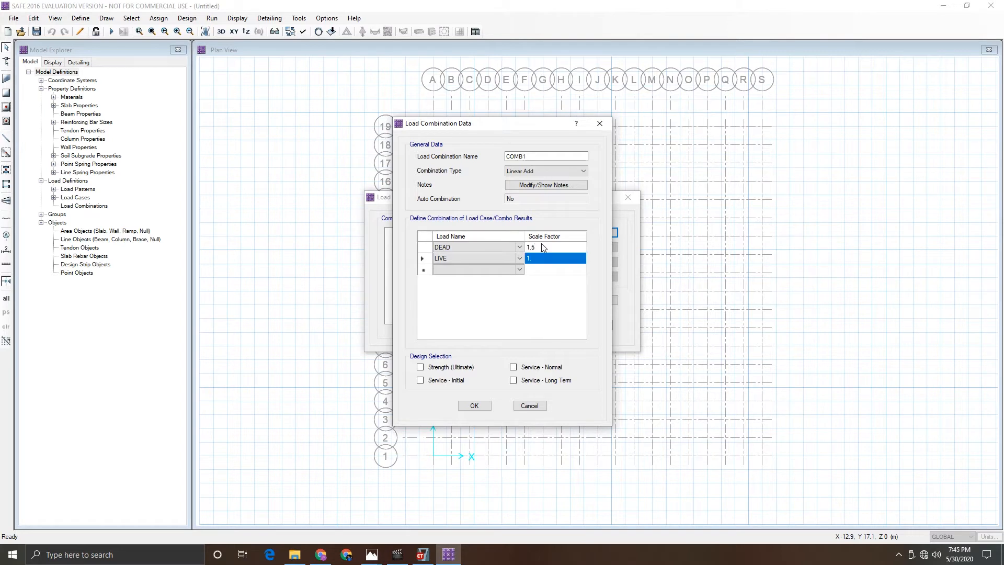
text(1.5)
key(Return)
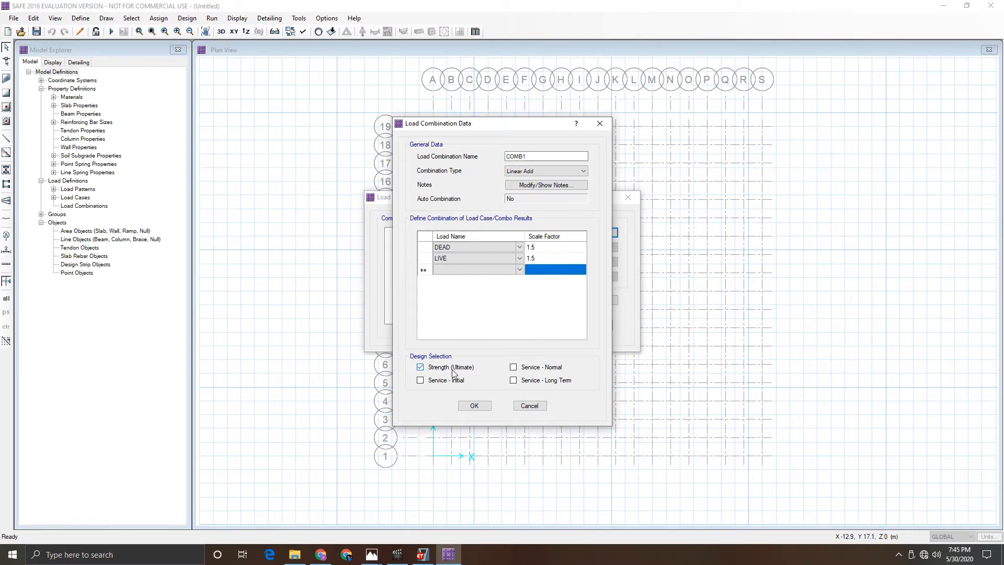
click(475, 406)
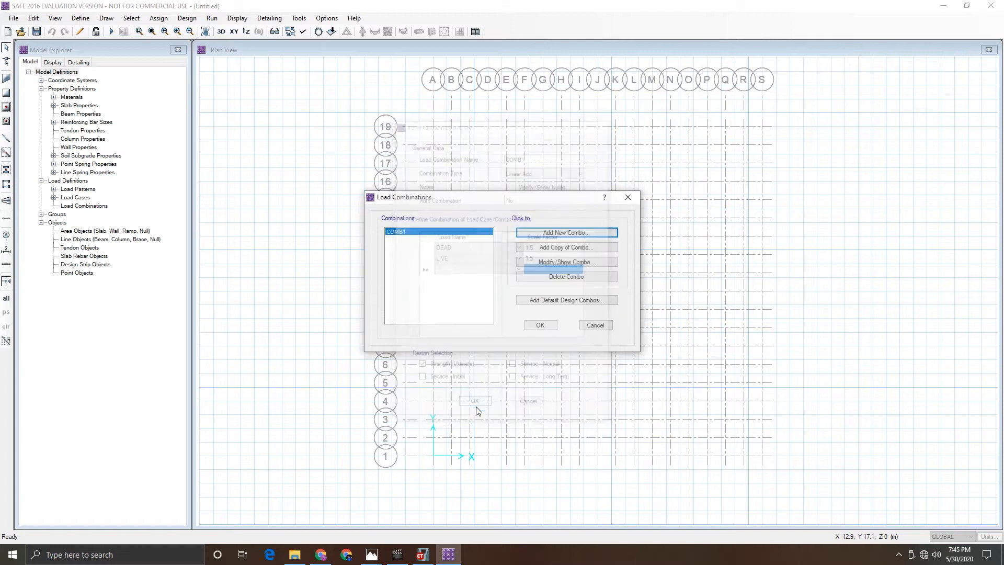
- Copy the combination as COMB2 with DEAD and LIVE factors of 1, set for service design only
click(546, 248)
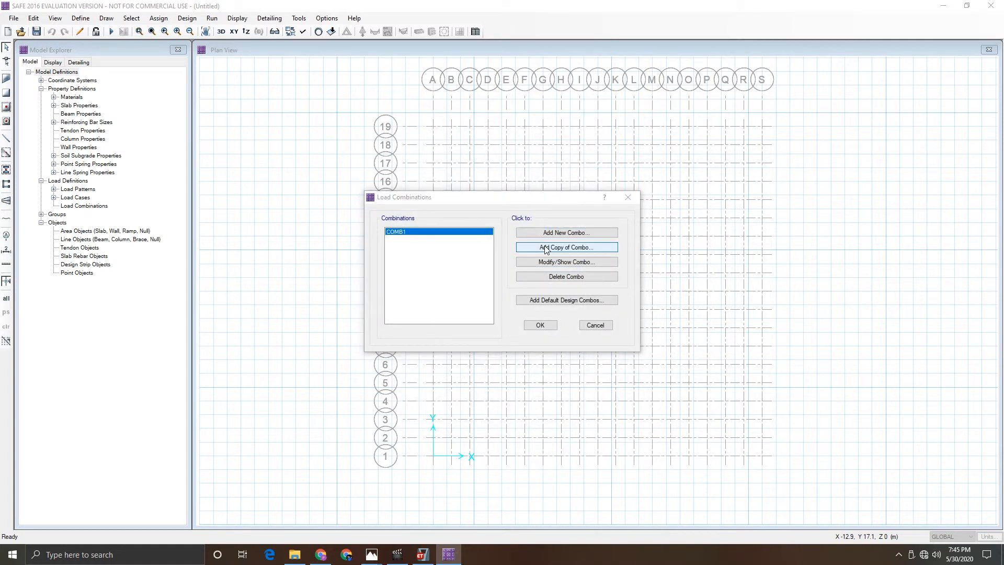
click(537, 247)
text(1)
key(Return)
text(1)
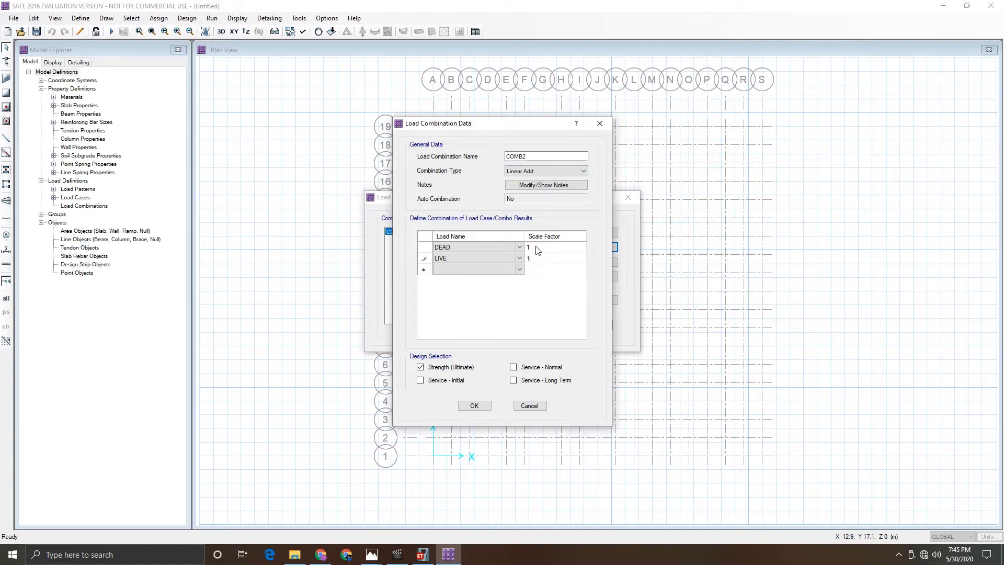
key(Return)
click(420, 368)
click(420, 381)
click(513, 380)
click(535, 370)
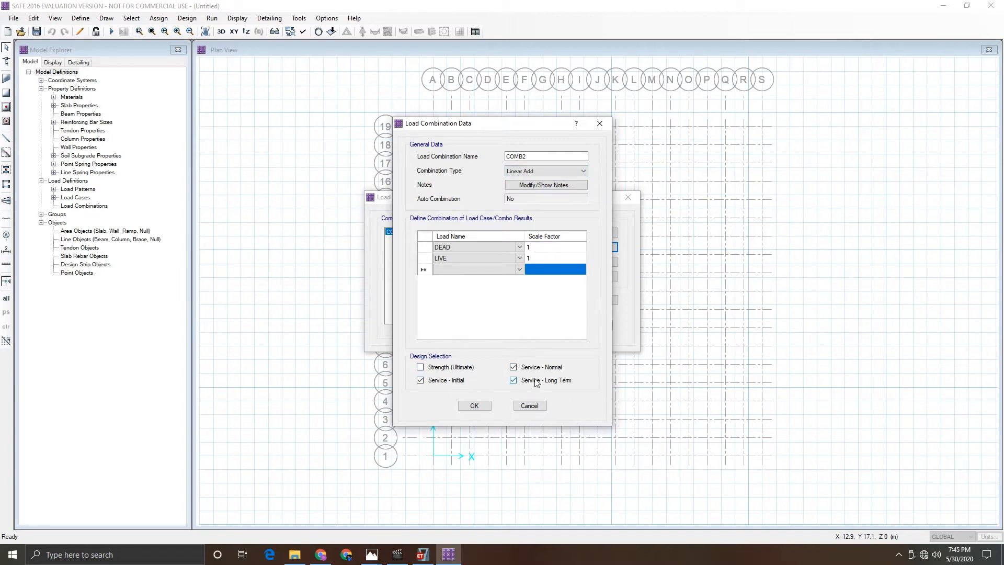
click(474, 407)
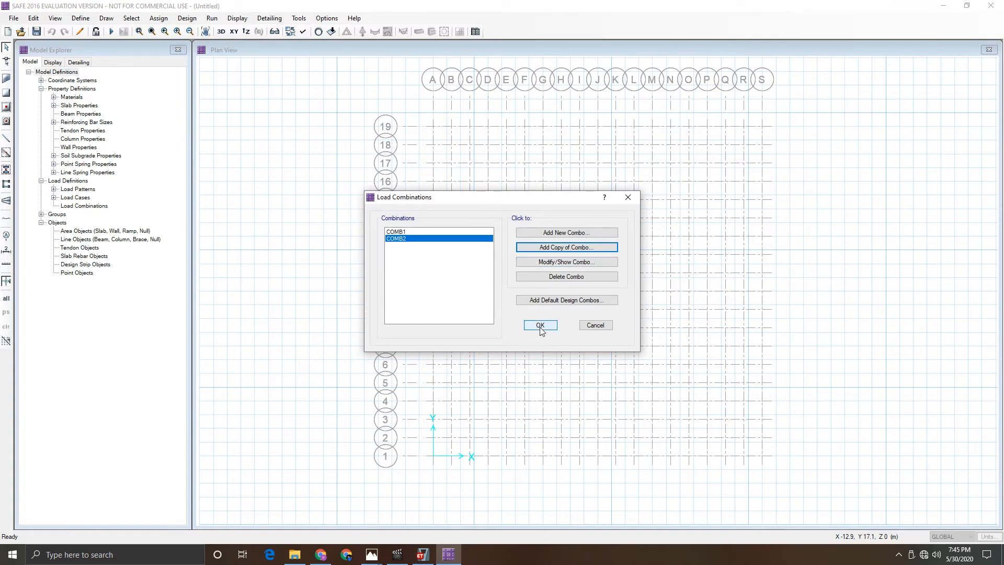
click(541, 326)
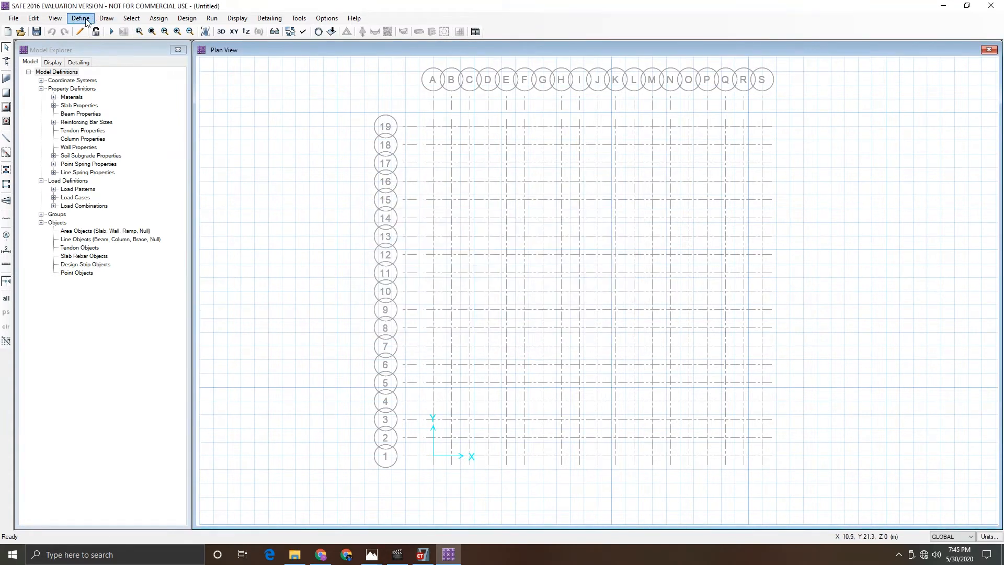
- Add column property COL 500x500 in M40 with a 500 by 500 mm rectangular section
click(86, 20)
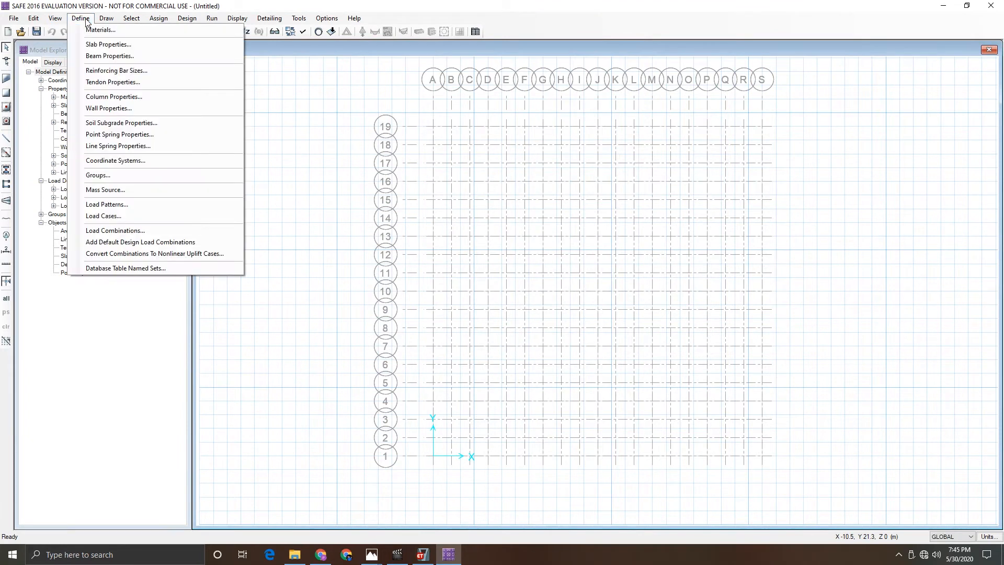
click(111, 96)
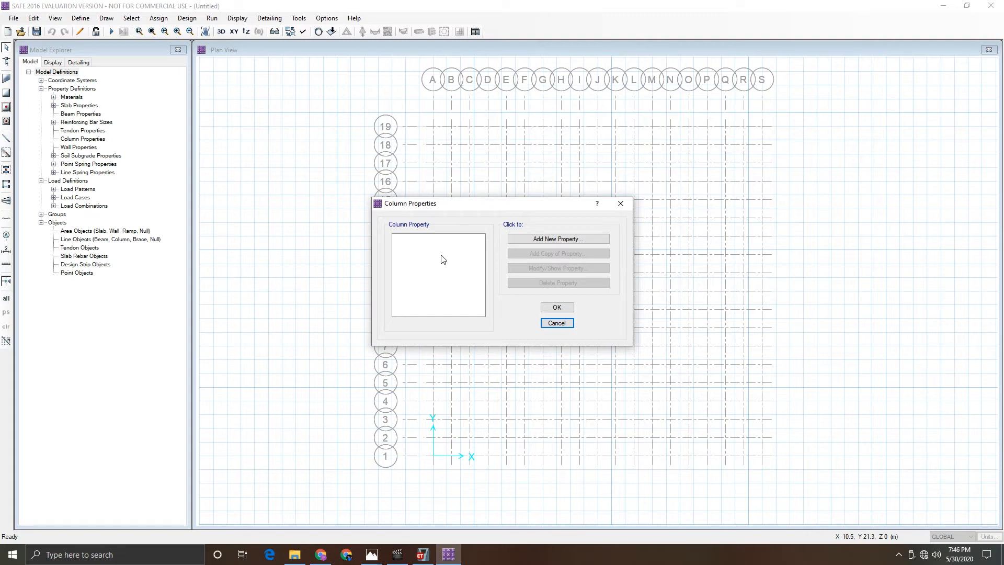
click(550, 242)
drag(454, 135, 450, 134)
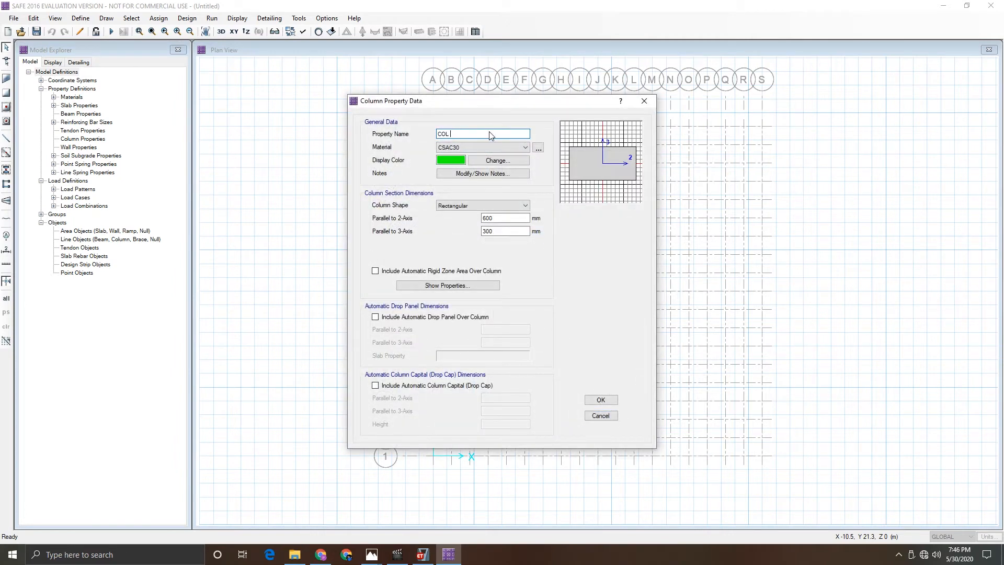
text(500x500)
click(472, 149)
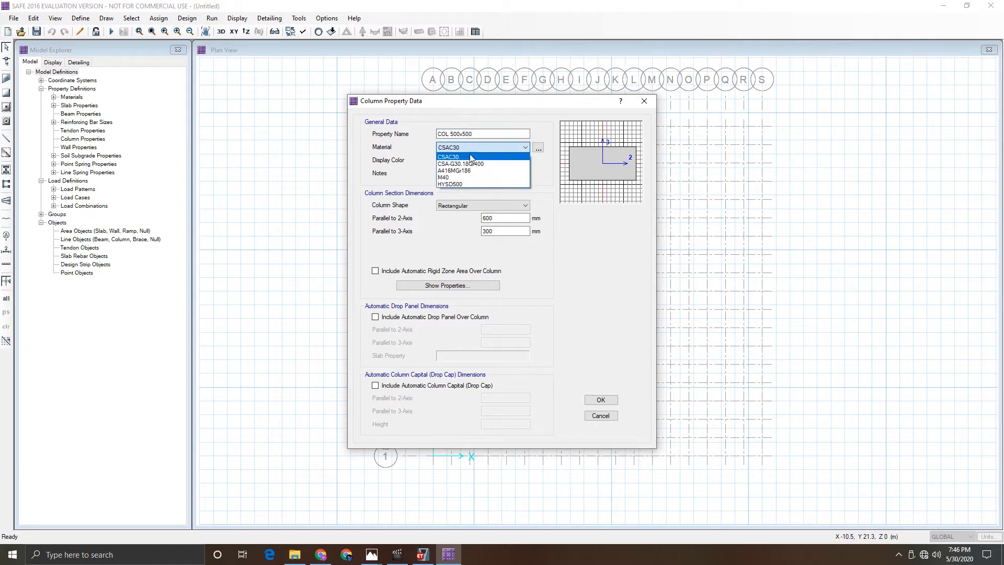
click(462, 179)
double_click(488, 218)
text(500)
drag(487, 233, 470, 237)
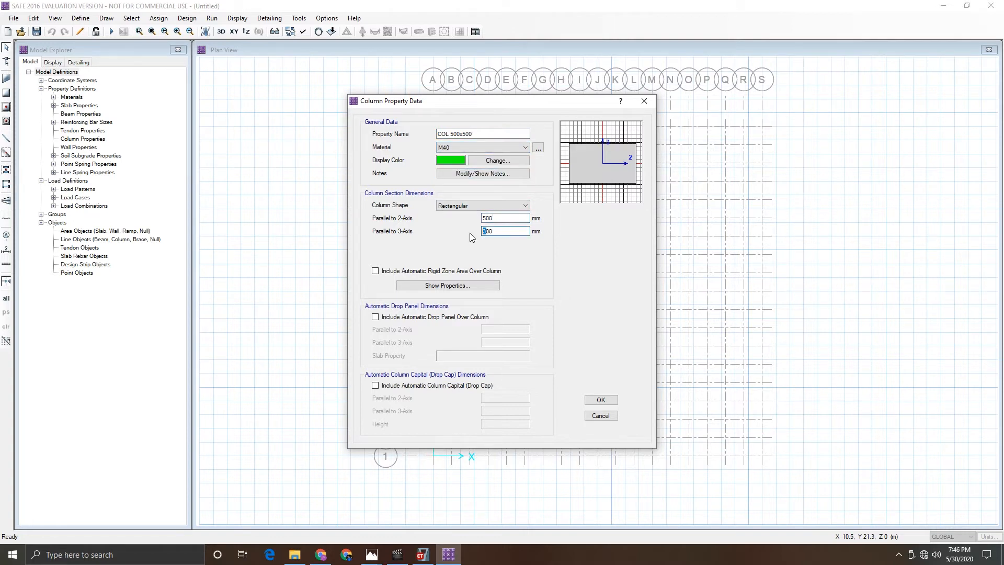
click(601, 401)
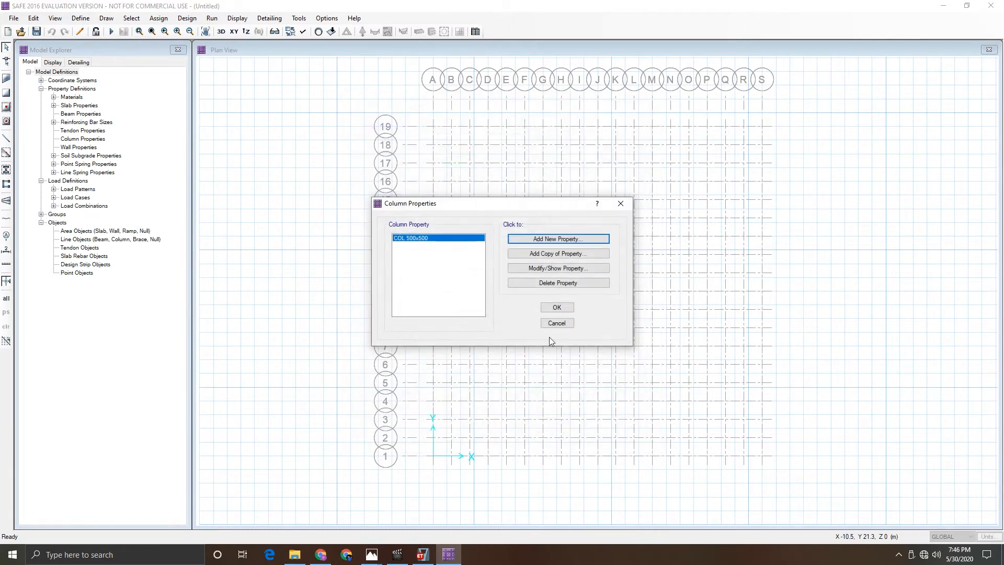
- Copy it as column property COL 600x600 with a 600 by 600 mm section
click(527, 254)
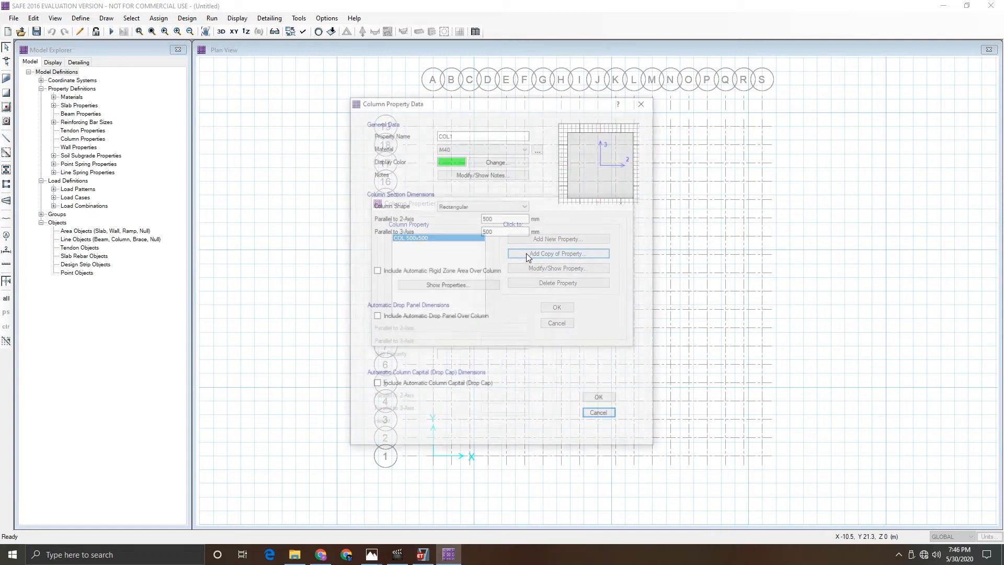
click(452, 135)
text(60)
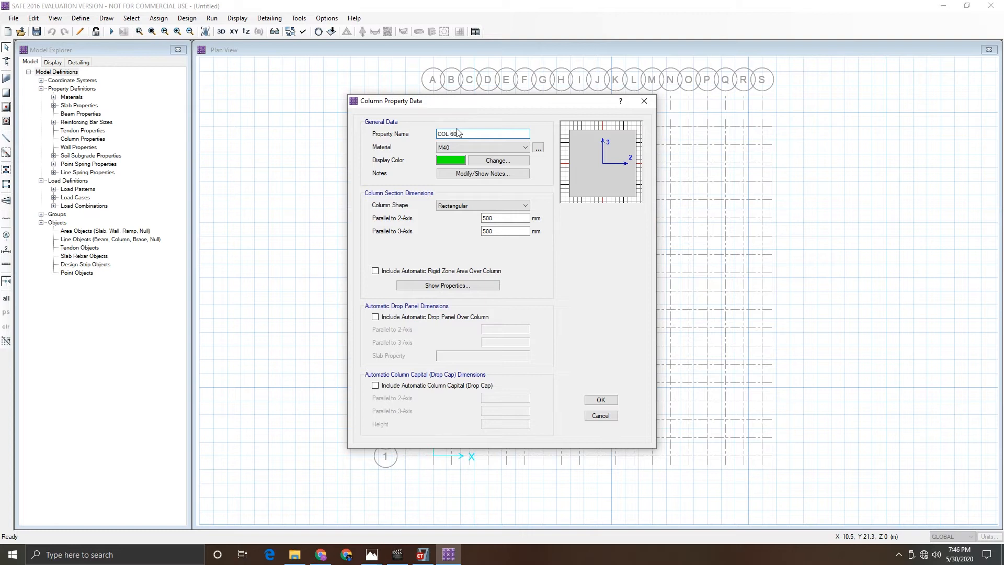
text(x500)
key(BackSpace)
key(BackSpace)
key(BackSpace)
key(BackSpace)
text(0x600)
mouse_move(487, 220)
mouse_down()
mouse_move(473, 225)
mouse_move(482, 232)
mouse_up()
text(600x600)
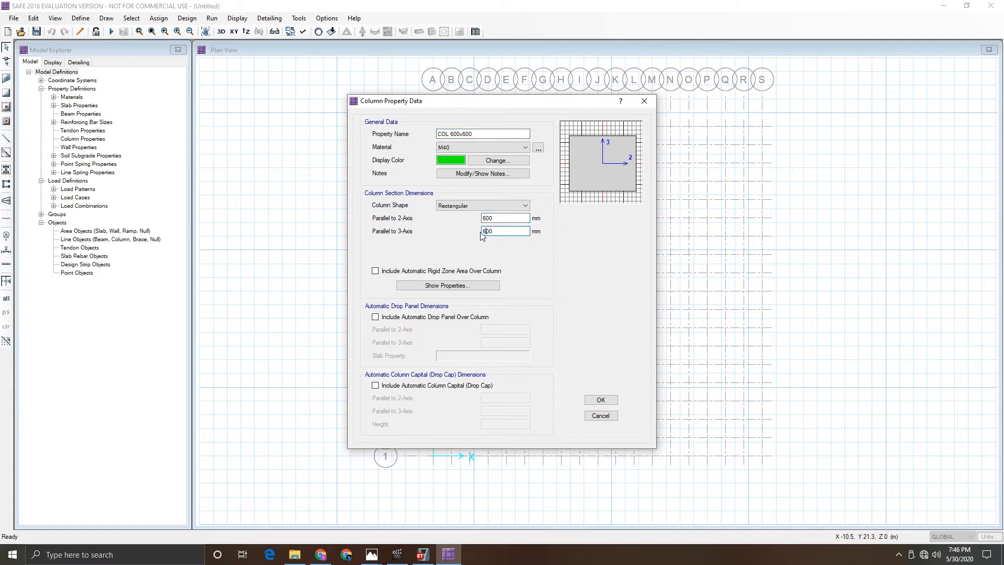
click(601, 401)
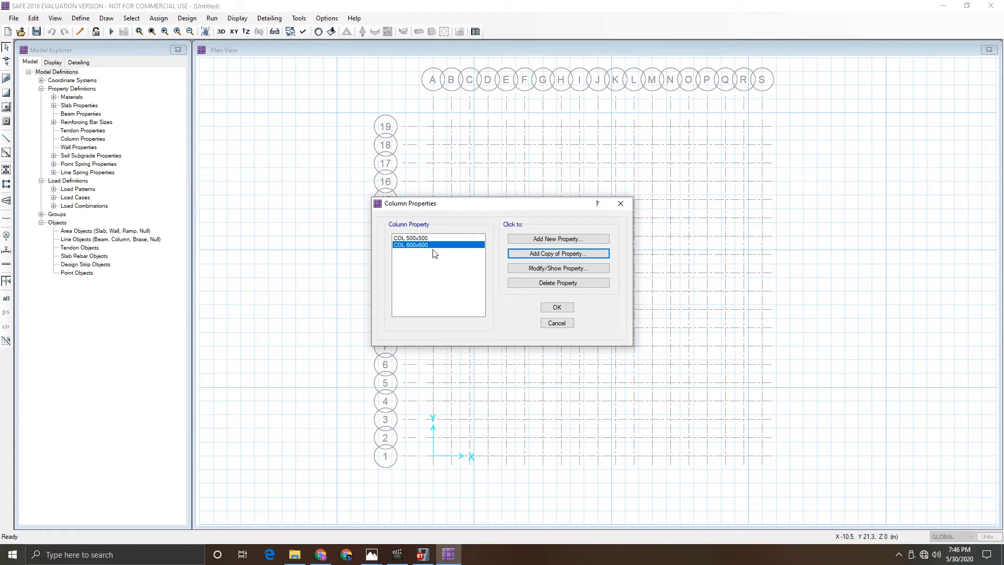
click(556, 307)
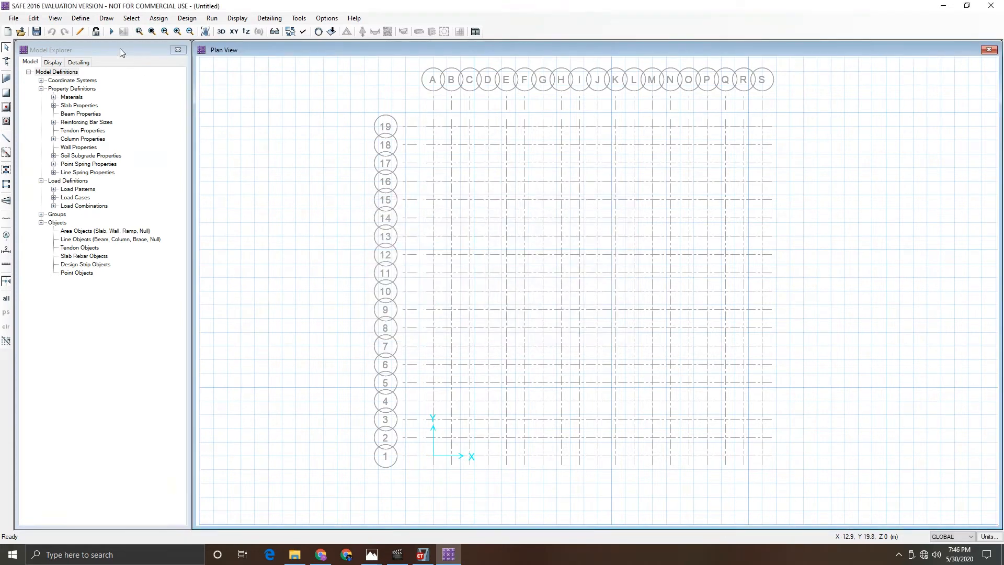
- Draw the rectangular mat slab with the Mat property through grid corners S19, S1, A1 and A19, then exit drawing
click(83, 18)
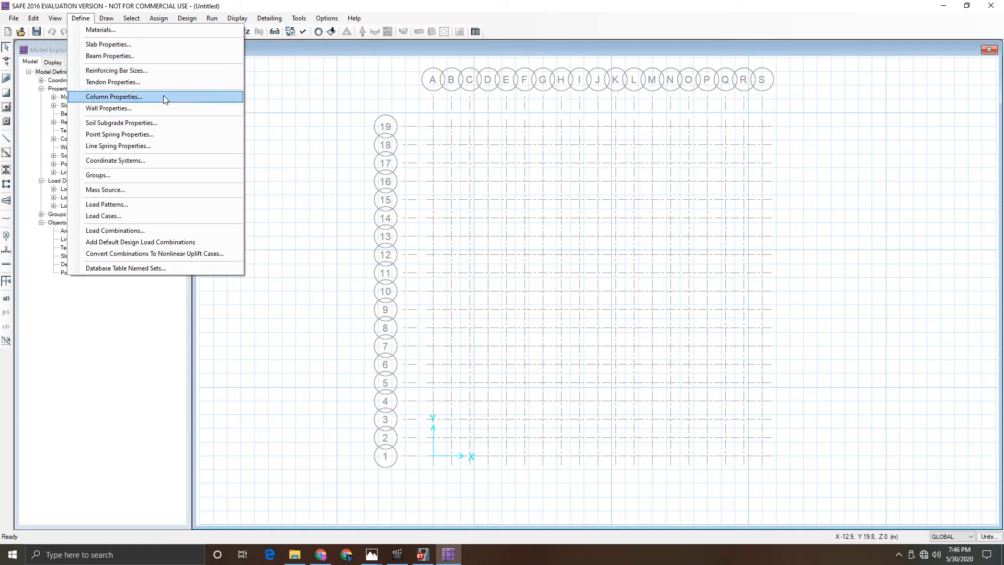
click(86, 20)
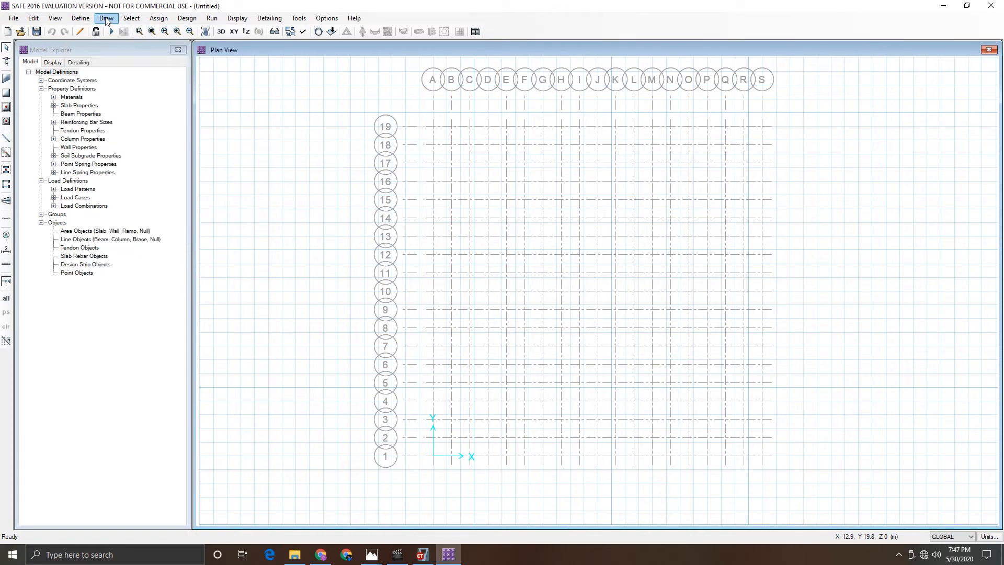
click(106, 19)
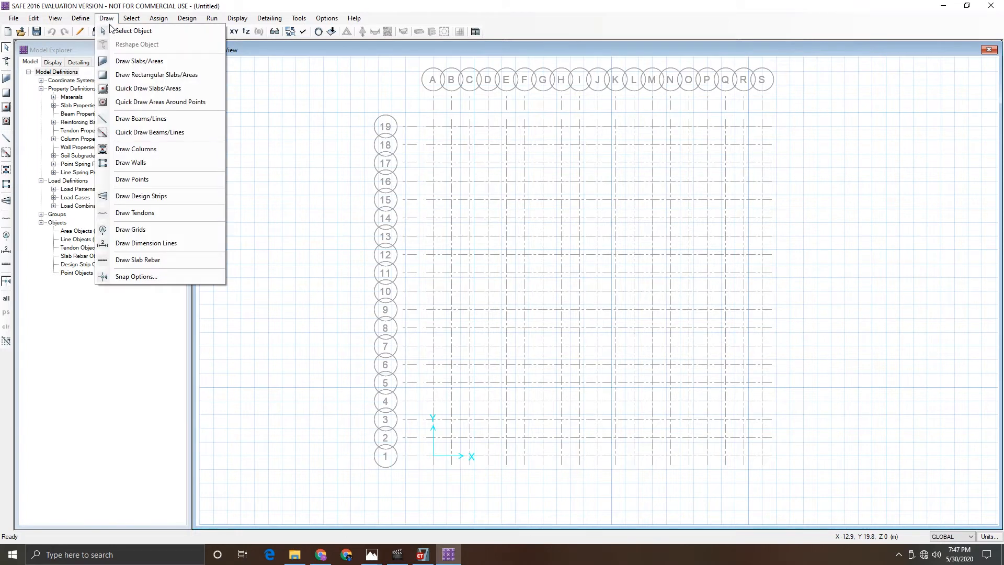
click(134, 65)
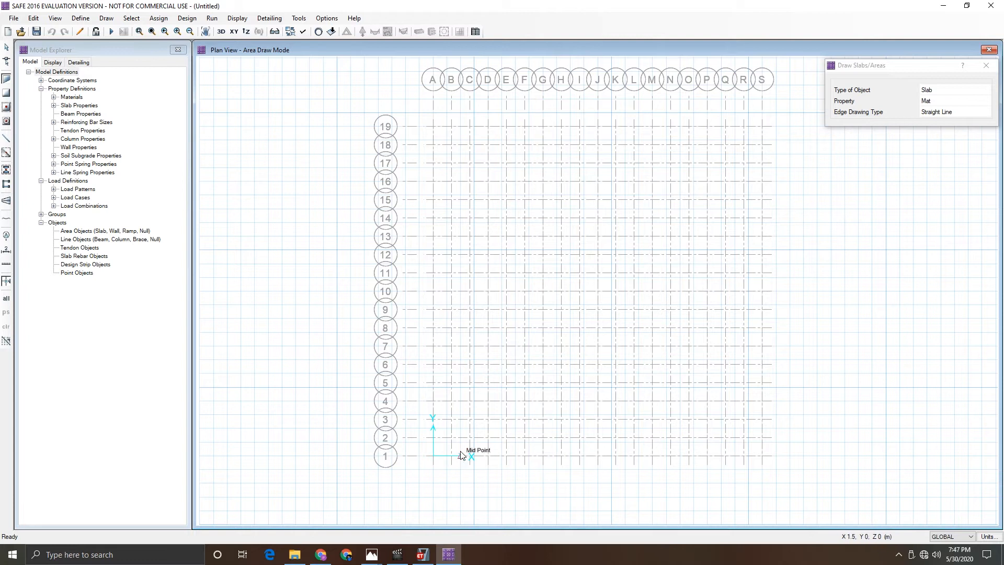
click(879, 63)
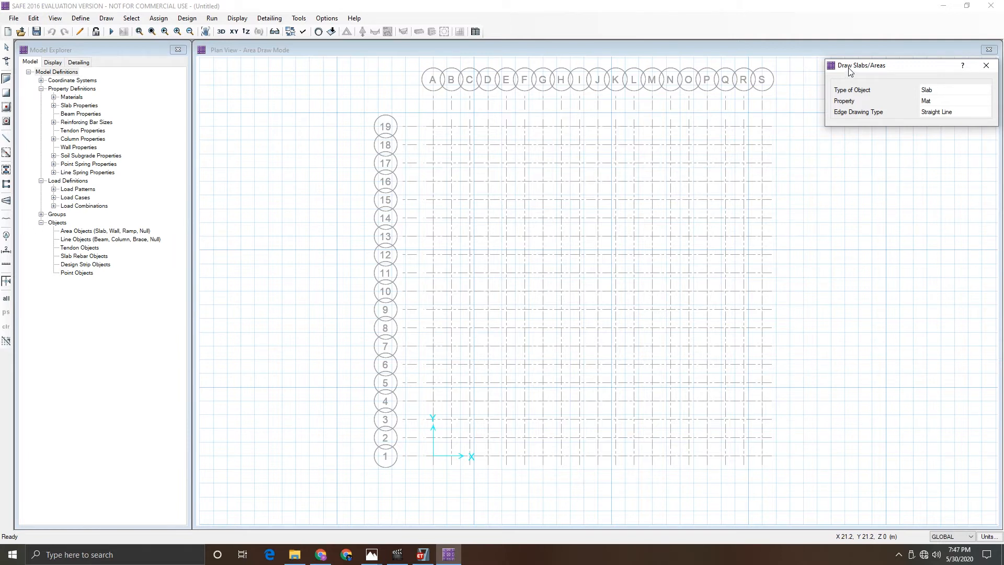
click(940, 92)
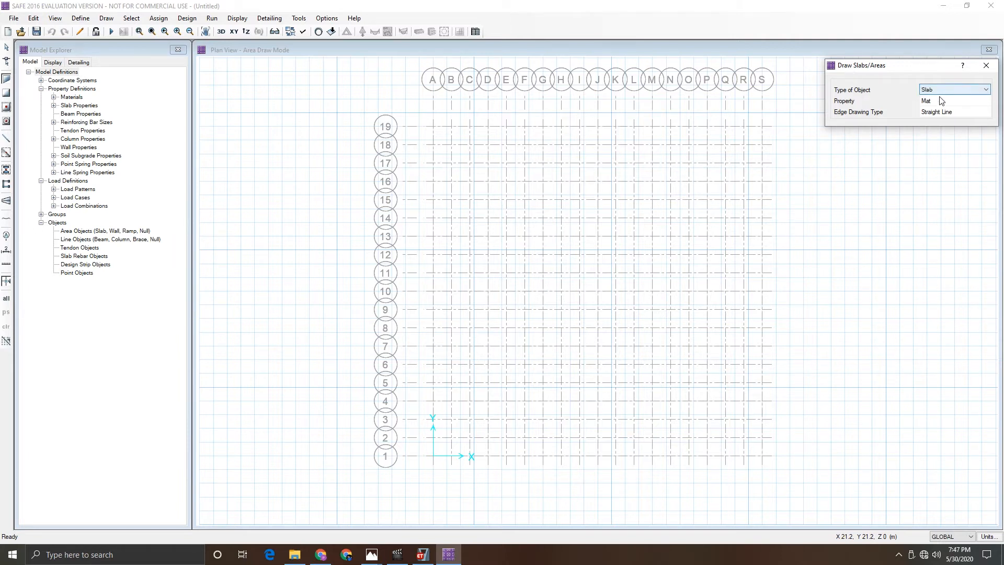
click(940, 101)
click(939, 102)
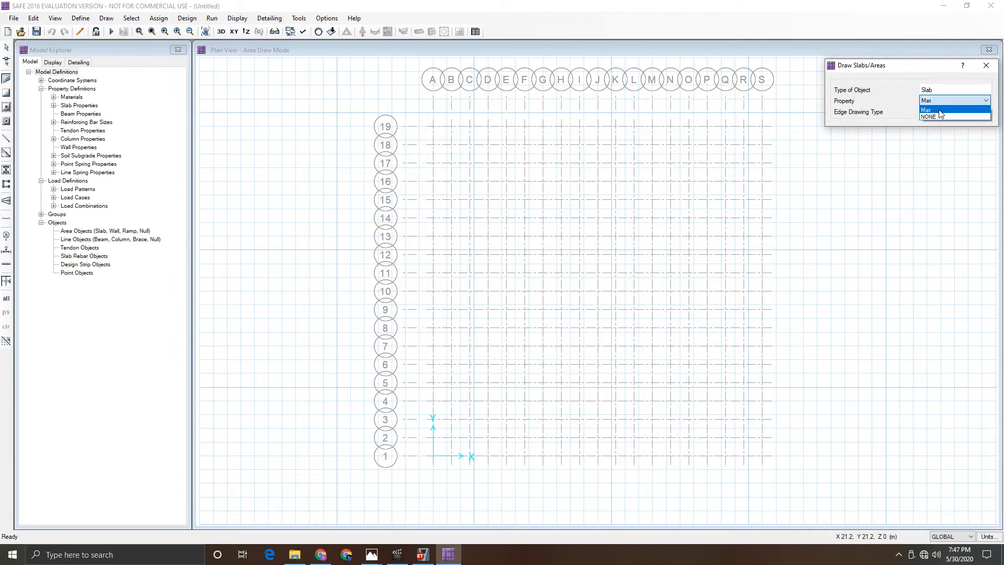
click(940, 110)
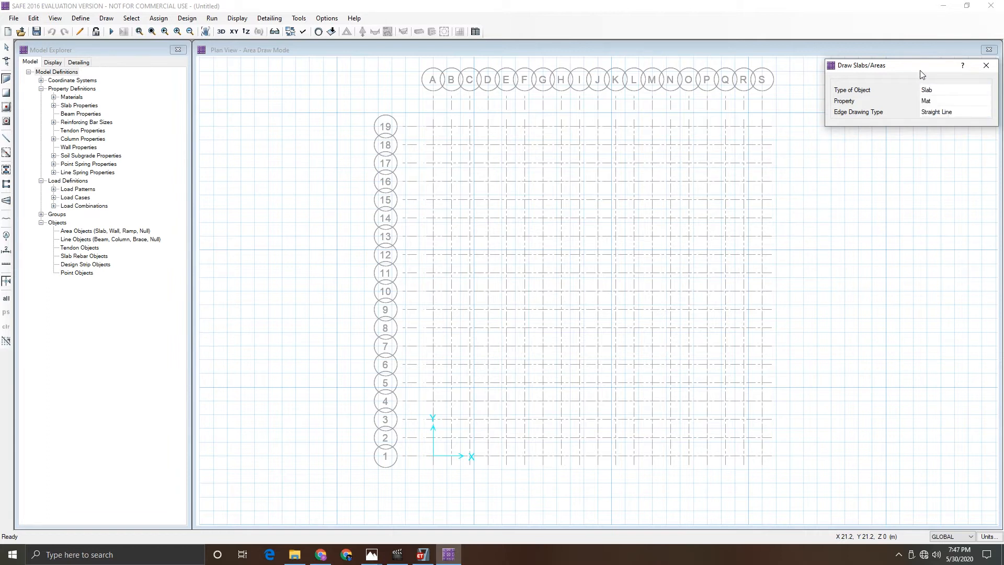
click(762, 126)
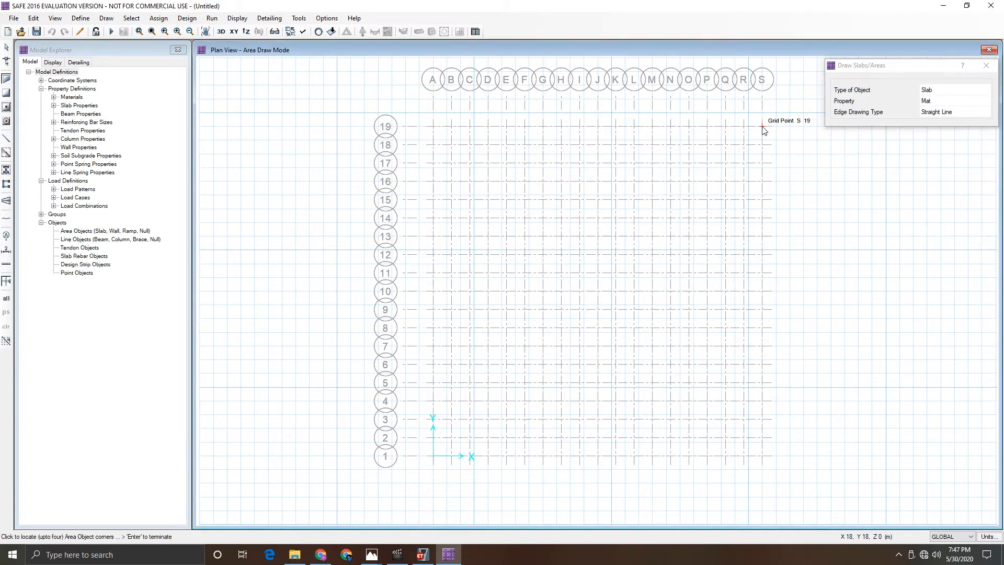
click(763, 456)
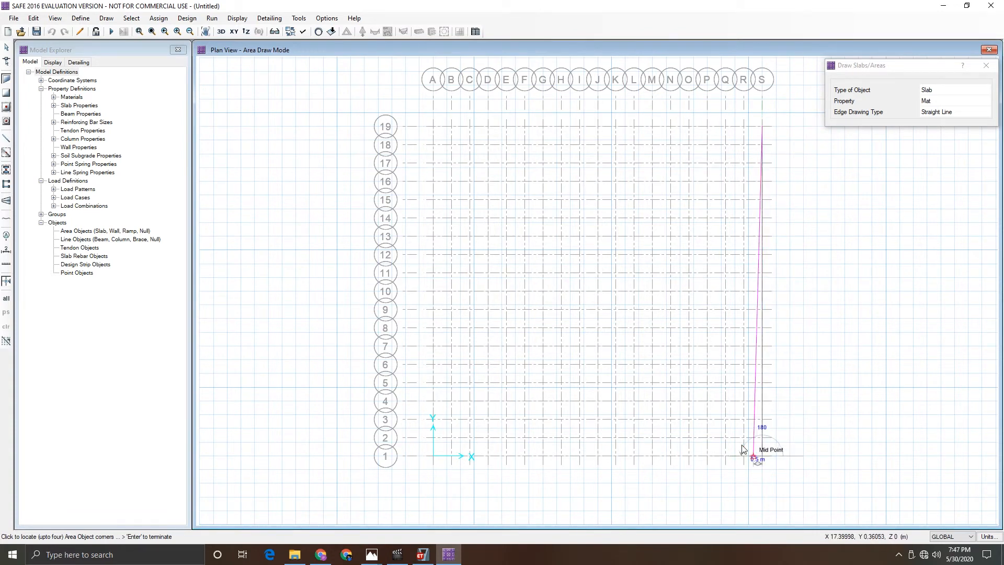
click(433, 457)
click(433, 126)
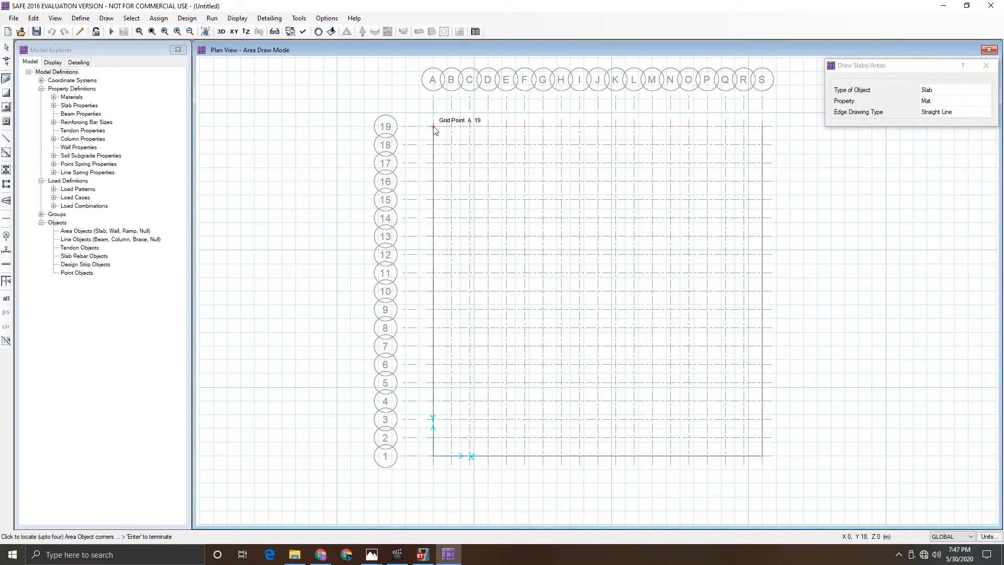
click(762, 126)
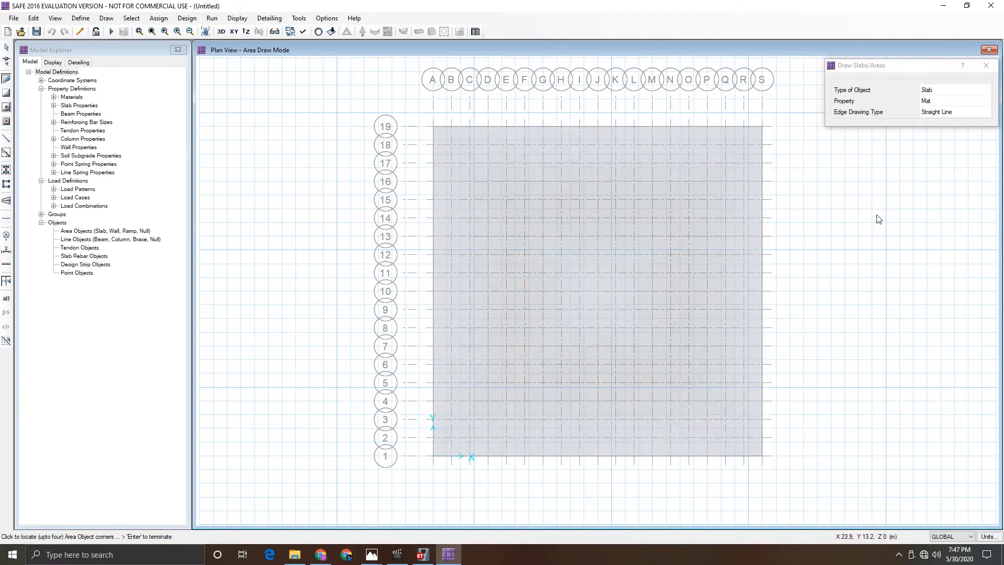
right_click(863, 215)
click(907, 65)
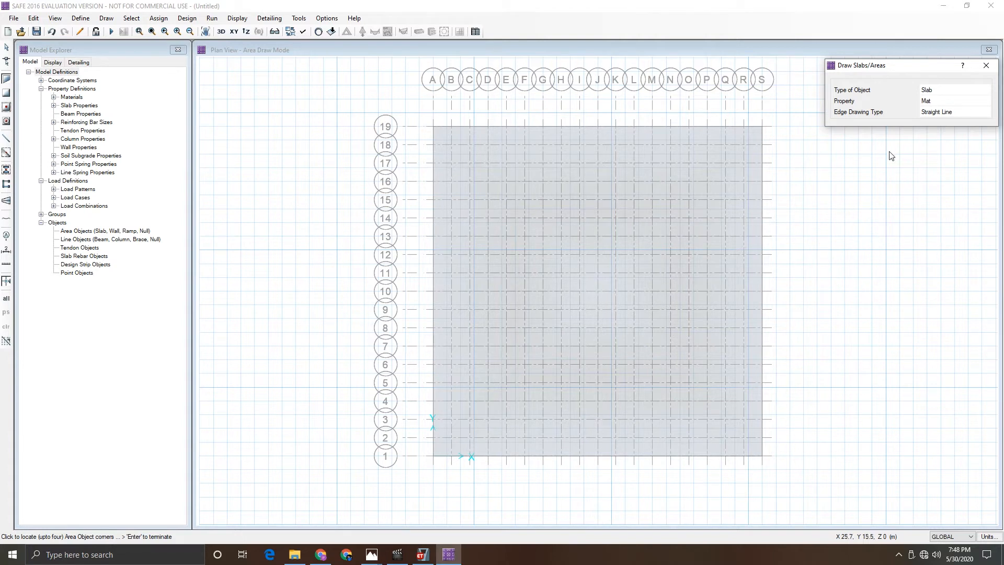
click(986, 66)
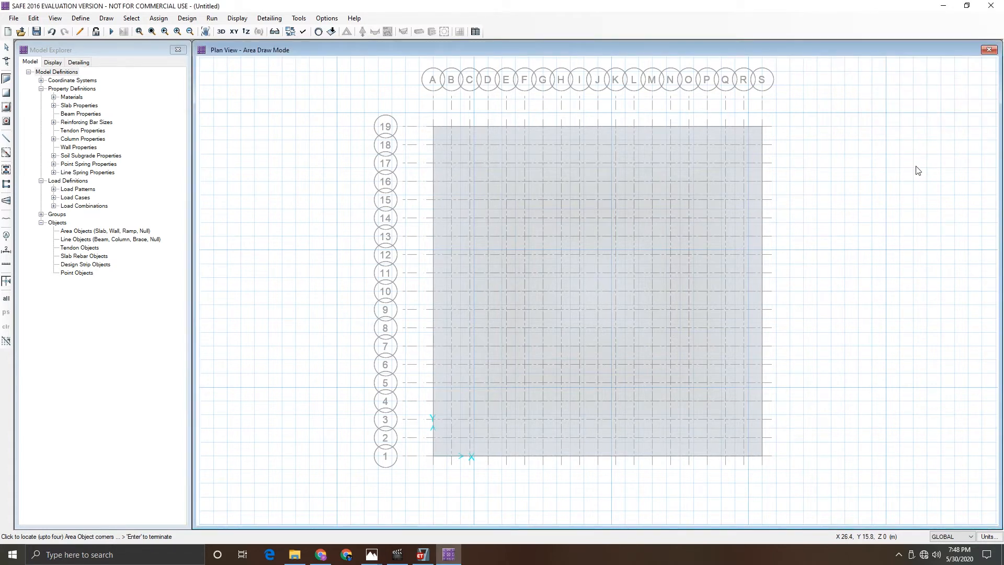
key(Escape)
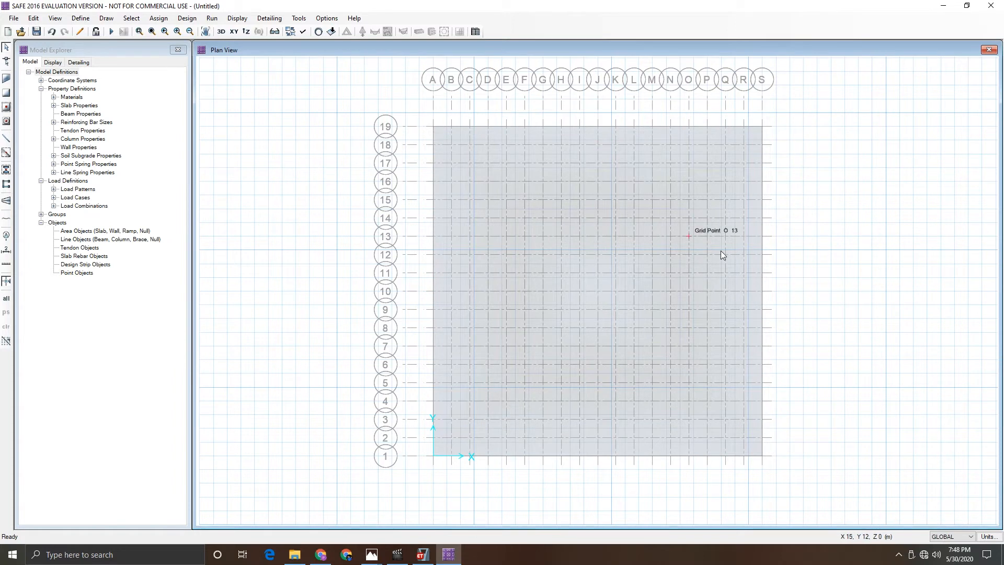
- Select the mat slab and expand it outward by an offset of 2000 mm
click(717, 285)
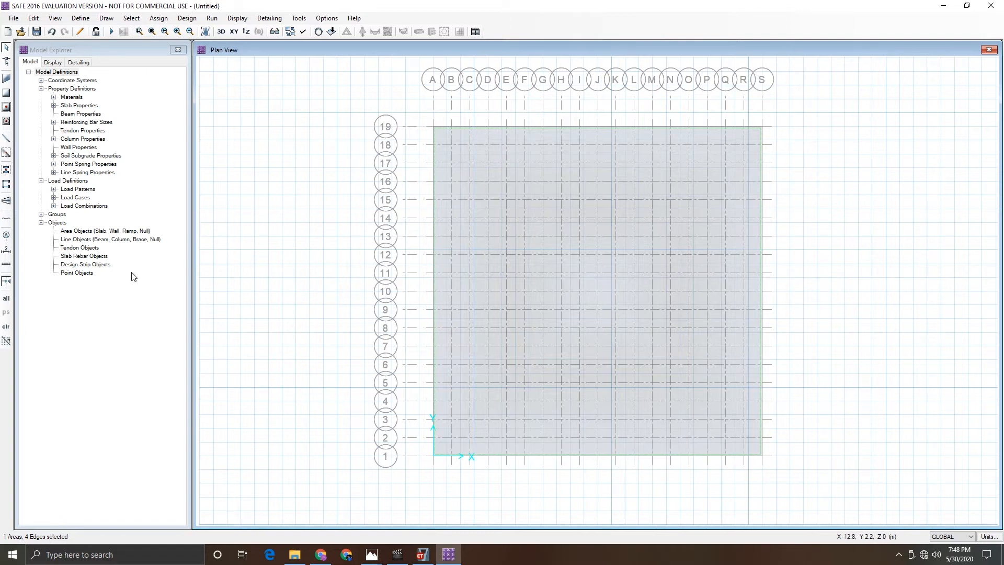
click(128, 23)
click(128, 23)
click(100, 20)
click(101, 19)
click(55, 18)
click(34, 21)
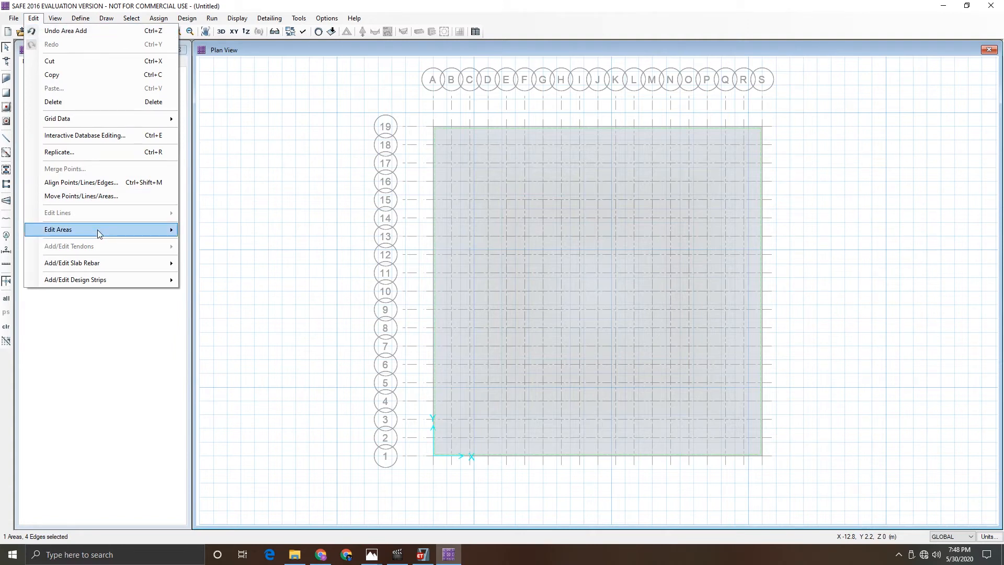
mouse_move(97, 230)
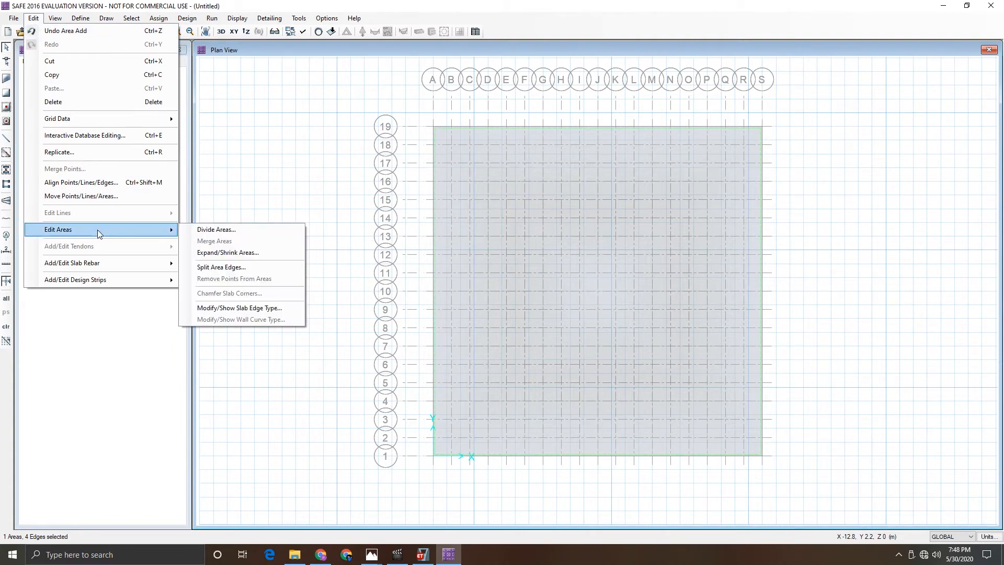
click(209, 253)
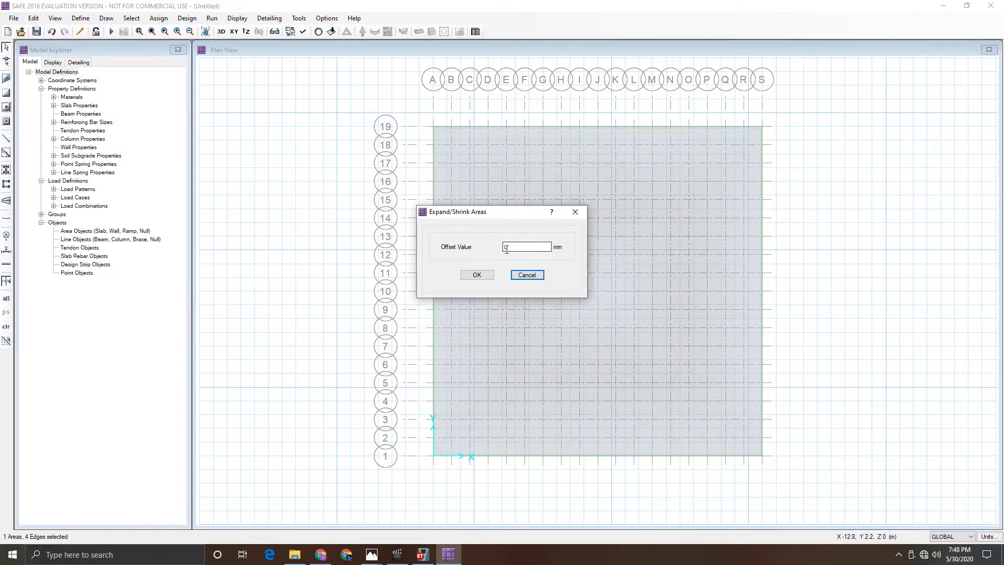
text(2000)
click(476, 275)
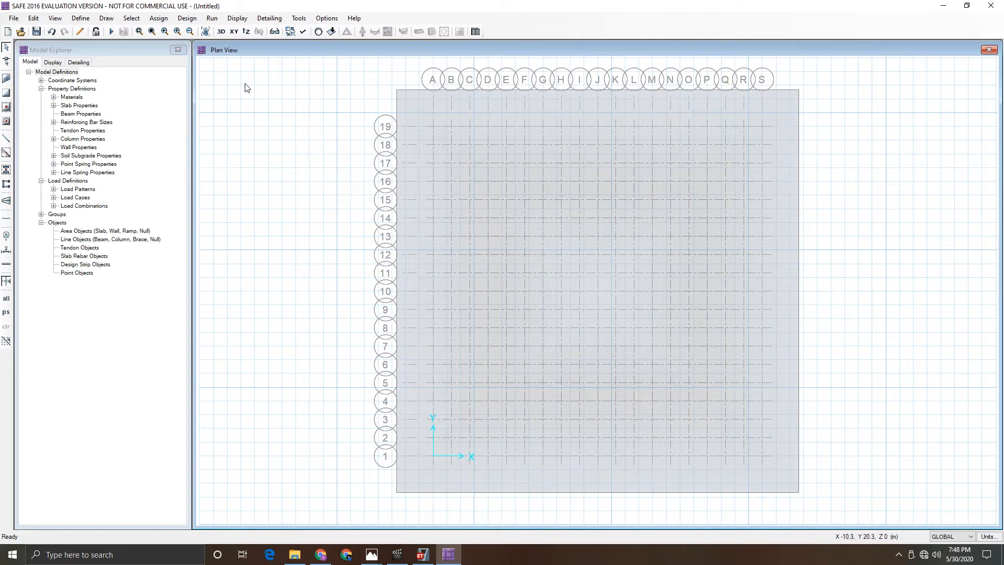
- Open the project's problem statement image to review the column layout and soil data
click(378, 557)
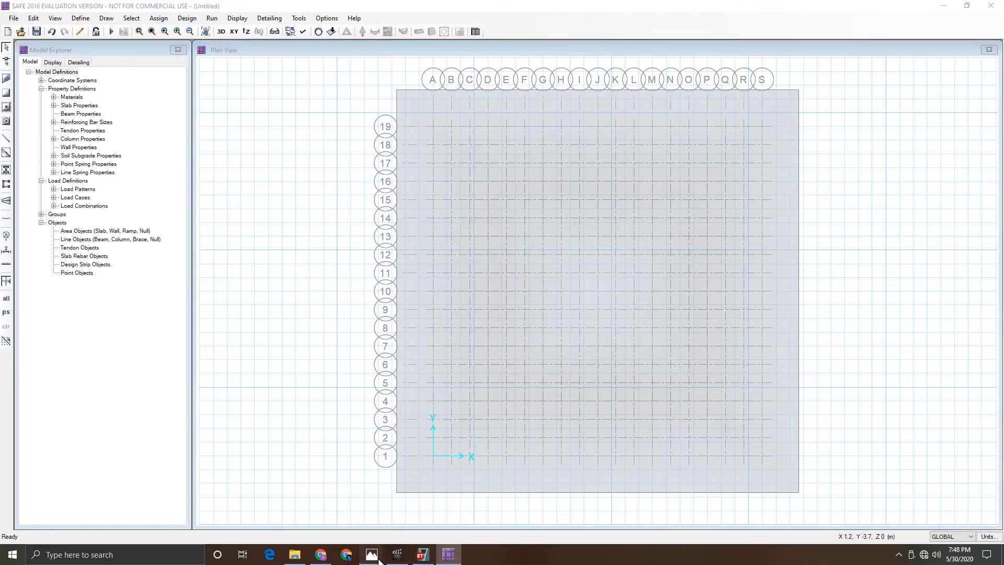
click(427, 508)
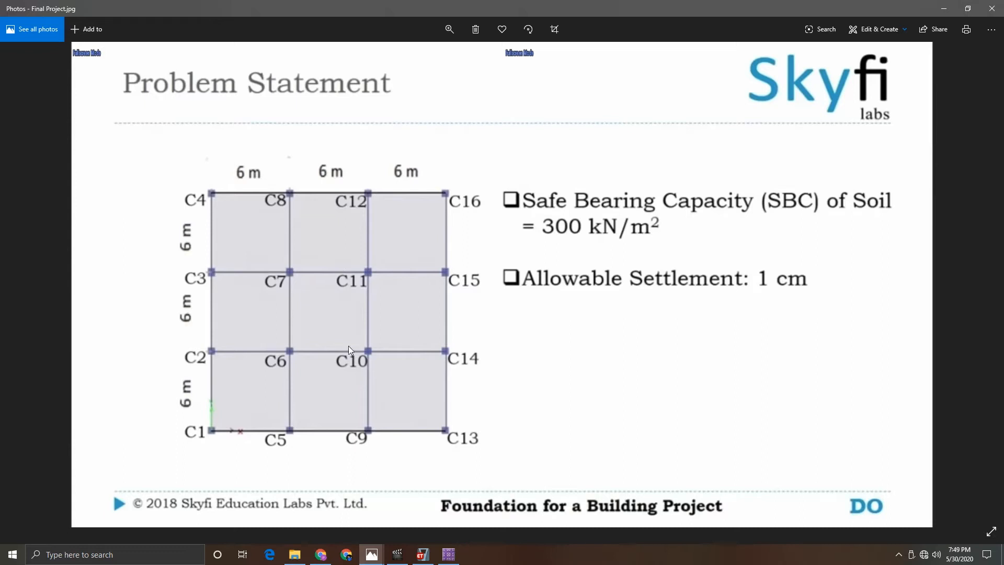
click(945, 9)
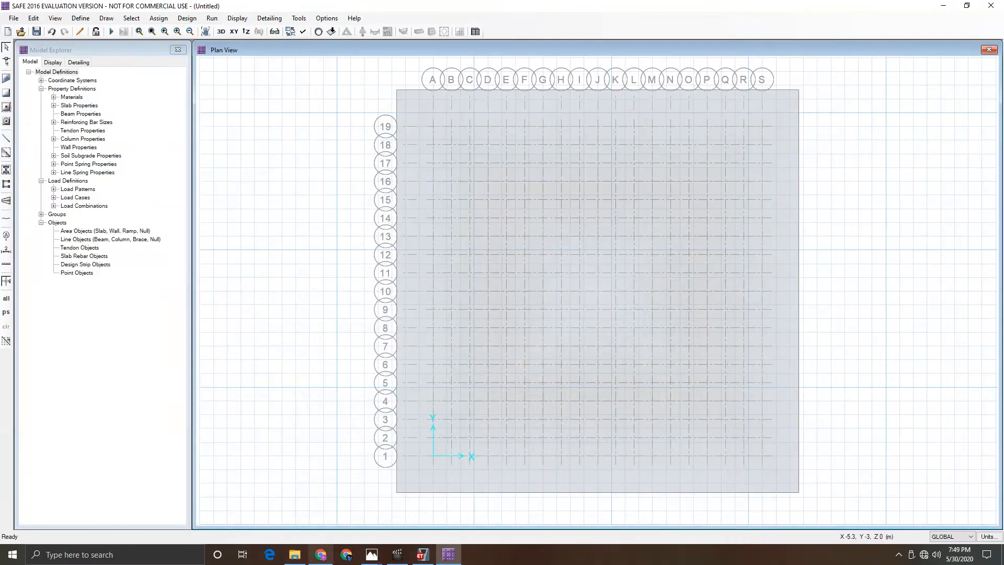
- Switch to ETABS and inspect the section property assigned to interior columns C6, C7, C10 and C11
click(423, 554)
click(568, 331)
click(74, 378)
double_click(73, 336)
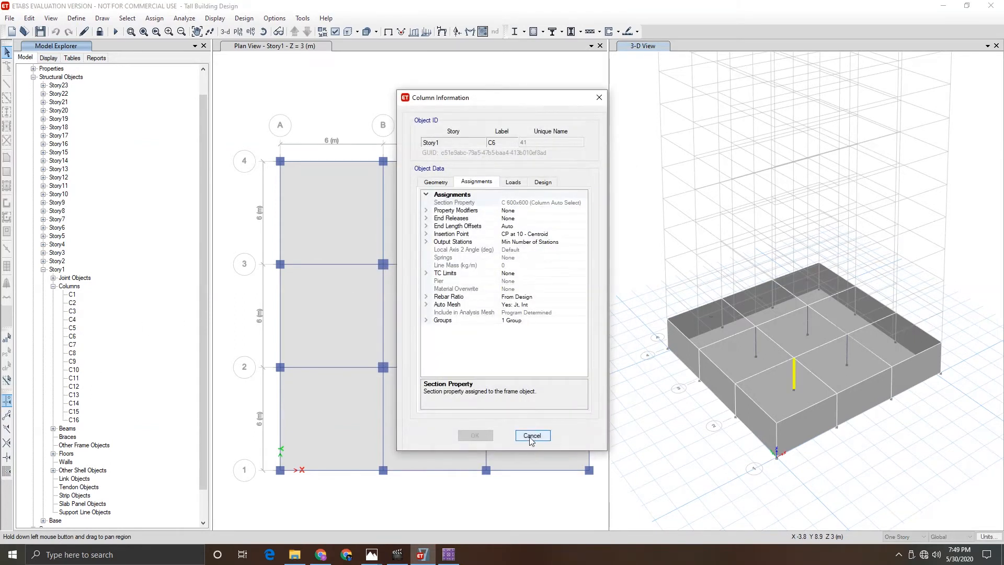
click(532, 435)
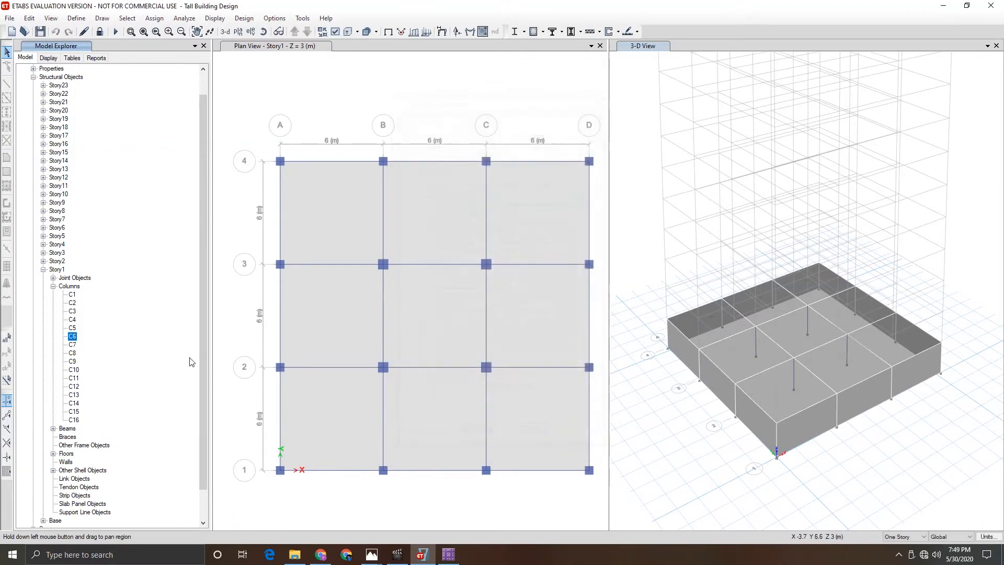
click(72, 345)
double_click(71, 346)
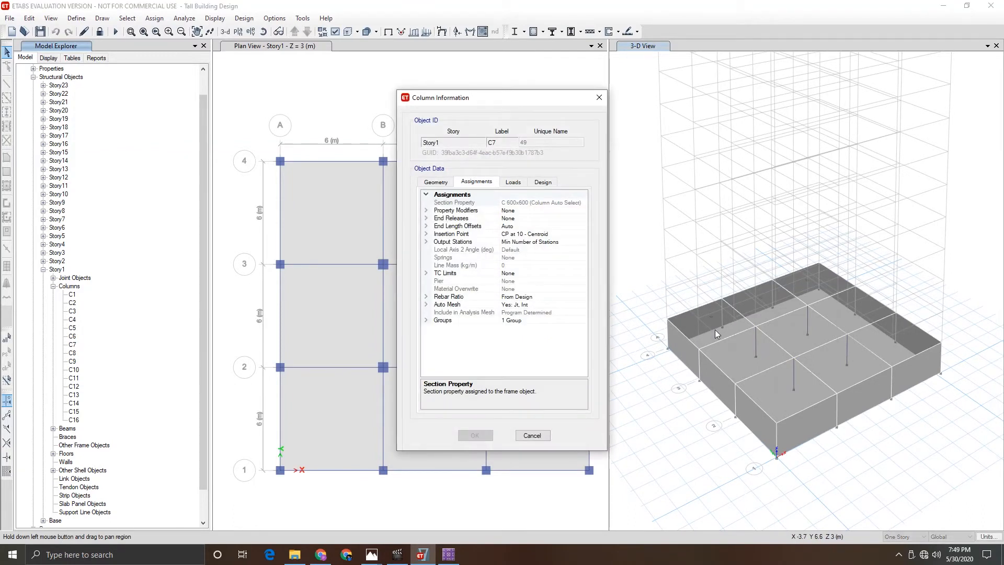
click(532, 435)
double_click(74, 370)
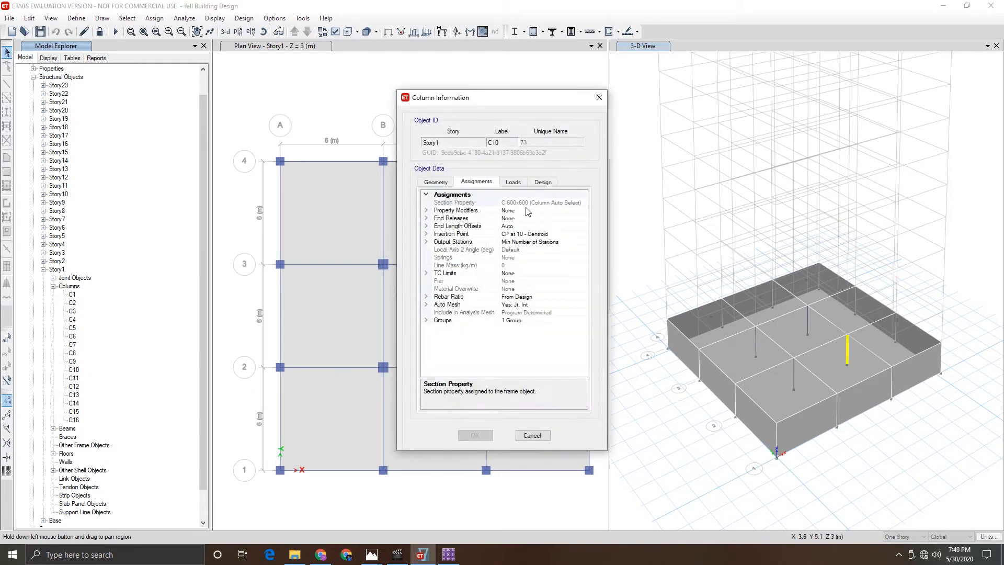
click(532, 435)
double_click(74, 379)
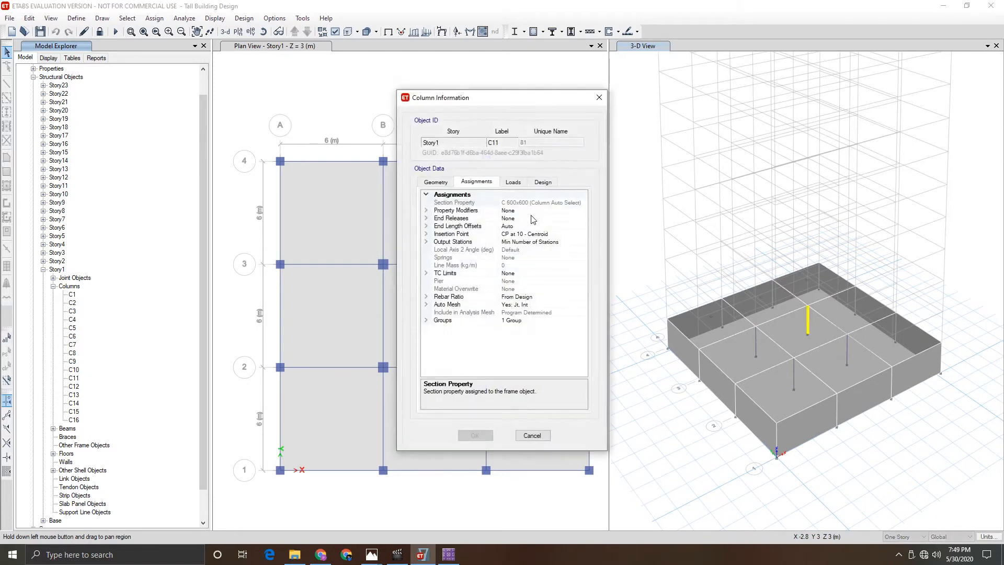
click(532, 436)
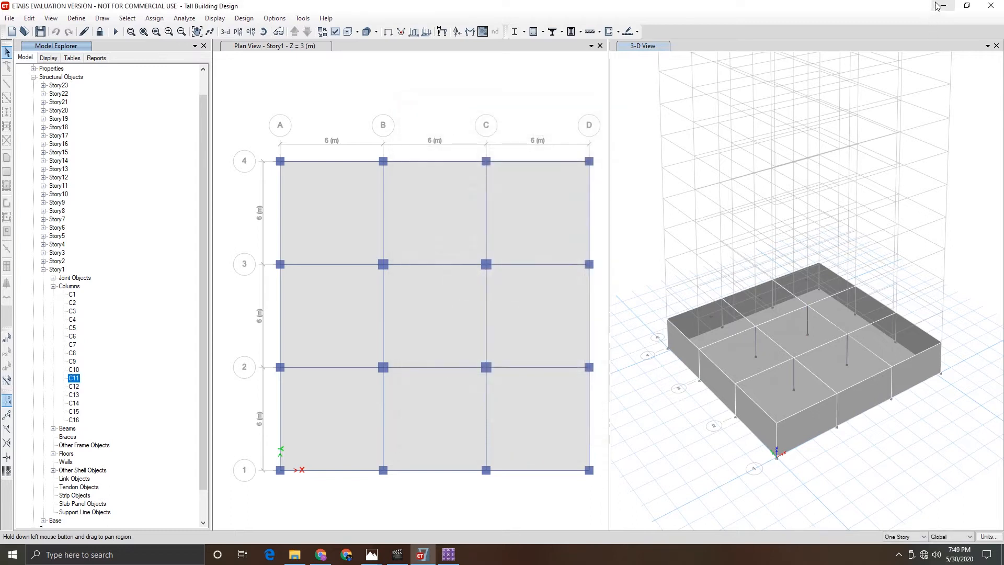
- Switch back to SAFE and set up column drawing with no property below, COL 500x500 above, height below 0 and height above 2 m
key(alt+Tab)
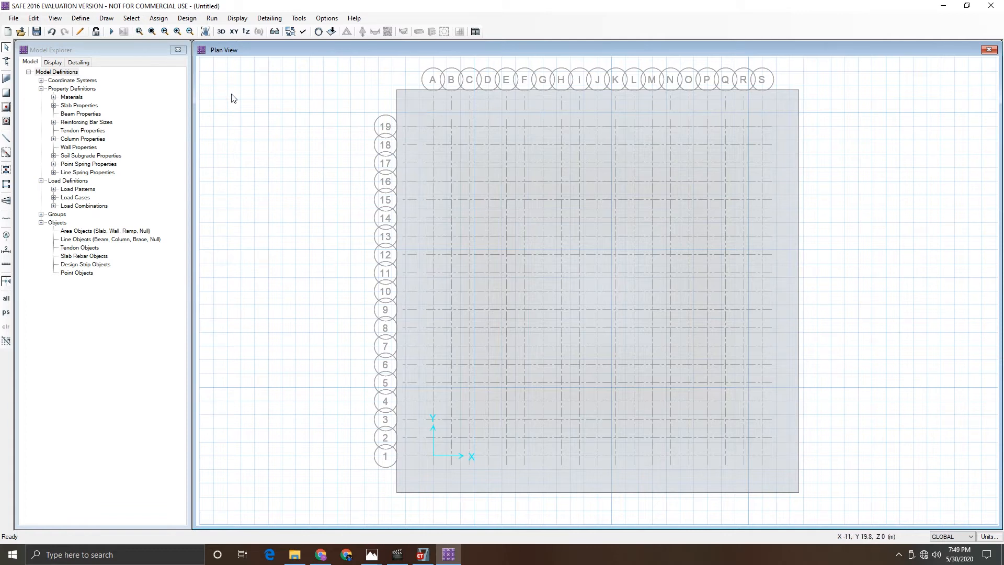
click(108, 19)
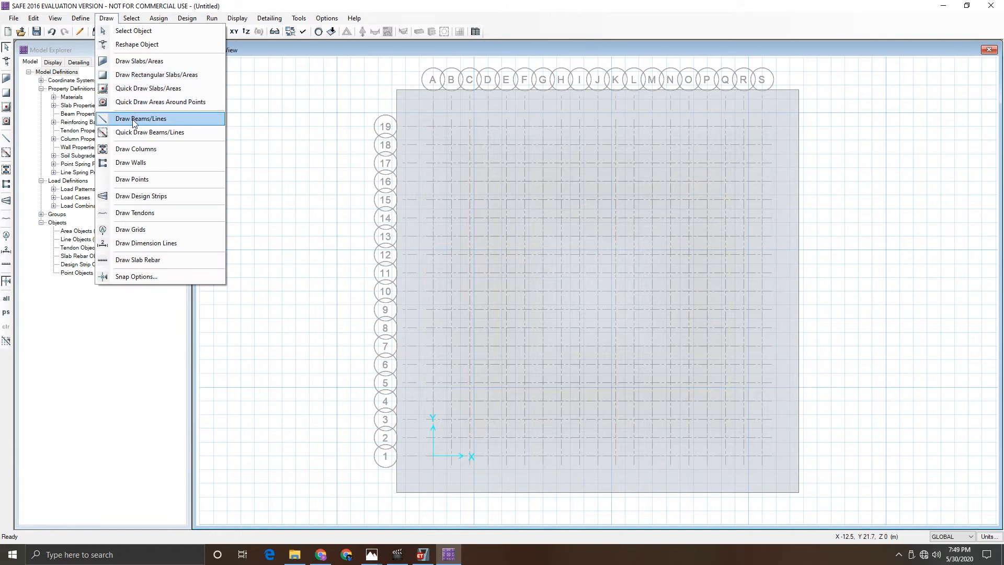
click(135, 149)
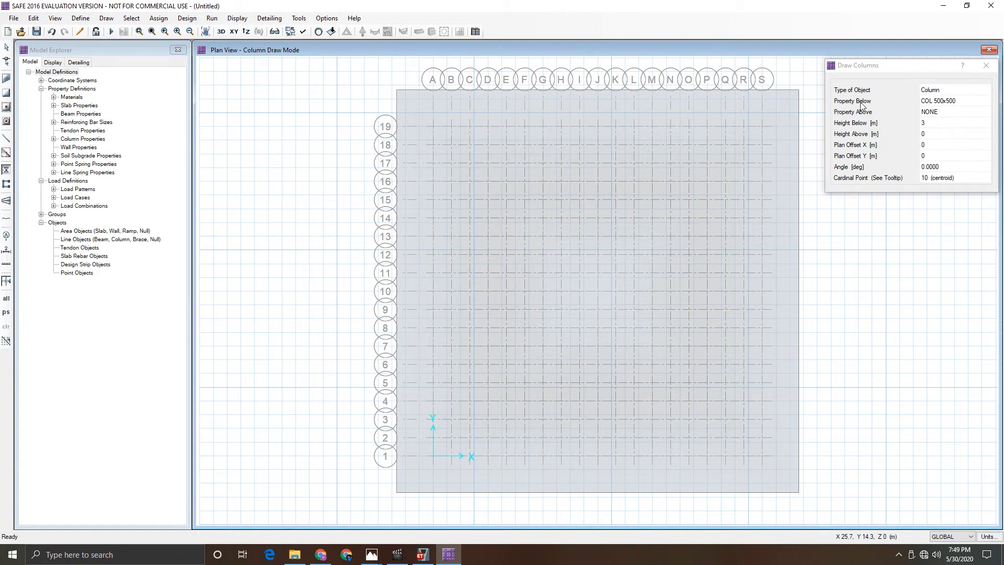
click(933, 103)
click(934, 102)
click(935, 122)
click(936, 112)
click(936, 112)
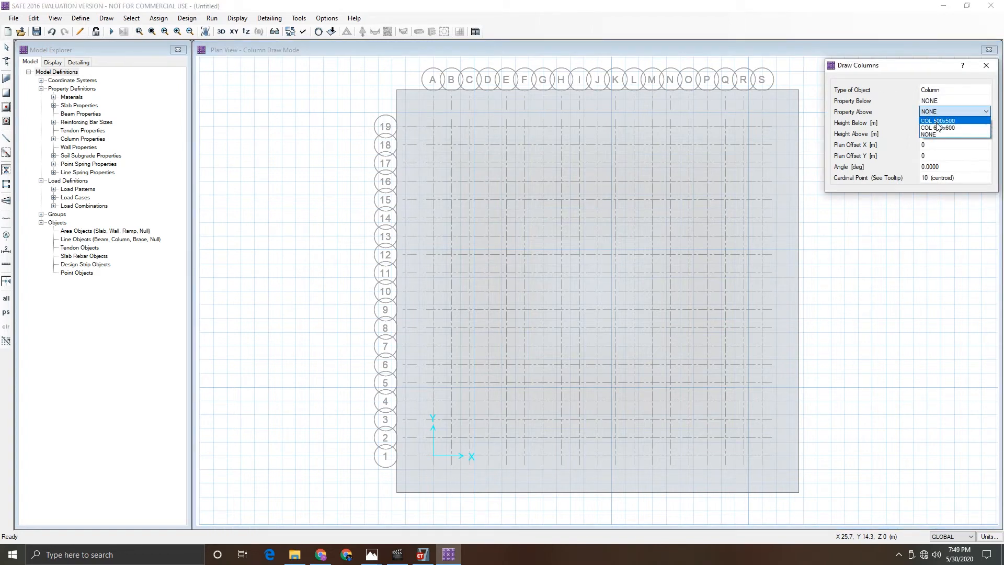
click(939, 121)
click(935, 123)
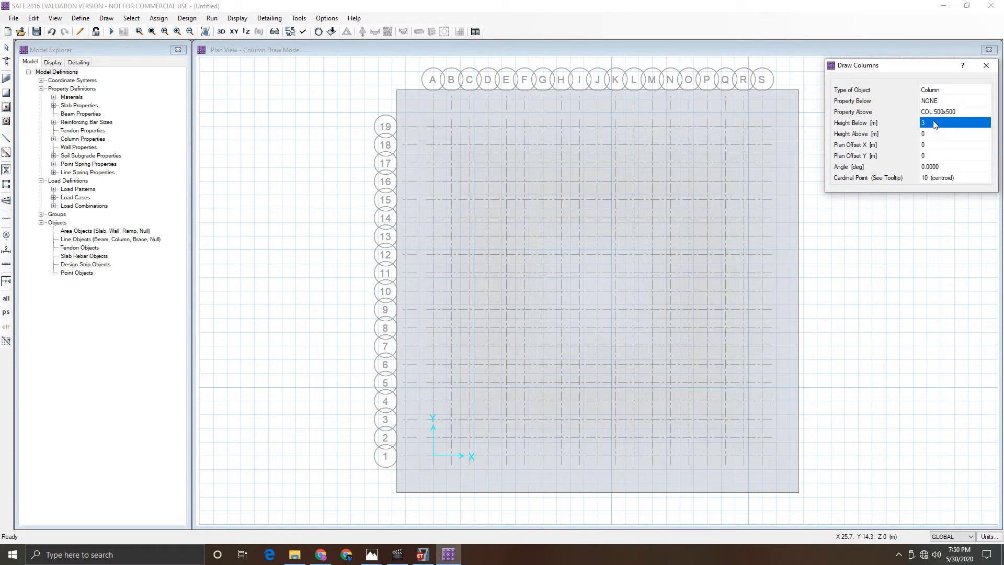
text(0)
key(Tab)
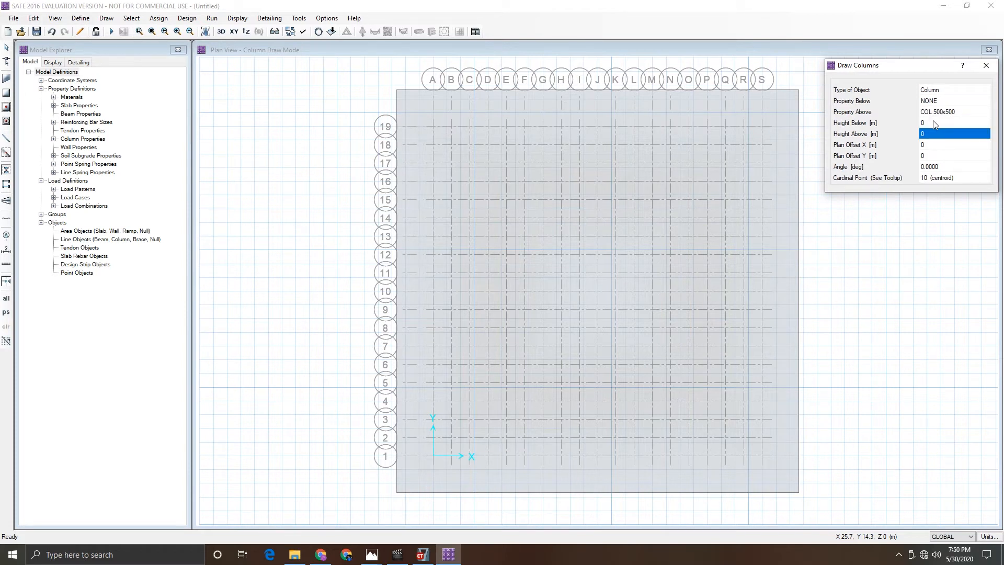
text(2)
key(Tab)
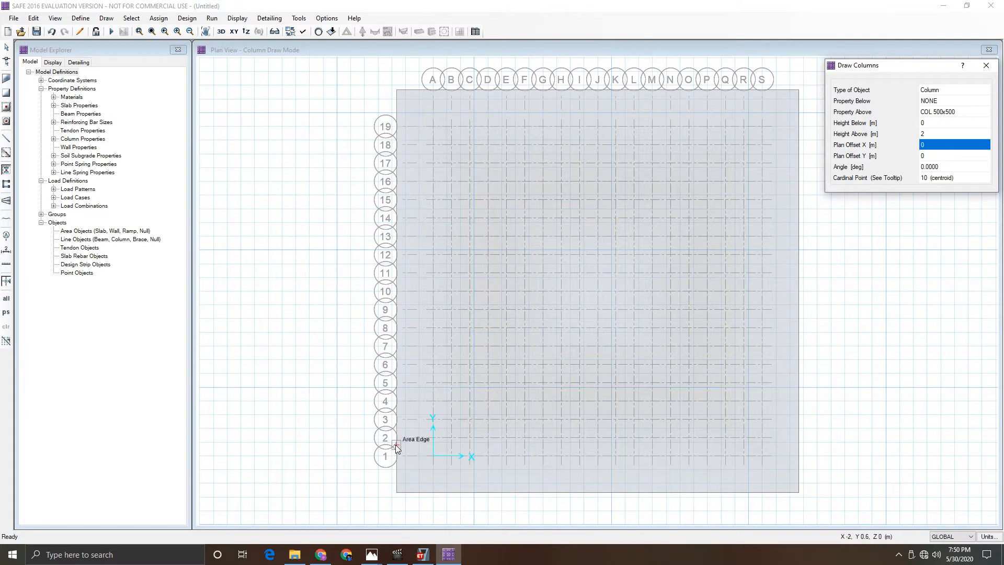
- Place perimeter columns at the grid intersections of lines A, G, M and S with rows 1, 7, 13 and 19
click(434, 456)
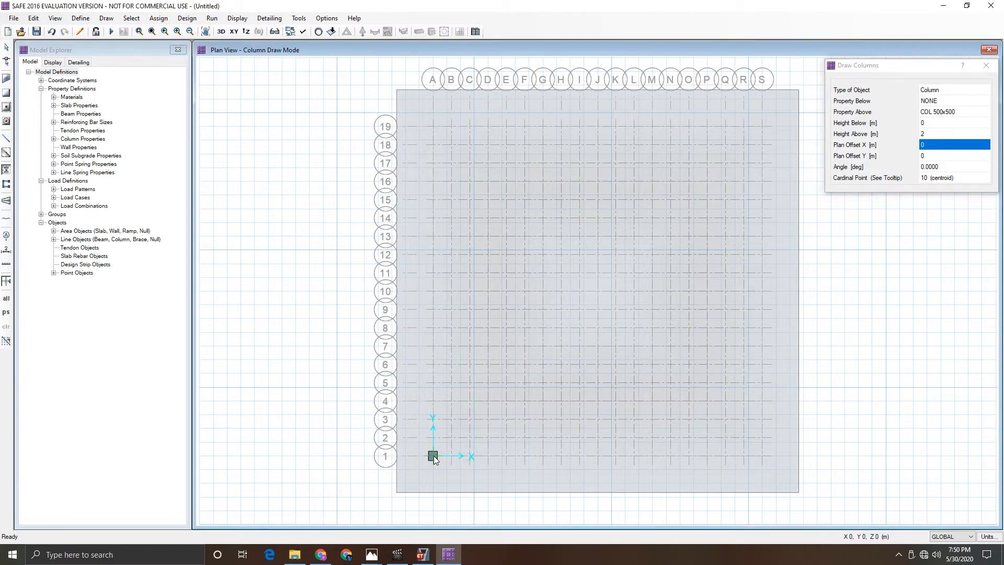
click(434, 346)
click(433, 236)
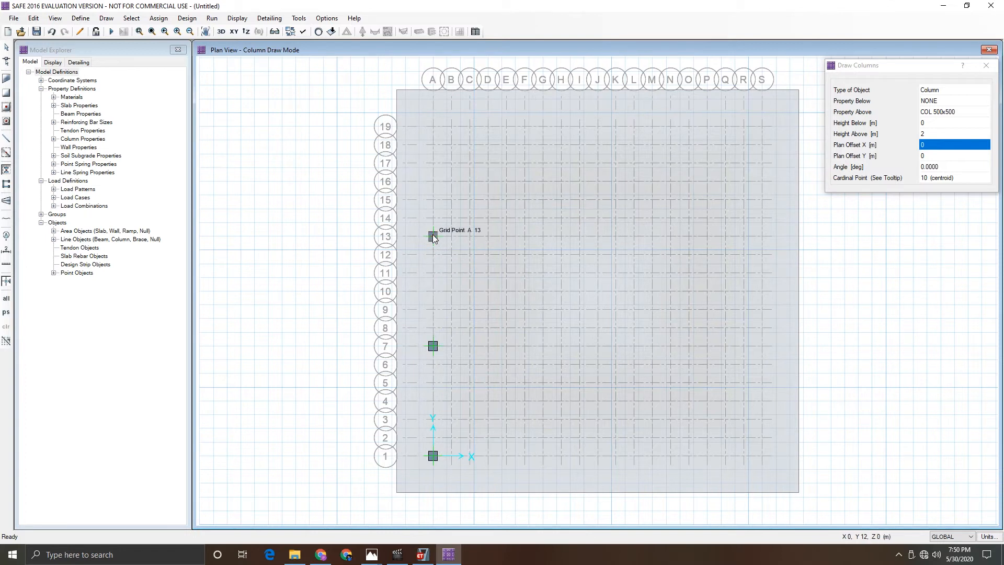
click(434, 127)
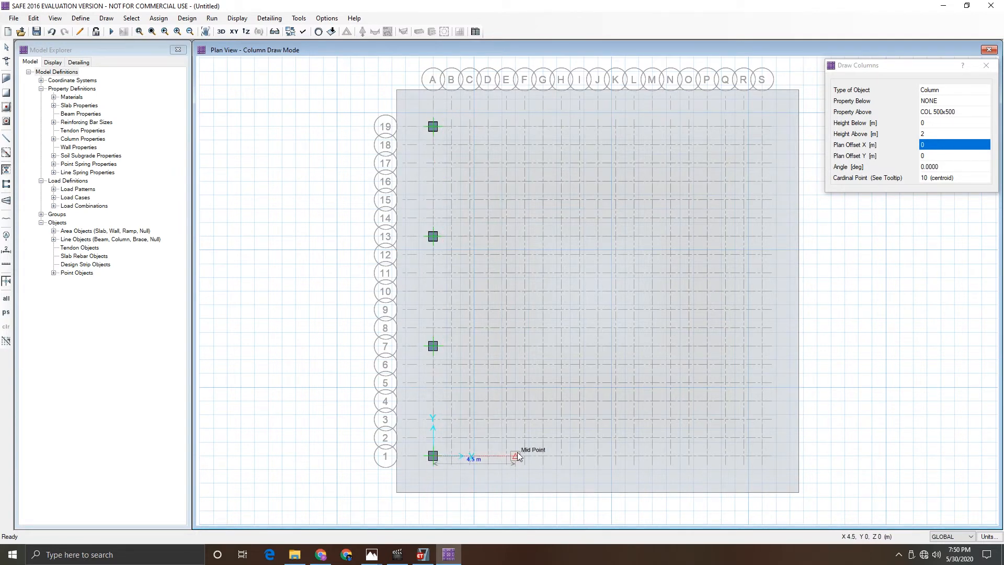
click(544, 456)
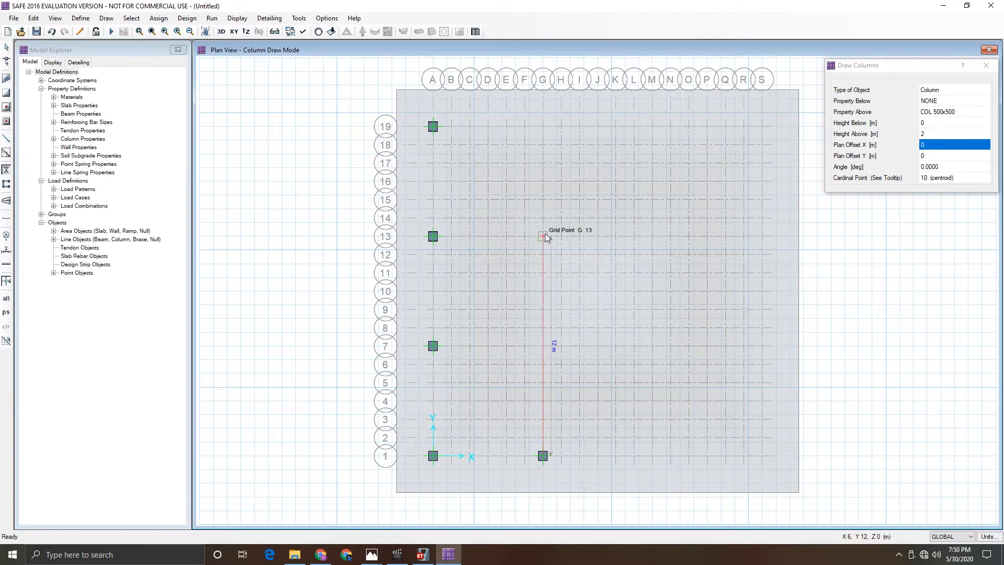
click(543, 126)
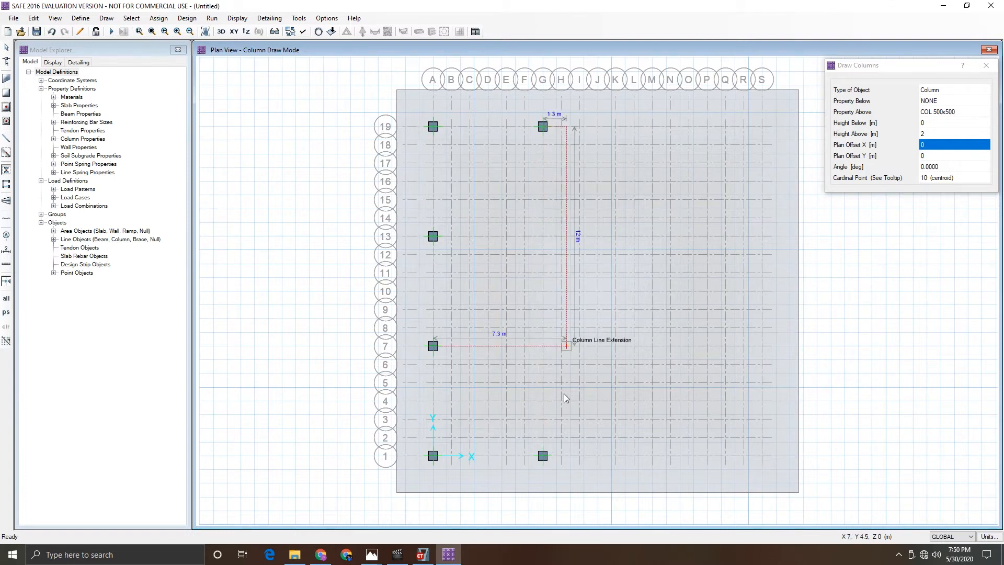
click(652, 454)
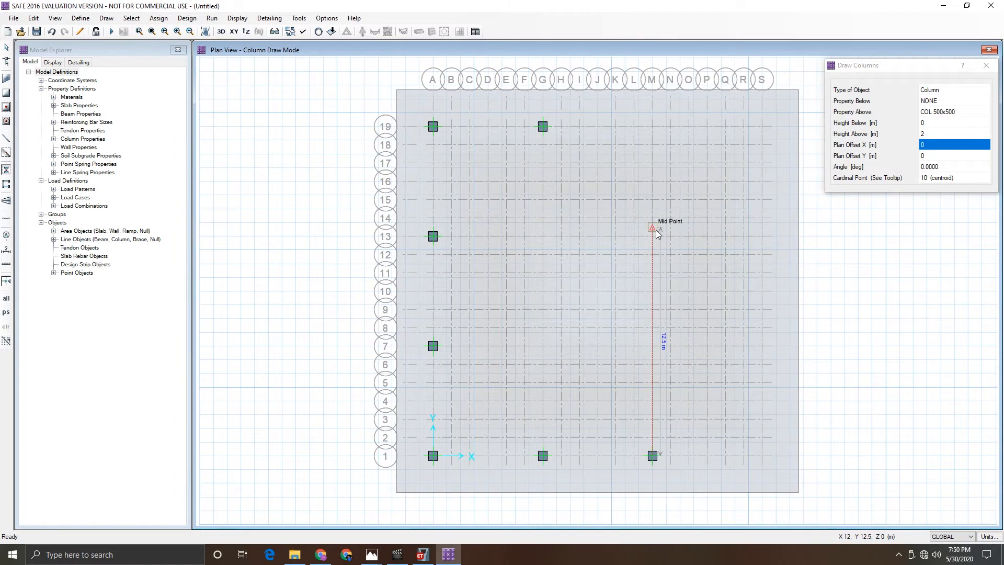
click(654, 125)
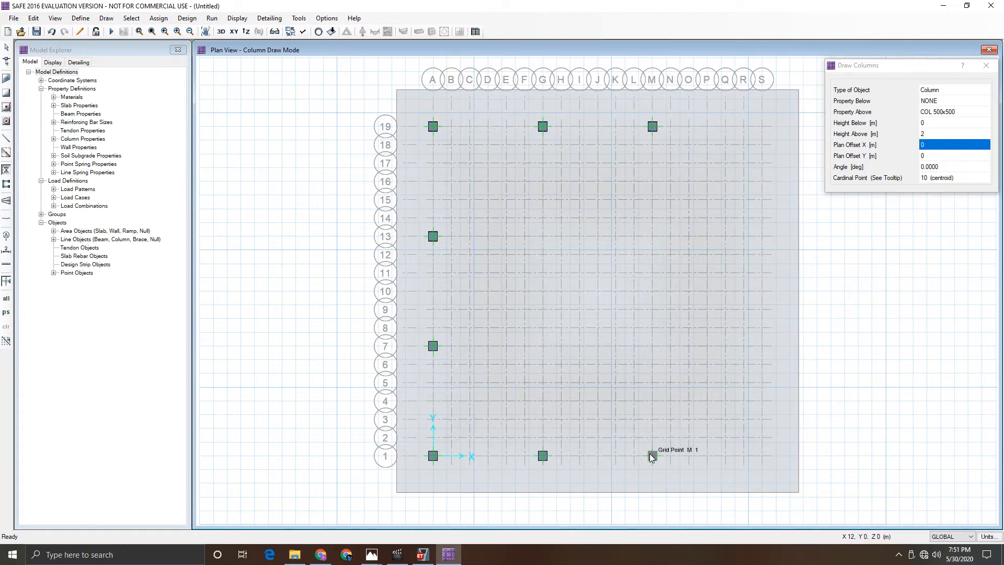
click(762, 455)
click(762, 346)
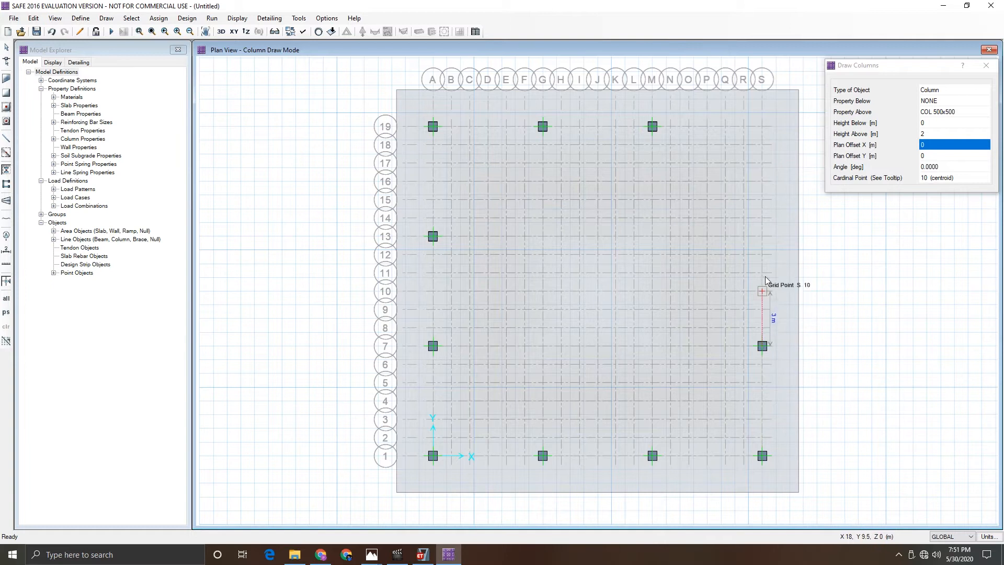
click(763, 236)
click(762, 127)
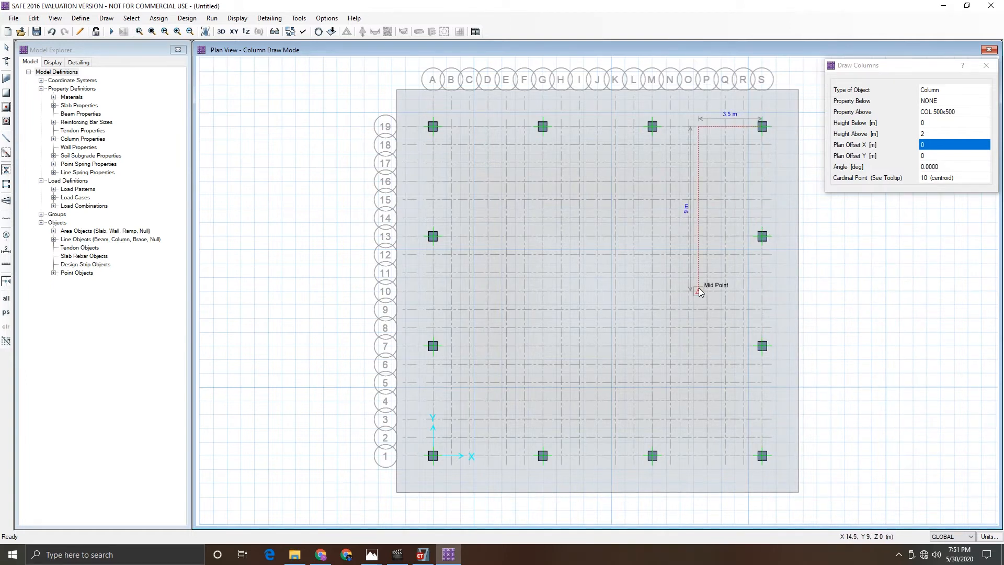
- Change the column property above to COL 600x600 and place interior columns at G7, G13, M7 and M13, then exit drawing
click(949, 112)
click(949, 112)
click(939, 127)
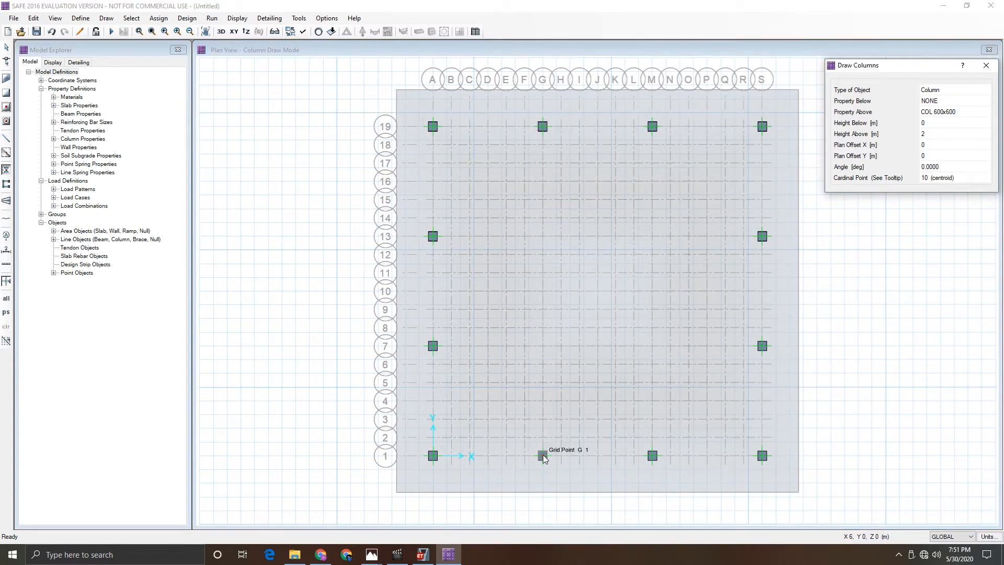
click(543, 346)
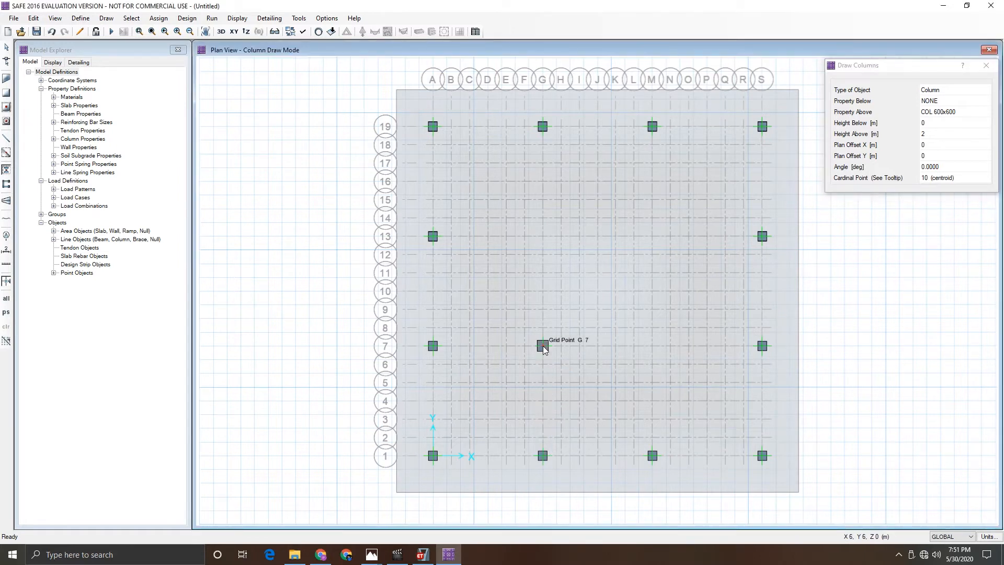
click(543, 237)
click(653, 346)
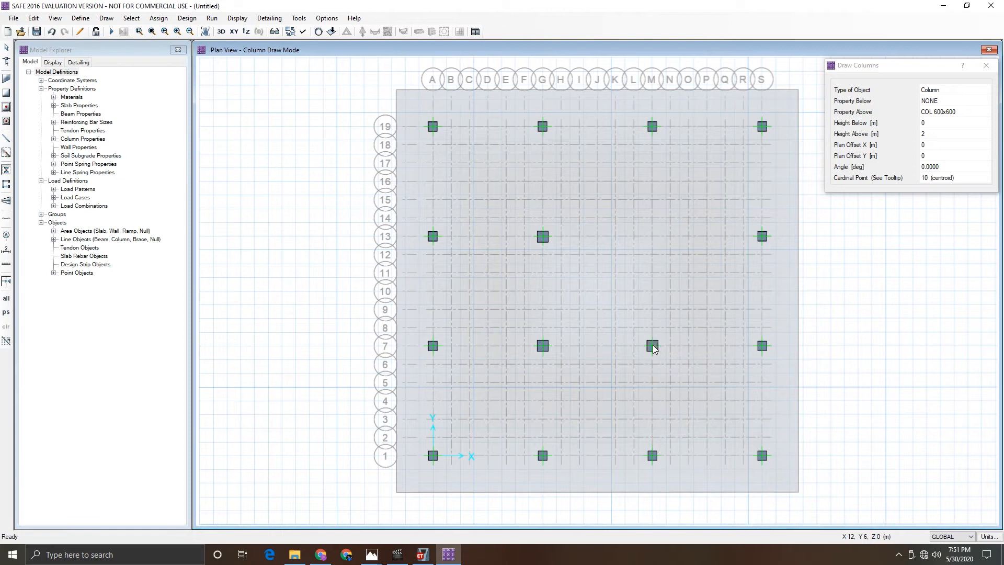
click(653, 236)
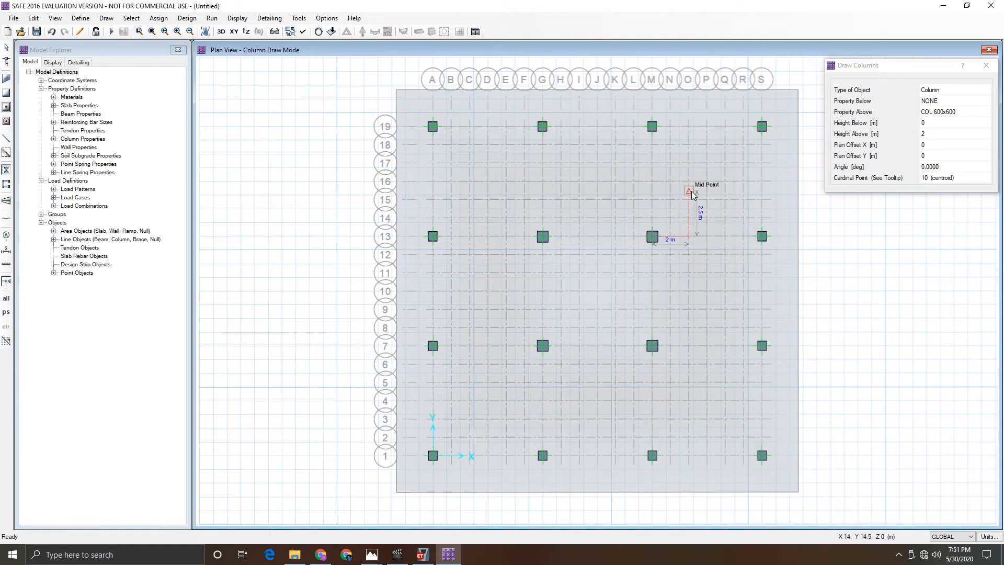
key(Escape)
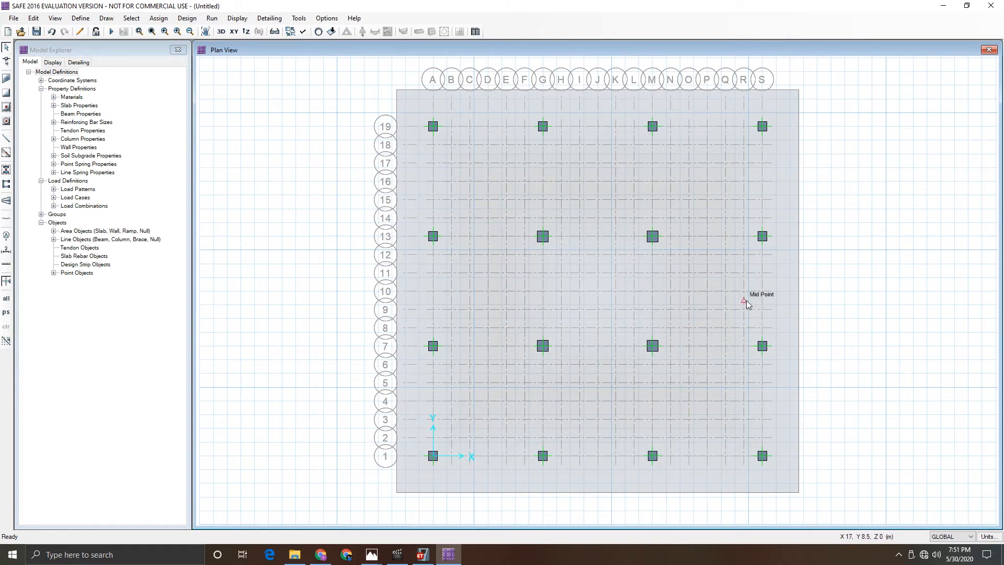
- Select the mat slab and assign it the SOIL1 soil subgrade support property
click(785, 189)
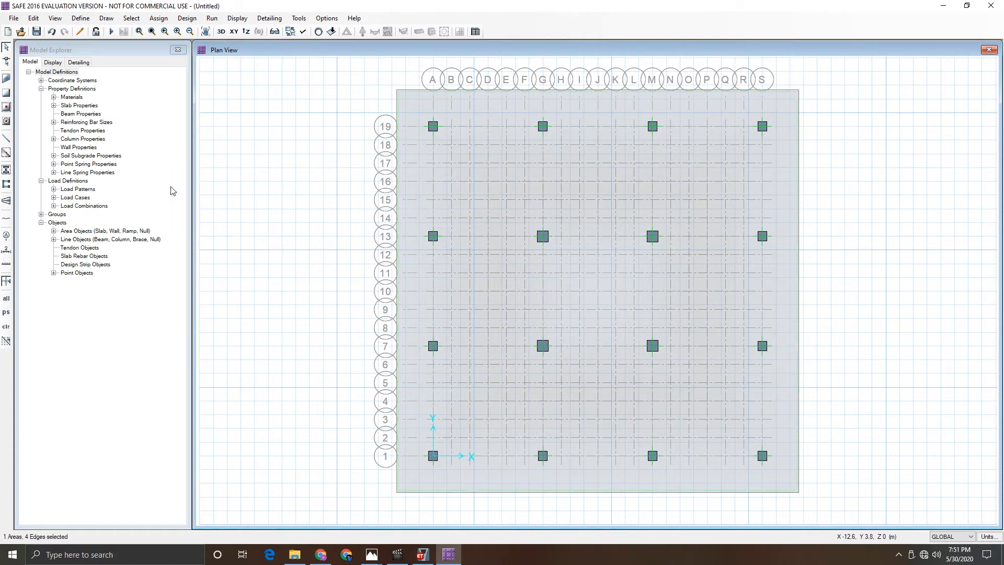
click(158, 18)
mouse_move(191, 108)
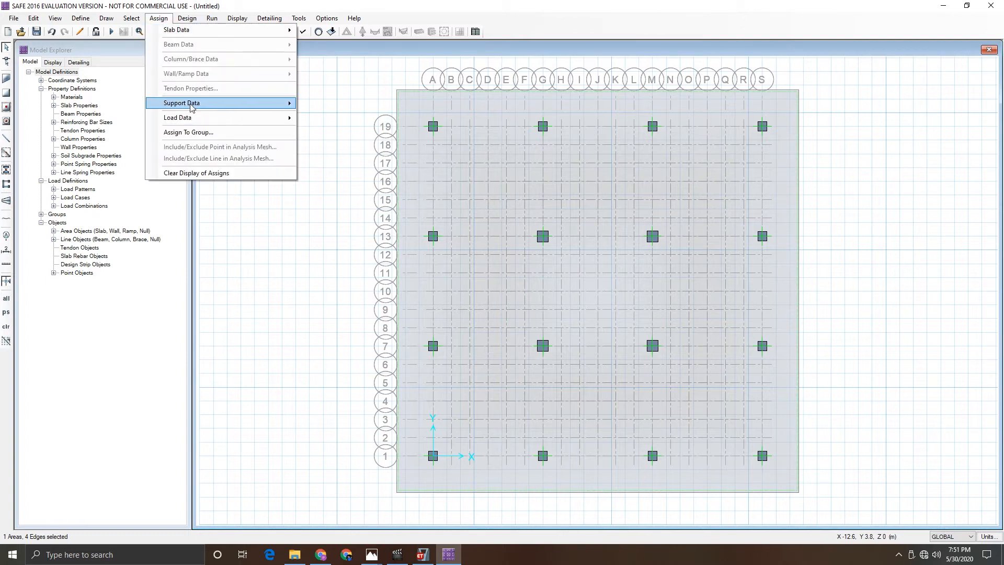
click(325, 107)
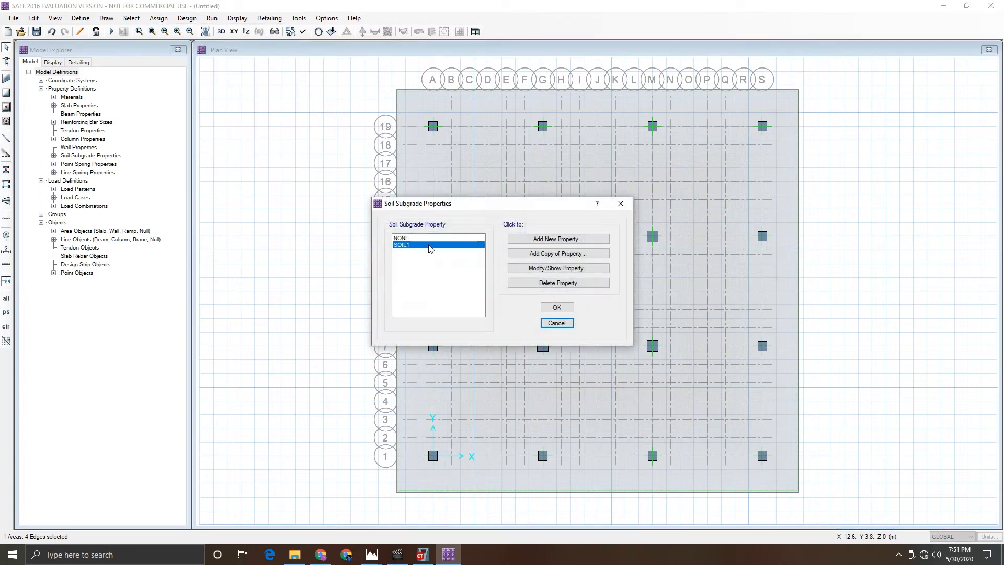
click(557, 307)
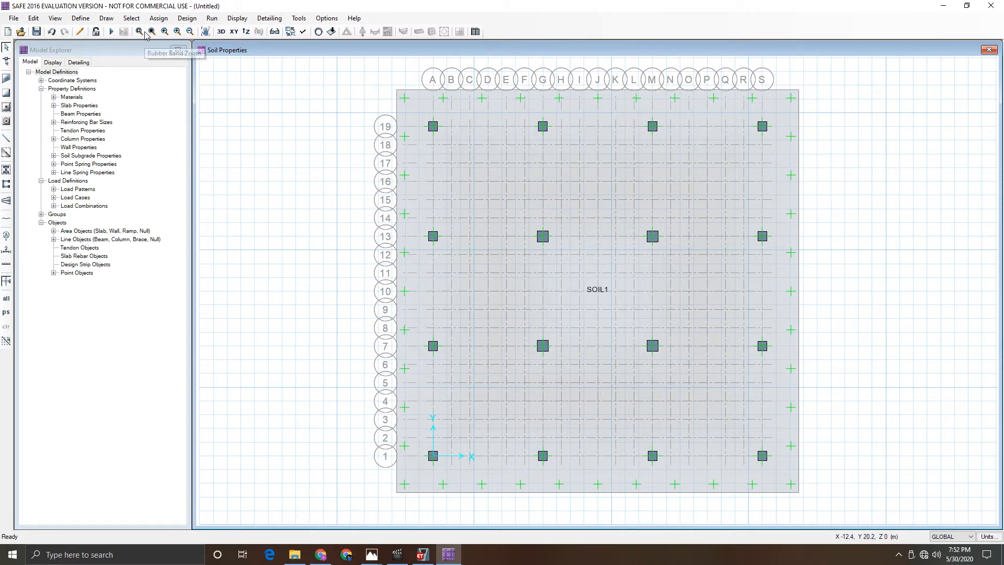
- Start drawing design strips and calculate 0.25 × 18 in the Windows Calculator
click(105, 18)
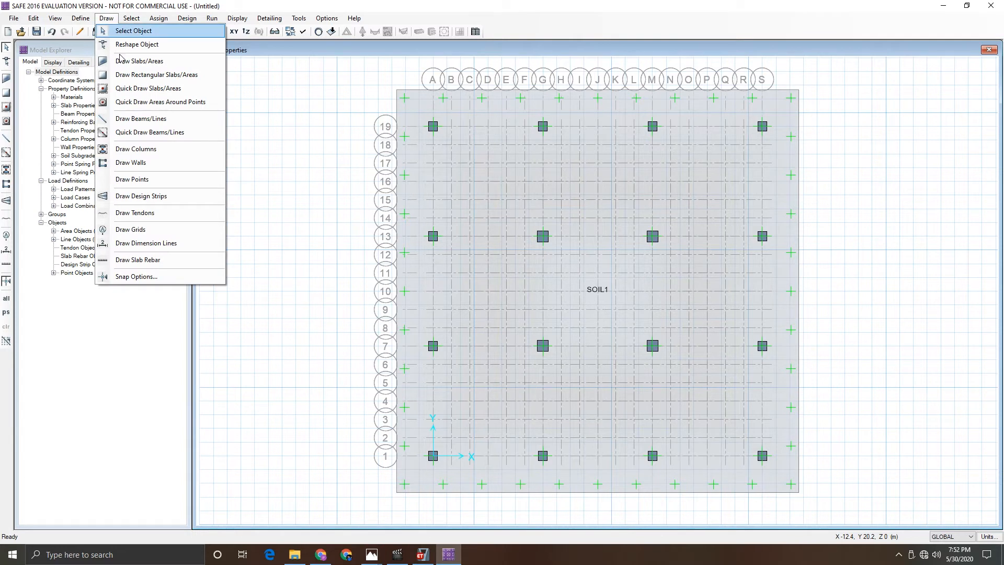
click(139, 197)
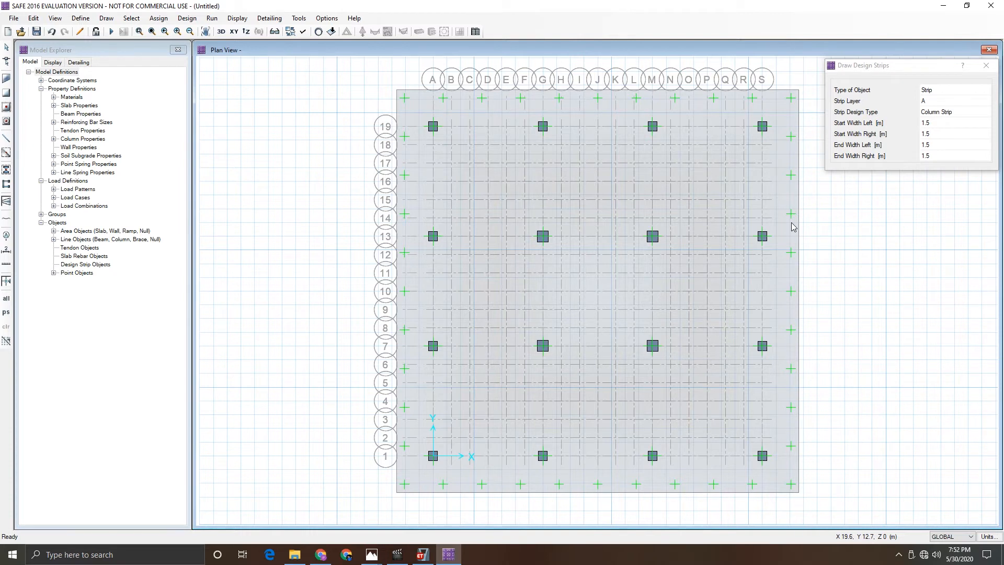
key(super)
text(cal)
key(Return)
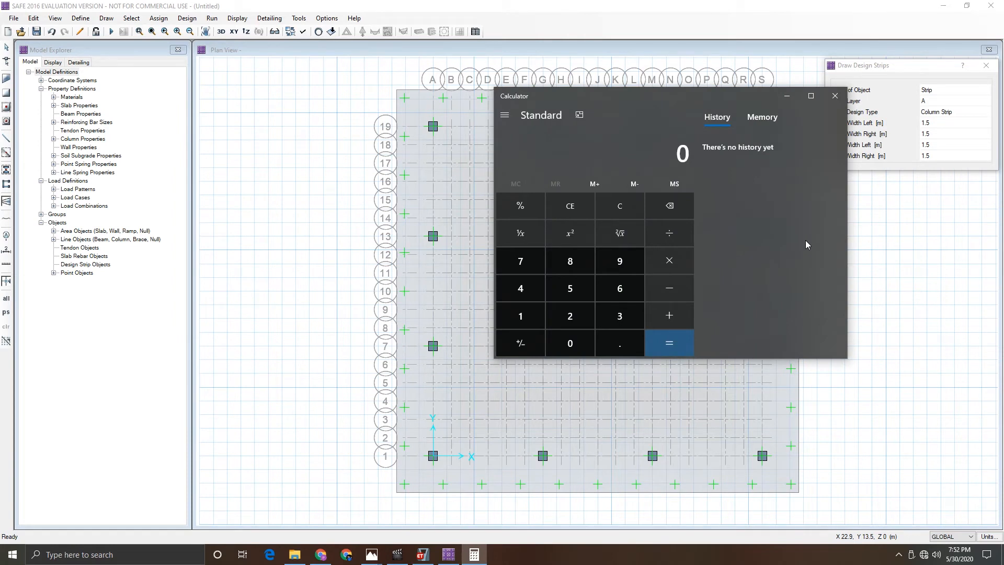
drag(695, 106, 294, 120)
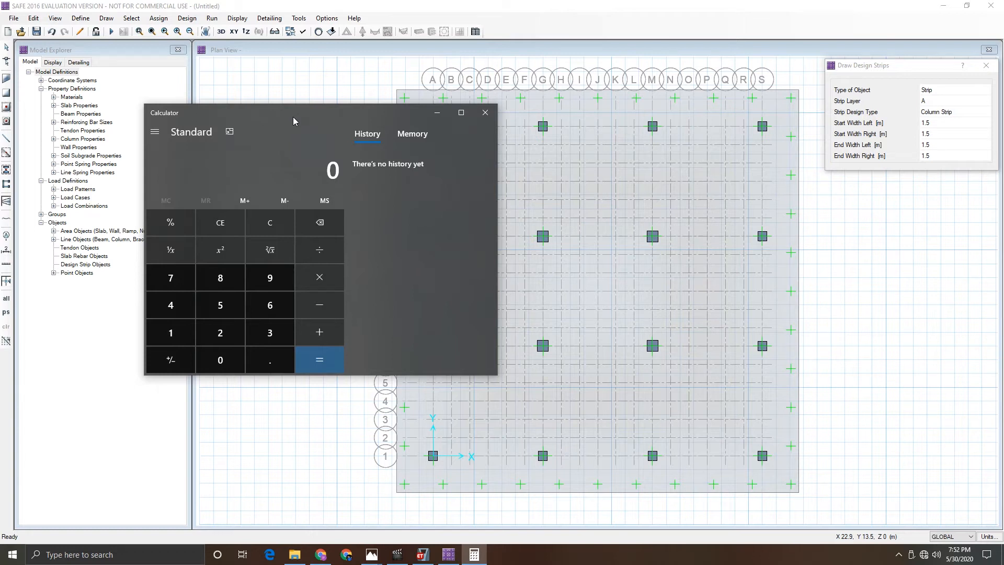
text(0.25)
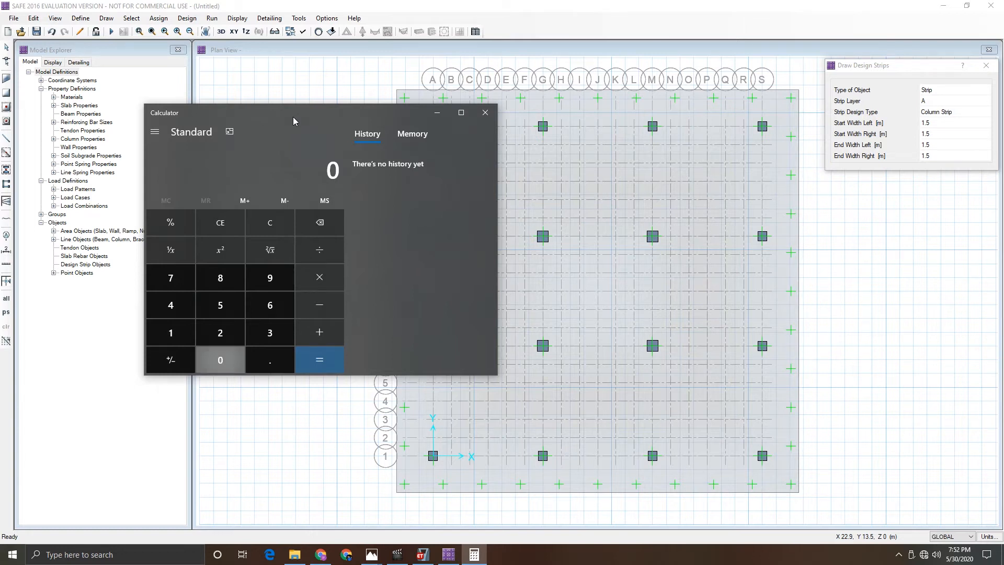
key(asterisk)
text(18)
key(Return)
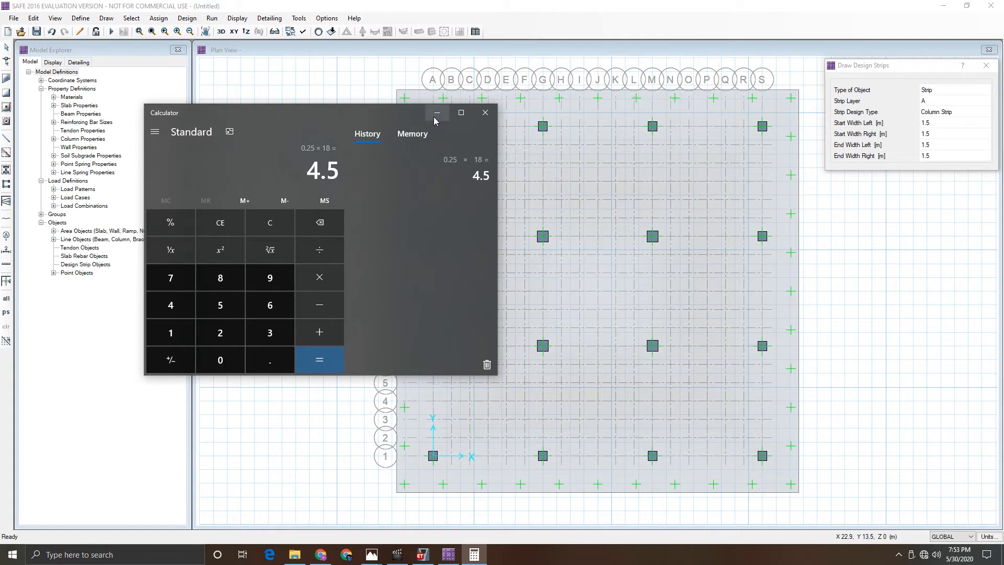
click(483, 118)
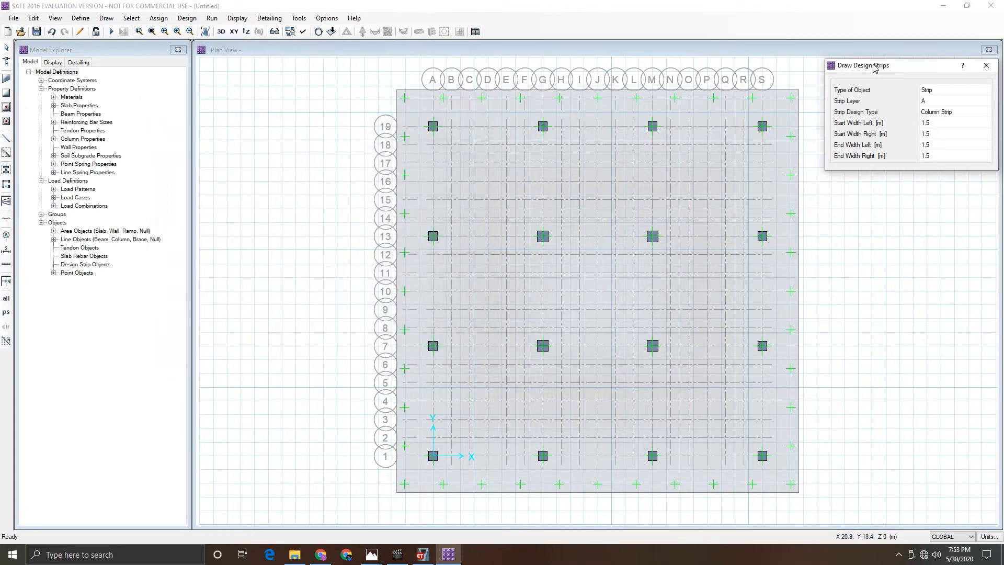
- Set the design strip's start and end widths, left and right, all to 4 m
click(942, 124)
text(4)
key(Tab)
text(4)
key(Tab)
text(4)
key(Tab)
text(4)
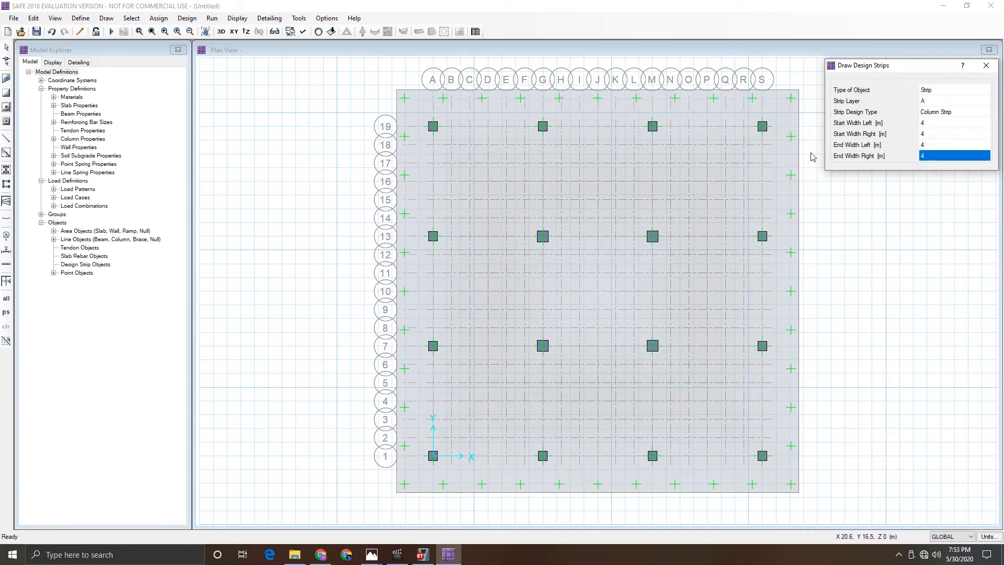
- Draw layer A column strips across the mat along grid lines 19 and 13, edge to edge
click(398, 127)
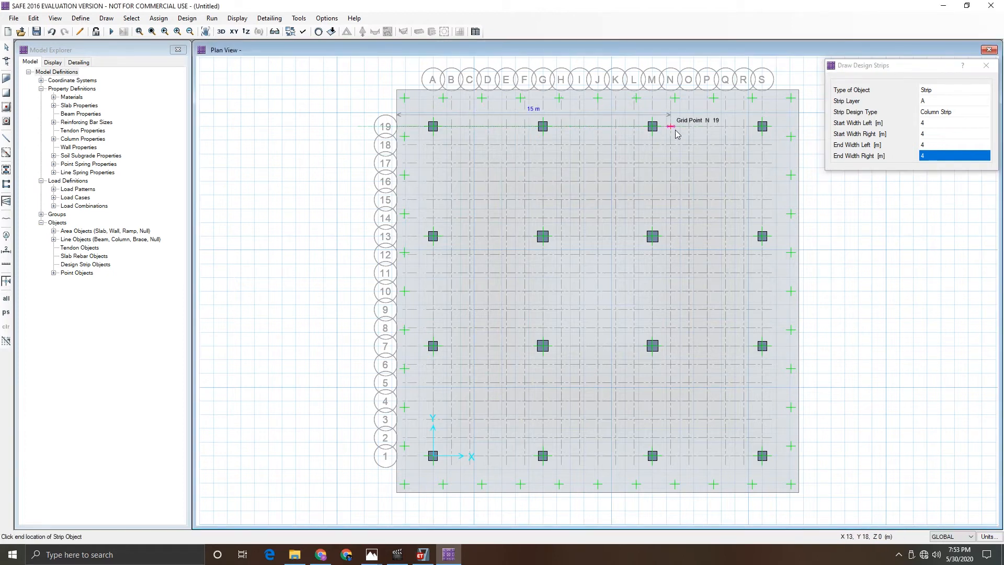
click(799, 127)
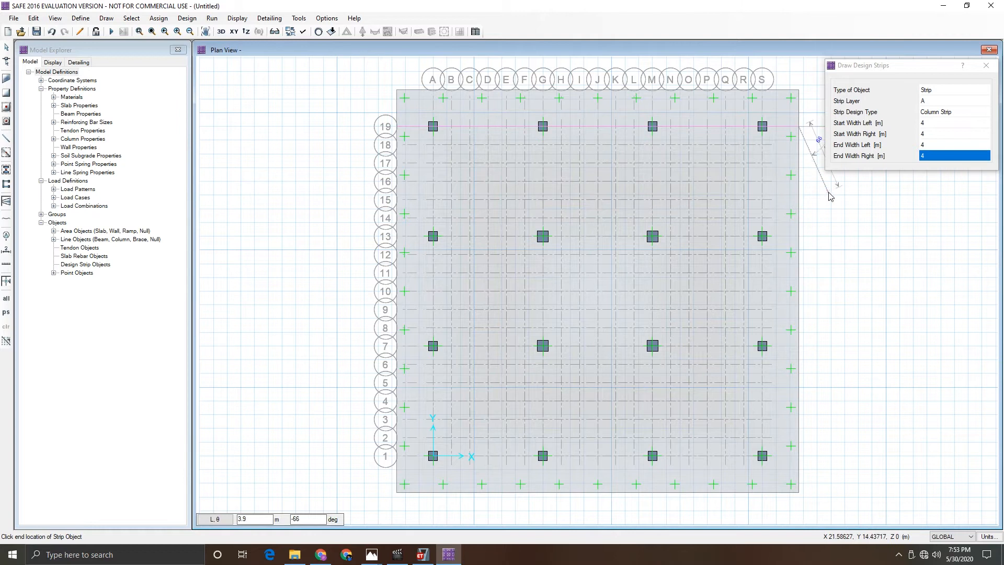
click(398, 238)
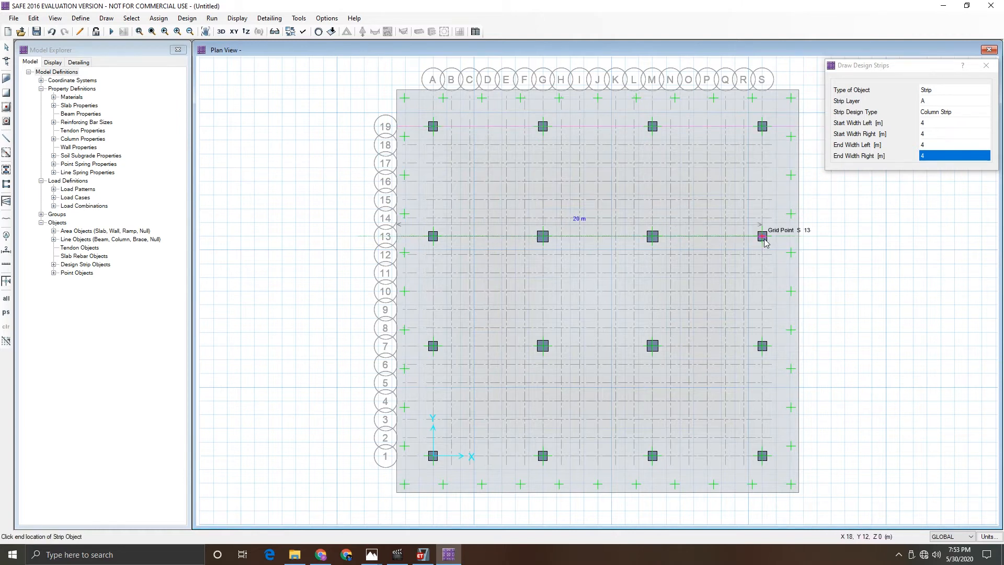
click(800, 238)
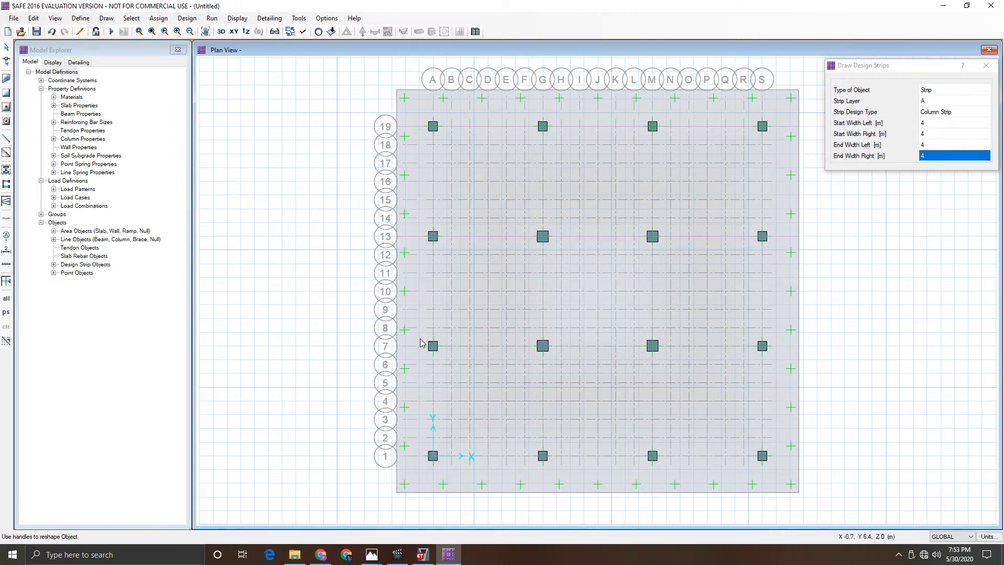
- Draw layer A column strips across the mat along grid lines 7 and 1, then finish drawing
click(398, 346)
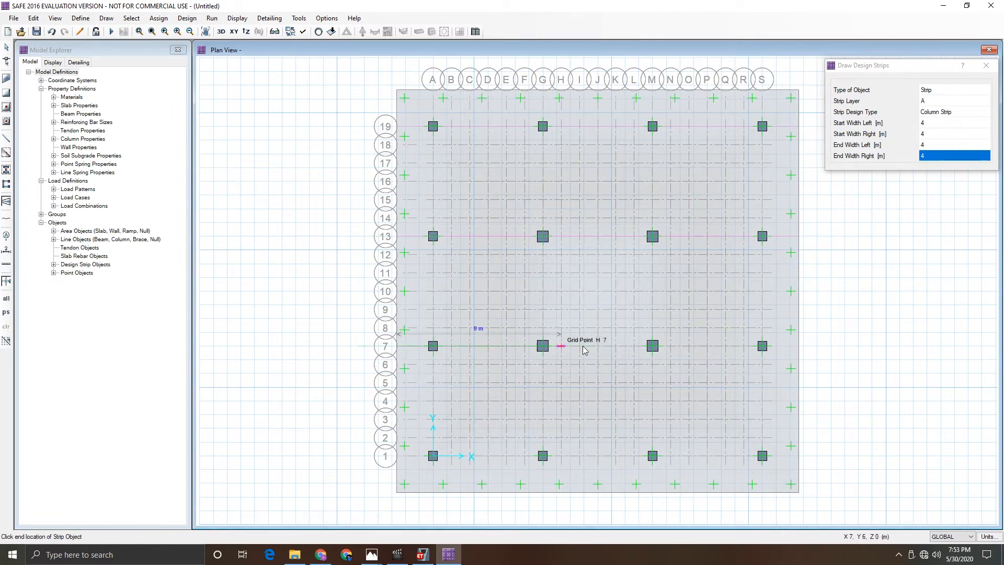
click(801, 346)
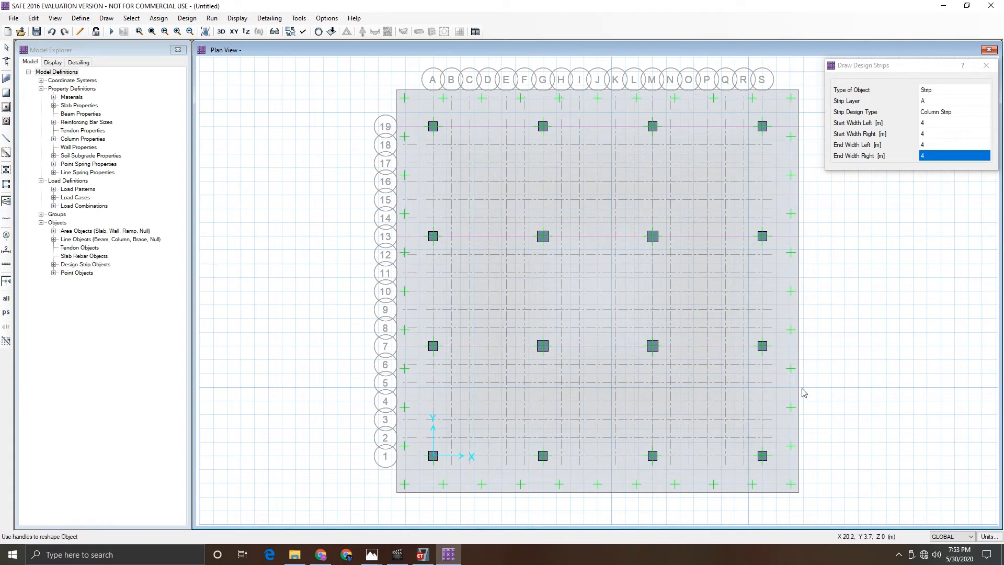
click(398, 348)
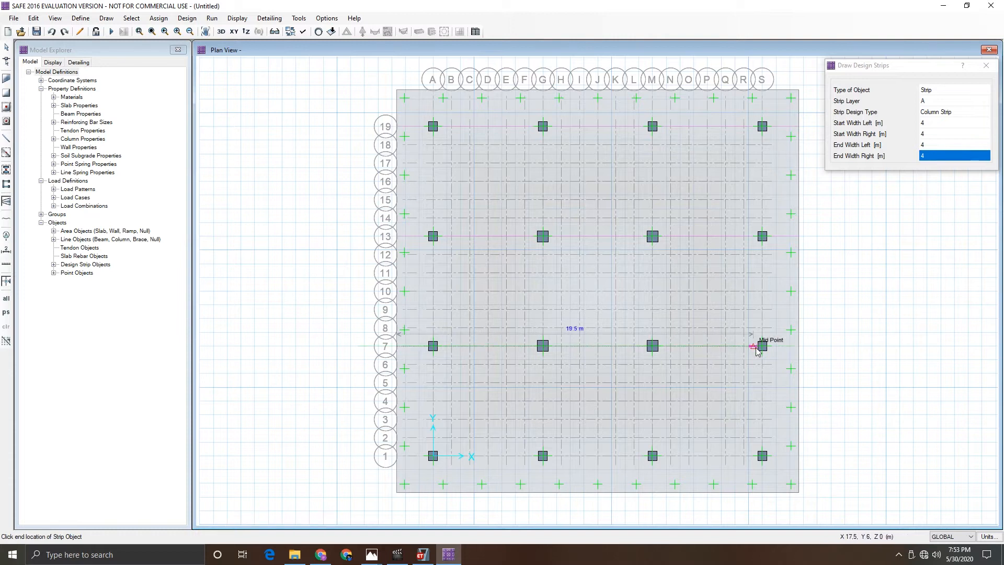
click(799, 348)
key(Return)
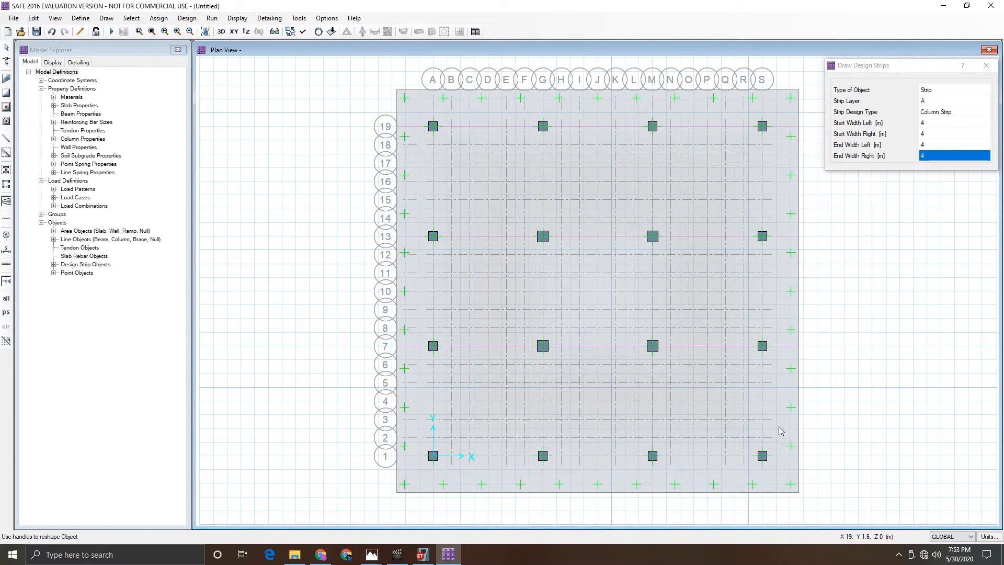
click(398, 456)
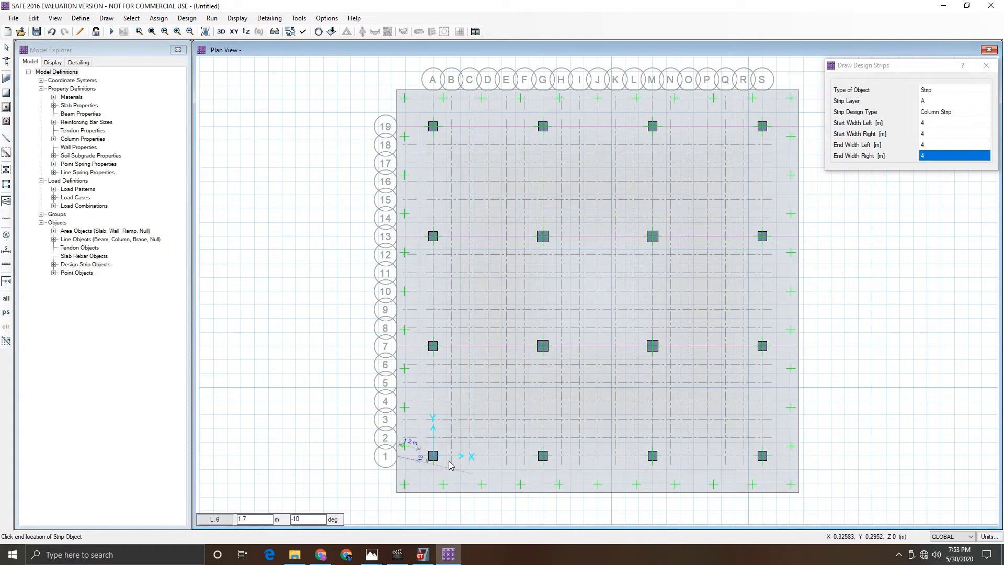
click(799, 456)
key(Escape)
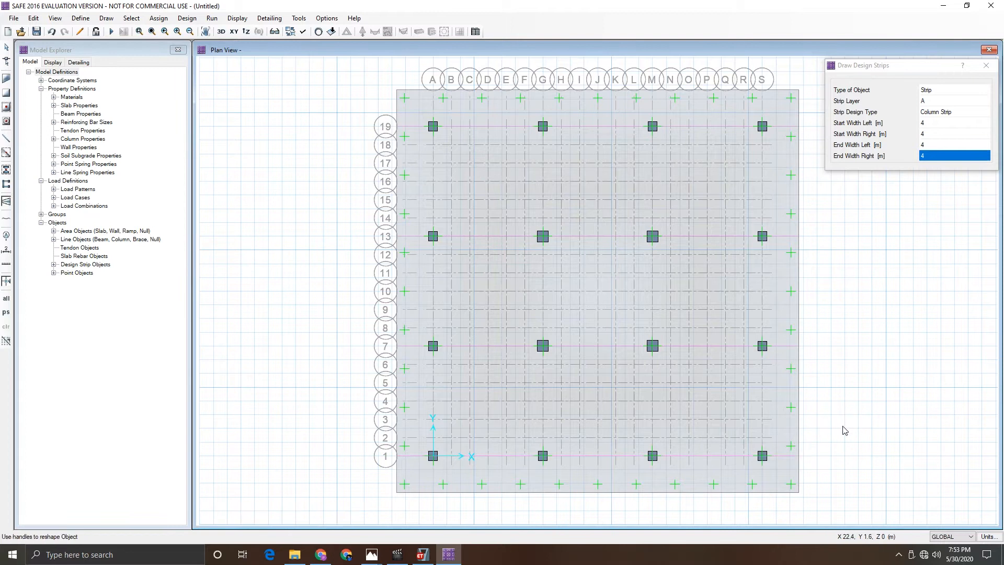
- Switch the strip layer to B and draw vertical strips along grid lines A and G from top to bottom edge
click(936, 101)
click(936, 101)
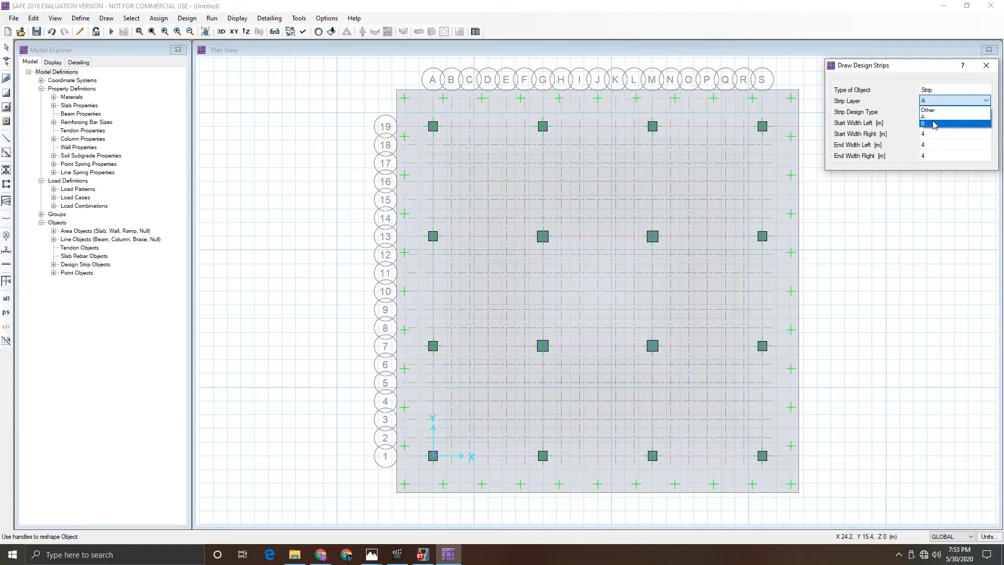
click(934, 124)
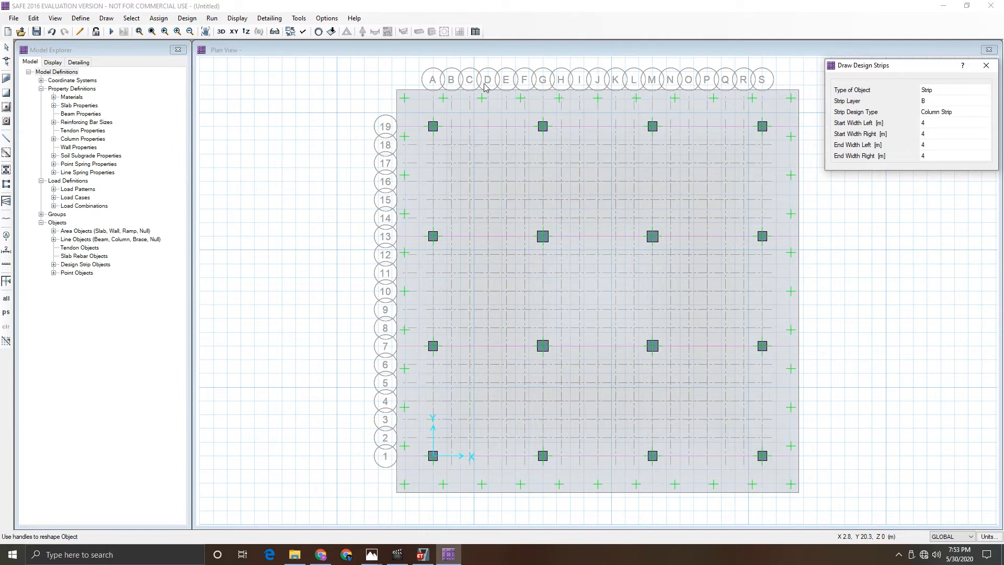
click(434, 93)
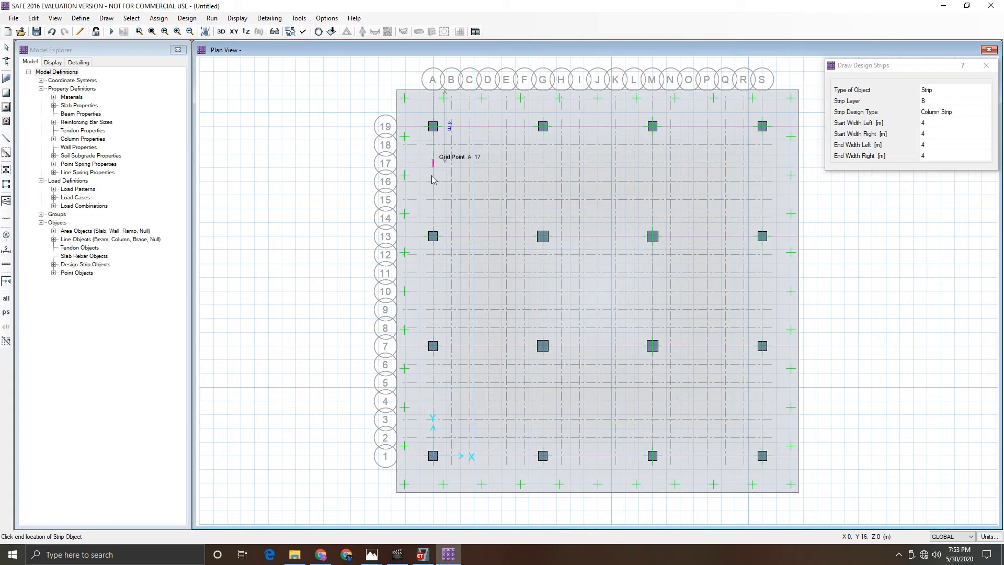
click(433, 492)
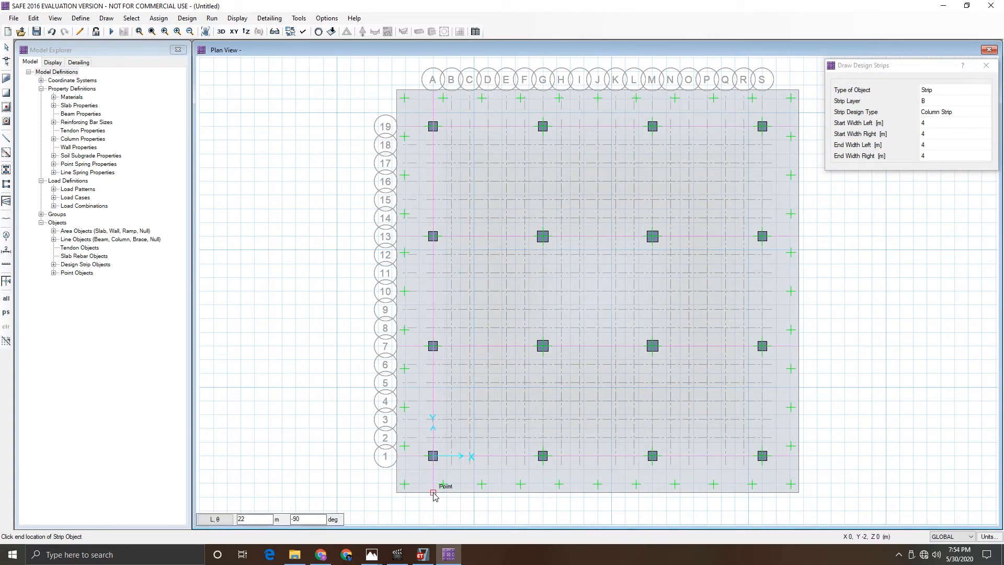
right_click(442, 514)
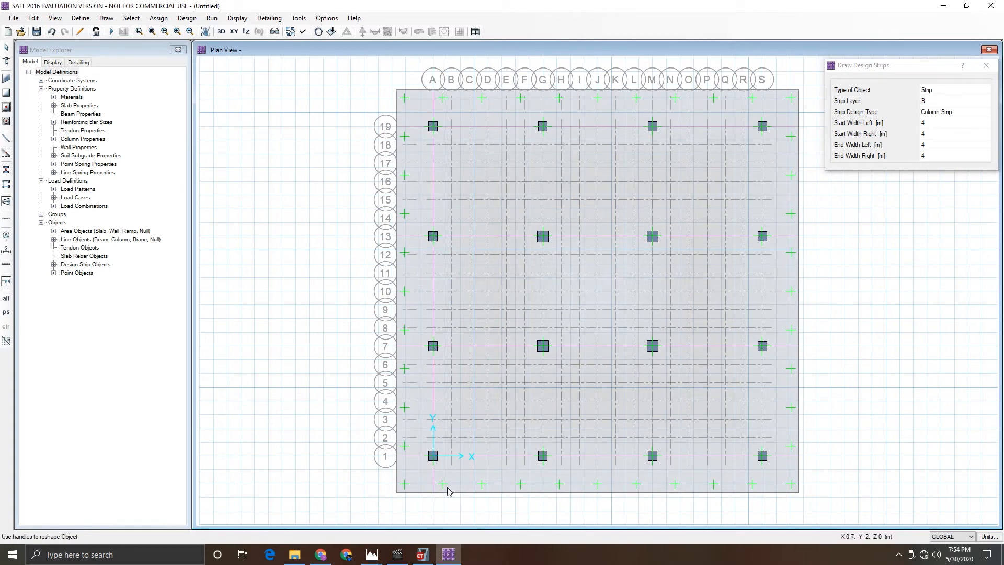
click(544, 94)
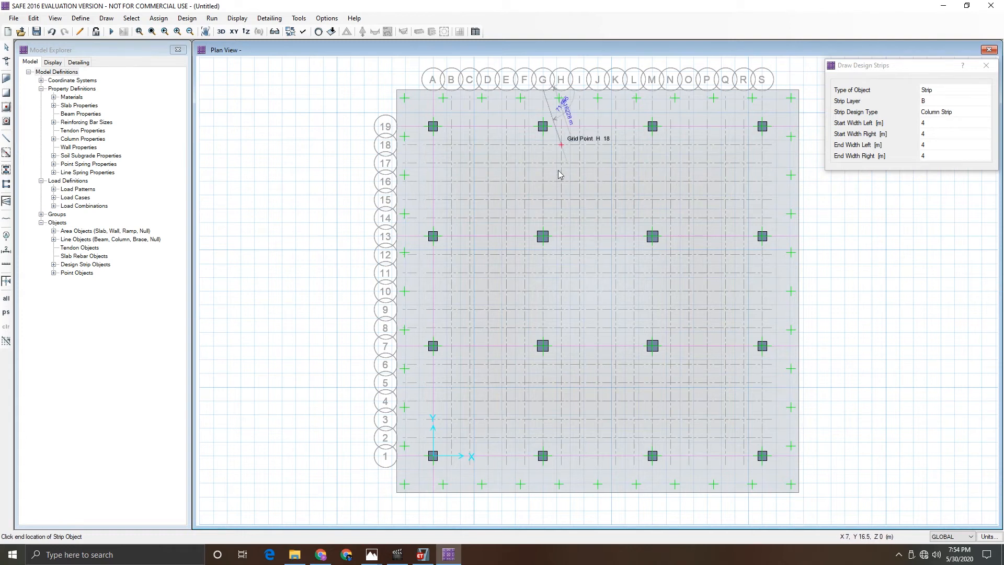
click(544, 496)
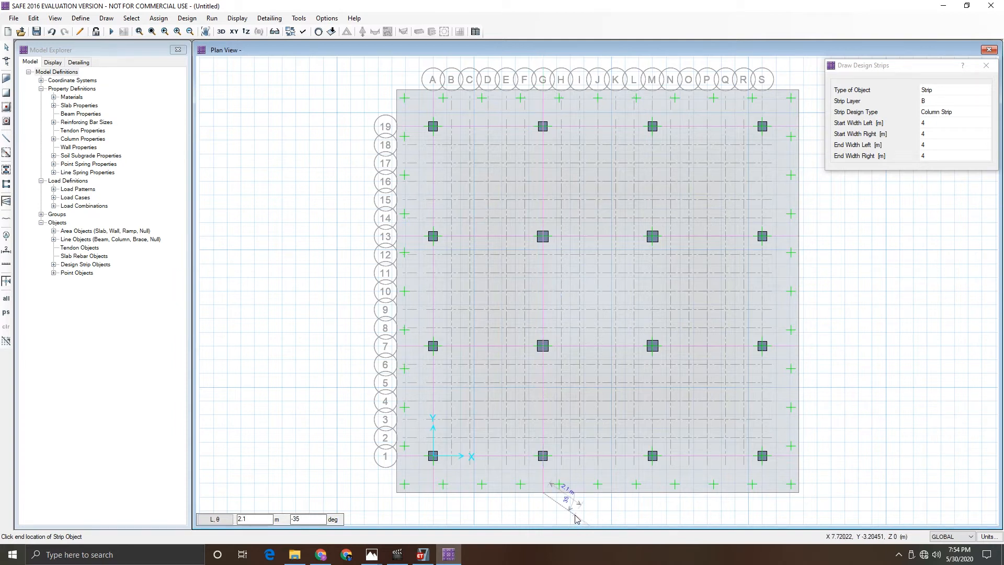
right_click(576, 516)
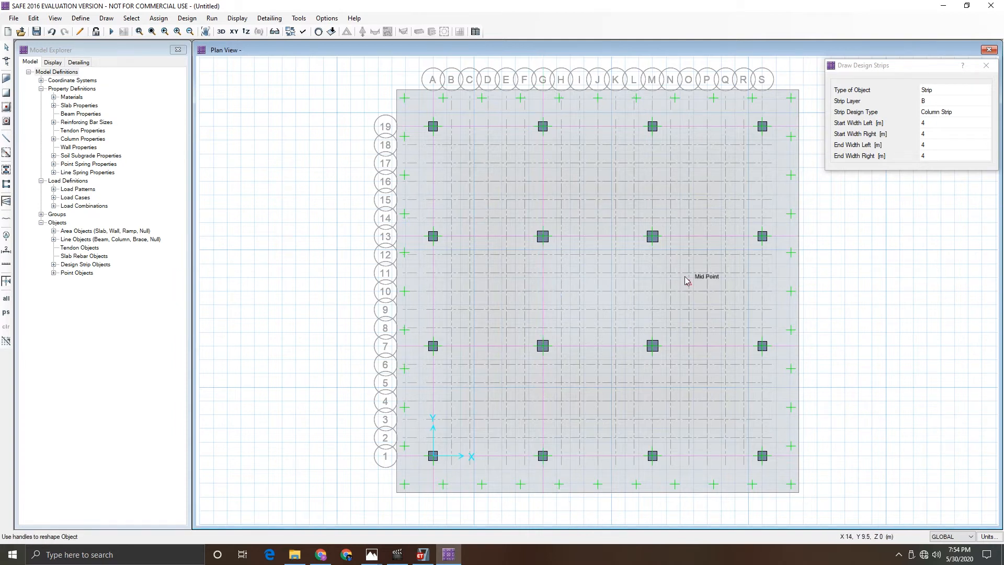
- Draw layer B strips along grid lines M and S from top to bottom edge, then exit strip drawing
click(653, 94)
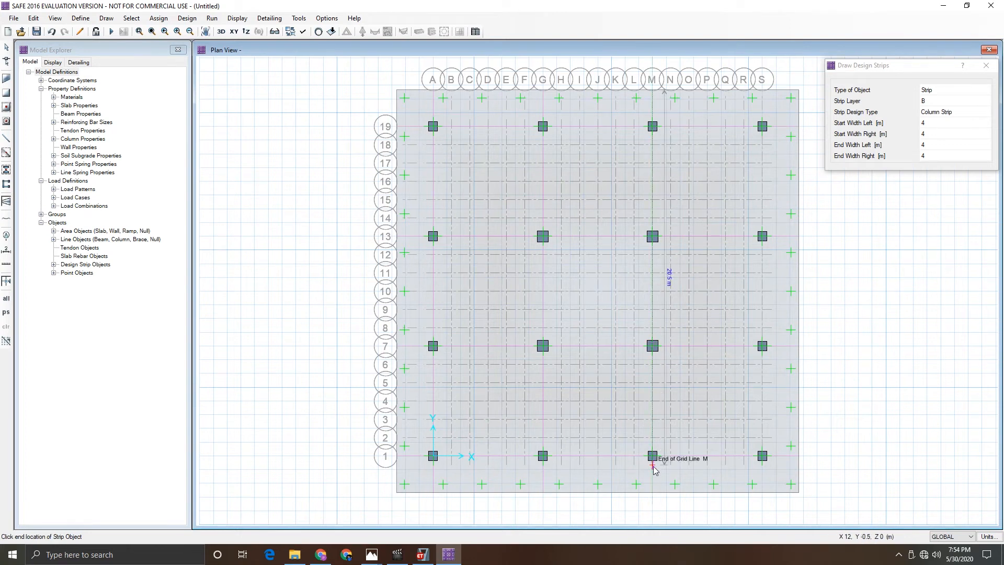
click(653, 493)
right_click(685, 514)
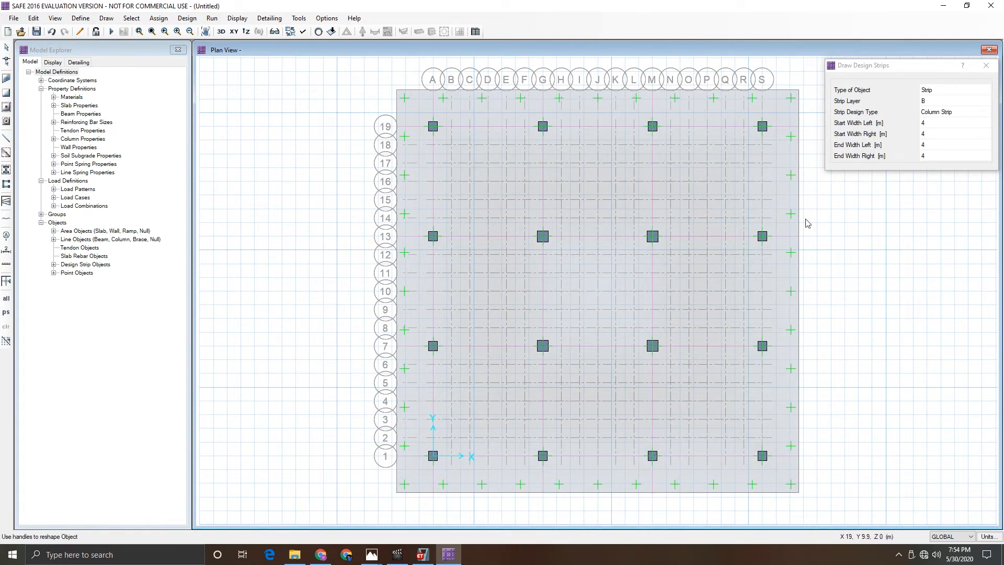
click(763, 94)
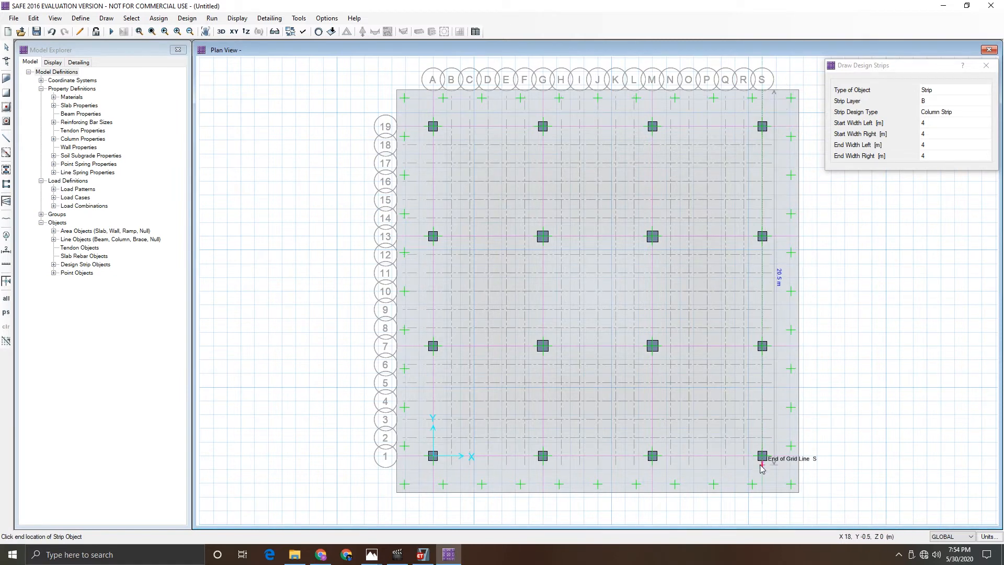
click(763, 493)
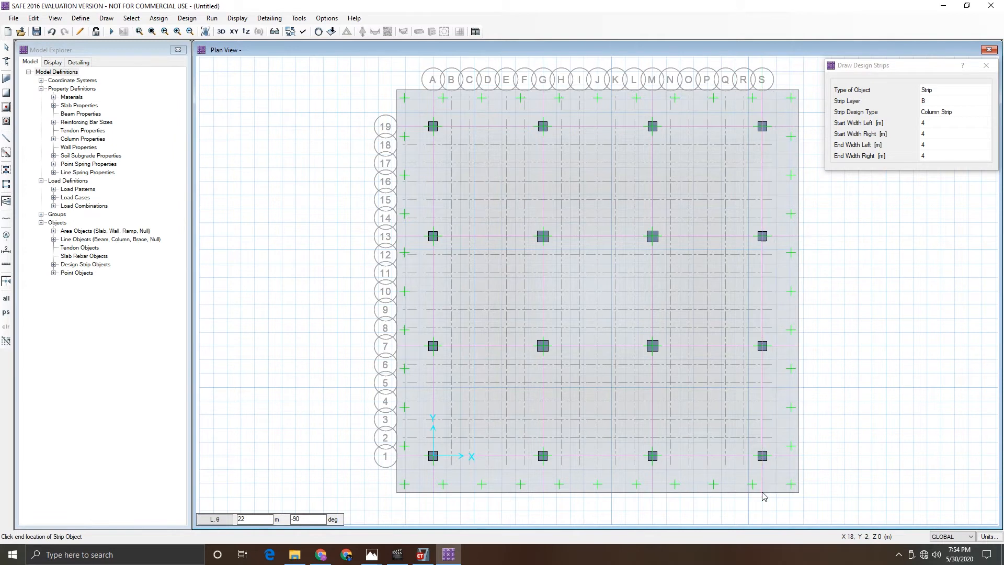
right_click(886, 454)
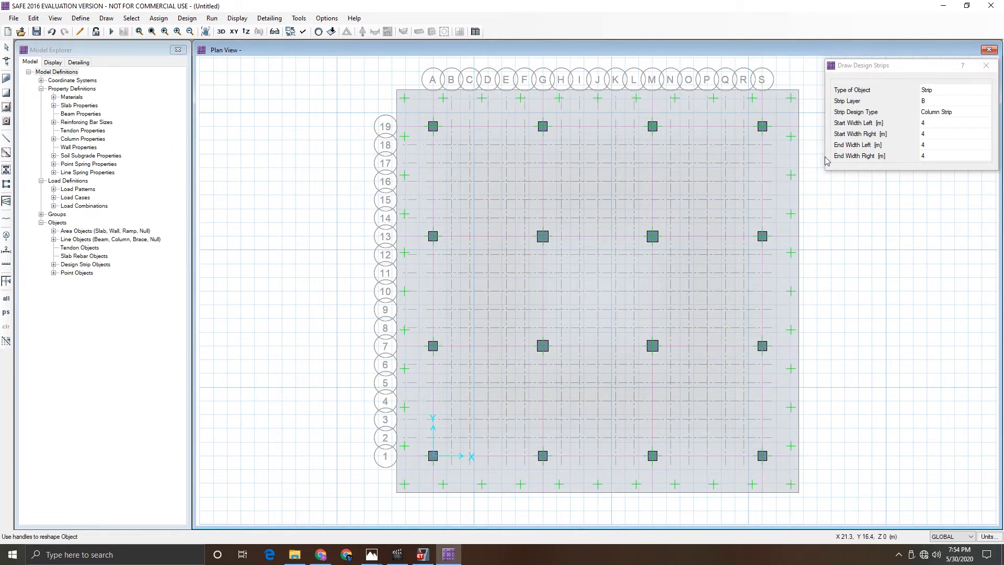
key(Escape)
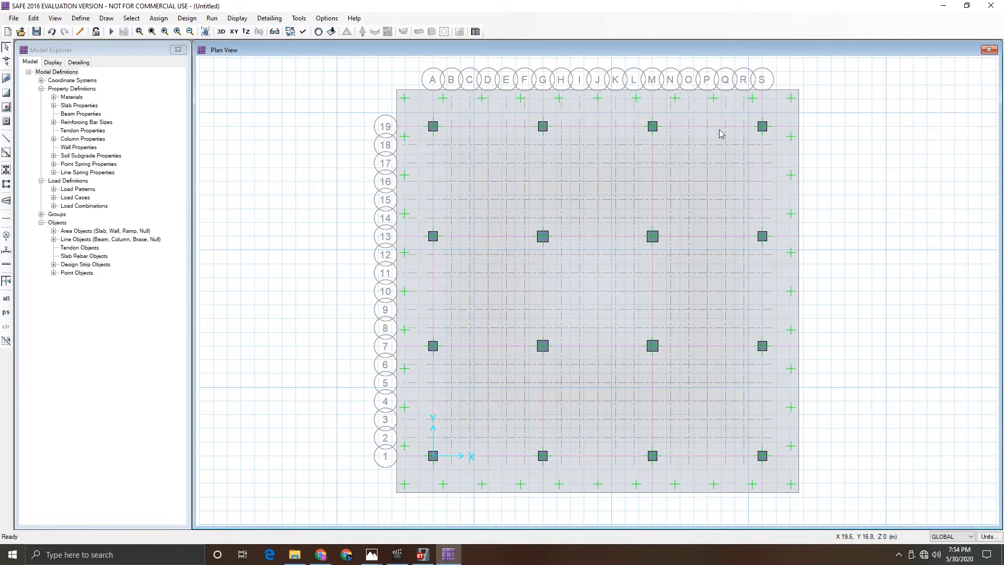
- Show design strip labels, widths and stations in the plan view to inspect the strip layout
click(306, 34)
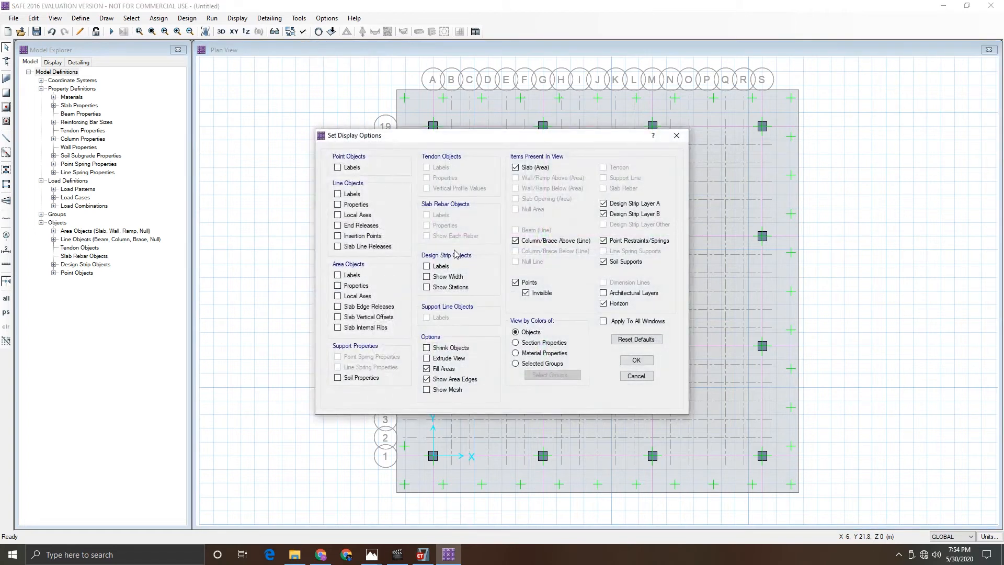
click(428, 267)
click(427, 277)
click(427, 287)
click(640, 362)
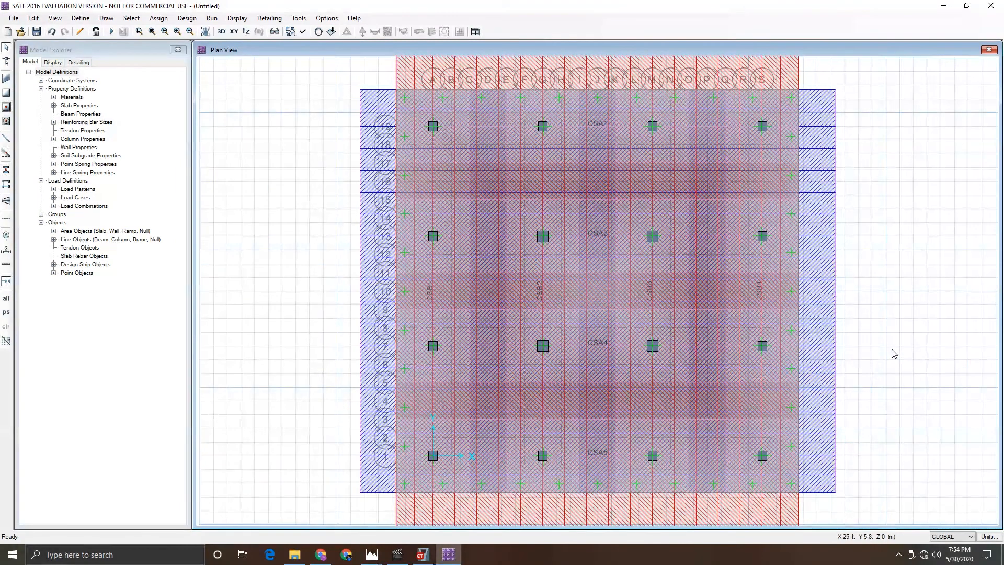
scroll(894, 354, down, 1)
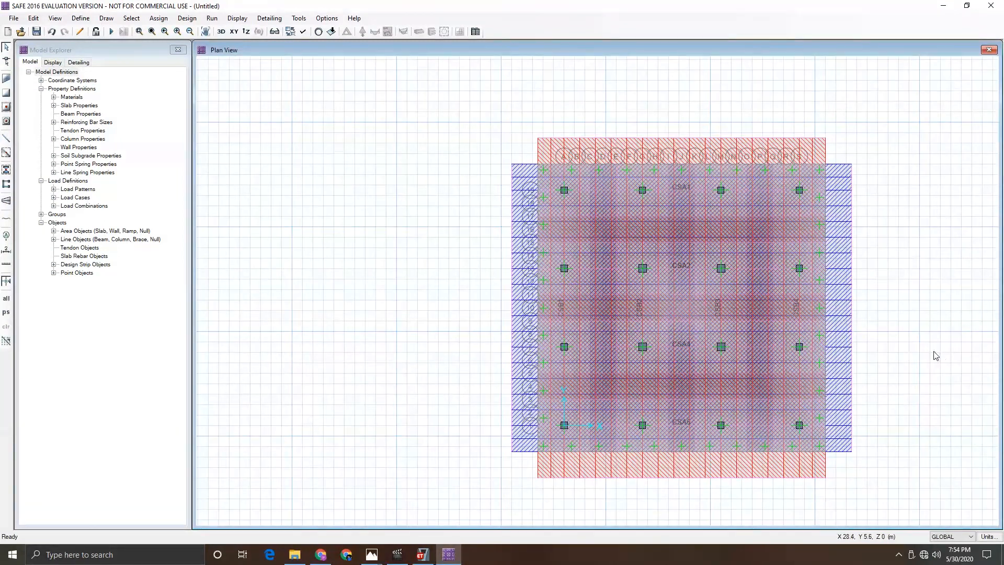
scroll(937, 357, up, 1)
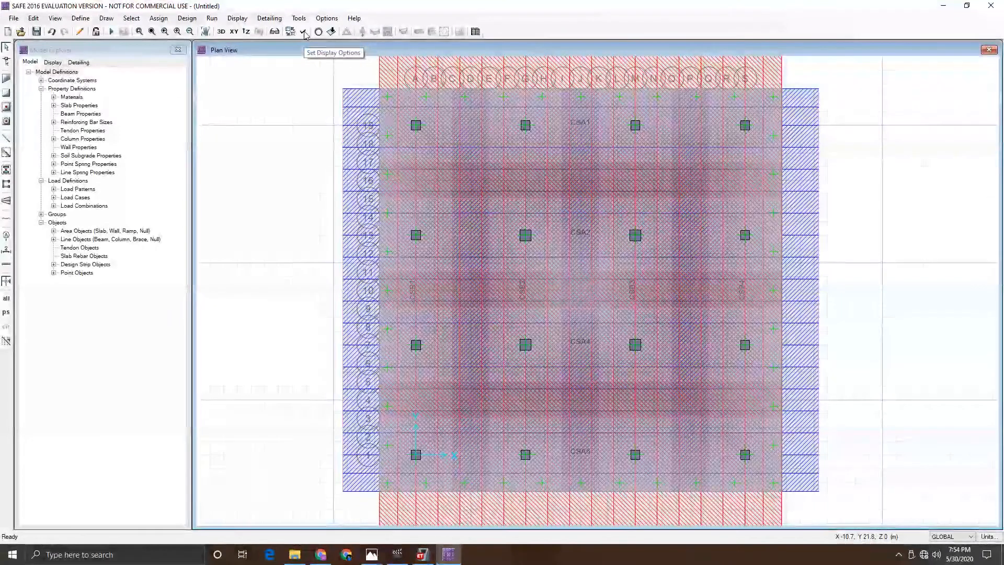
- Hide the design strip labels, widths and stations in the display options
click(303, 32)
click(426, 266)
click(427, 277)
click(427, 287)
click(637, 361)
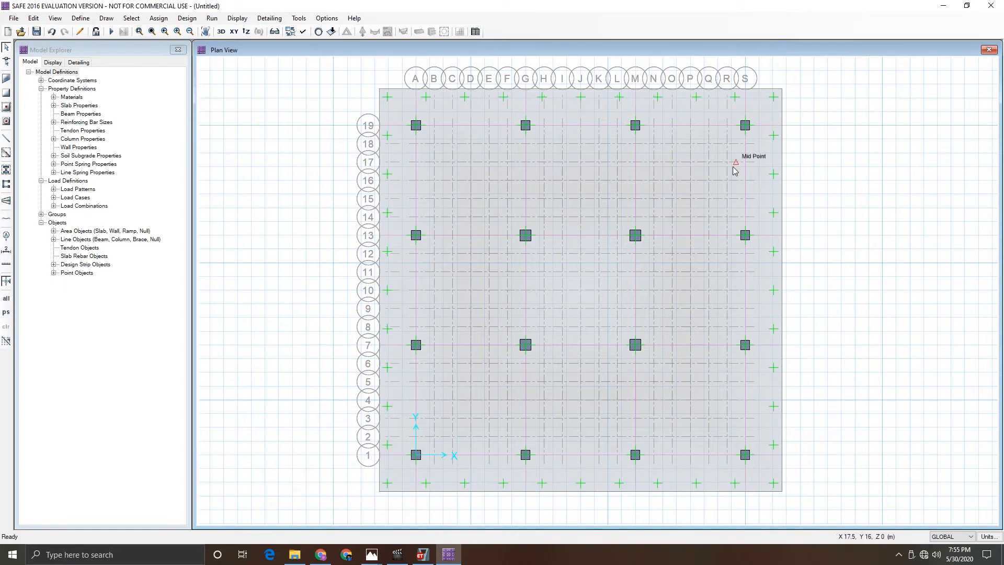
- Overwrite the mat slab's design rebar material to HYSD500 in its object information
right_click(764, 191)
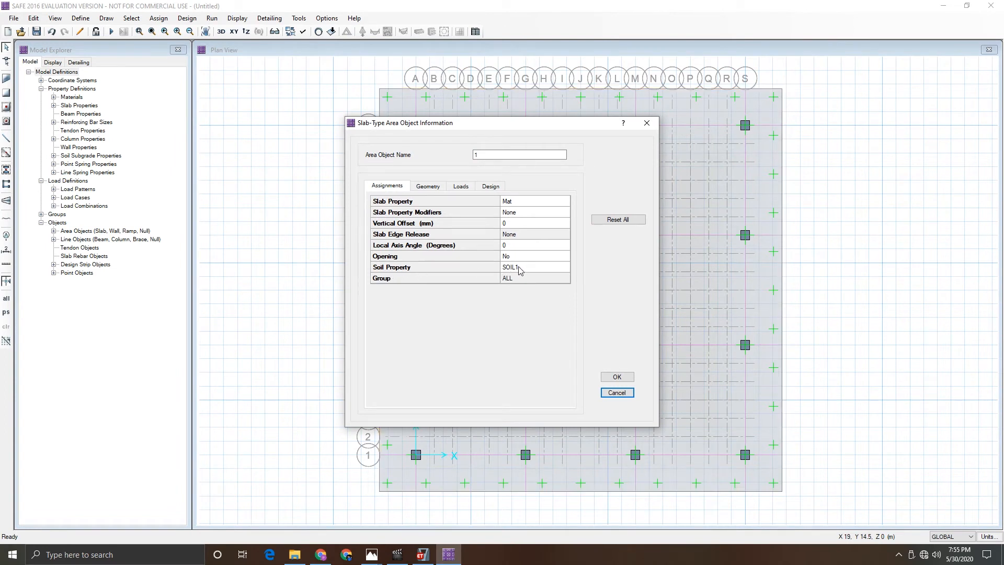
click(492, 187)
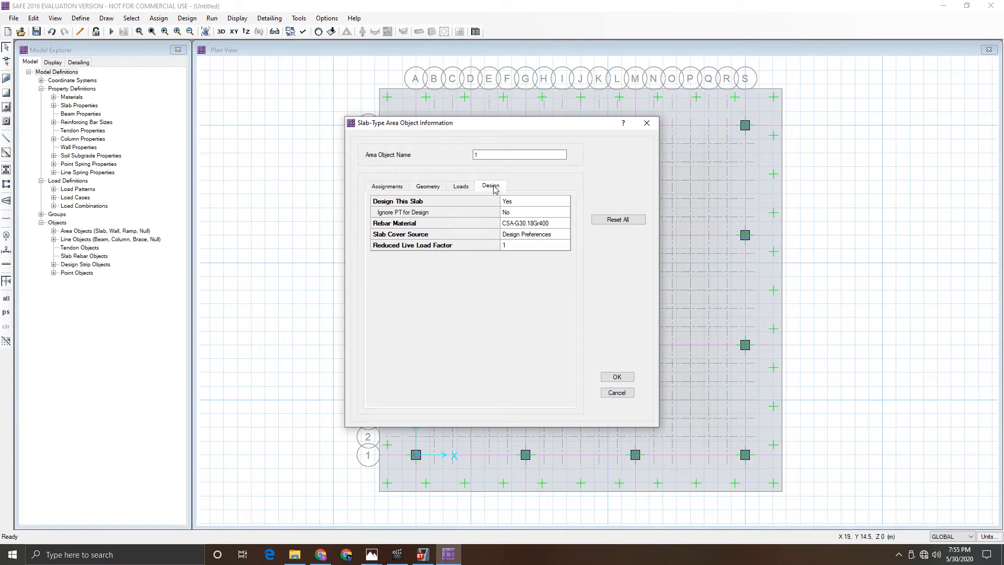
click(540, 227)
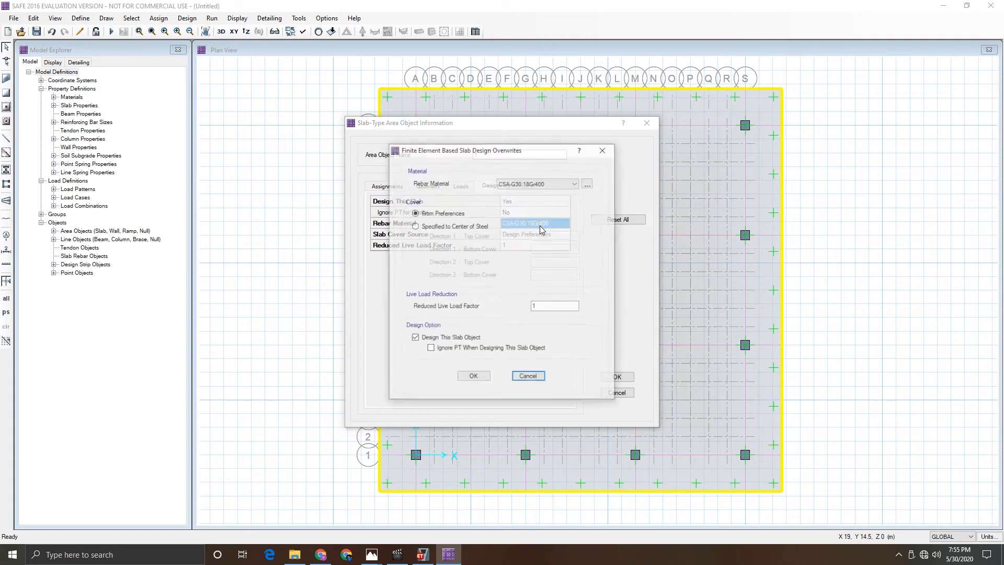
click(534, 185)
click(524, 200)
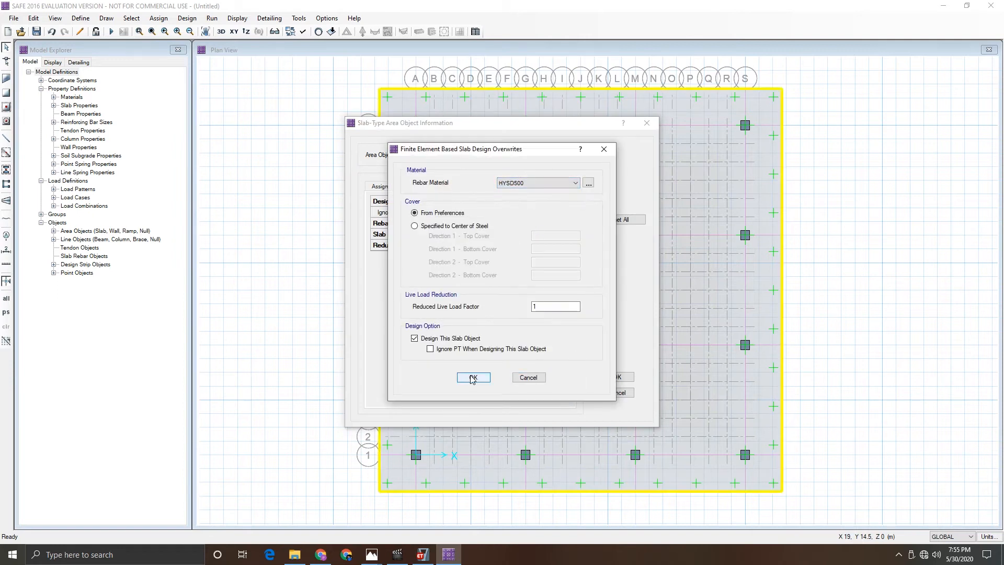
click(487, 380)
click(616, 377)
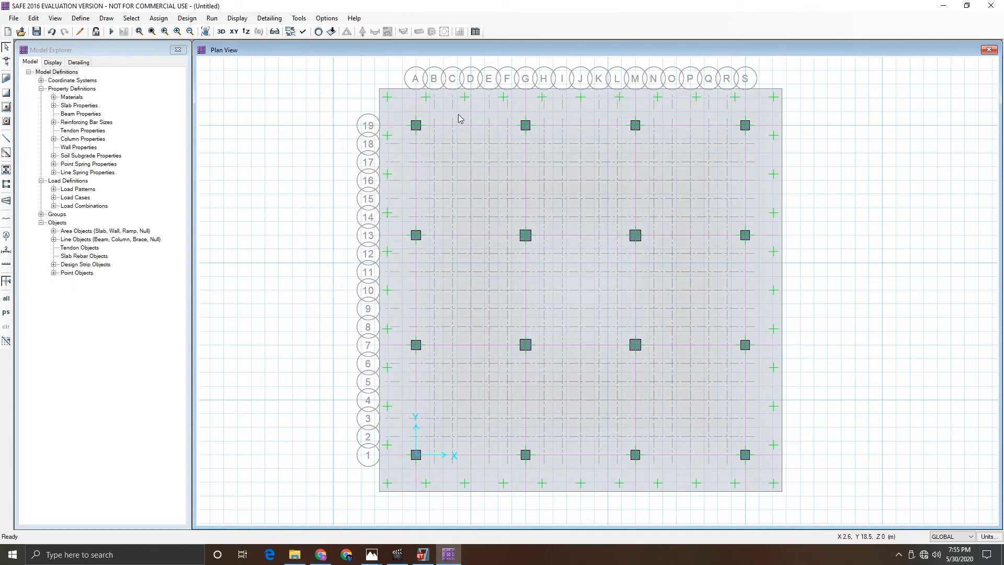
- Overwrite the layer A design strip along grid line 19 to use HYSD500 rebar material
right_click(396, 129)
click(525, 245)
click(539, 251)
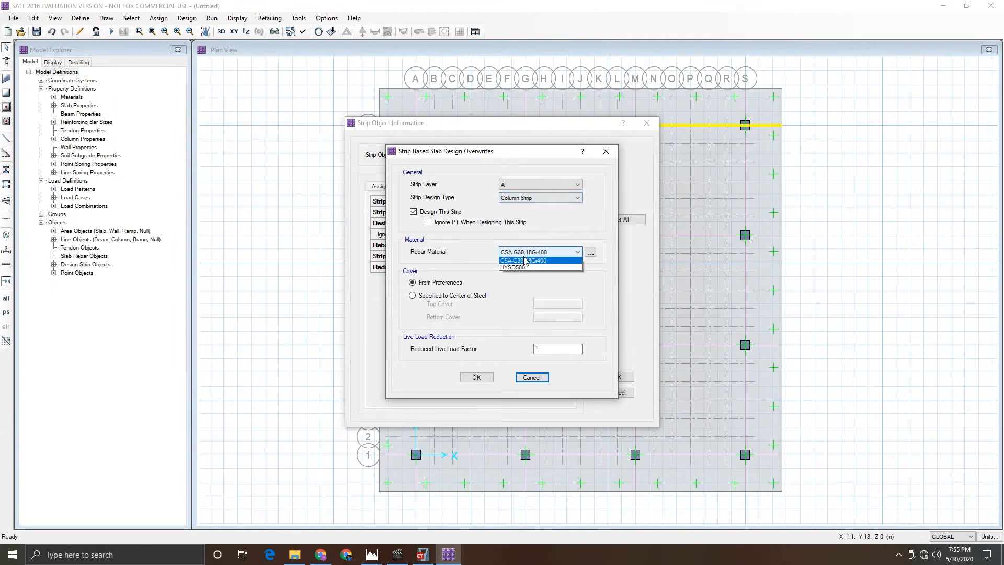
click(524, 260)
click(475, 377)
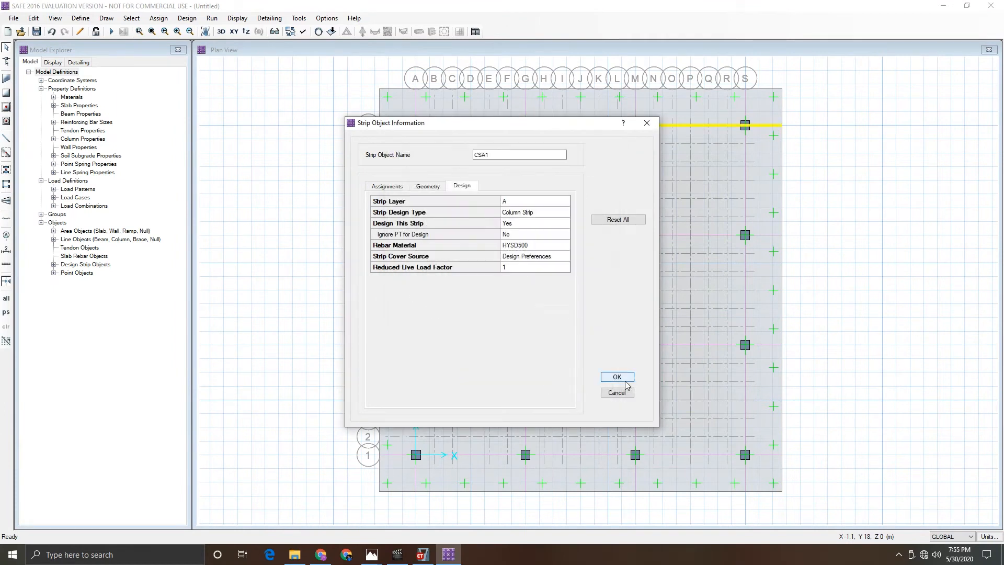
click(617, 377)
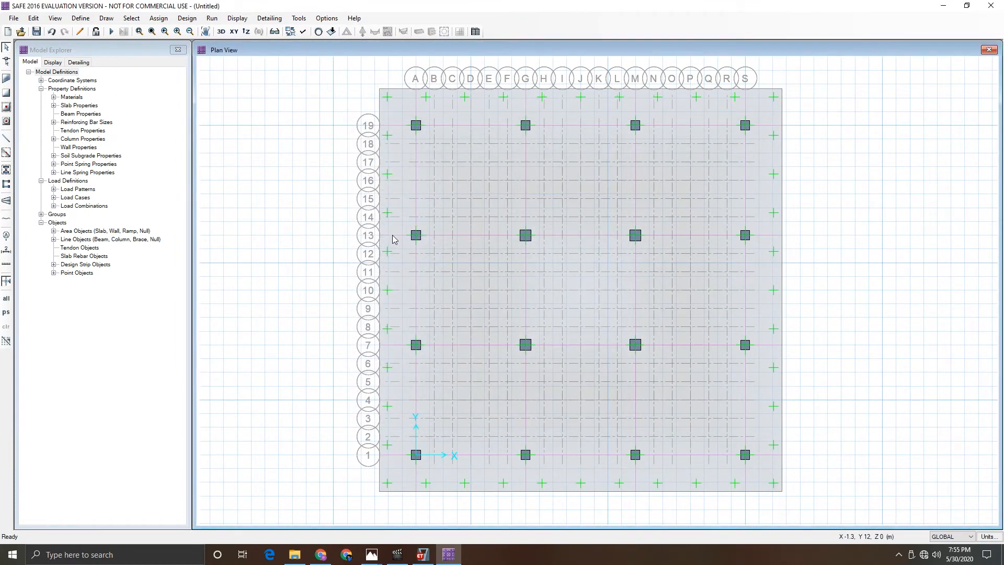
- Overwrite the layer A design strip along grid line 13 to use HYSD500 rebar material
right_click(394, 239)
click(525, 245)
click(539, 252)
click(541, 268)
click(476, 377)
click(617, 377)
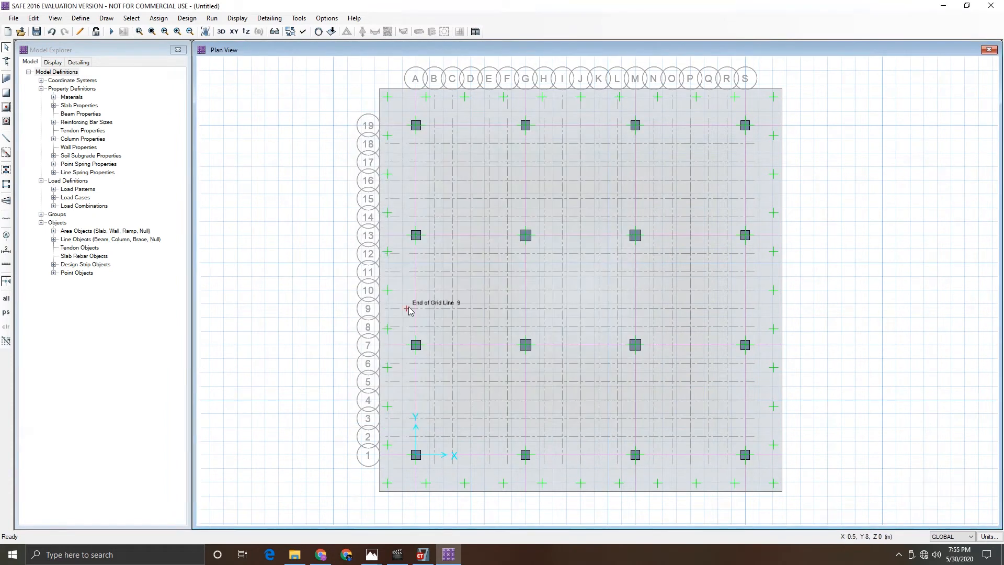
- Overwrite the layer A design strip along grid line 7 to use HYSD500 rebar material
right_click(396, 347)
click(547, 257)
click(547, 256)
click(541, 265)
click(477, 377)
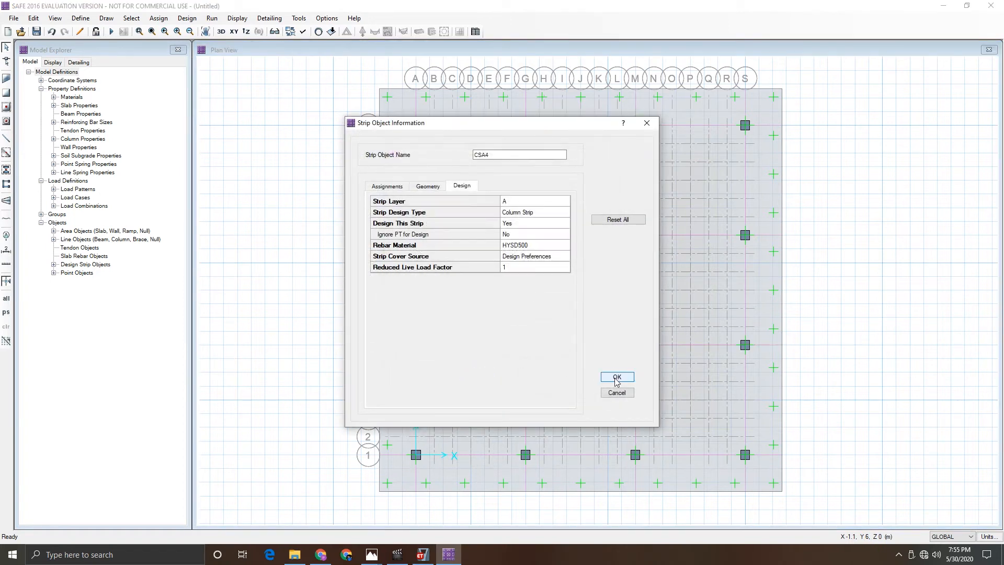
click(611, 379)
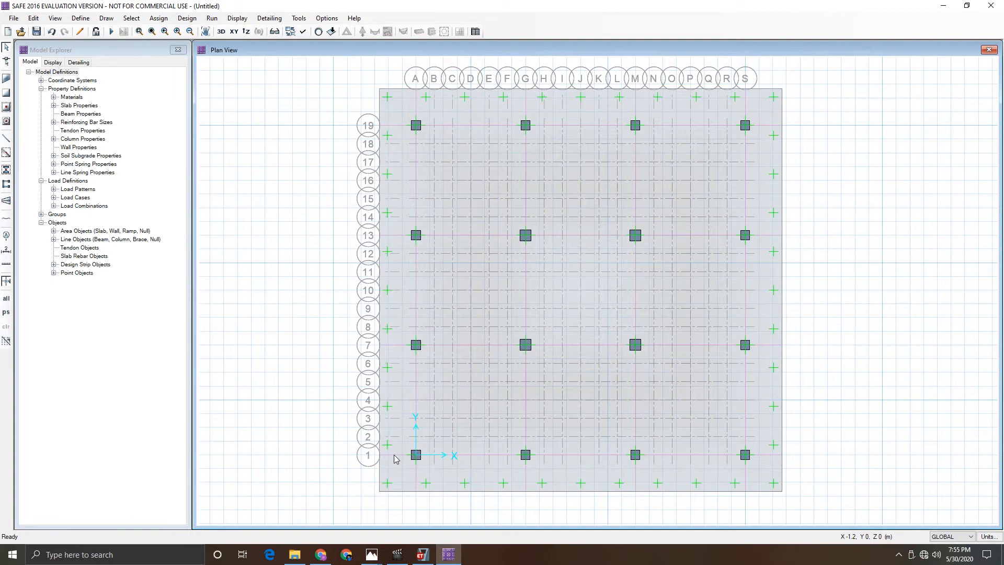
- Overwrite the layer A design strip along grid line 1 to use HYSD500 rebar material
right_click(395, 460)
click(522, 247)
click(541, 260)
click(541, 260)
click(539, 267)
click(476, 377)
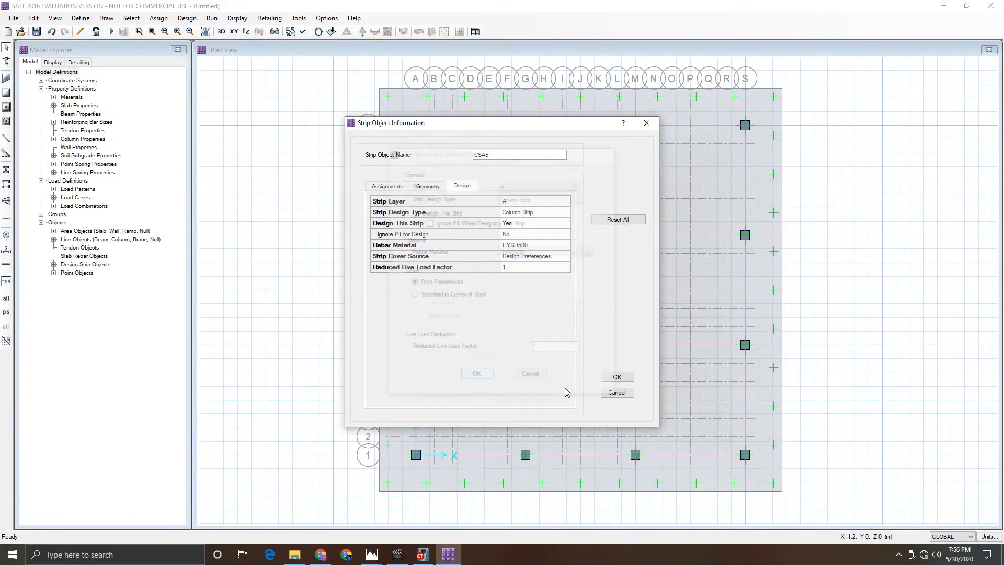
click(617, 377)
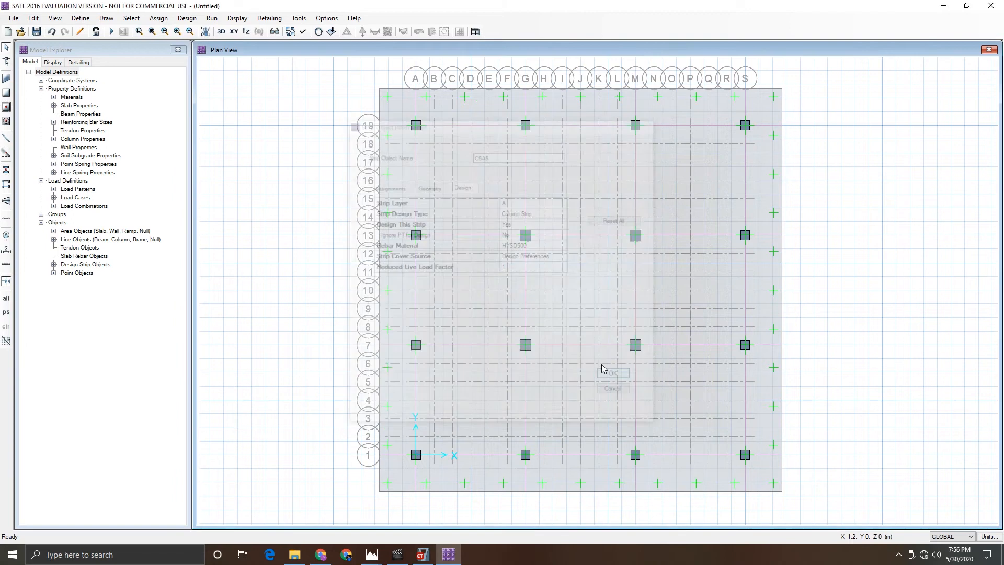
- Overwrite the layer B design strip along grid line A to use HYSD500 rebar material
right_click(417, 111)
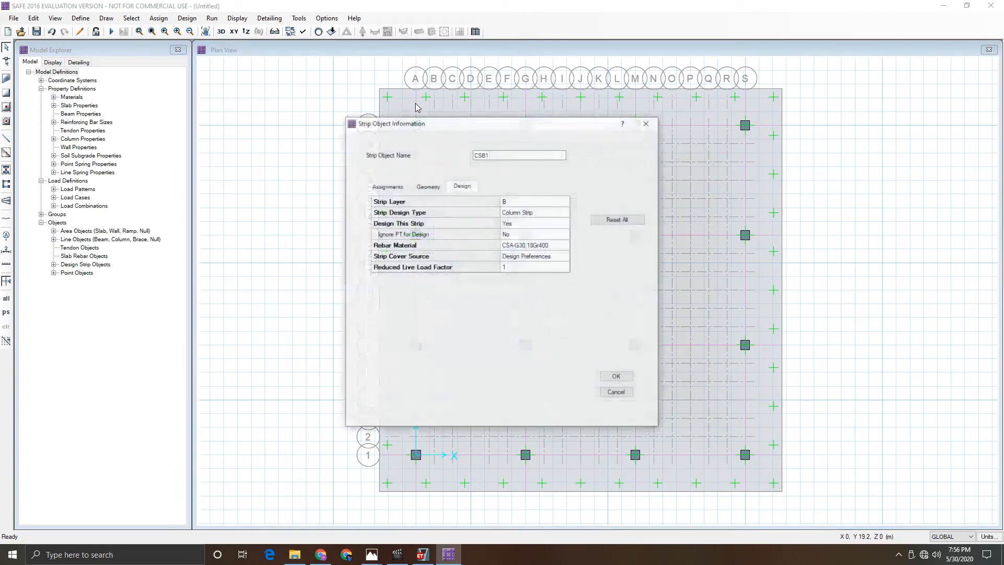
click(533, 213)
click(596, 151)
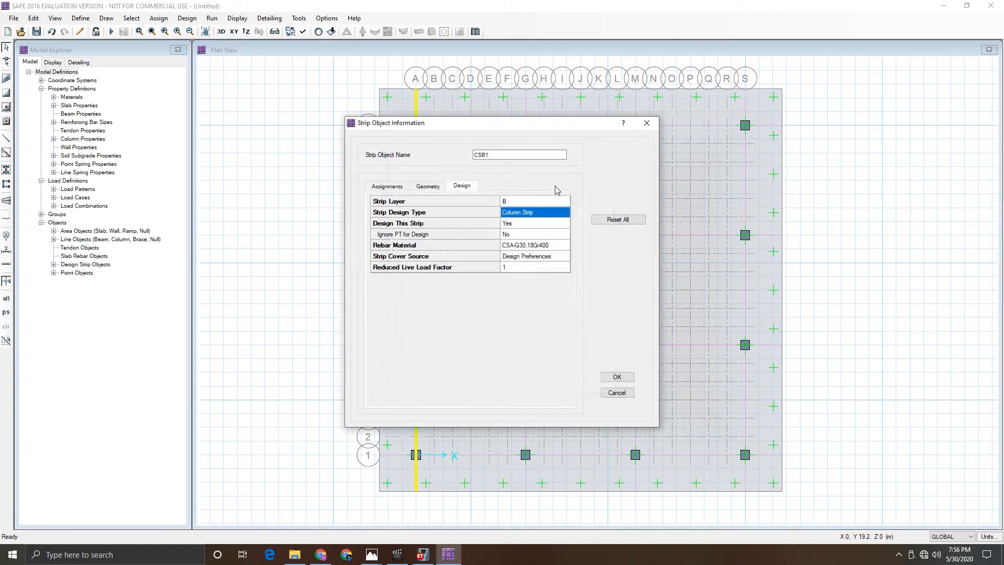
click(534, 249)
click(577, 251)
click(534, 268)
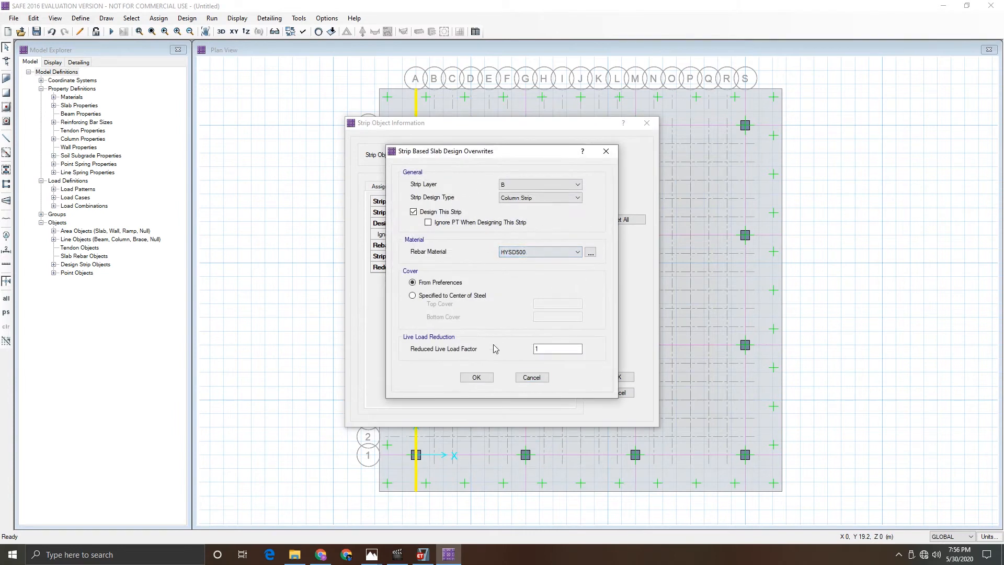
click(476, 377)
click(620, 377)
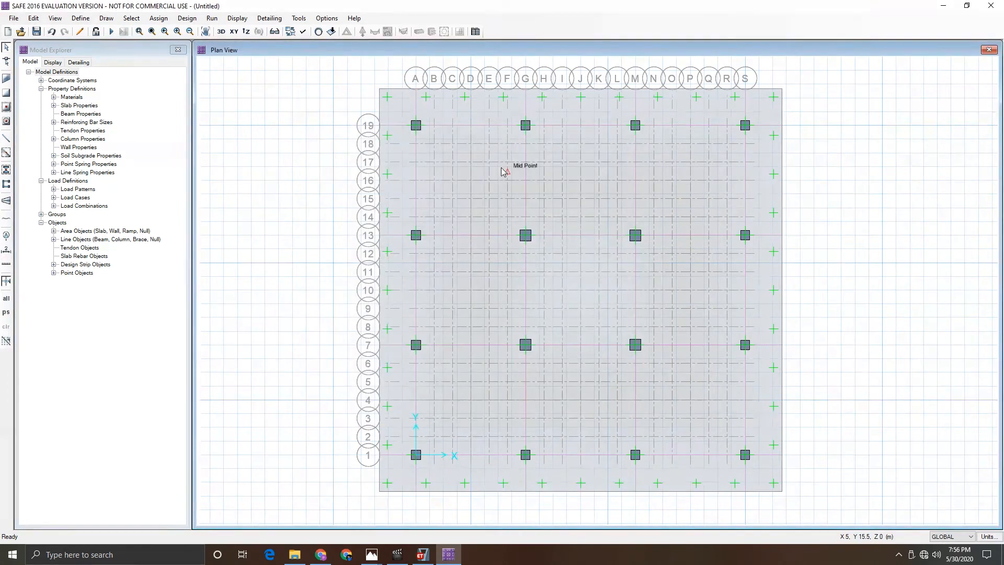
- Overwrite the layer B design strip along grid line G to use HYSD500 rebar material
right_click(526, 110)
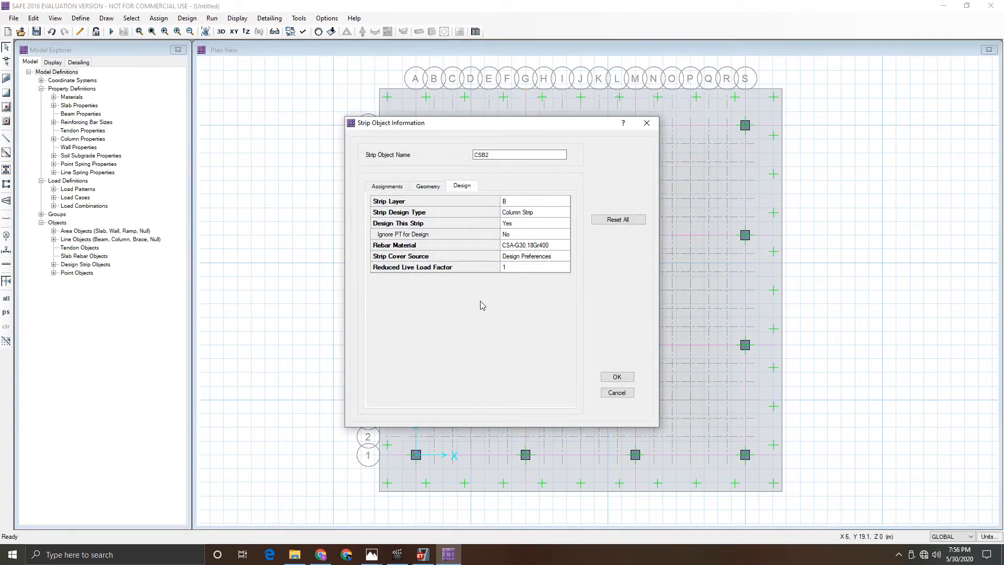
click(525, 245)
click(558, 252)
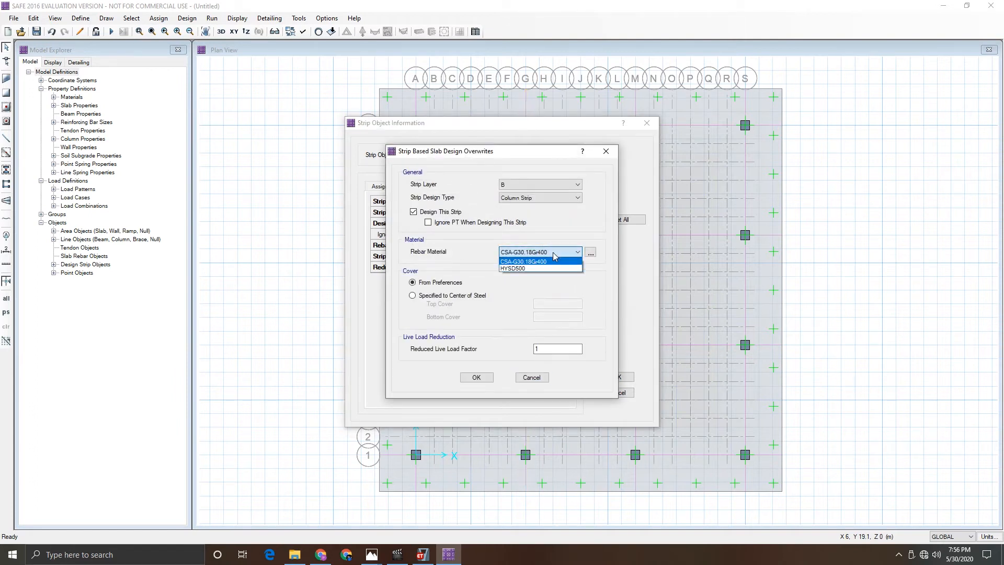
click(529, 268)
click(476, 377)
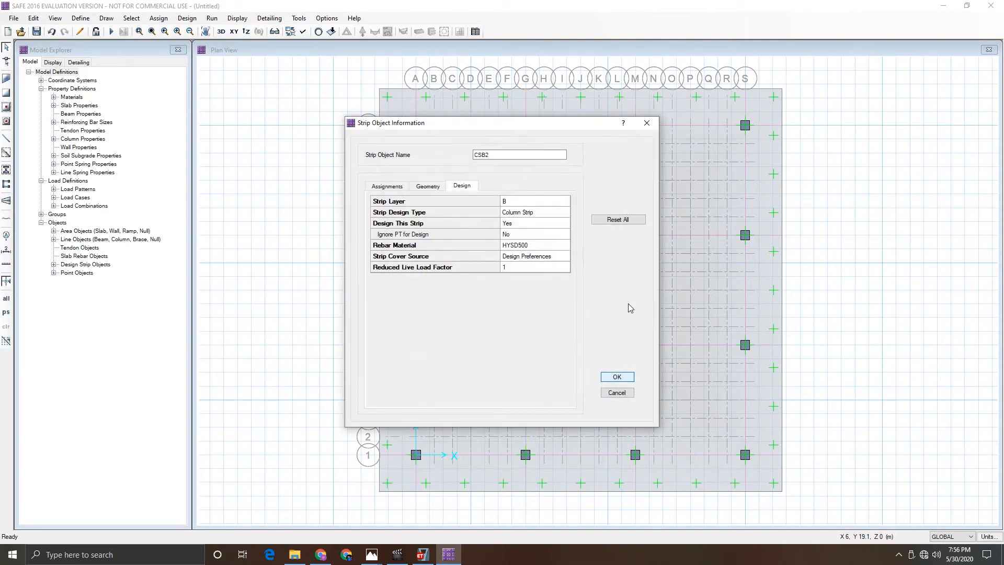
click(618, 377)
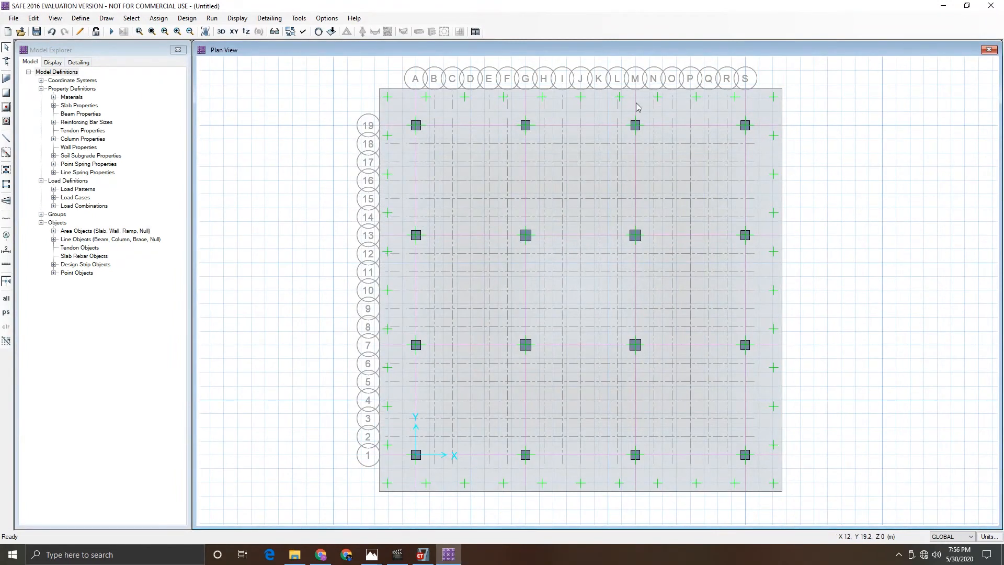
- Overwrite the layer B design strip along grid line M to use HYSD500 rebar material
right_click(637, 107)
double_click(528, 245)
click(531, 251)
click(533, 268)
click(477, 377)
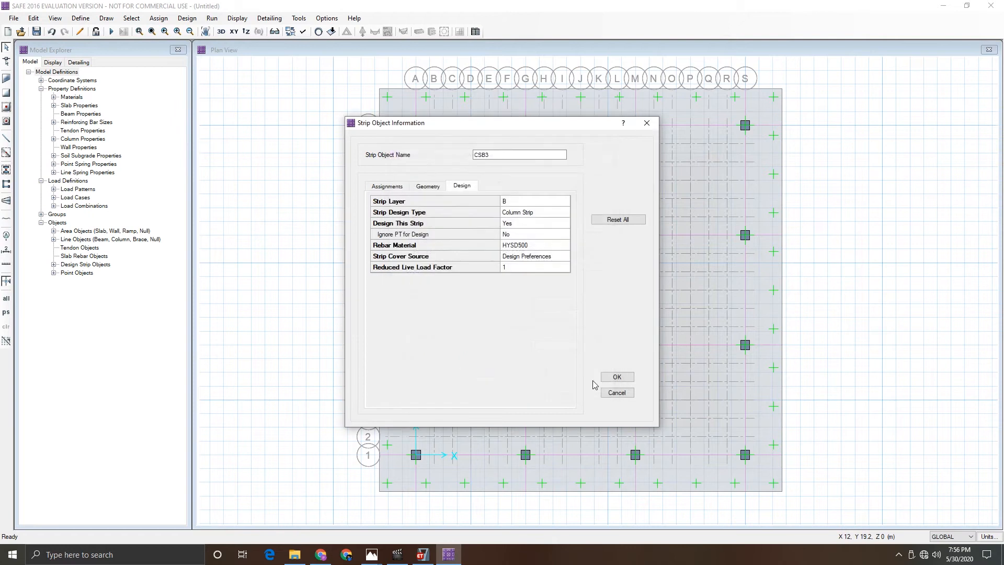
click(617, 376)
- Overwrite the layer B design strip along grid line S to use HYSD500 rebar material
right_click(746, 109)
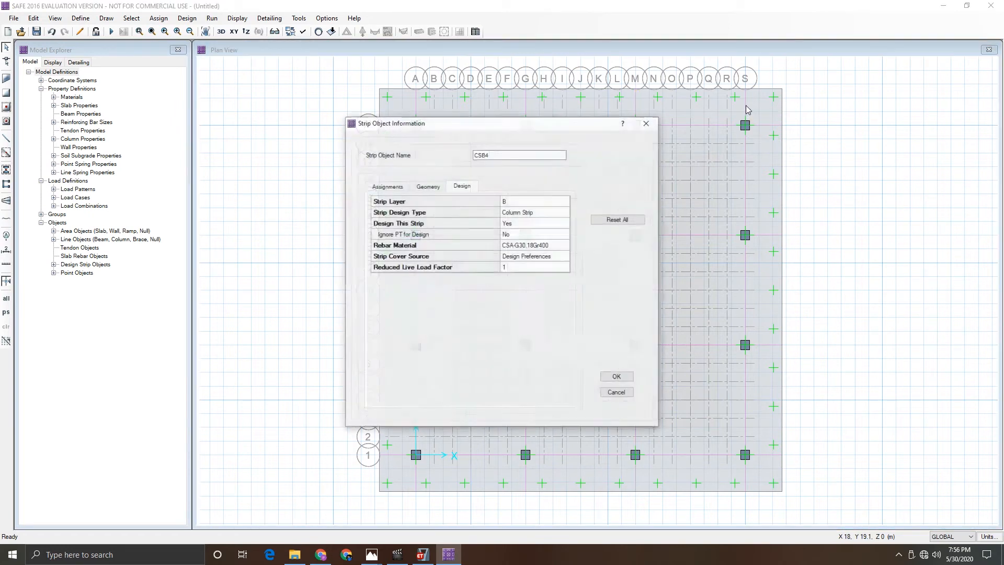
double_click(540, 246)
click(541, 252)
click(534, 268)
click(476, 377)
click(619, 377)
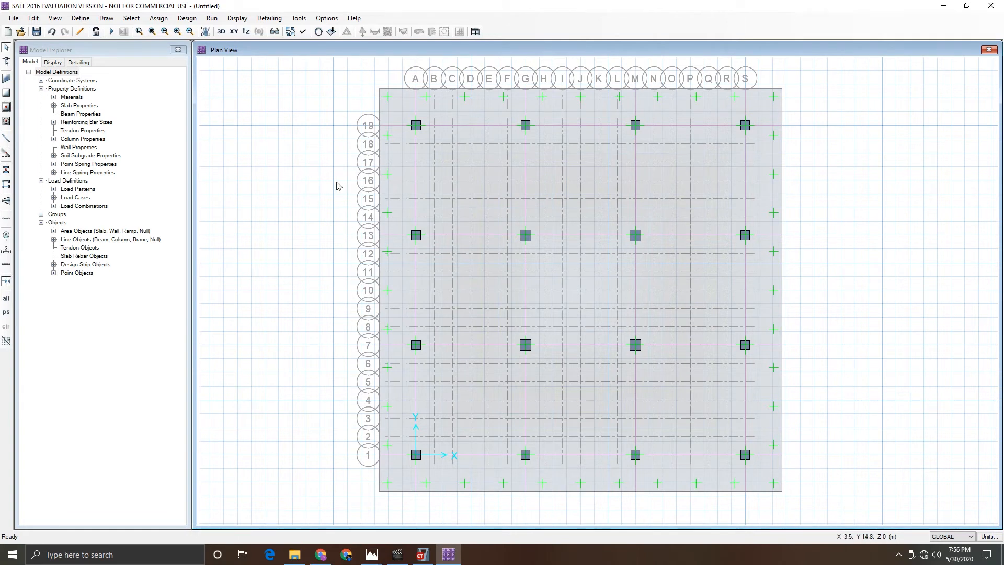
- Restore the SAFE window and resize it to occupy the left part of the screen
click(158, 18)
click(158, 19)
mouse_move(377, 560)
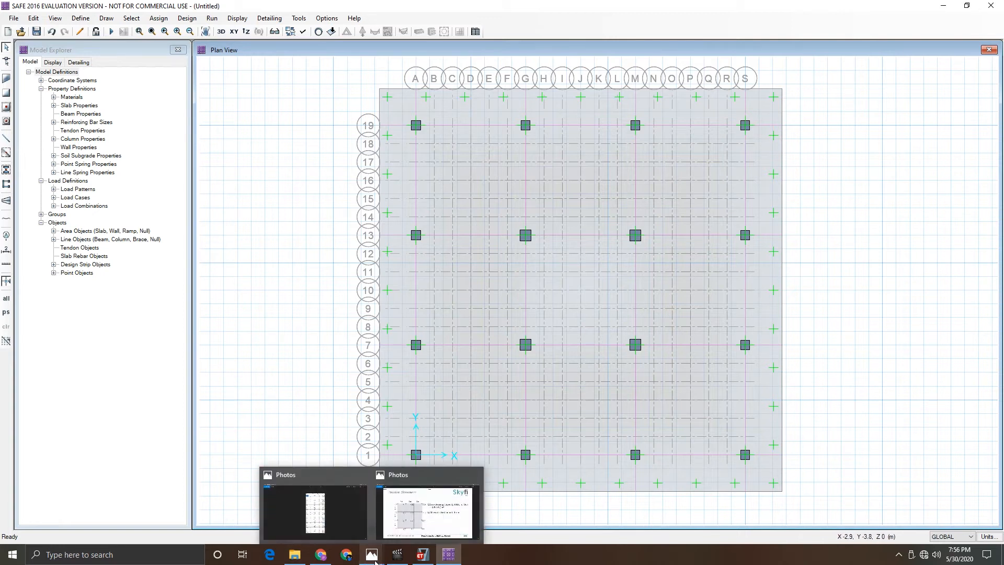
click(943, 7)
drag(687, 58, 692, 4)
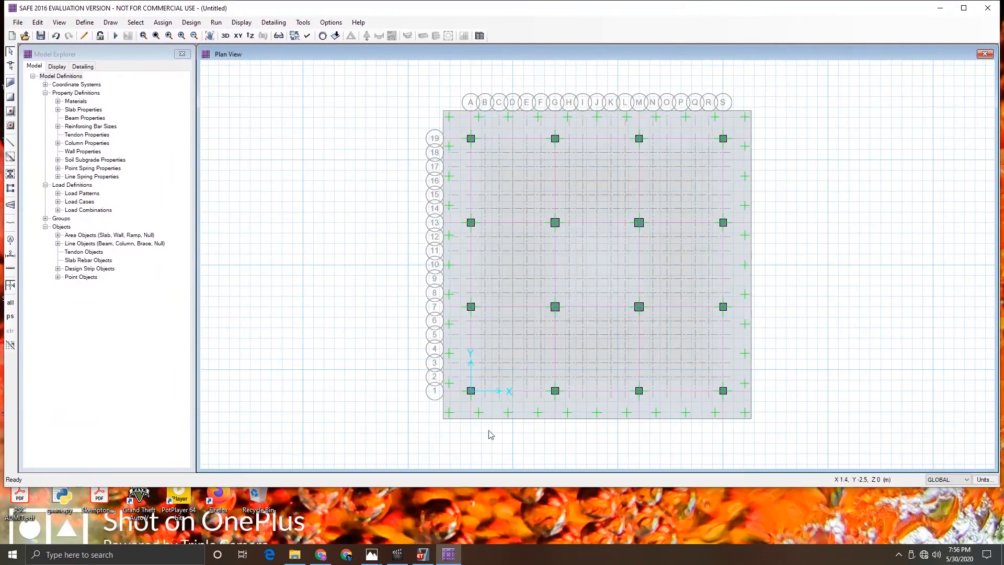
drag(474, 489, 474, 550)
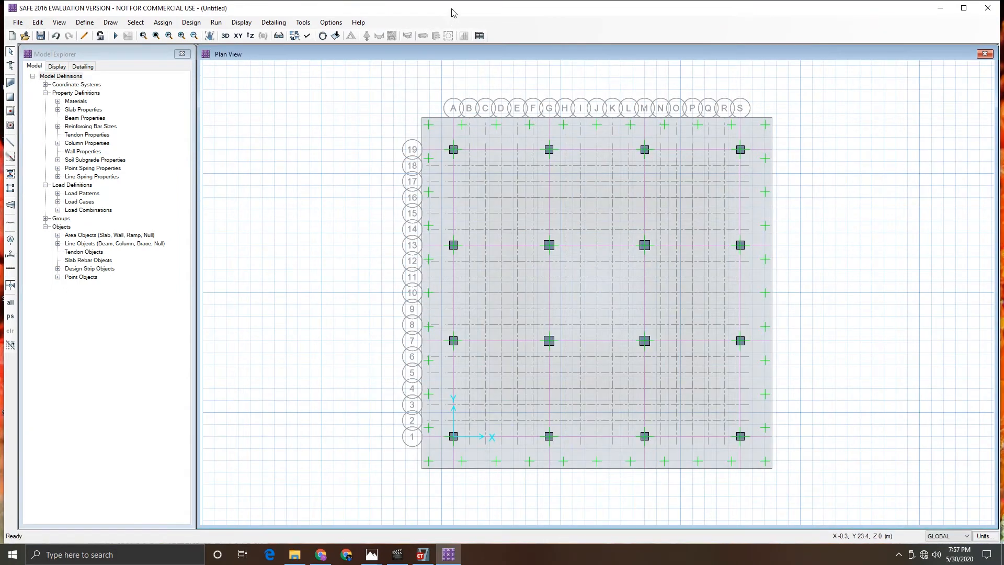
drag(453, 12, 305, 20)
drag(848, 180, 658, 195)
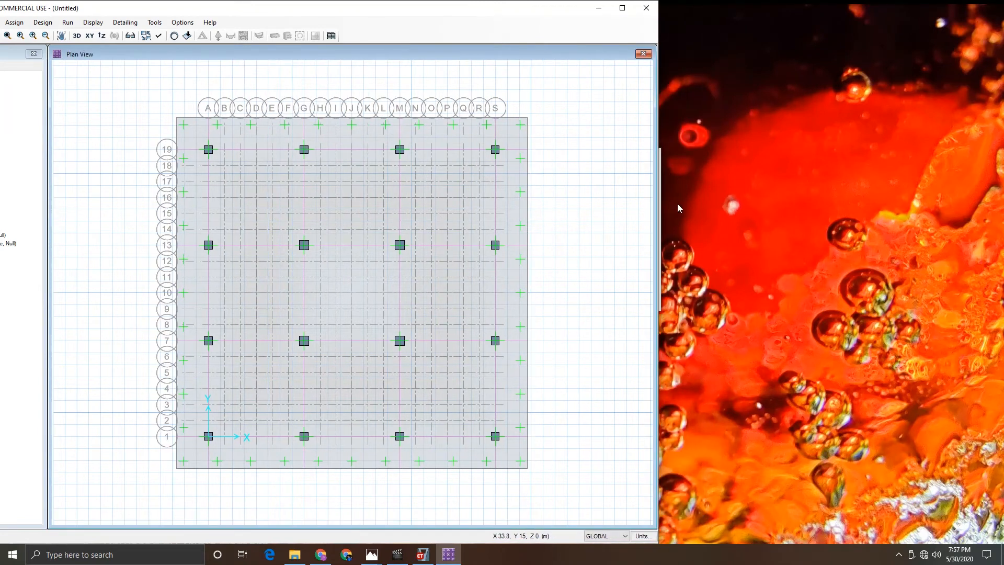
- Switch to Photos, open the Tall Building Project Result column load table and place it beside the SAFE window
click(372, 555)
mouse_move(373, 556)
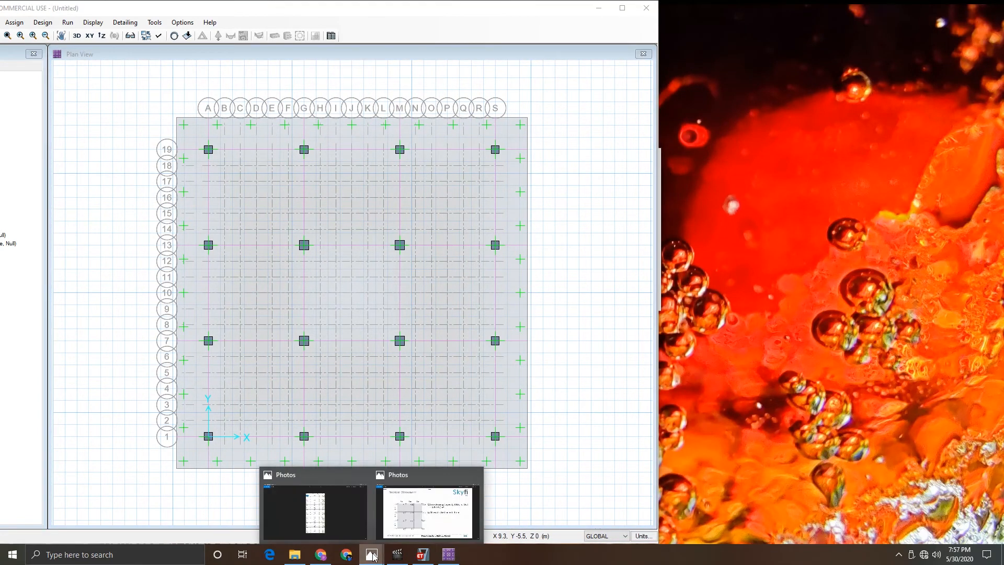
click(344, 511)
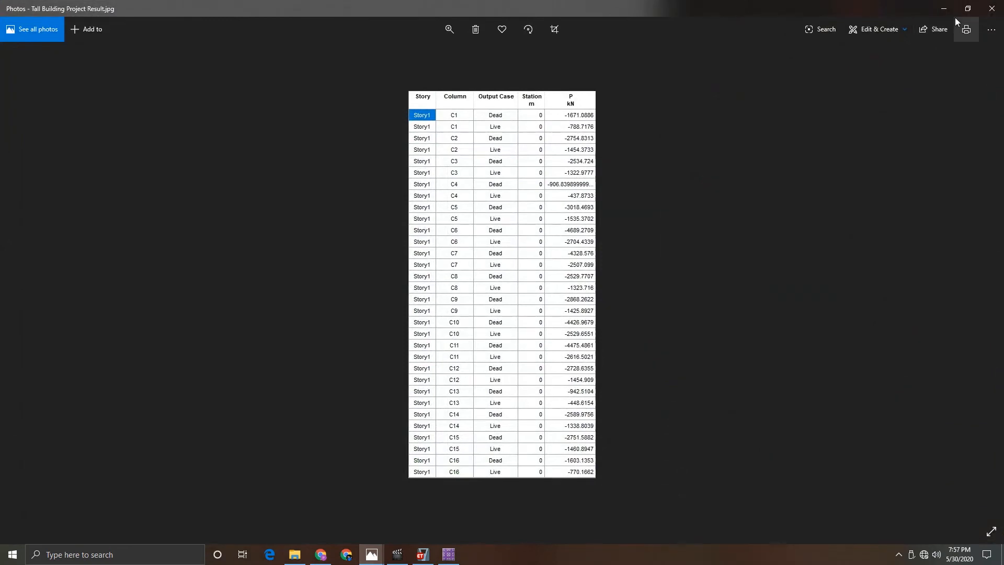
click(966, 6)
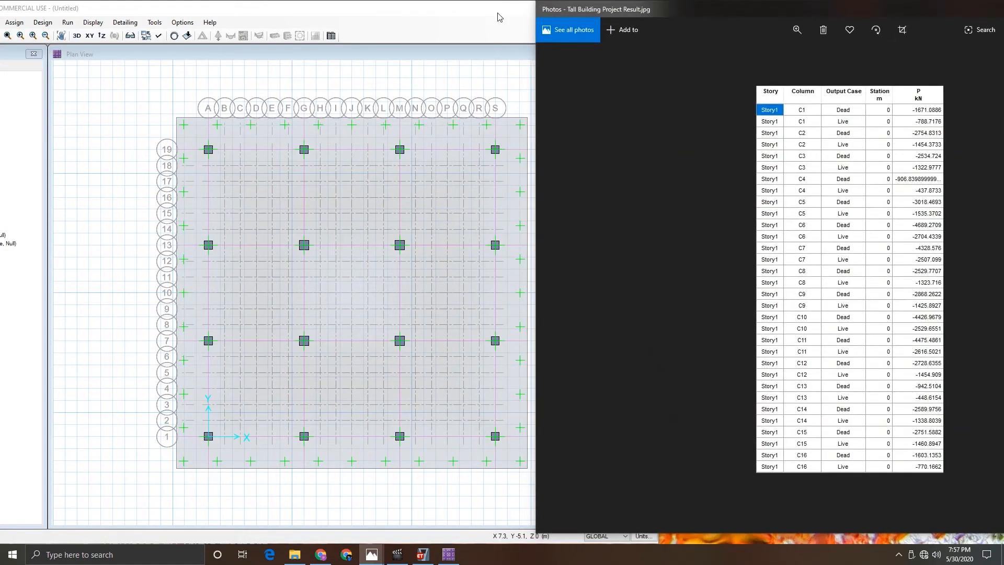
click(498, 17)
click(804, 13)
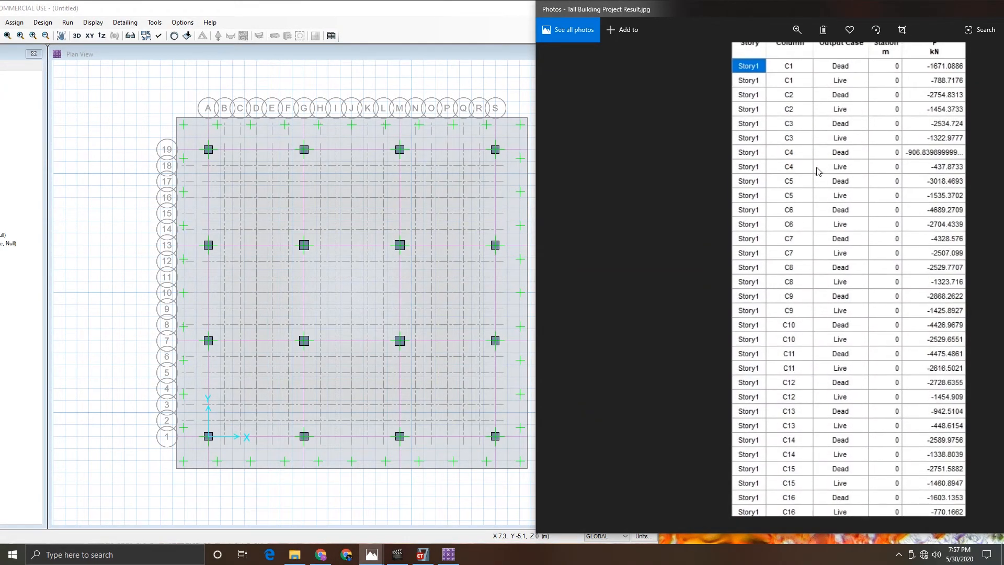
click(503, 19)
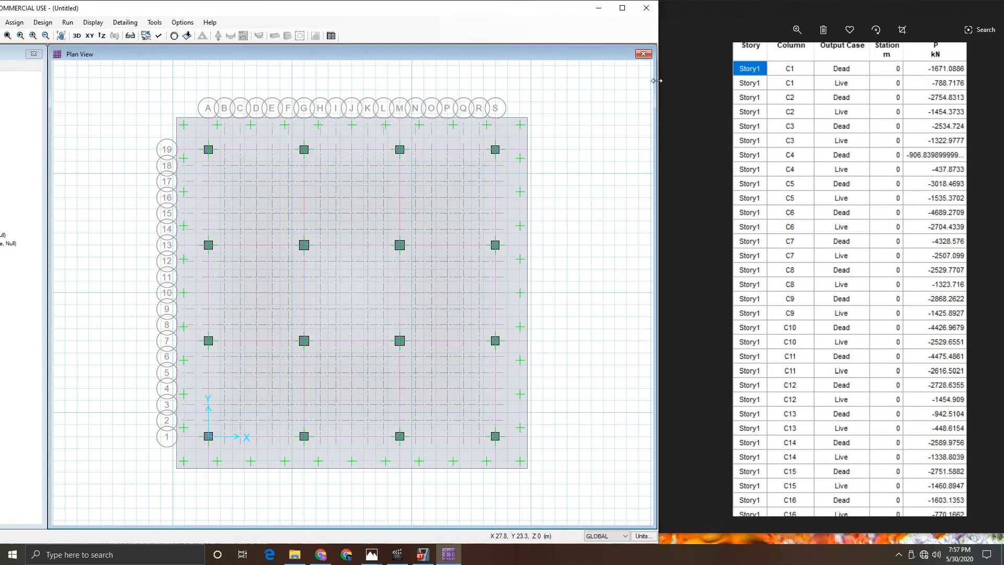
drag(659, 83, 767, 82)
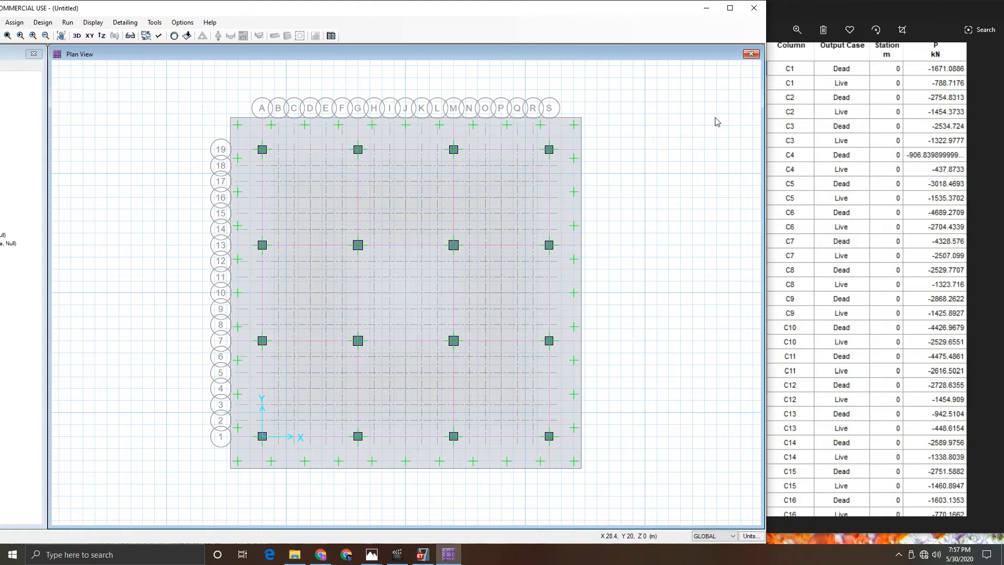
drag(836, 534, 839, 542)
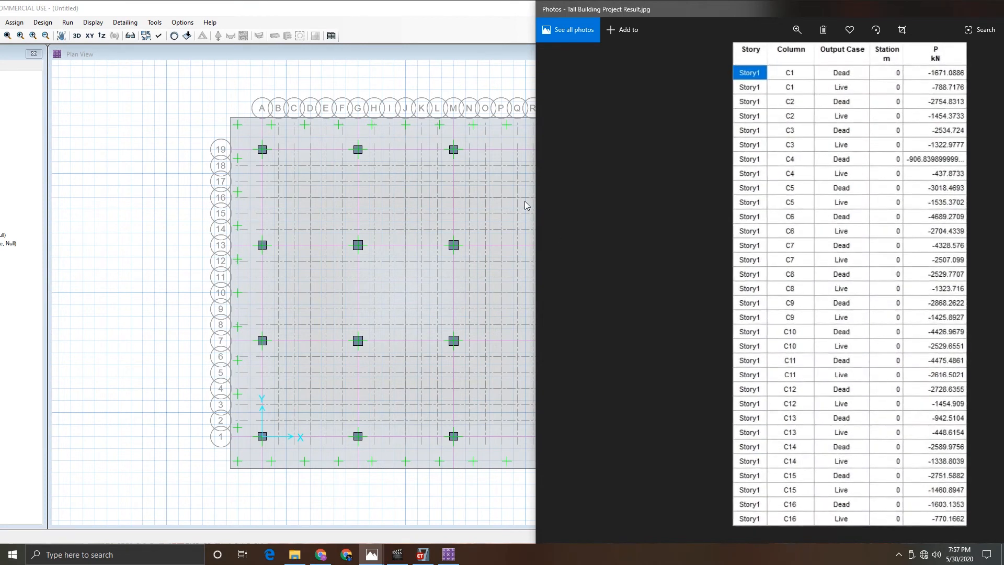
click(488, 14)
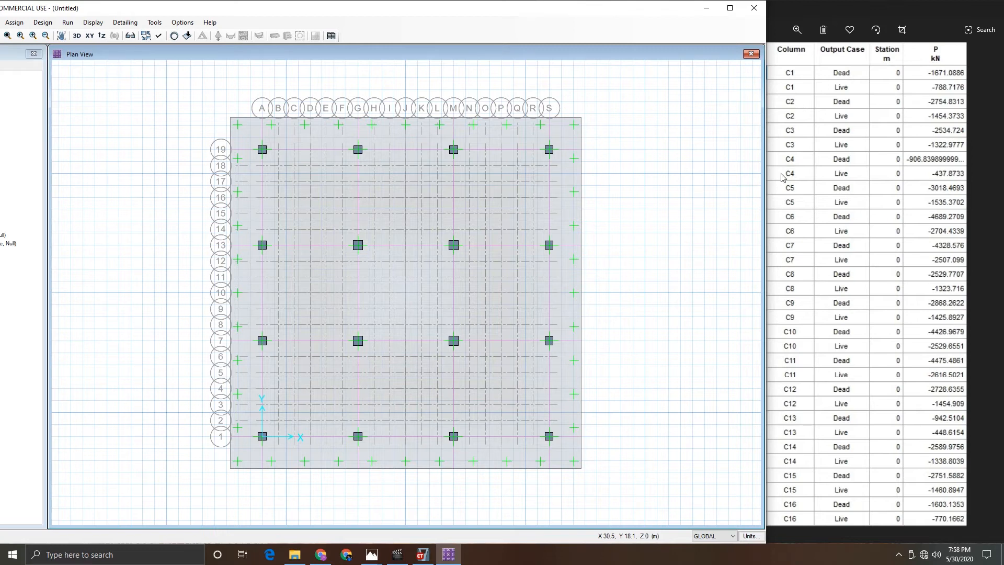
- Assign a DEAD point load of 1671.0886 kN gravity to the column at grid A1, with 500 × 500 mm punching size
click(263, 438)
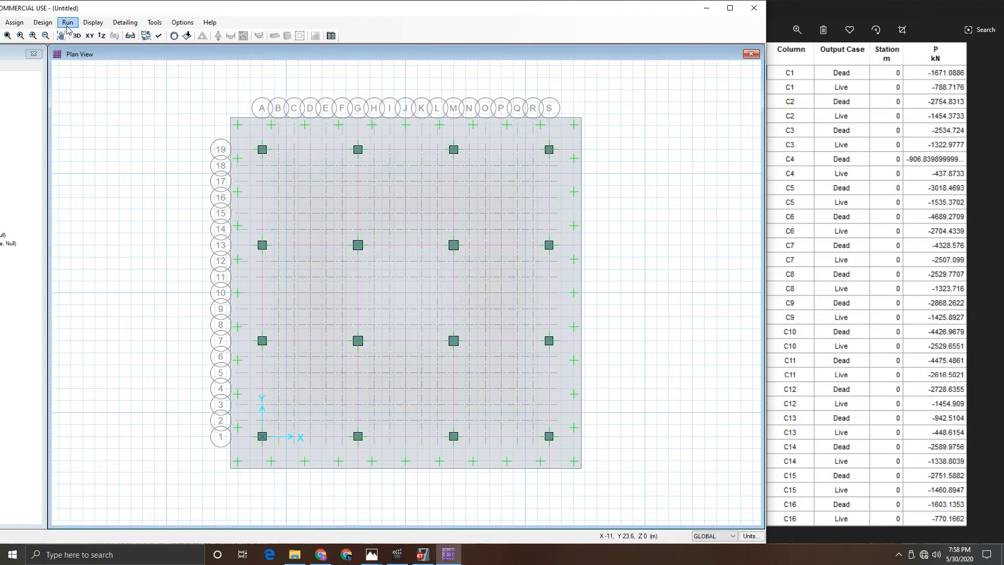
click(14, 22)
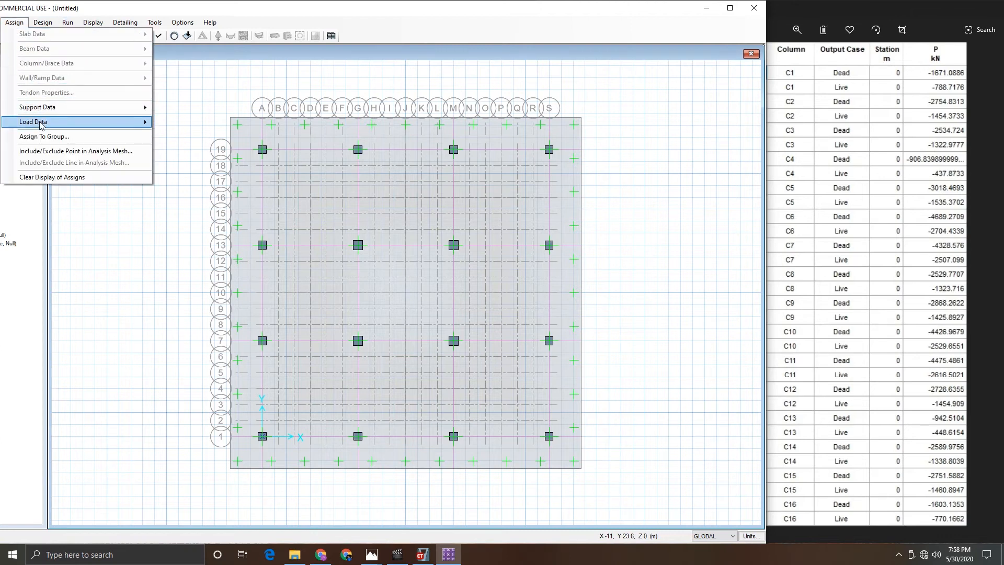
mouse_move(41, 124)
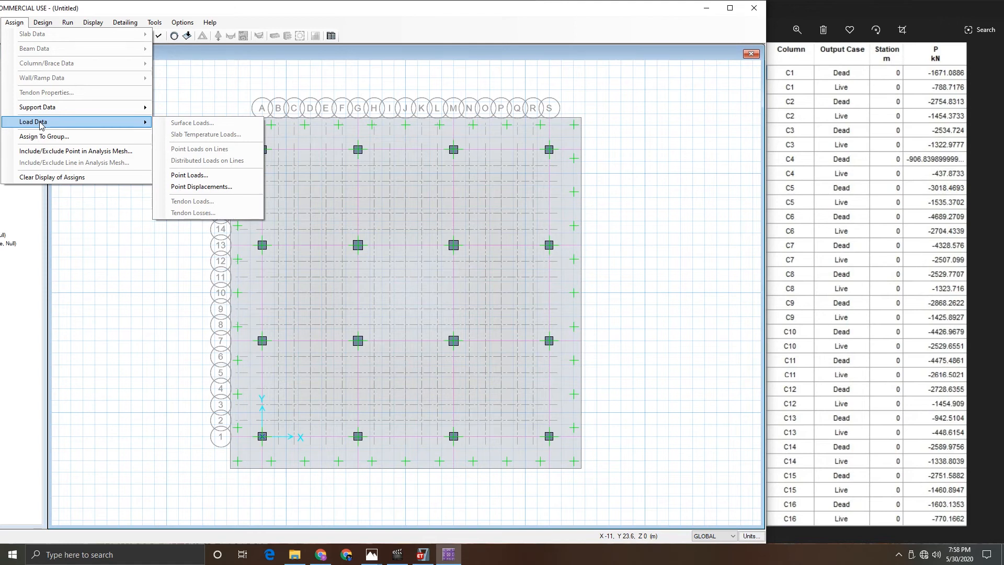
click(193, 175)
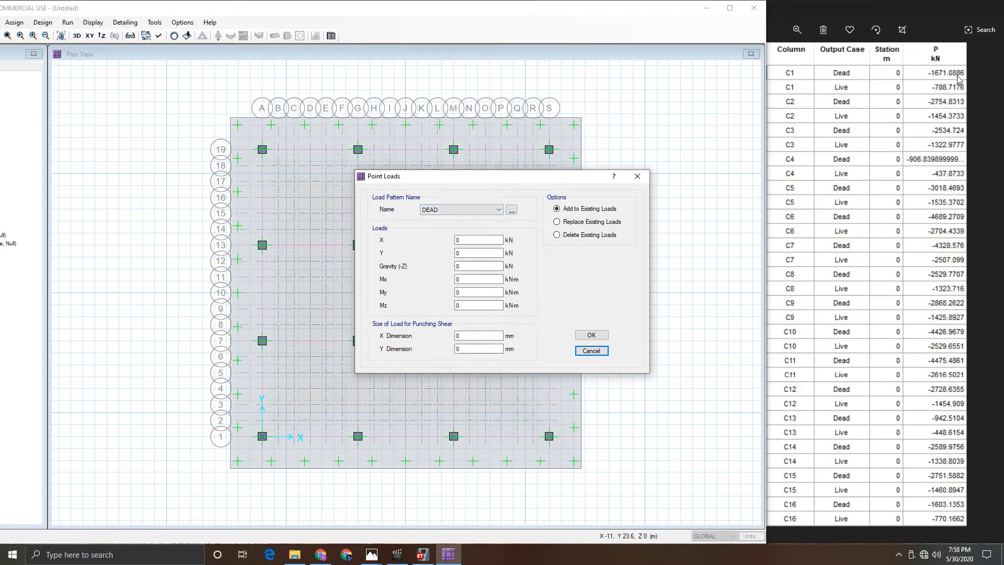
double_click(466, 267)
text(1671.0886)
click(463, 337)
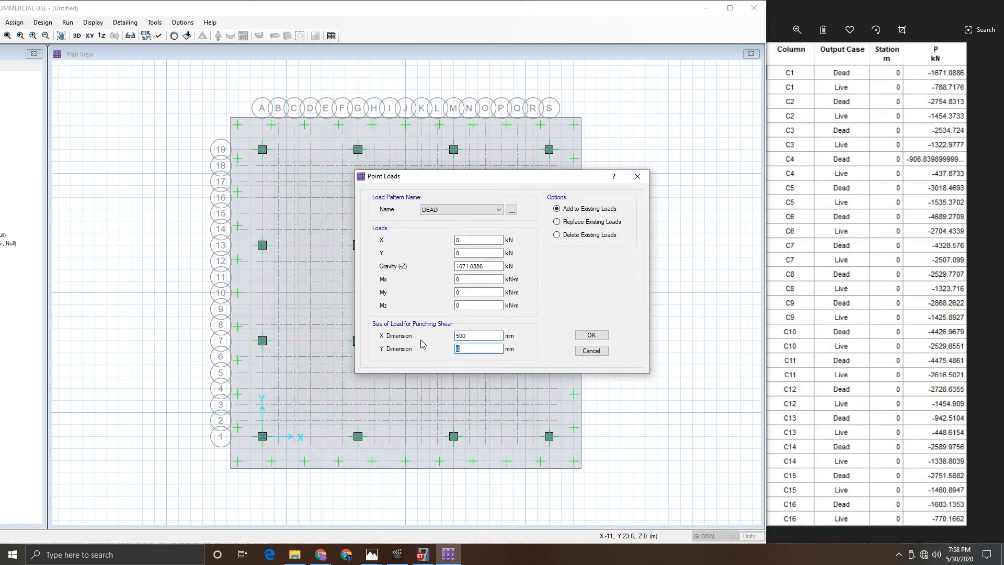
click(591, 335)
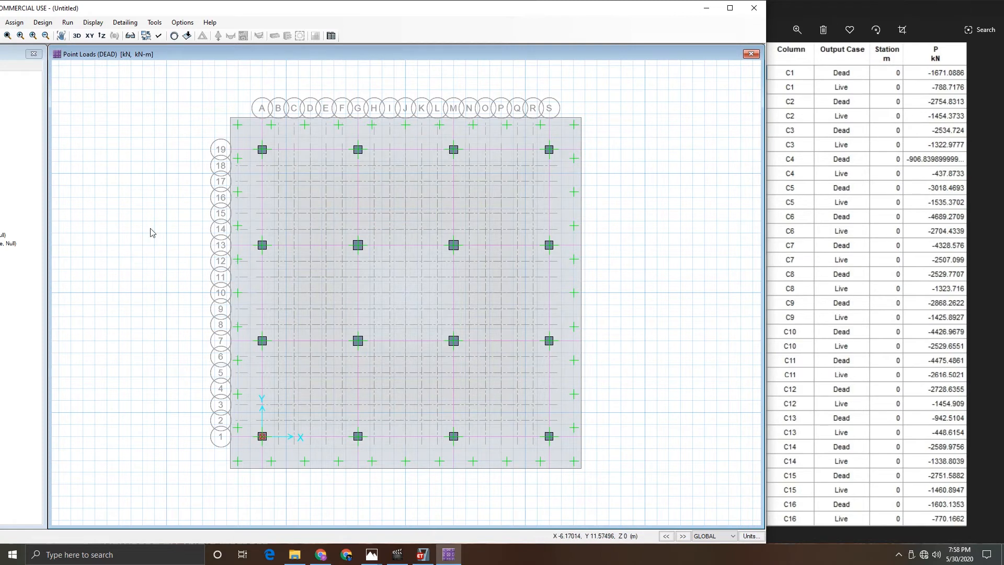
- Add a LIVE point load of 788.7176 kN gravity to the same column at grid A1
click(15, 22)
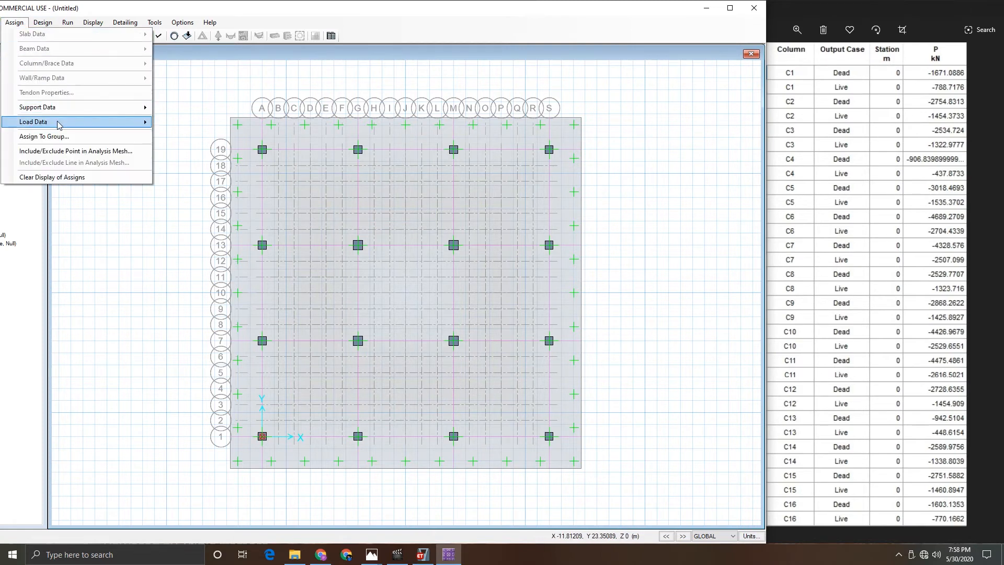
mouse_move(58, 123)
click(189, 175)
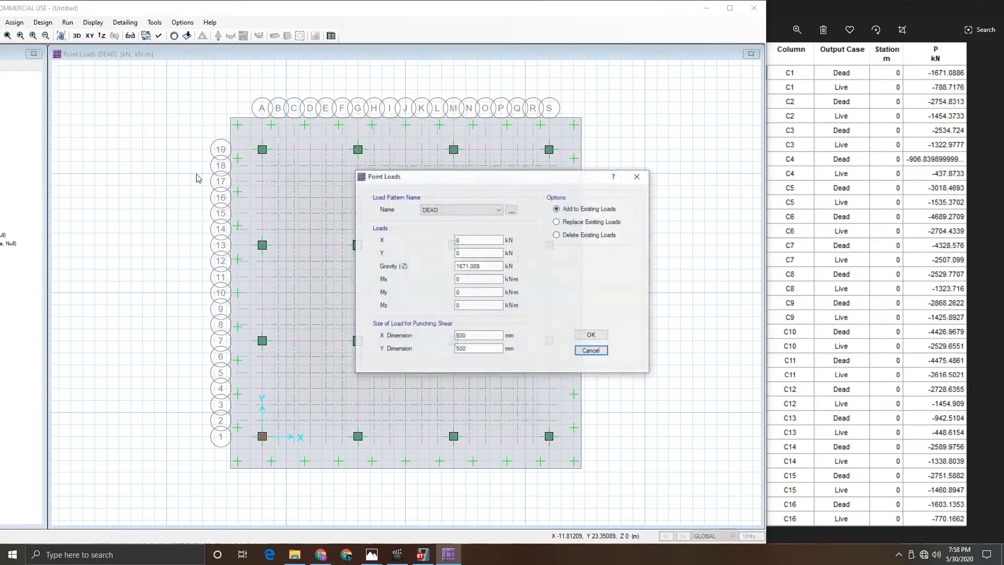
click(461, 213)
click(443, 225)
double_click(489, 267)
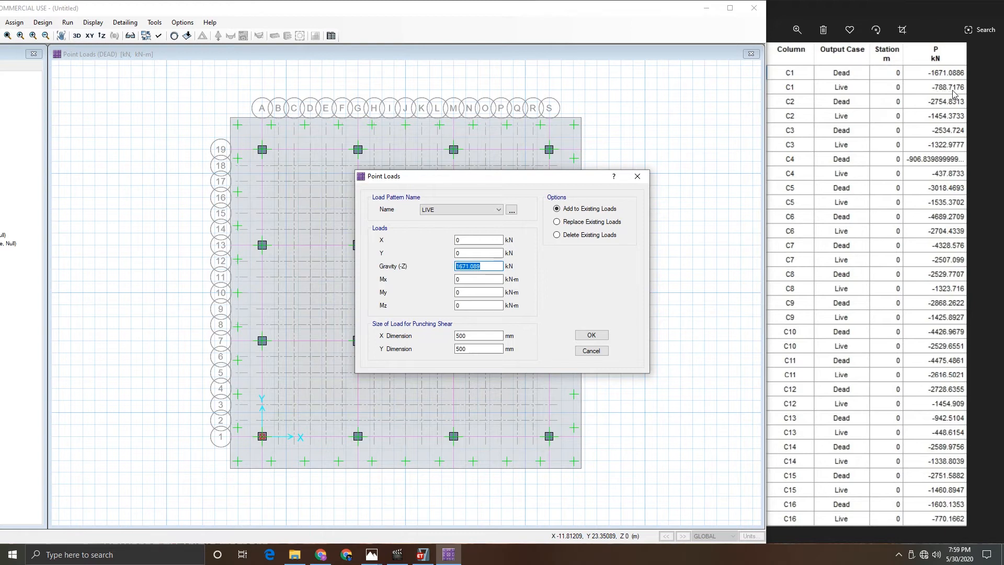
text(788.7176)
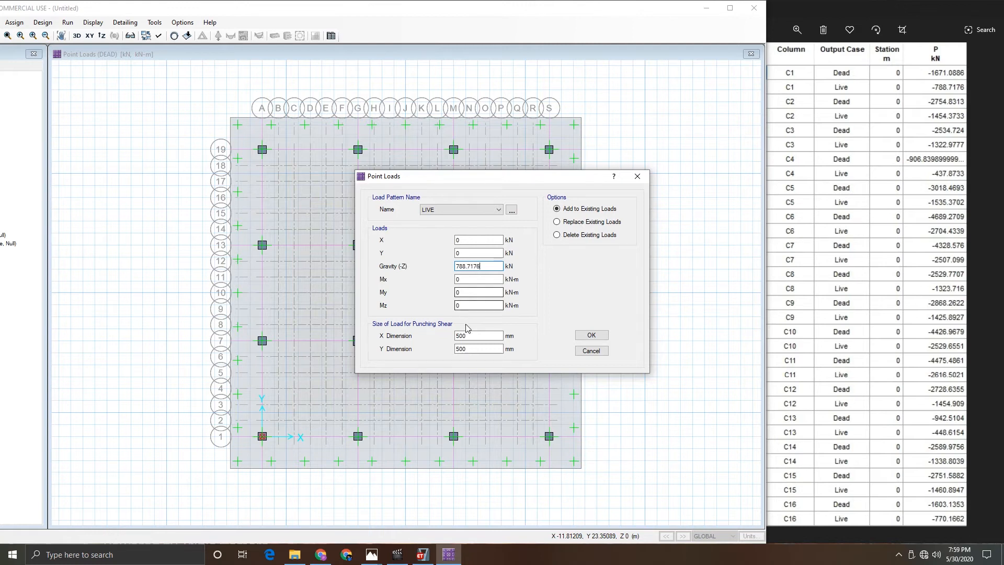
click(588, 339)
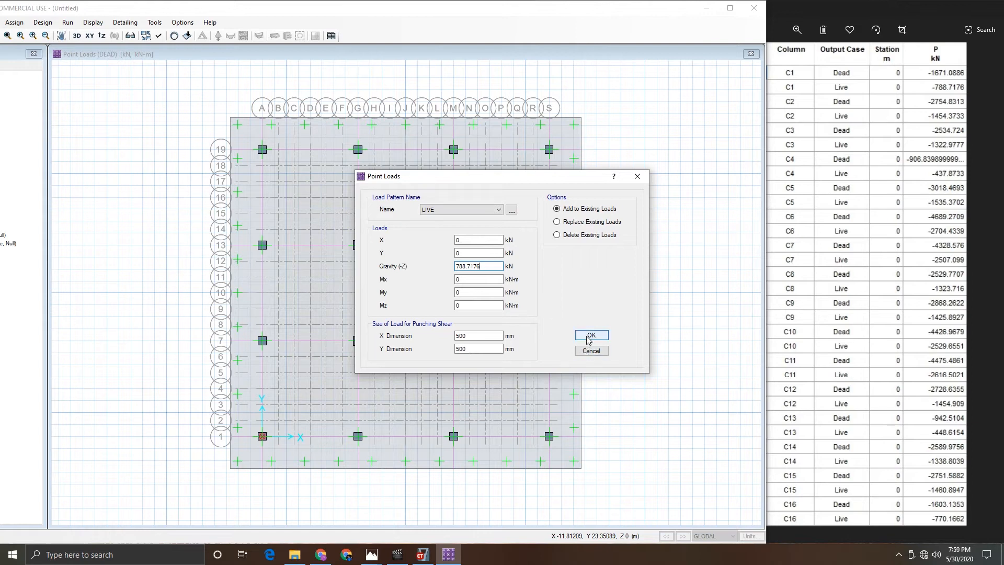
click(590, 335)
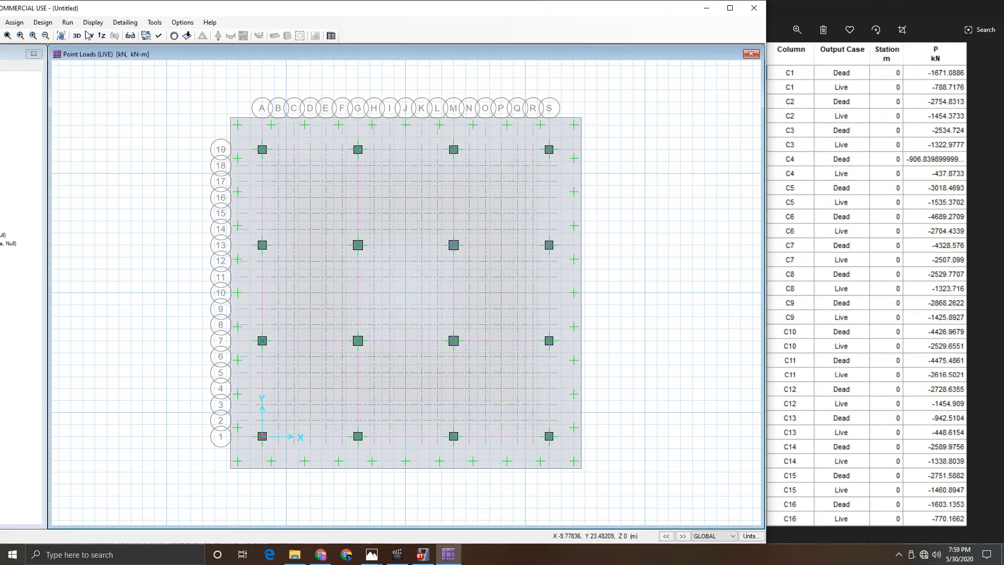
- Assign a DEAD point load of 2754.8313 kN gravity to the column at grid A7
click(15, 23)
mouse_move(48, 126)
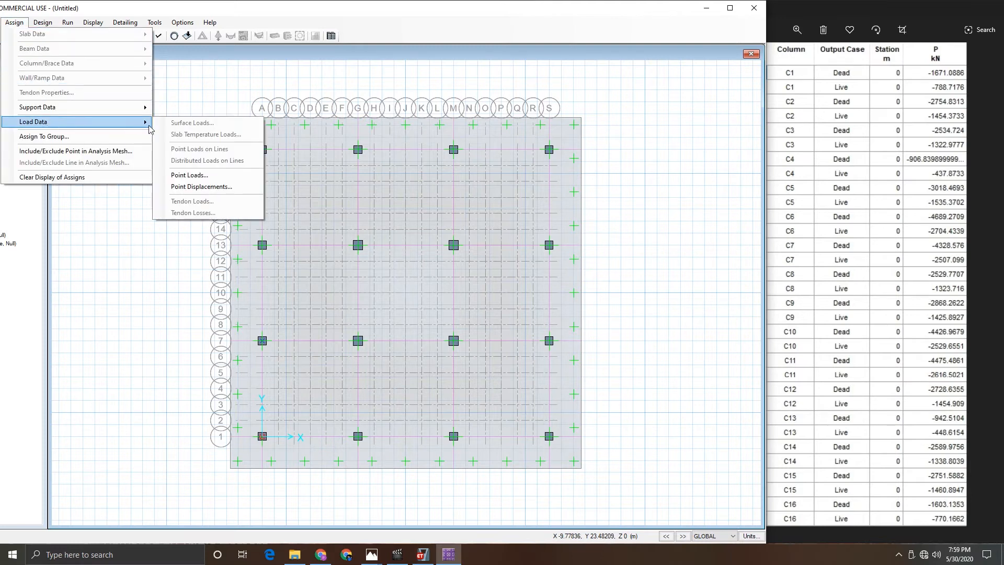
click(176, 179)
click(448, 211)
click(446, 219)
drag(446, 179, 179, 126)
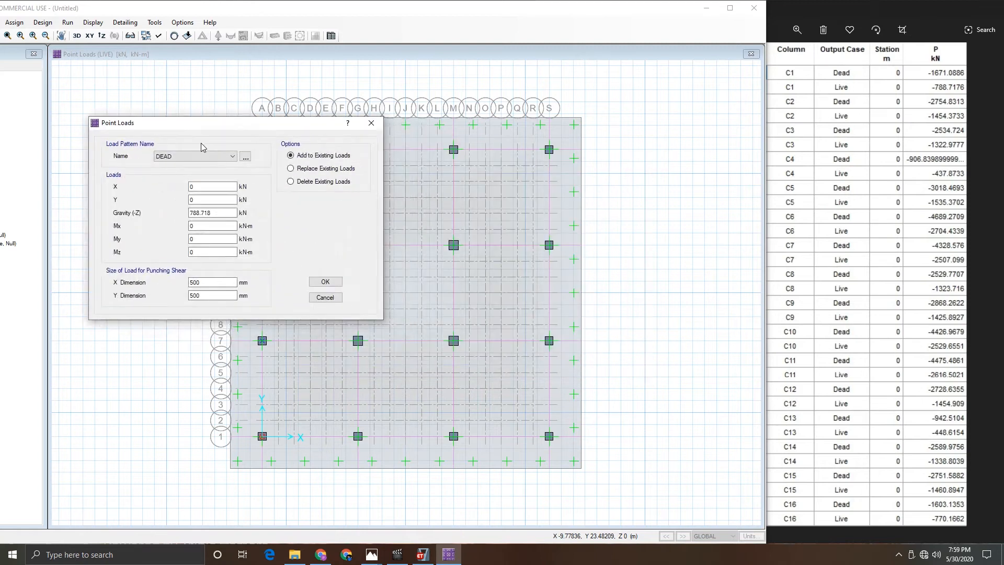
drag(214, 212, 151, 213)
text(2754.8313)
click(325, 282)
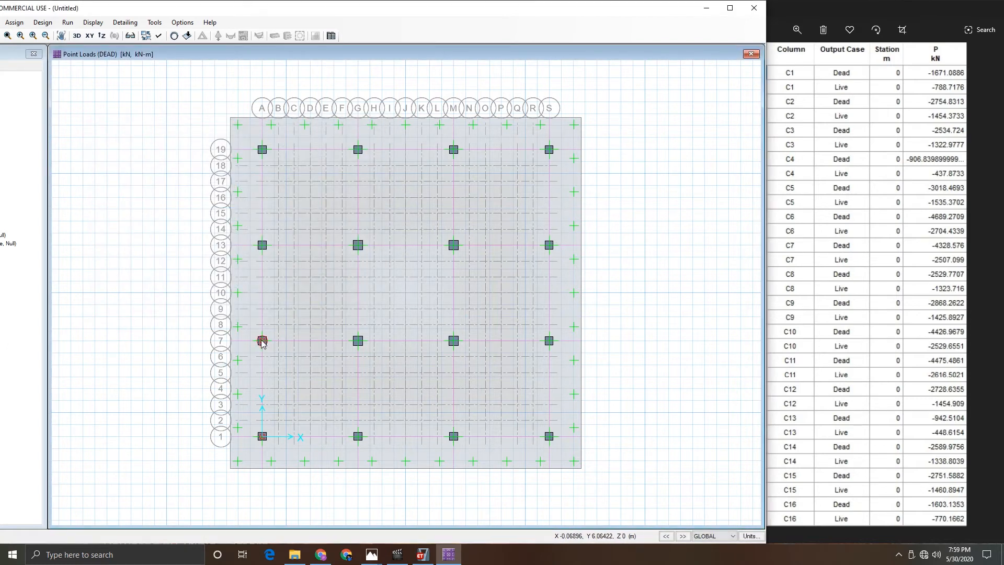
- Add a LIVE point load of 1454.3733 kN gravity to the column at grid A7
click(14, 22)
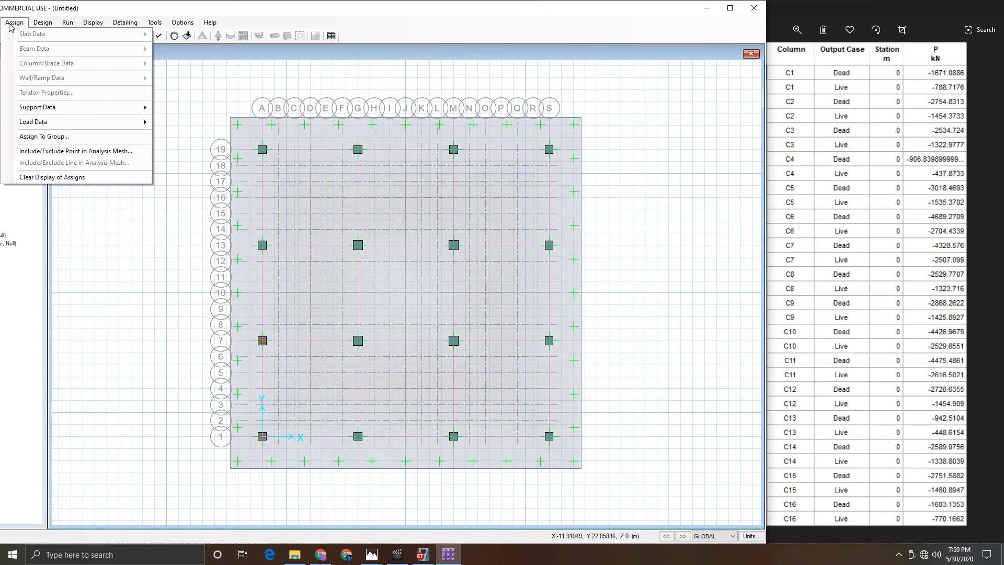
mouse_move(47, 121)
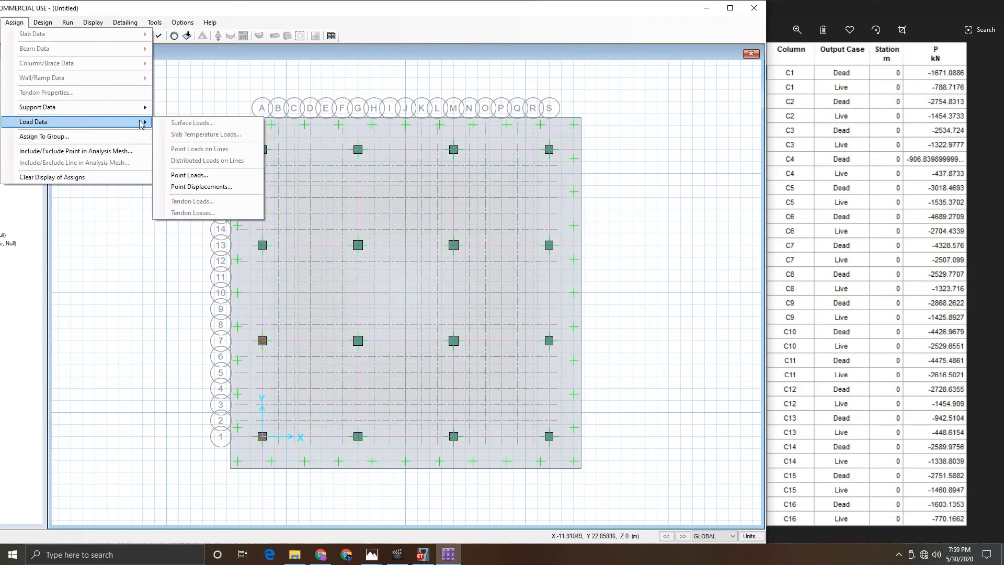
click(188, 178)
click(471, 210)
click(442, 226)
drag(487, 268, 390, 266)
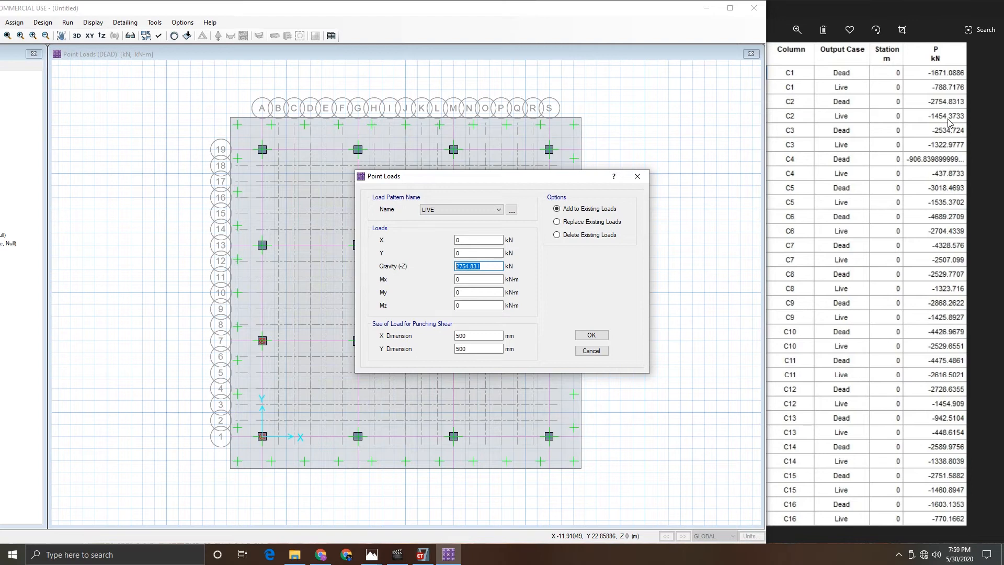
text(14)
click(592, 335)
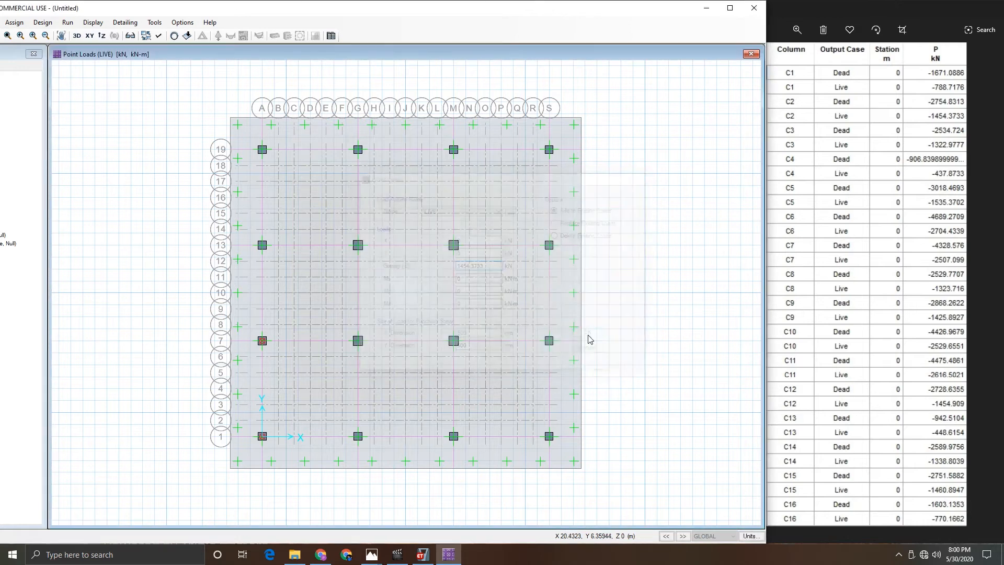
- Select the column at grid A13 and assign it a DEAD point load of 2534.724 kN gravity
click(262, 245)
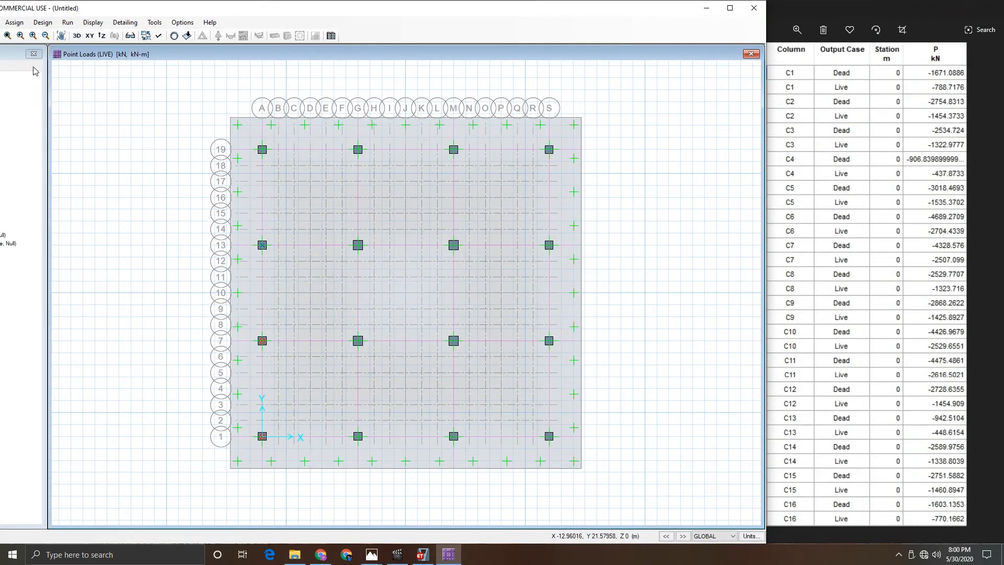
click(8, 23)
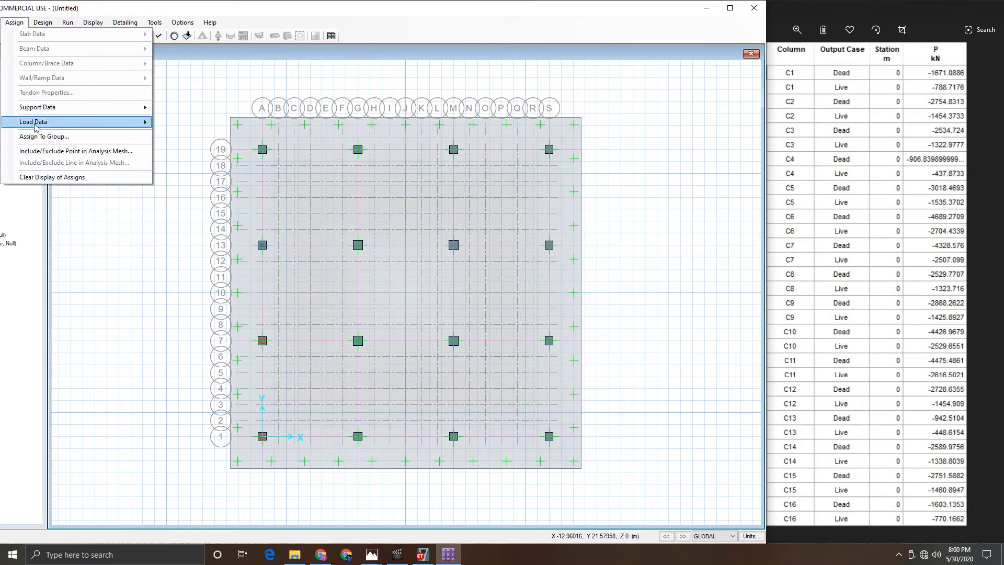
mouse_move(79, 122)
click(189, 175)
click(479, 209)
click(448, 224)
key(Tab)
key(Tab)
key(Tab)
key(Tab)
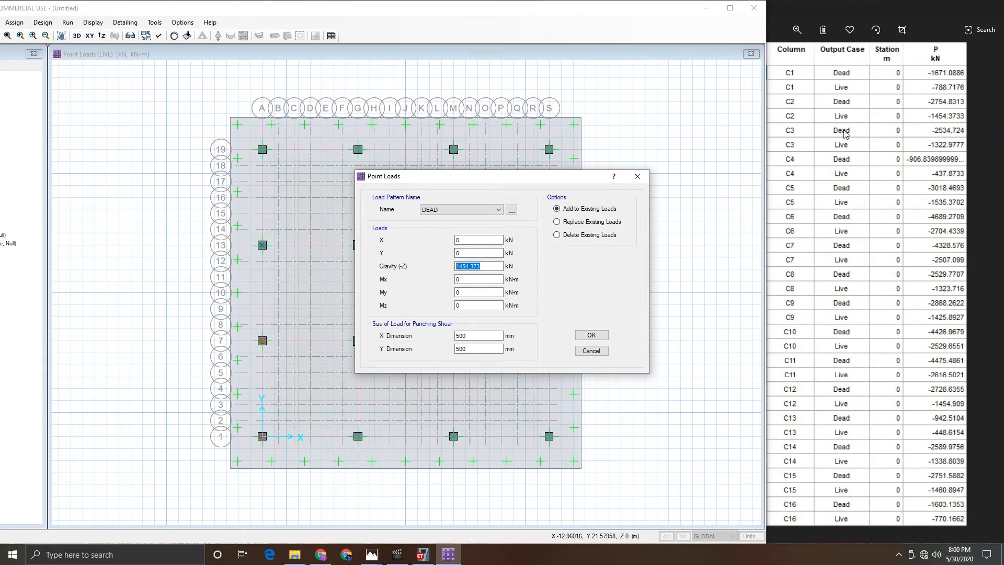
text(253)
click(589, 335)
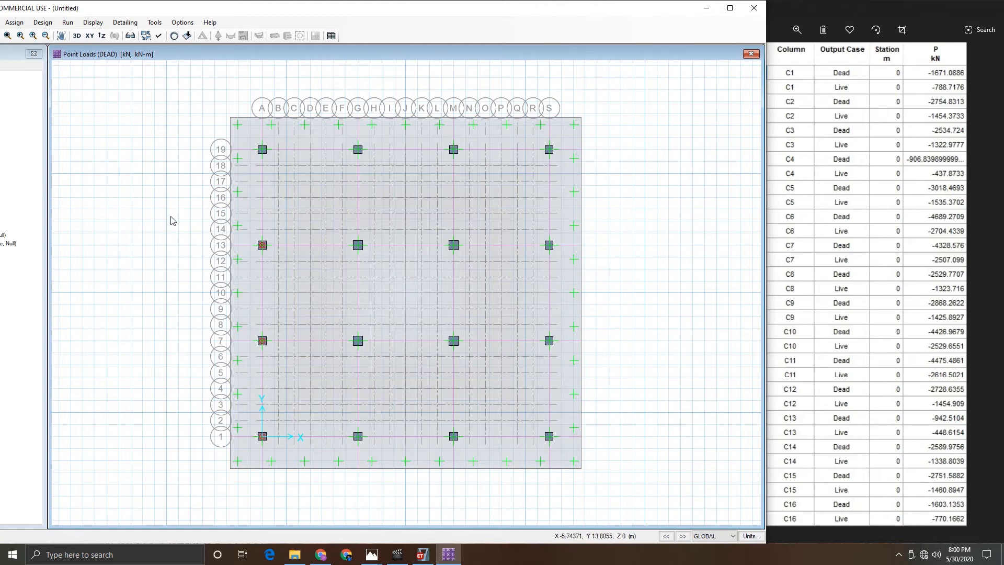
drag(57, 11, 216, 4)
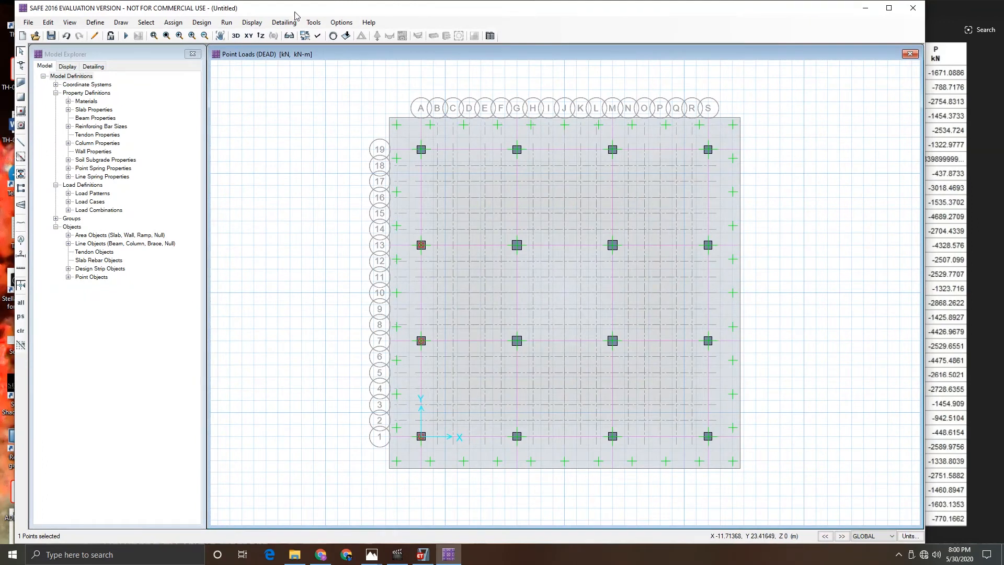
drag(293, 12, 140, 12)
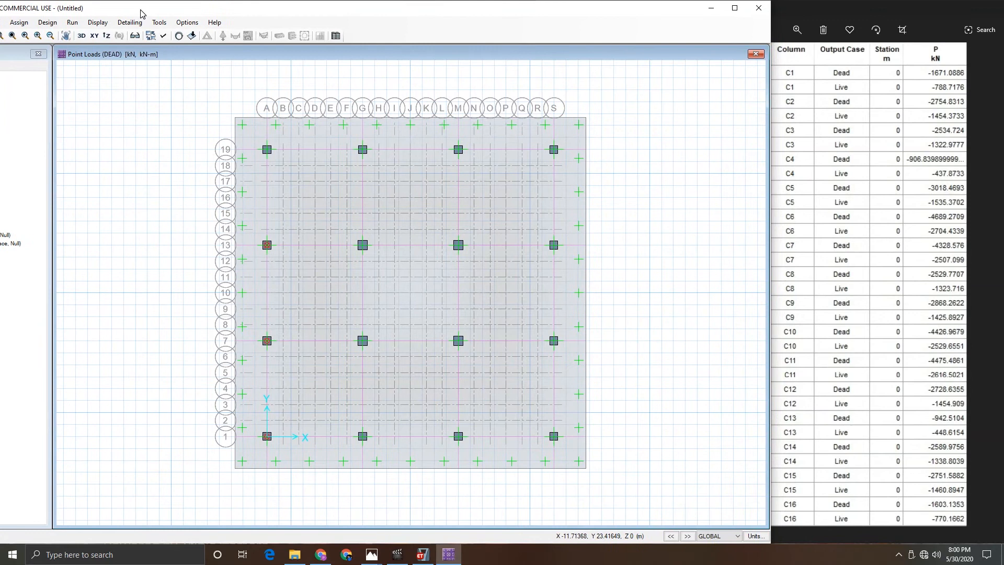
- Add a LIVE point load of 1322.9777 kN gravity to the column at grid A13
click(13, 24)
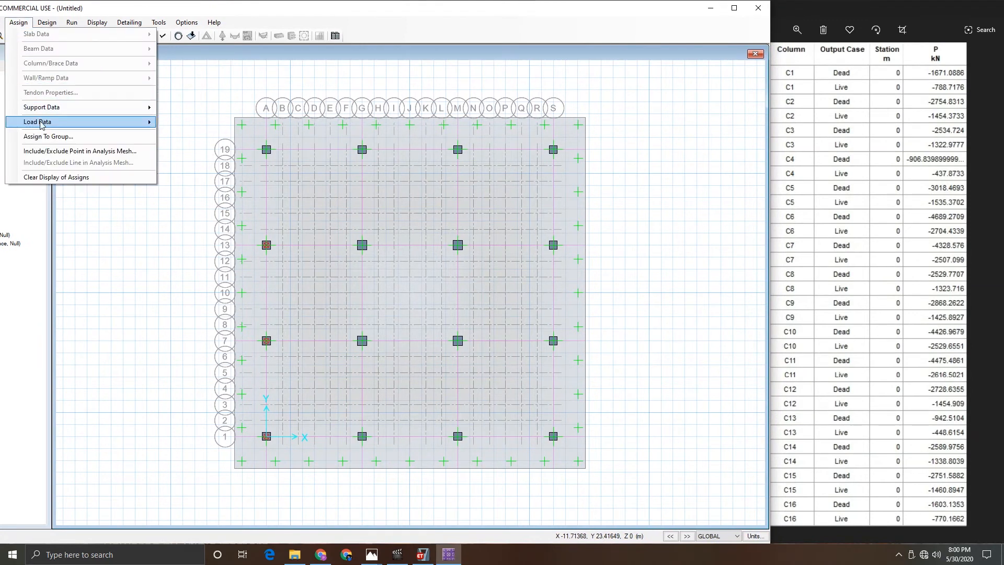
mouse_move(50, 123)
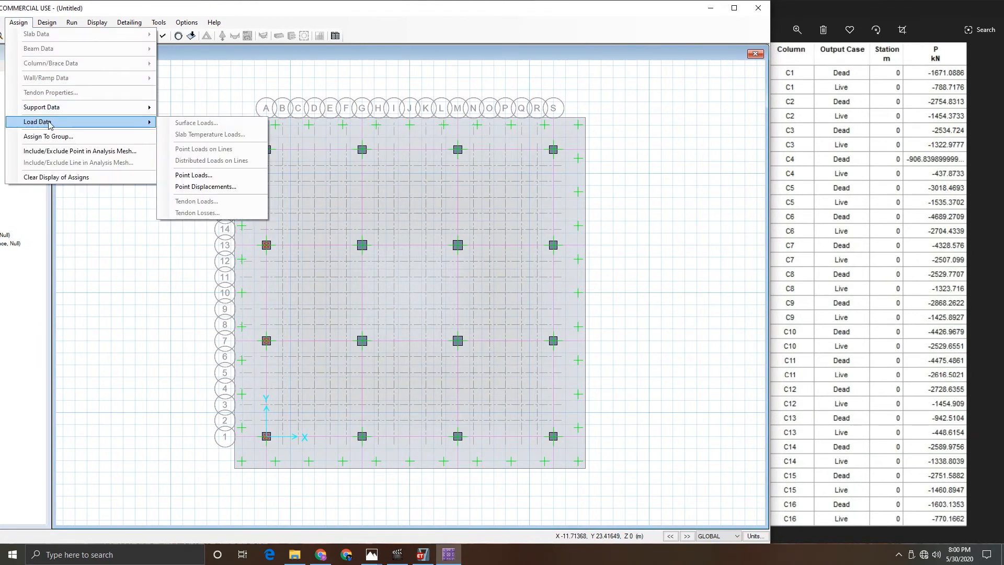
click(199, 176)
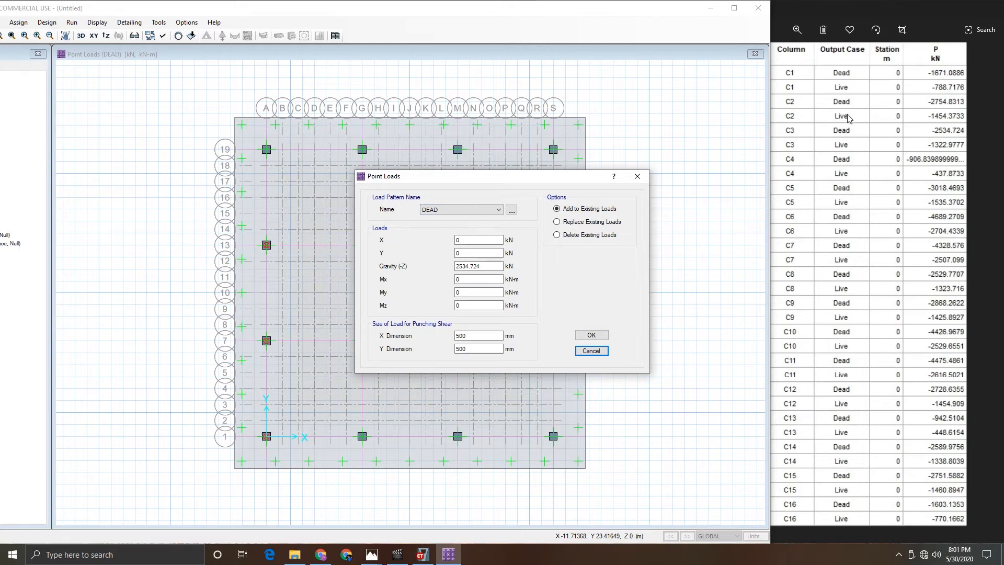
click(470, 210)
click(432, 226)
double_click(471, 266)
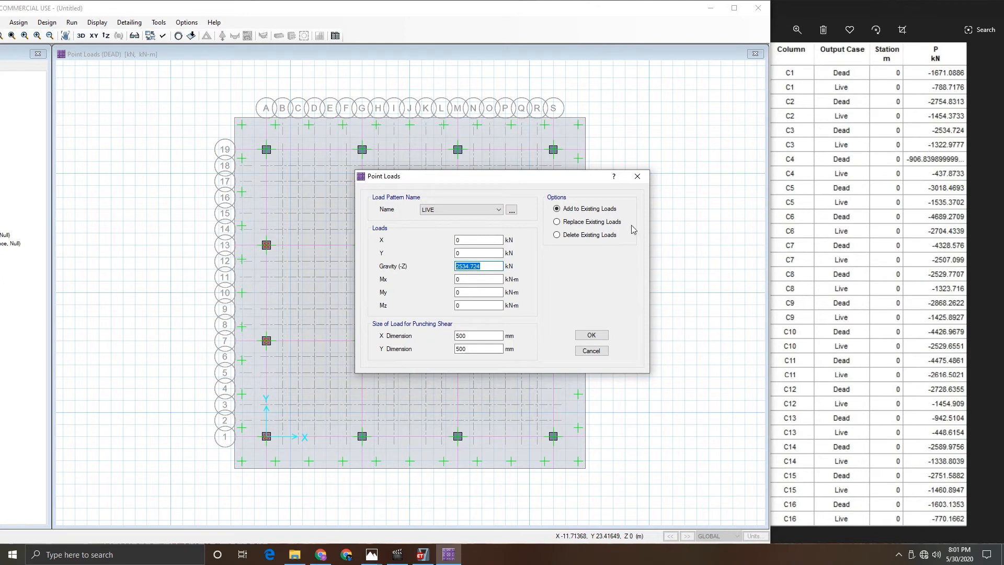
text(1322.9777)
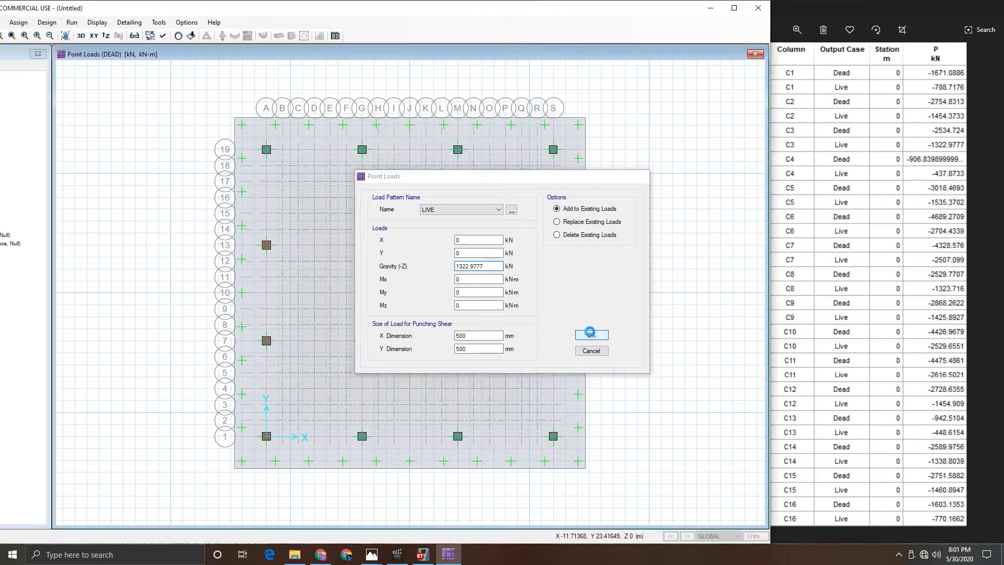
click(591, 335)
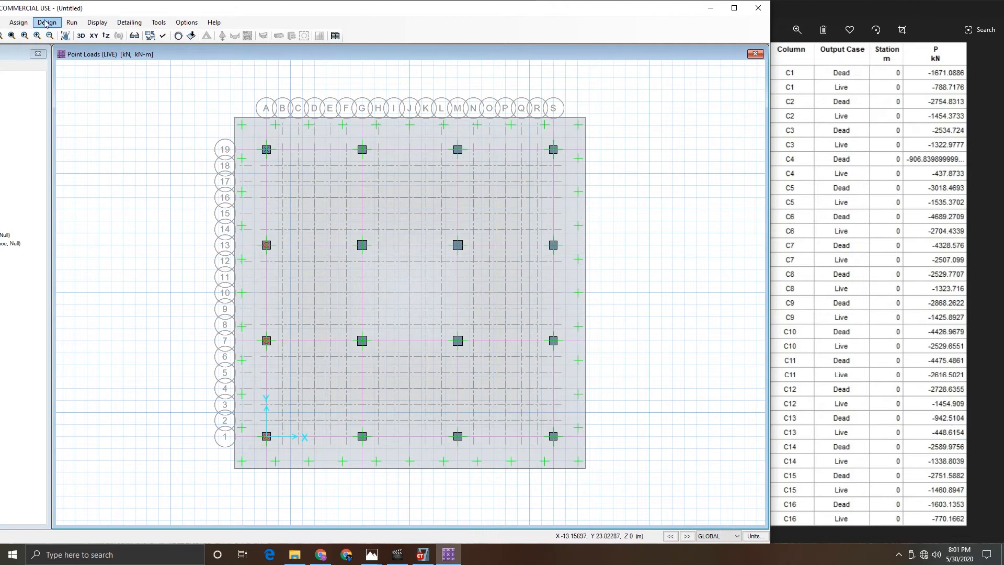
- Assign a DEAD point load of 906.8399 kN gravity to the column at grid A19
click(18, 22)
mouse_move(48, 124)
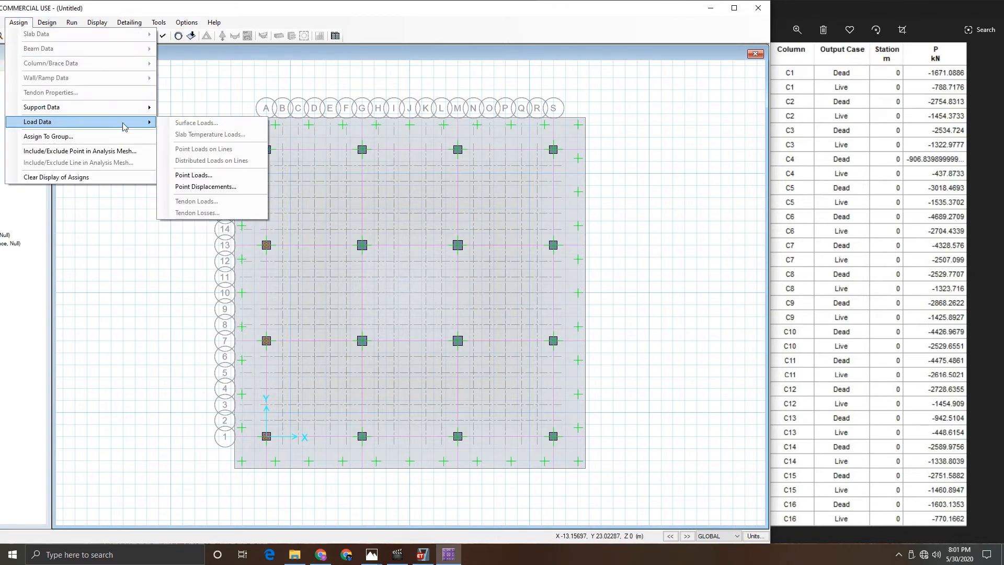
click(192, 176)
click(486, 267)
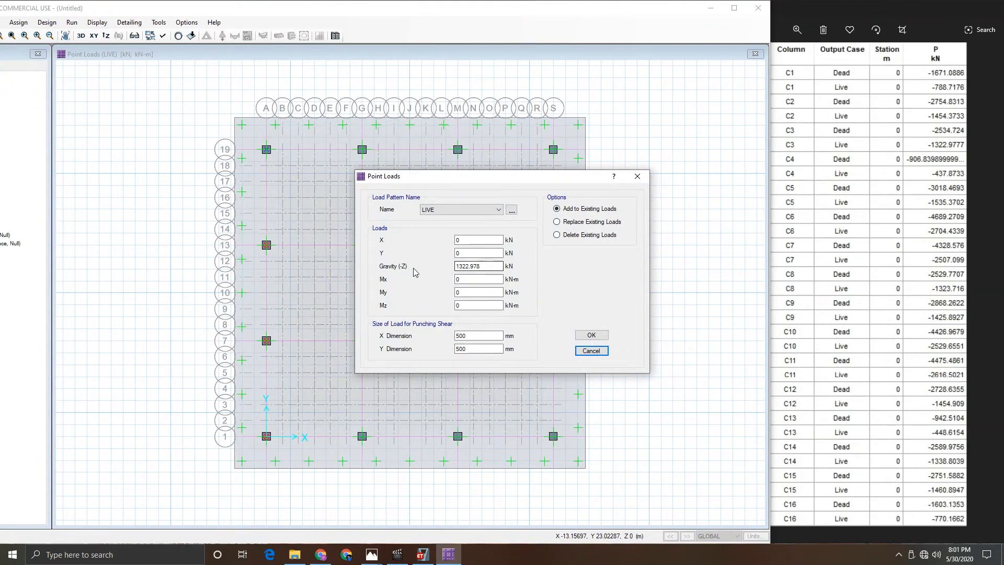
double_click(488, 266)
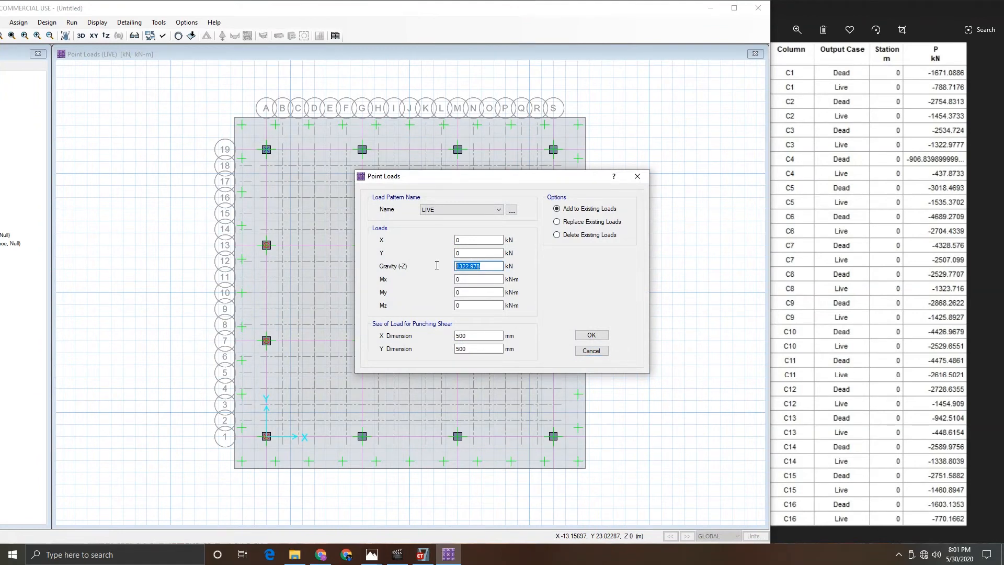
click(450, 209)
click(438, 218)
drag(495, 266, 428, 271)
text(906.)
text(8399)
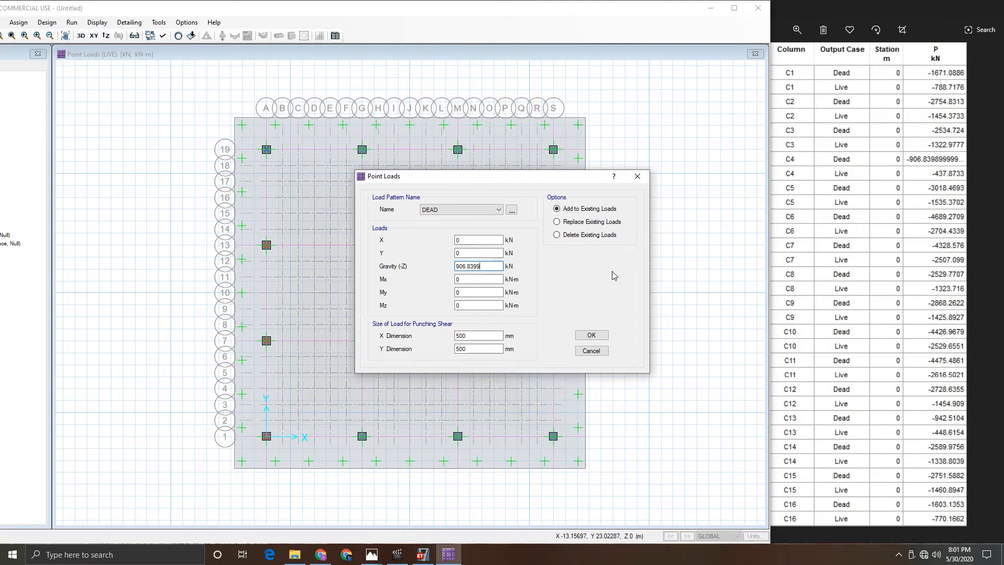
click(595, 336)
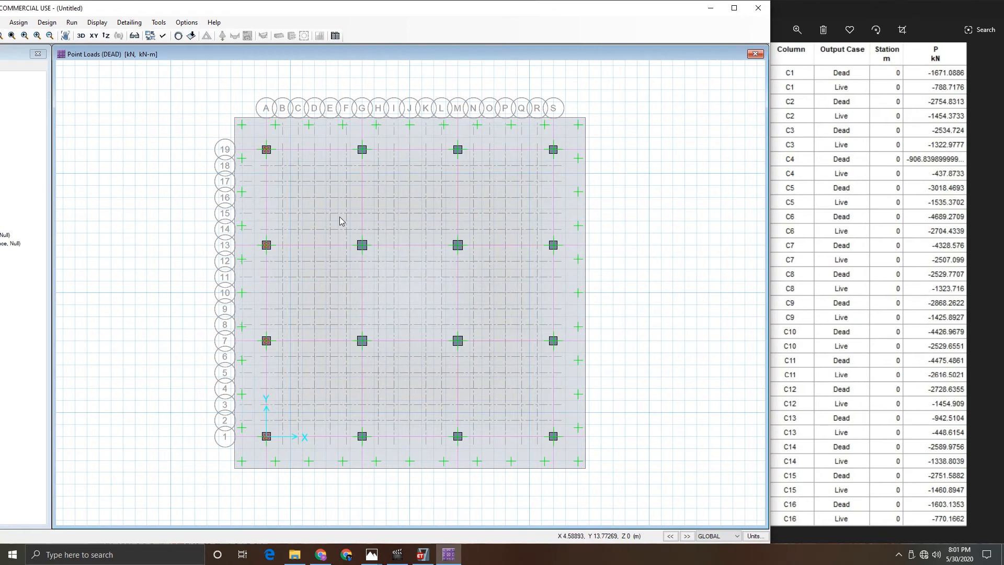
- Add a LIVE point load of 437.8733 kN gravity to the column at grid A19
click(19, 23)
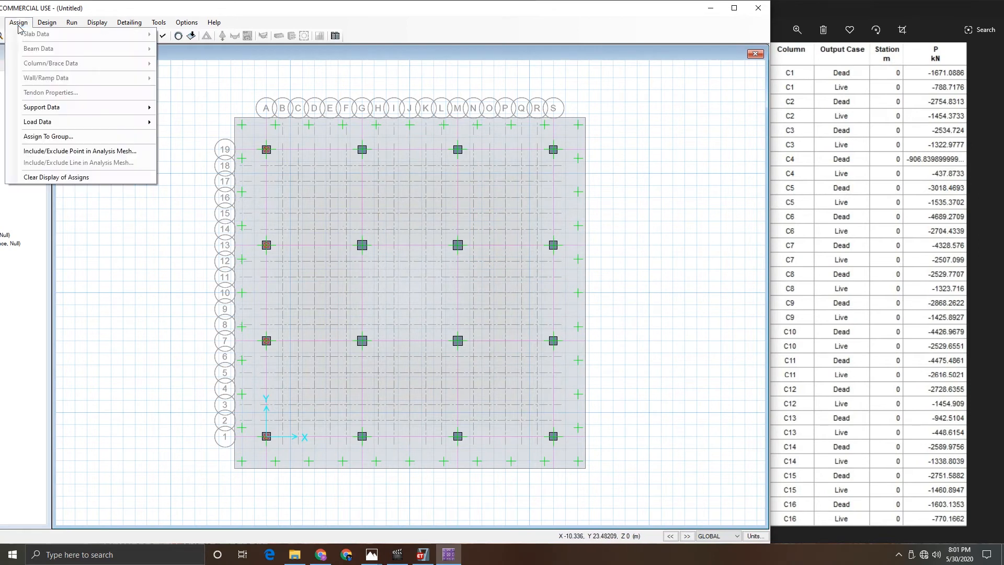
mouse_move(94, 121)
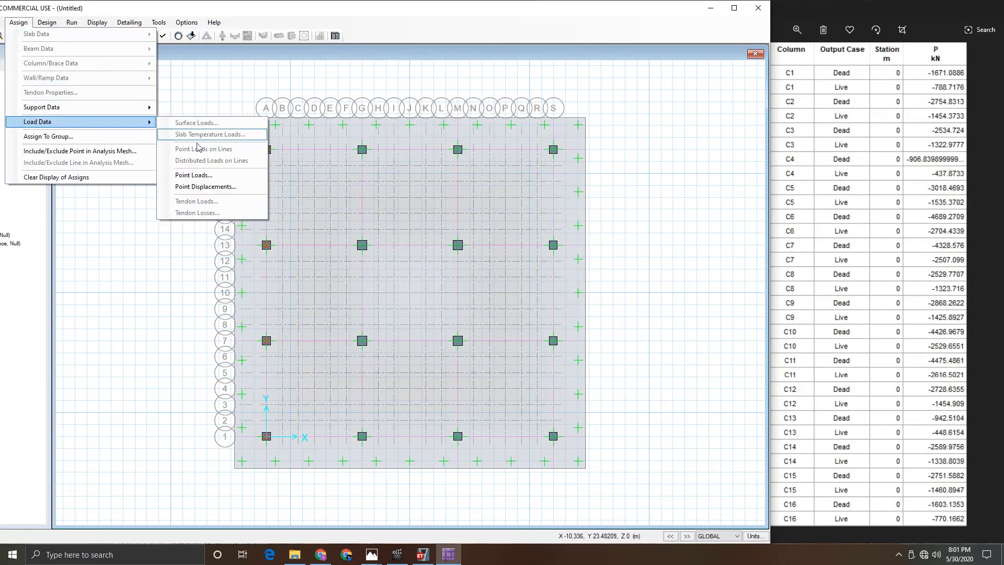
click(194, 176)
click(460, 209)
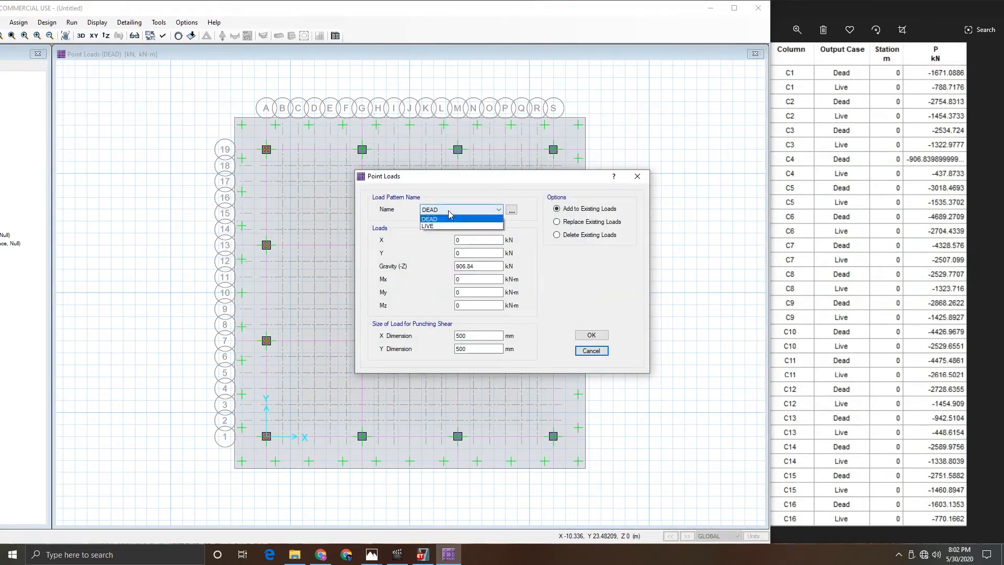
click(442, 226)
drag(497, 266, 437, 270)
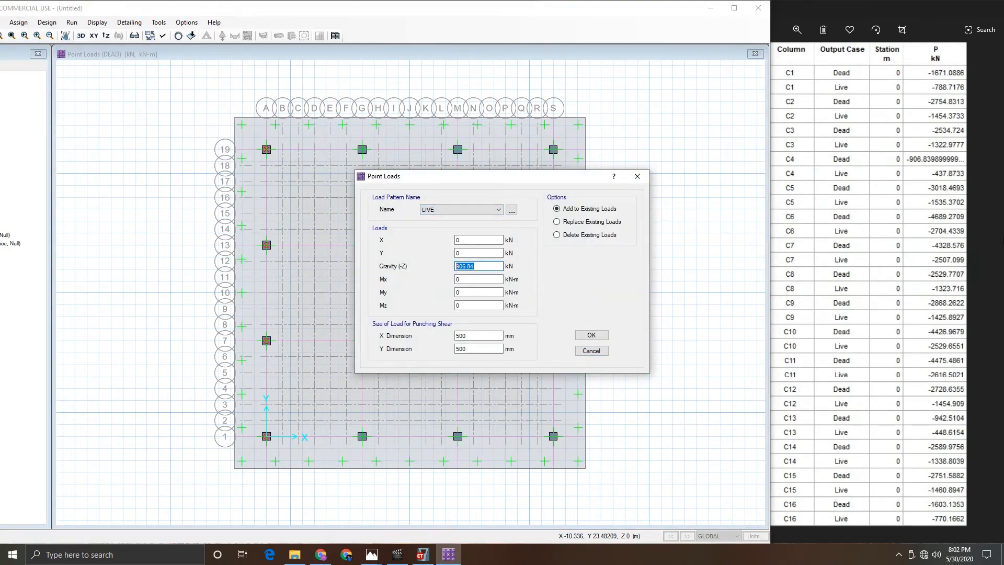
text(437.8733)
click(591, 335)
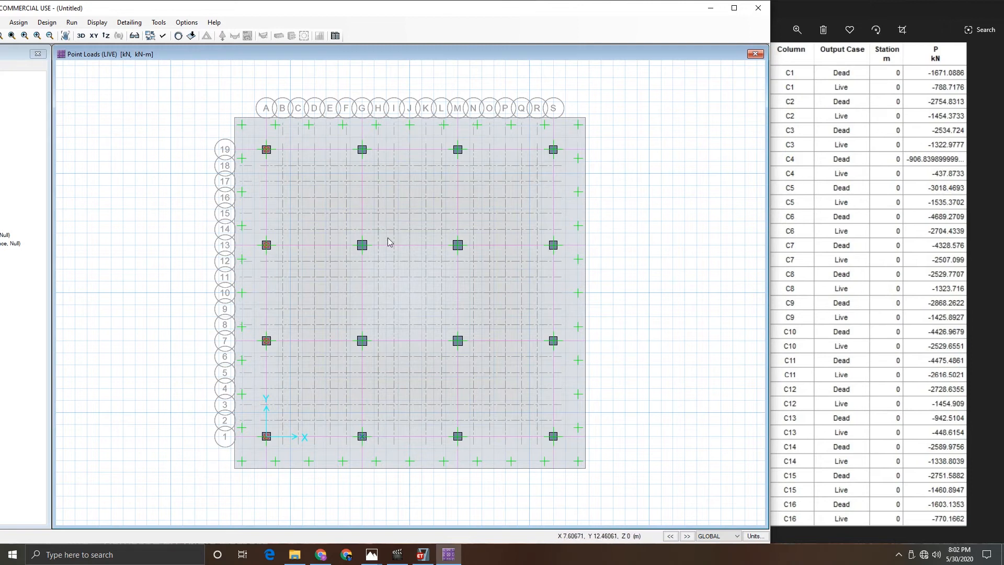
- Assign a DEAD point load of 3018.469 kN gravity to the column at grid G1
click(18, 22)
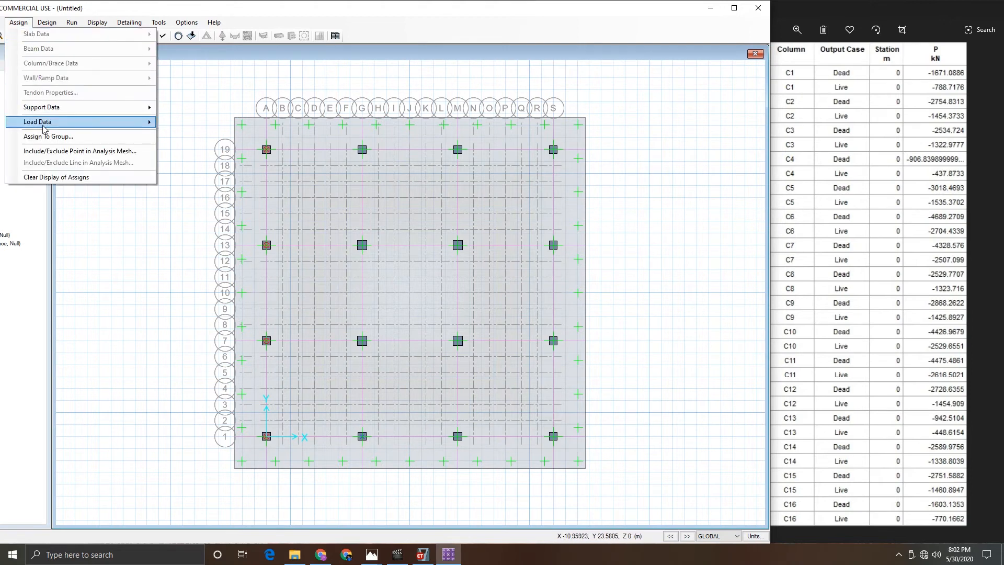
mouse_move(45, 124)
click(209, 175)
double_click(479, 267)
text(437.873)
click(450, 210)
click(449, 218)
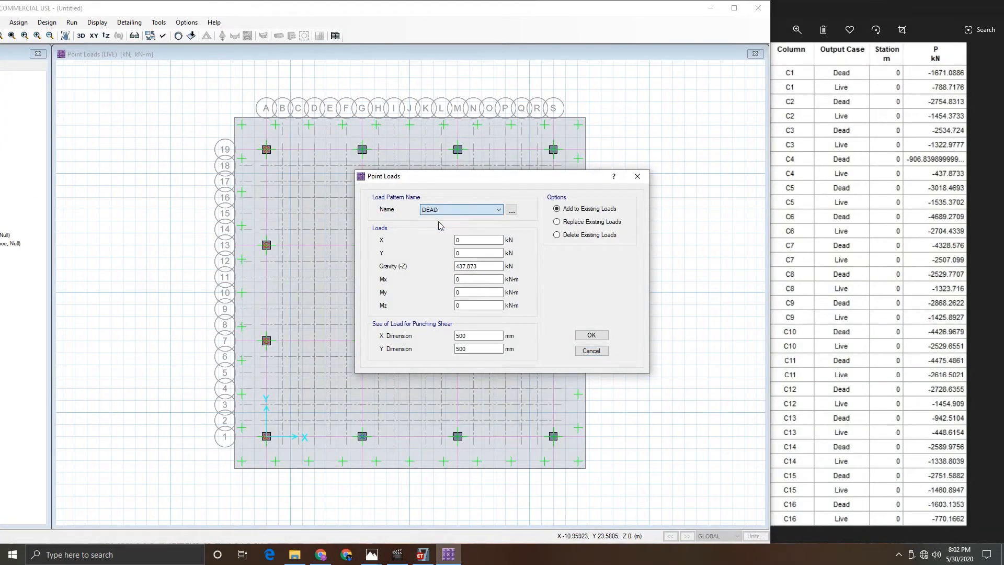
double_click(478, 266)
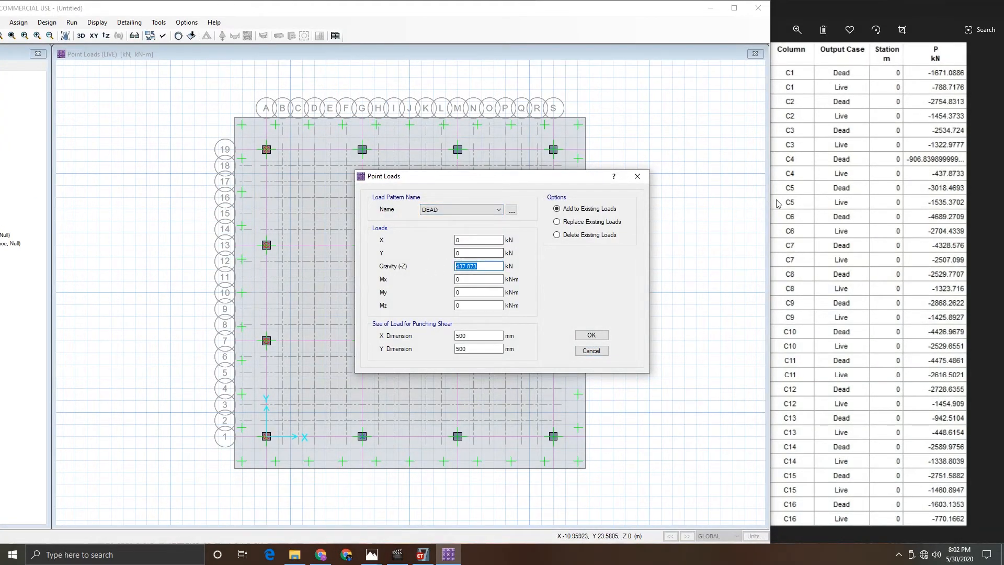
text(3018.4693)
click(591, 335)
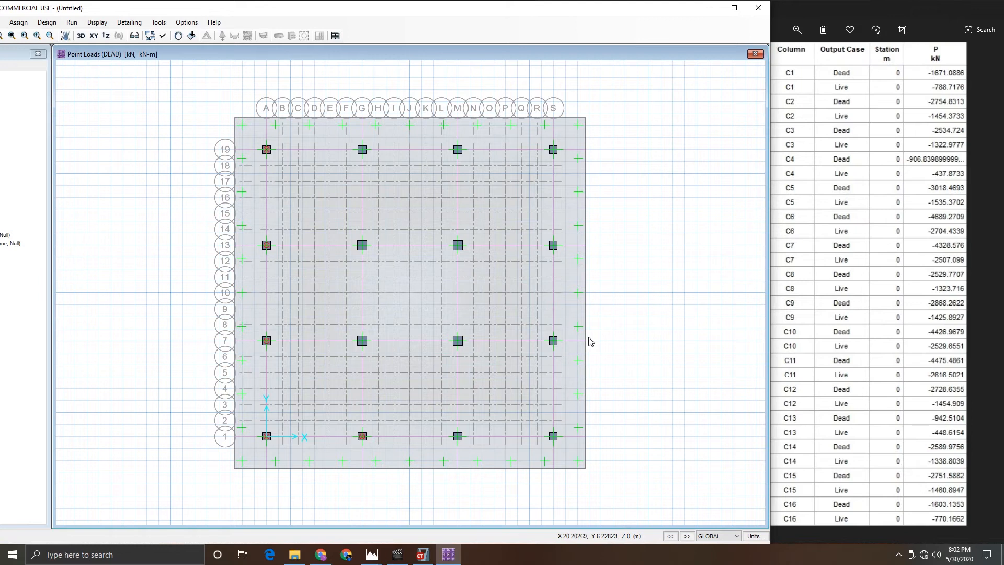
- Add a LIVE point load of 1535.3702 kN gravity to the column at grid G1
click(18, 22)
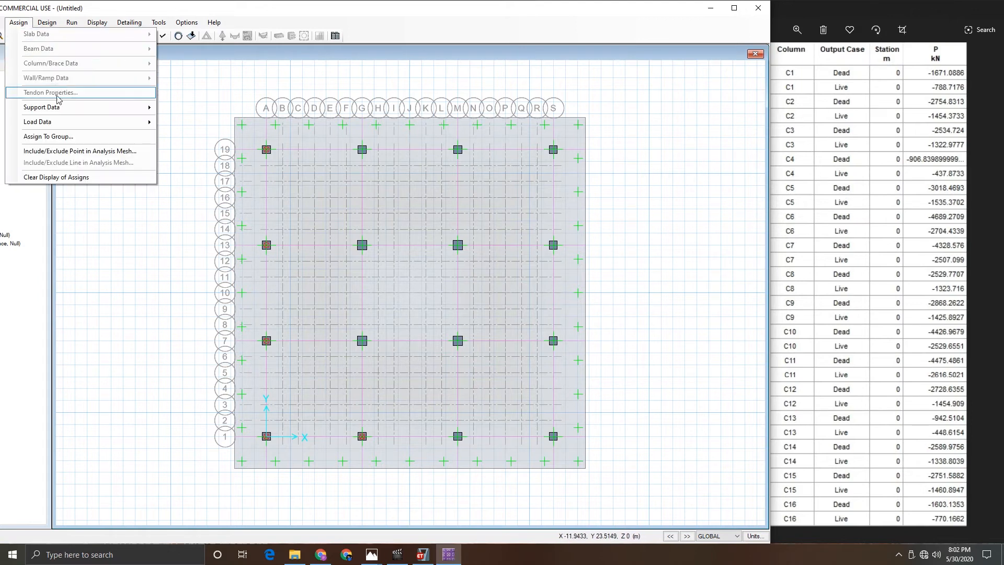
mouse_move(63, 128)
click(181, 179)
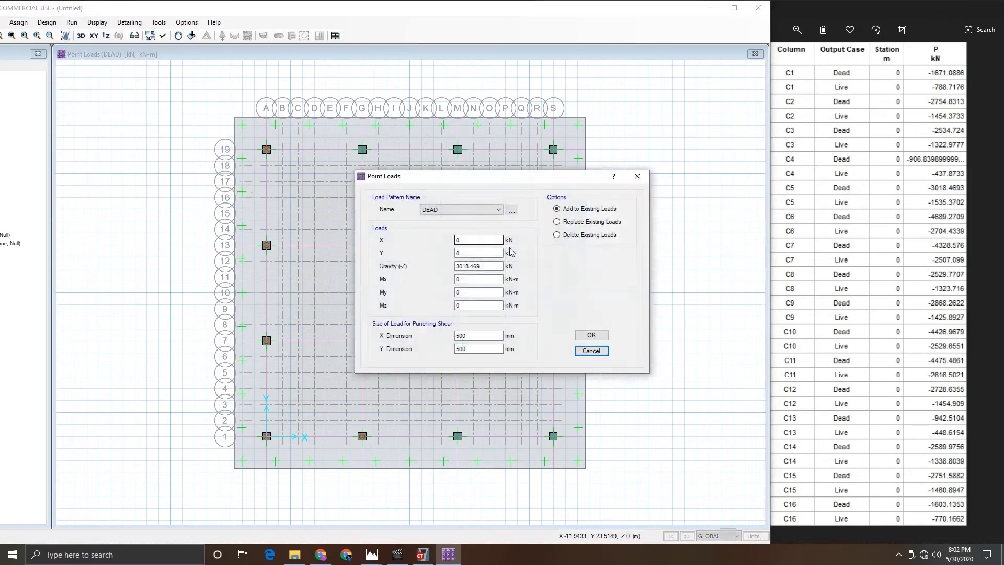
double_click(482, 267)
click(450, 210)
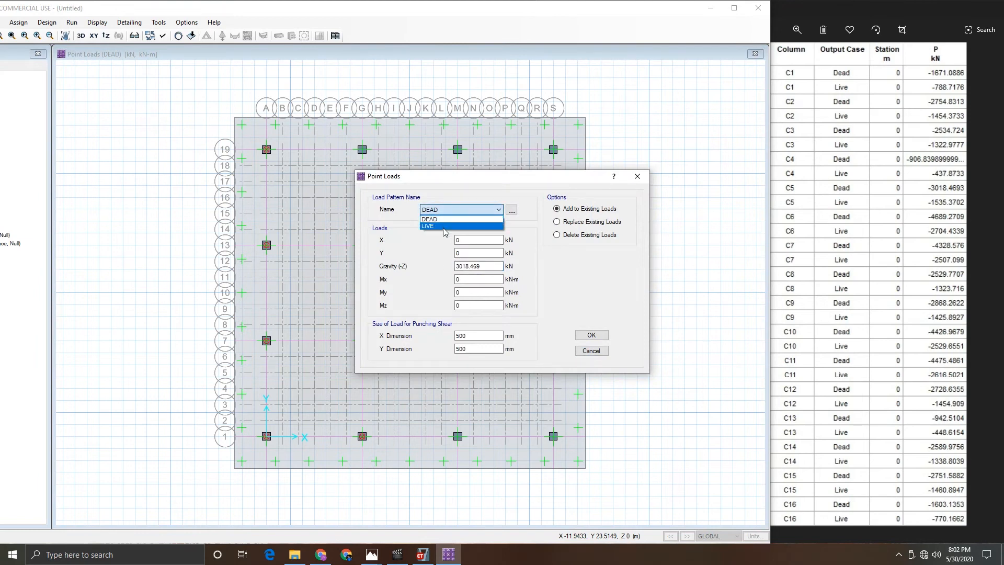
click(443, 226)
key(Tab)
key(Tab)
key(Tab)
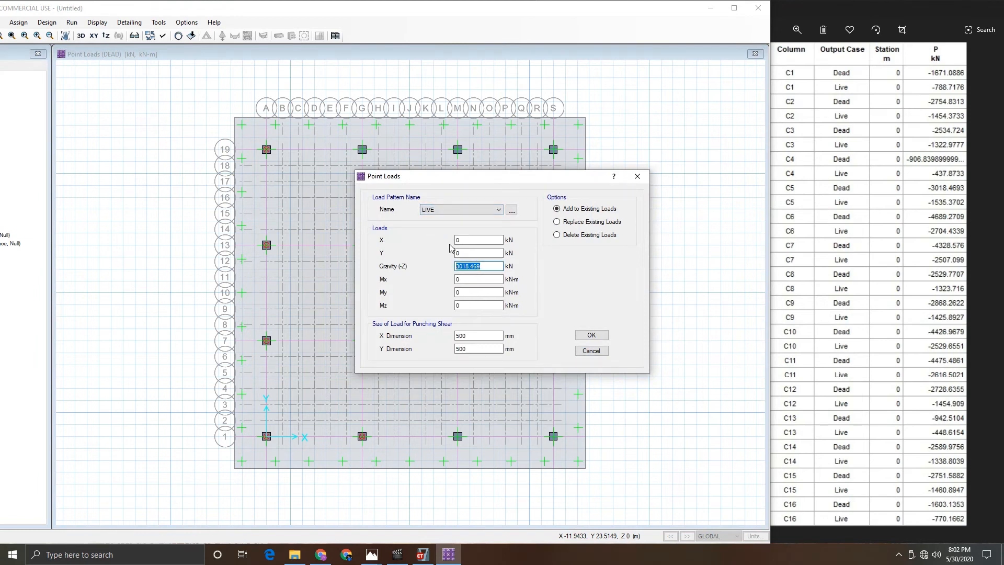
text(1535.3702)
click(589, 336)
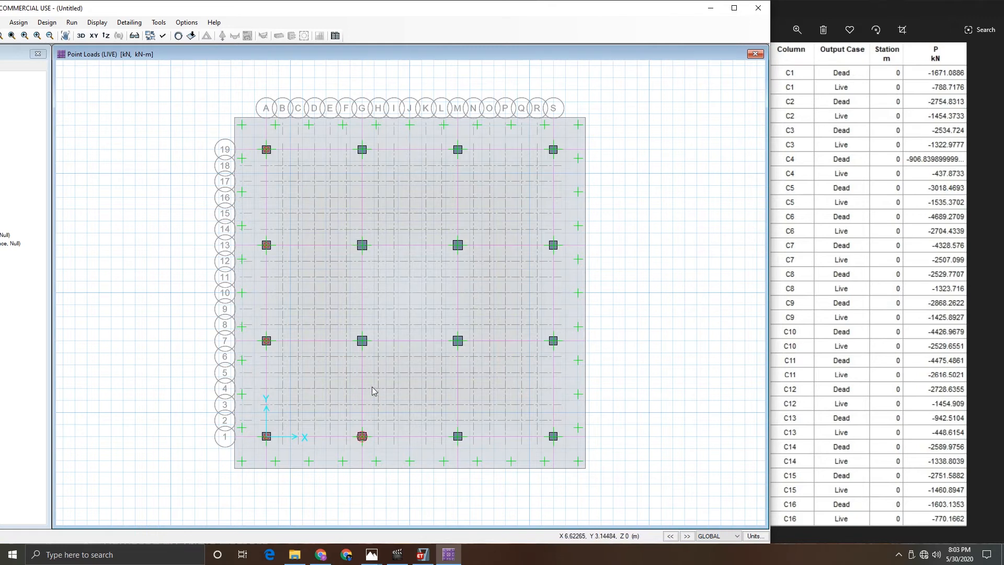
- Select the column at grid G19 and assign it a DEAD point load of 2529.7707 kN gravity
click(362, 151)
click(18, 22)
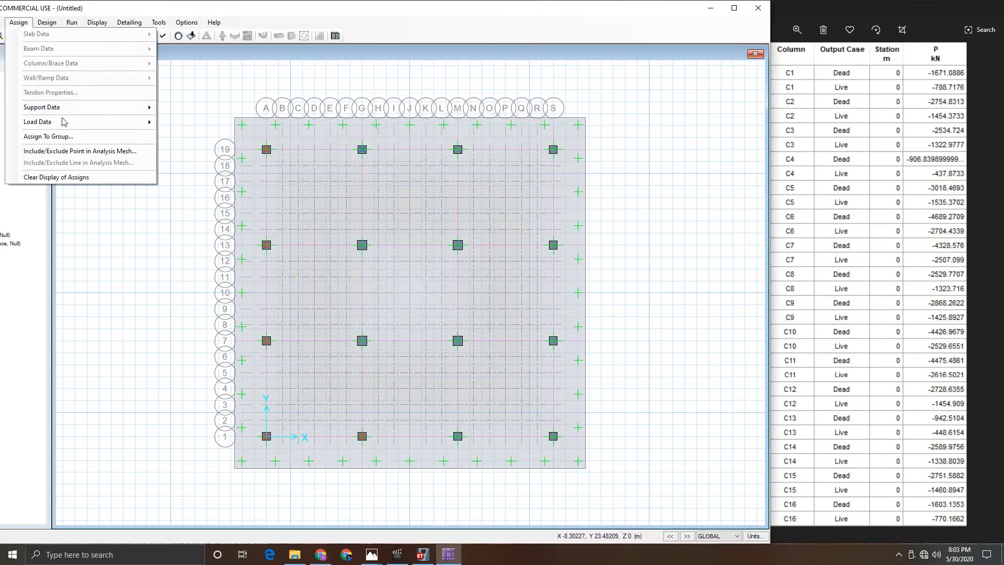
mouse_move(64, 122)
click(189, 175)
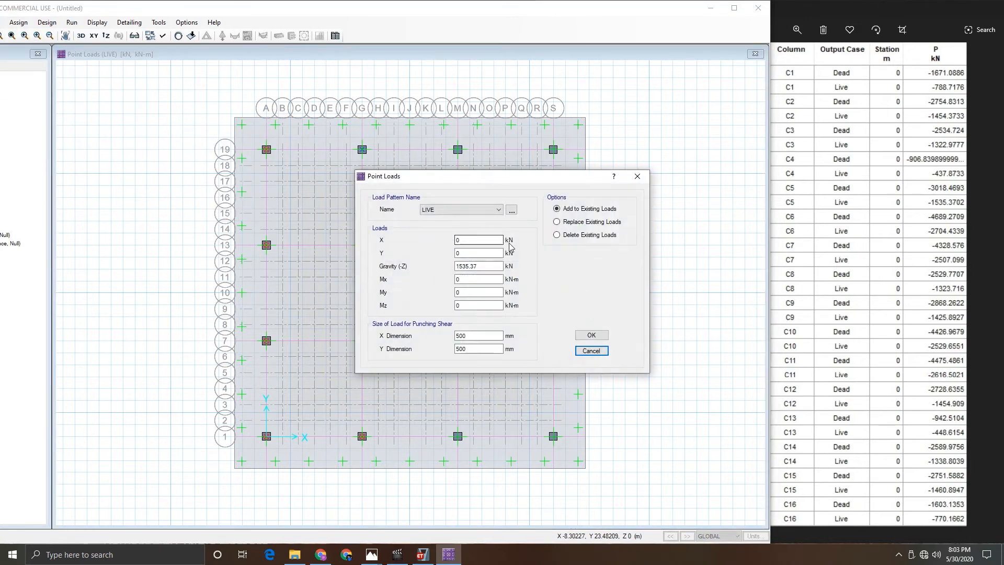
click(461, 210)
click(447, 220)
drag(489, 267, 432, 272)
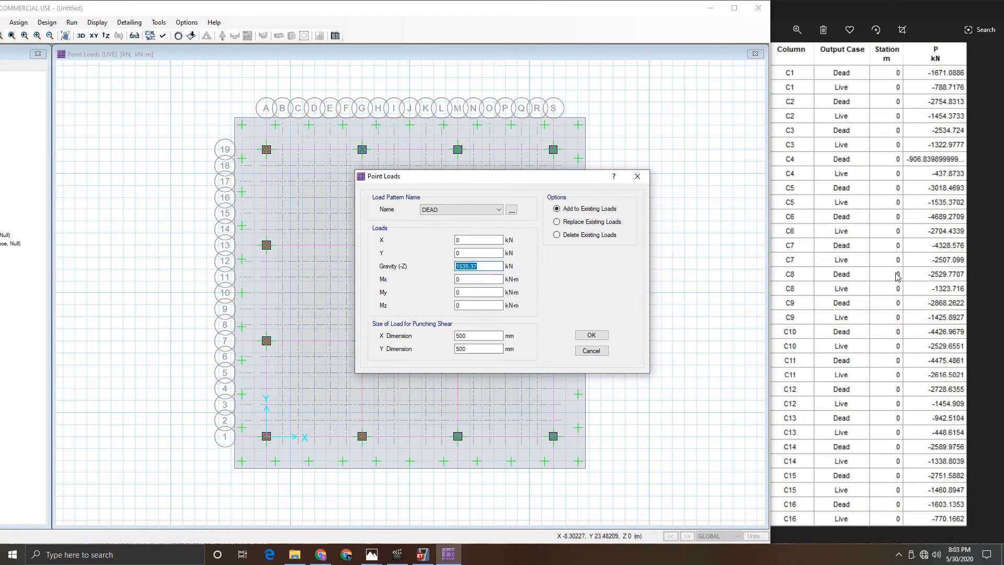
text(2529.7707)
click(588, 336)
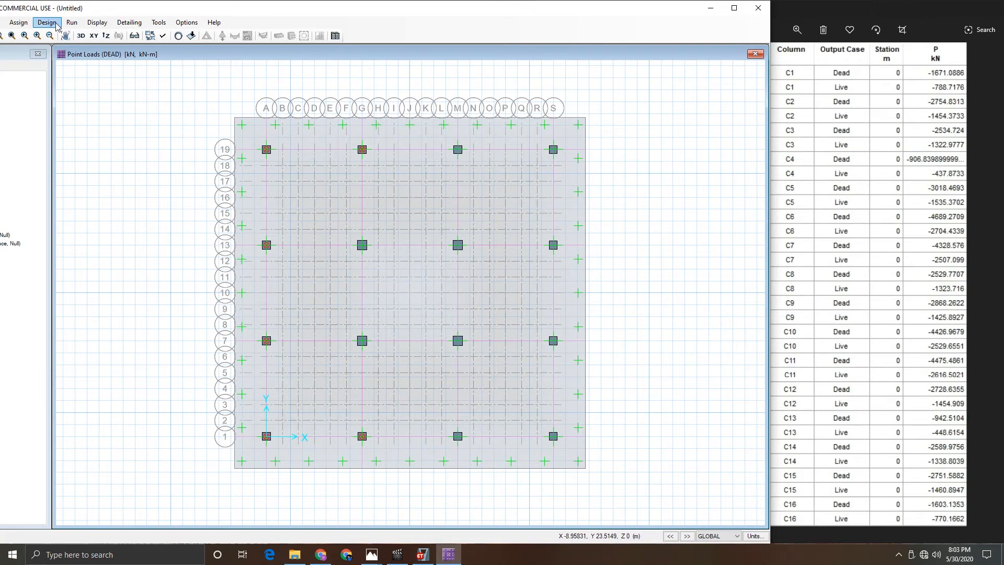
- Add a LIVE point load of 1323.716 kN gravity to the column at grid G19
click(19, 23)
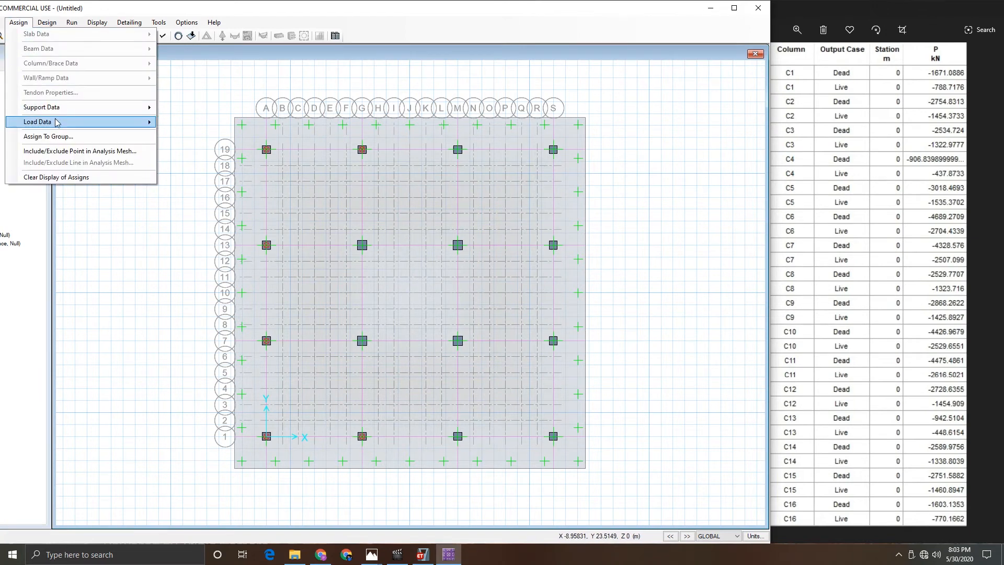
mouse_move(127, 126)
click(194, 175)
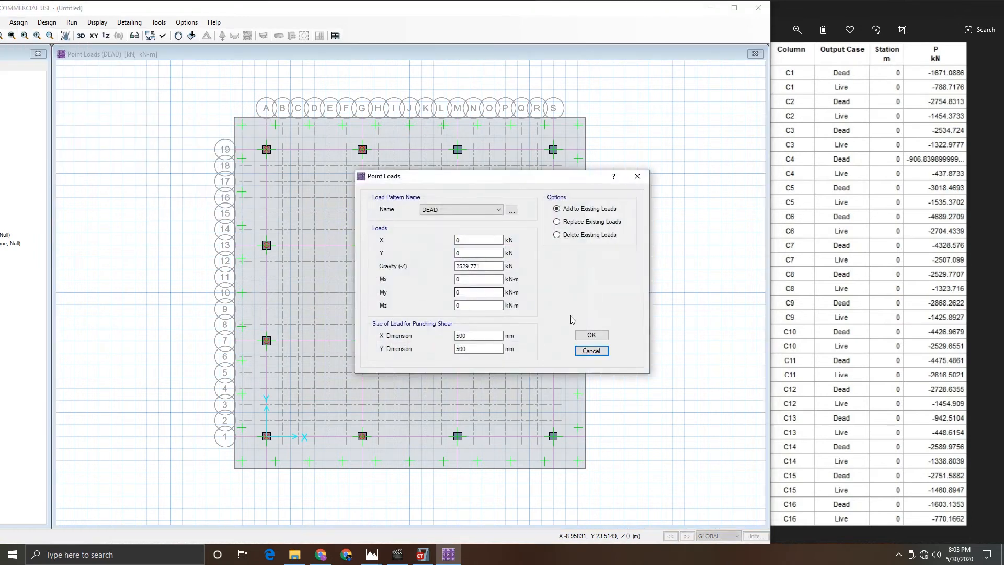
click(444, 210)
click(439, 226)
key(Tab)
key(Tab)
key(Tab)
key(Tab)
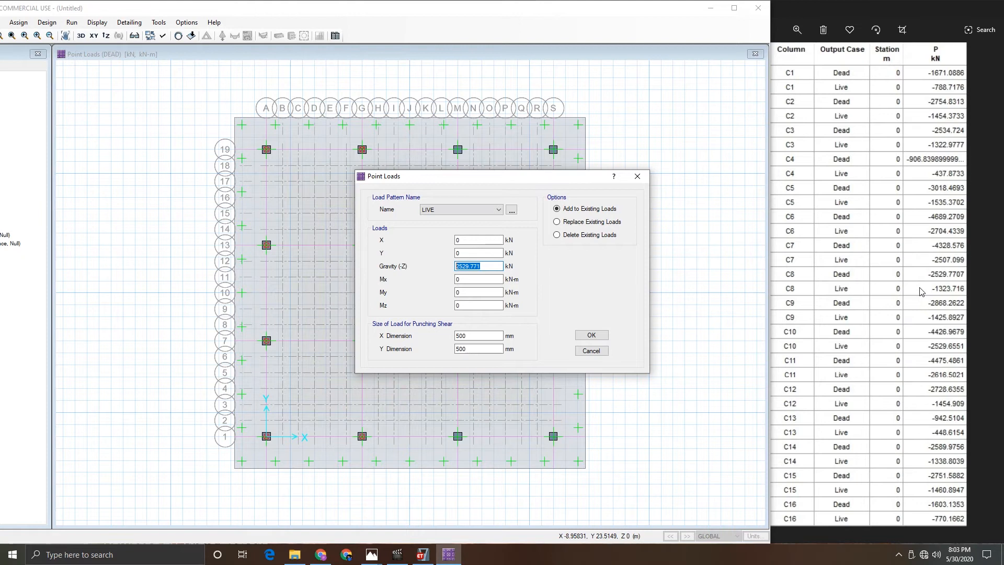
text(1323)
click(588, 337)
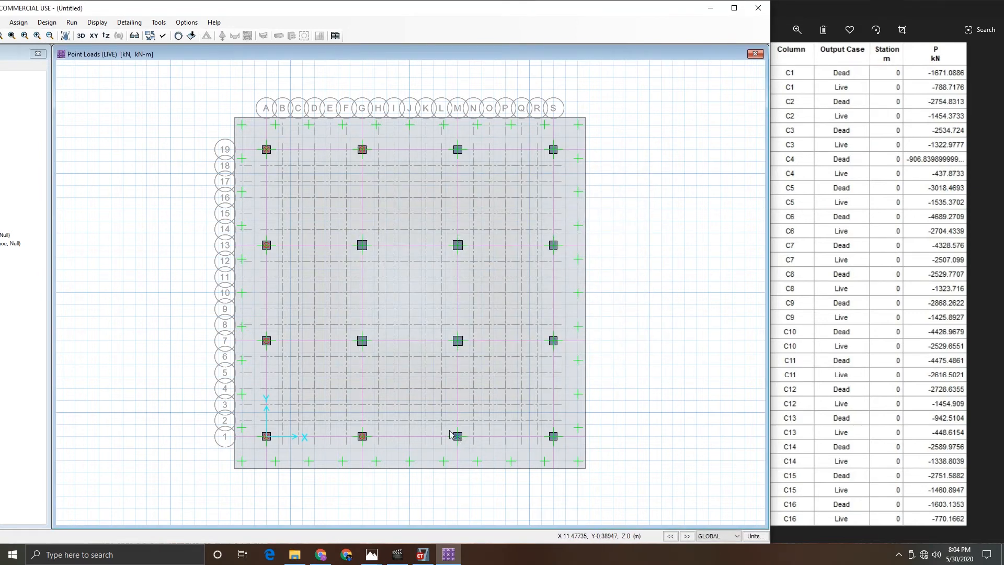
- Assign a DEAD point load of 2868.2622 kN gravity to the column at grid M1
click(18, 22)
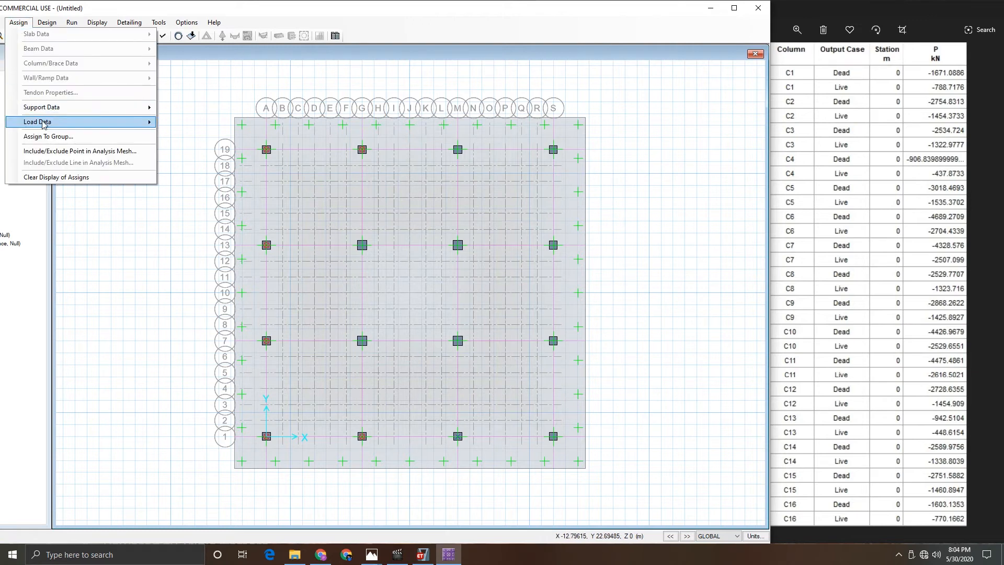
mouse_move(44, 124)
click(181, 177)
click(458, 210)
click(455, 217)
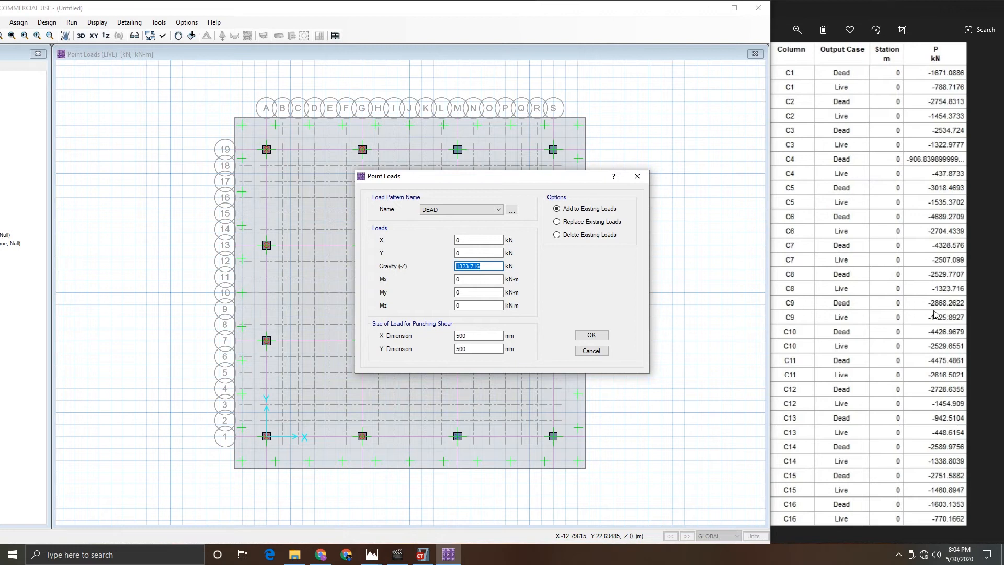
text(2868.2622)
click(592, 336)
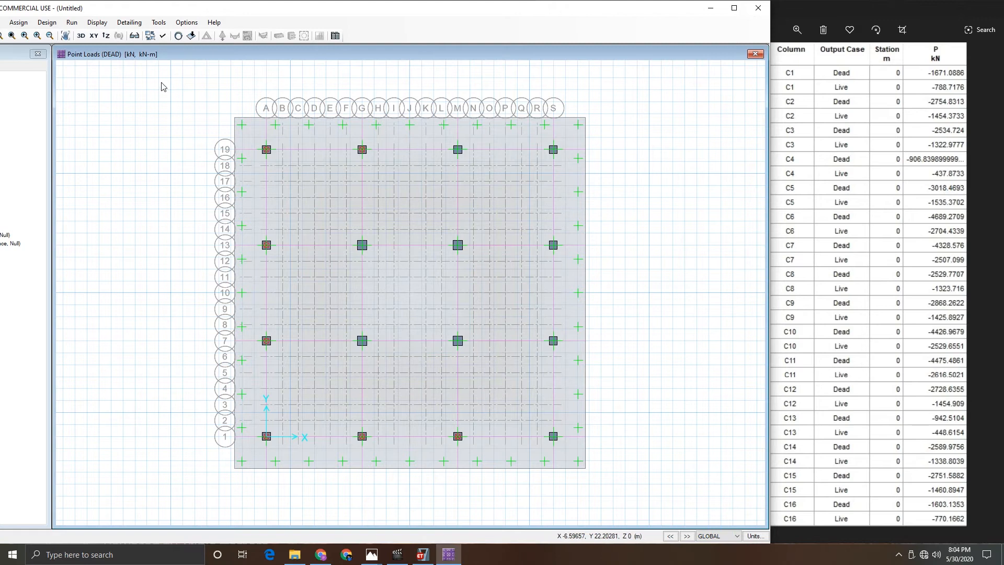
click(18, 22)
mouse_move(79, 121)
click(186, 181)
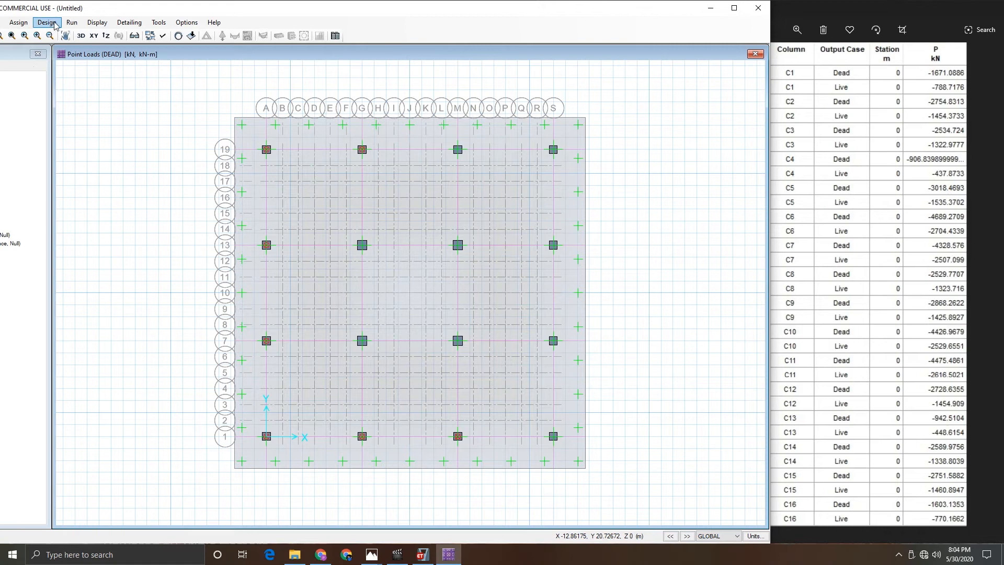
mouse_move(95, 14)
mouse_down()
mouse_move(244, 34)
mouse_move(62, 34)
mouse_move(96, 4)
mouse_up()
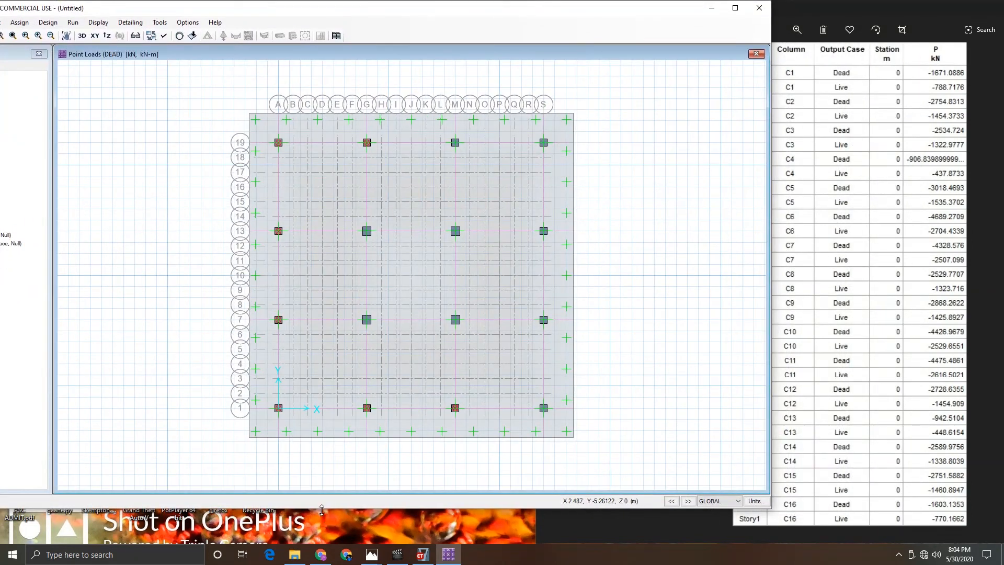
drag(321, 509, 321, 542)
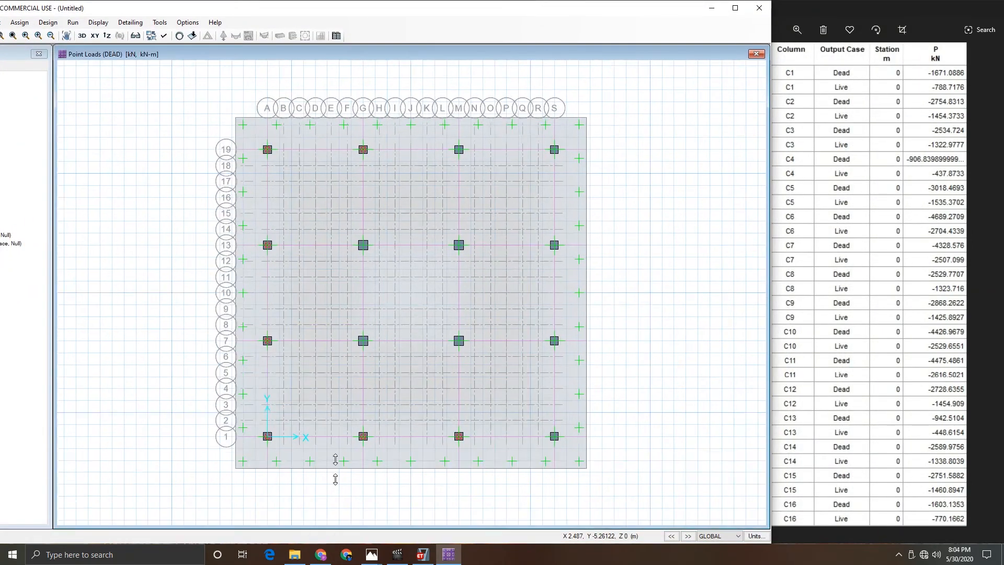
- Add a LIVE point load of 1425.8927 kN gravity to the selected column at grid M1
click(20, 22)
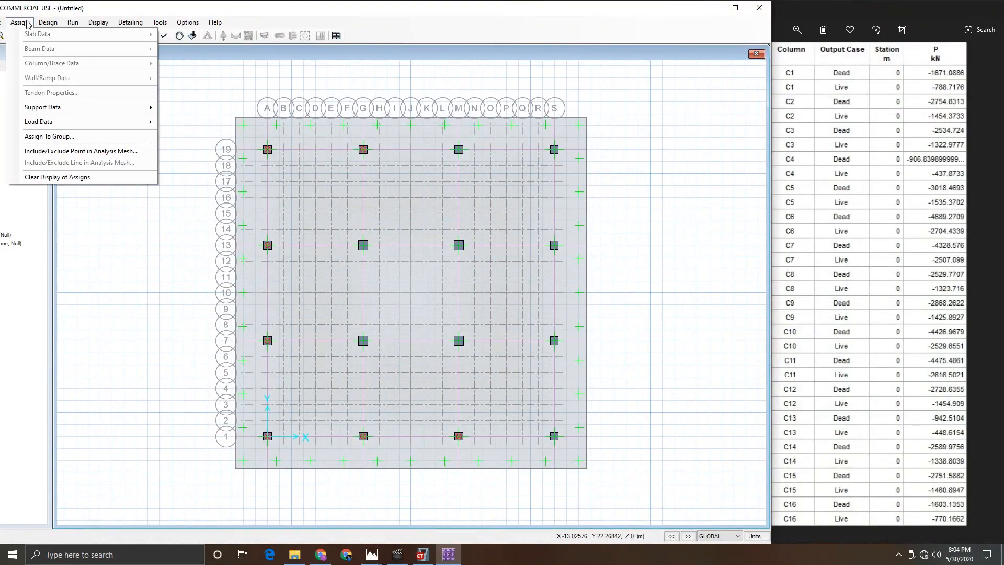
mouse_move(59, 124)
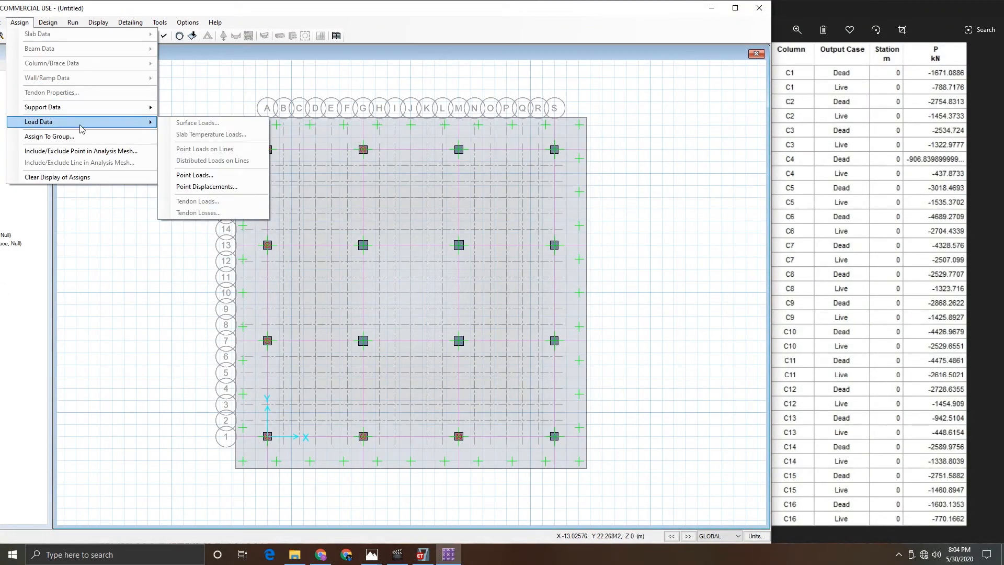
click(212, 177)
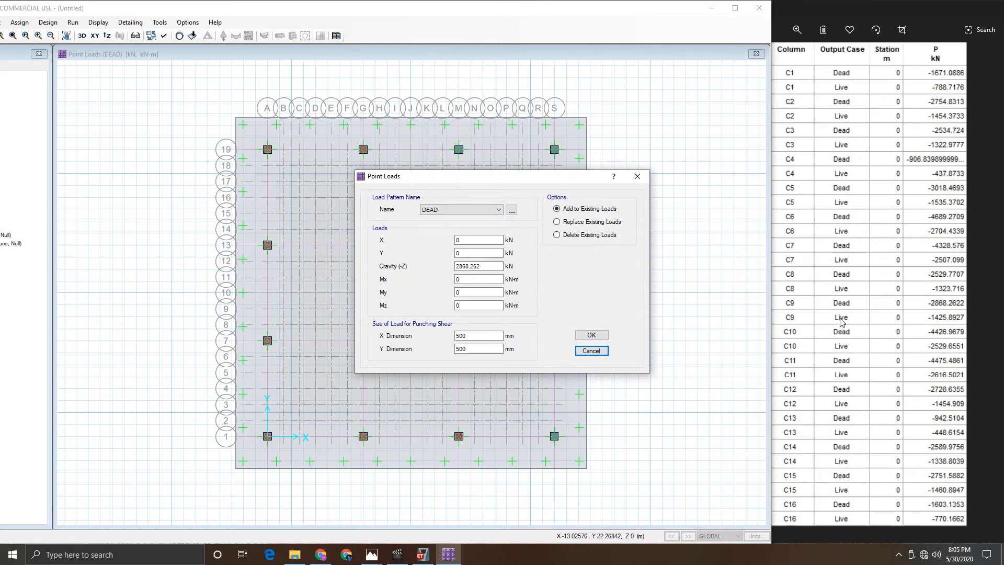
click(450, 210)
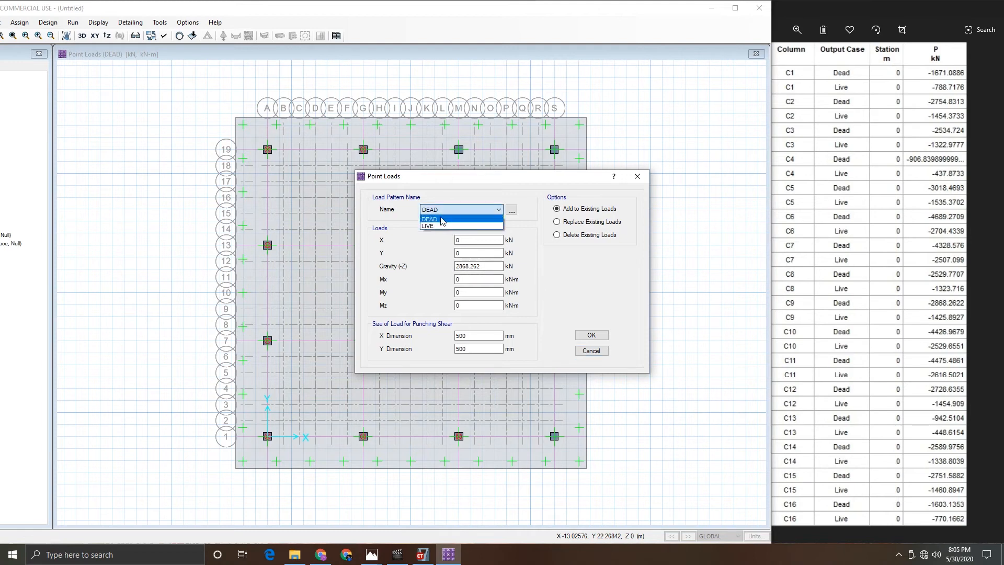
click(441, 226)
double_click(479, 267)
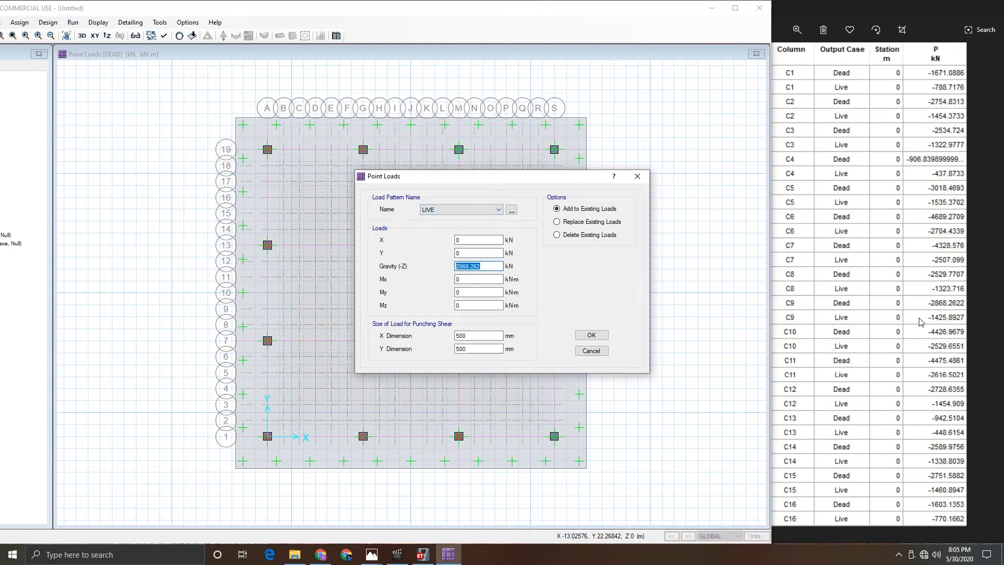
text(1425.8927)
click(590, 335)
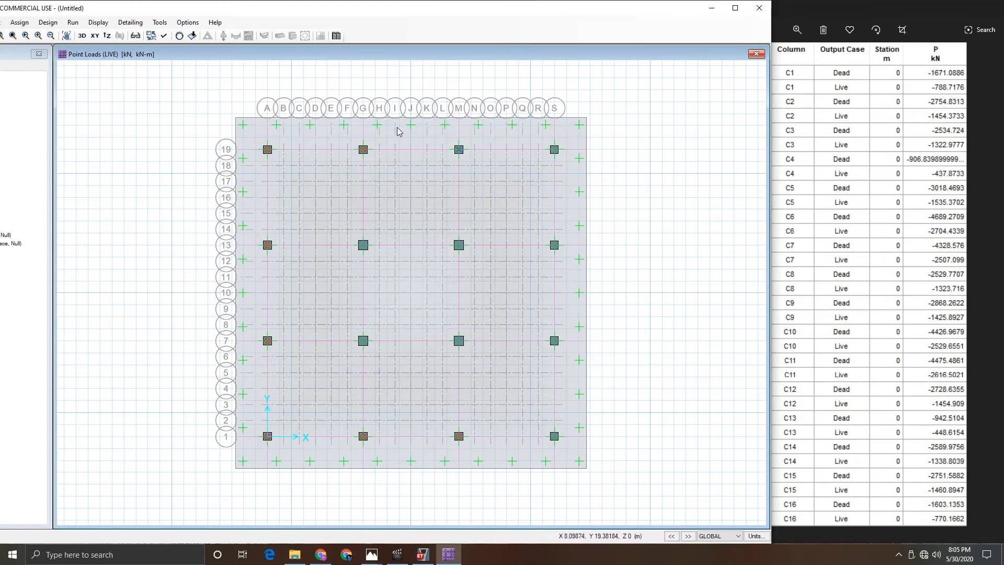
- Assign a DEAD point load of 2728.6355 kN gravity to the selected column at grid M19
click(19, 24)
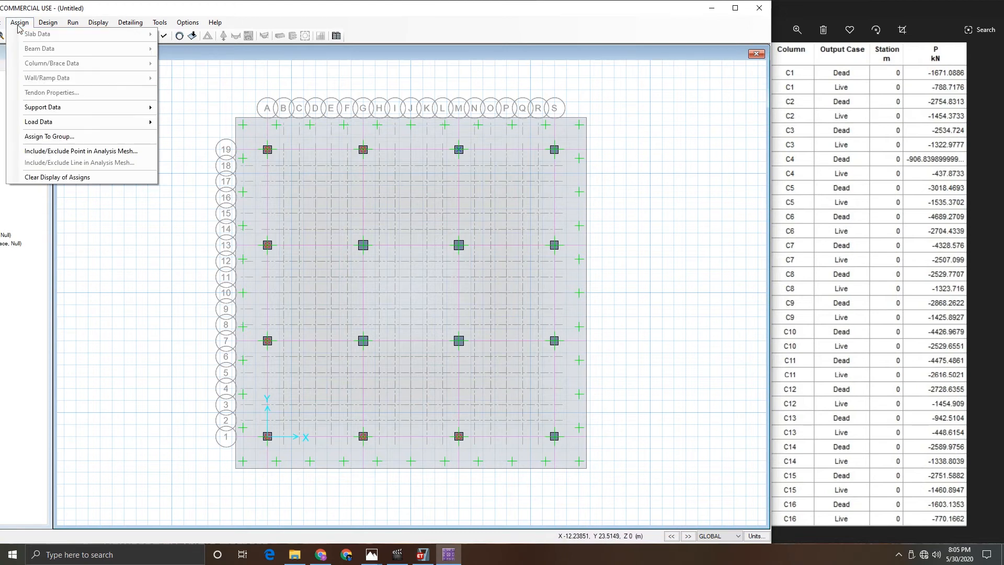
click(211, 176)
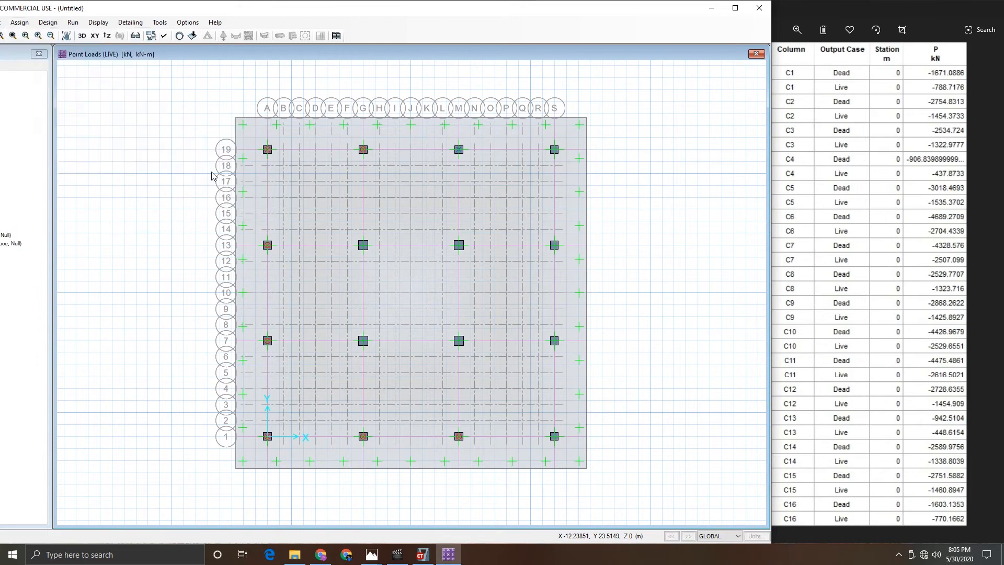
click(471, 210)
click(445, 220)
key(Tab)
key(Tab)
key(Tab)
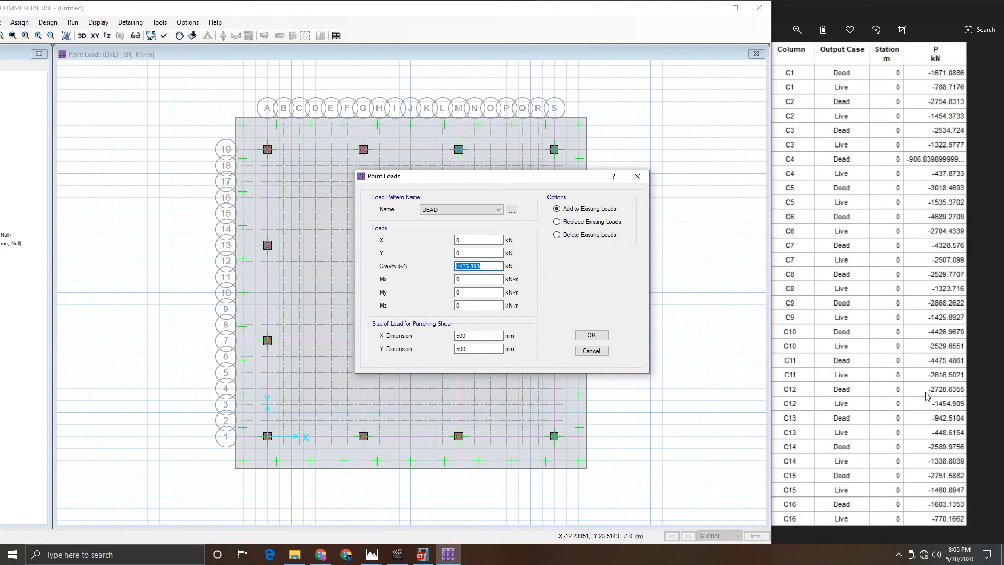
text(2728.6355)
click(591, 335)
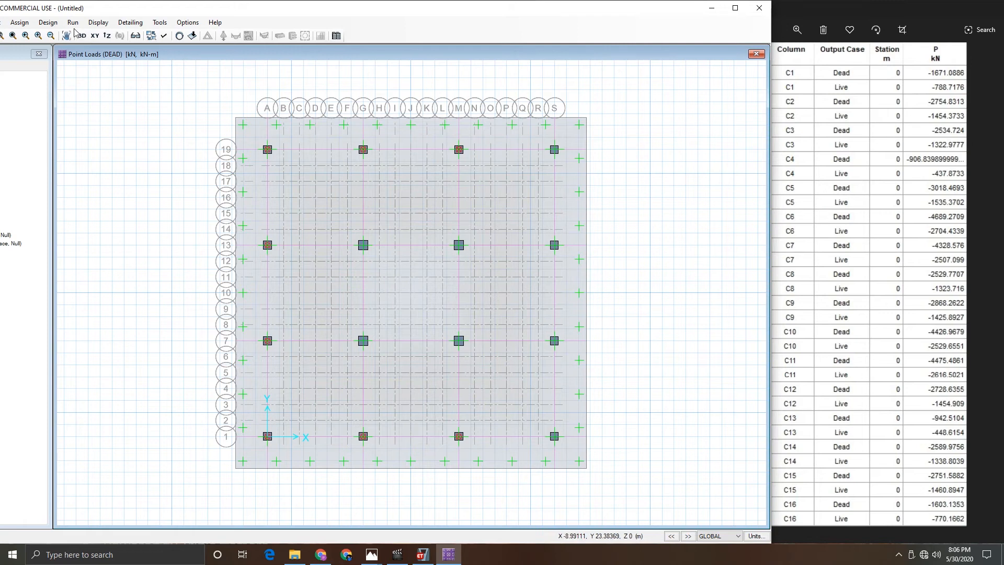
- Add a LIVE point load of 1454.909 kN gravity to the column at grid M19
click(20, 23)
mouse_move(74, 128)
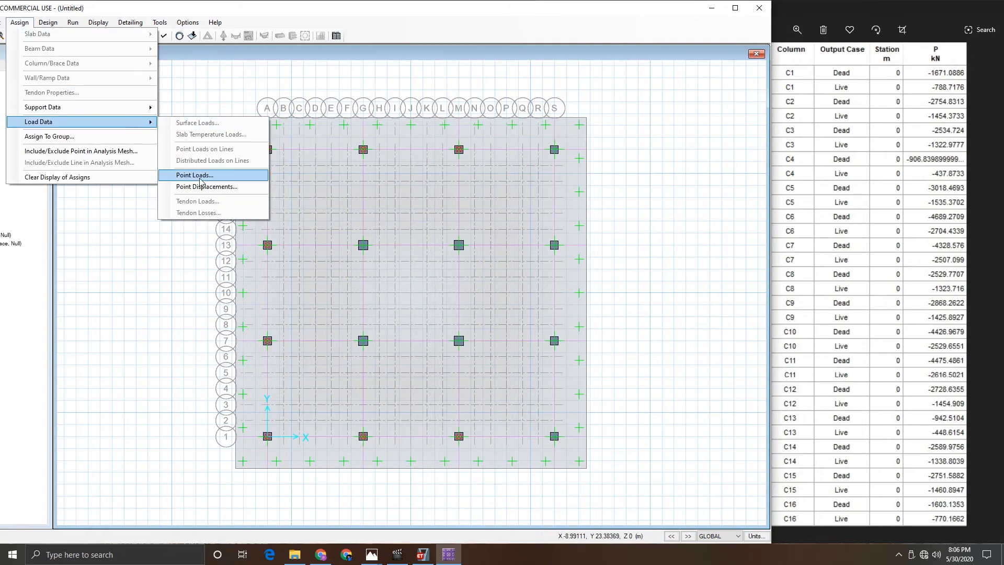
click(194, 176)
click(455, 210)
click(455, 224)
key(Tab)
key(Tab)
key(Tab)
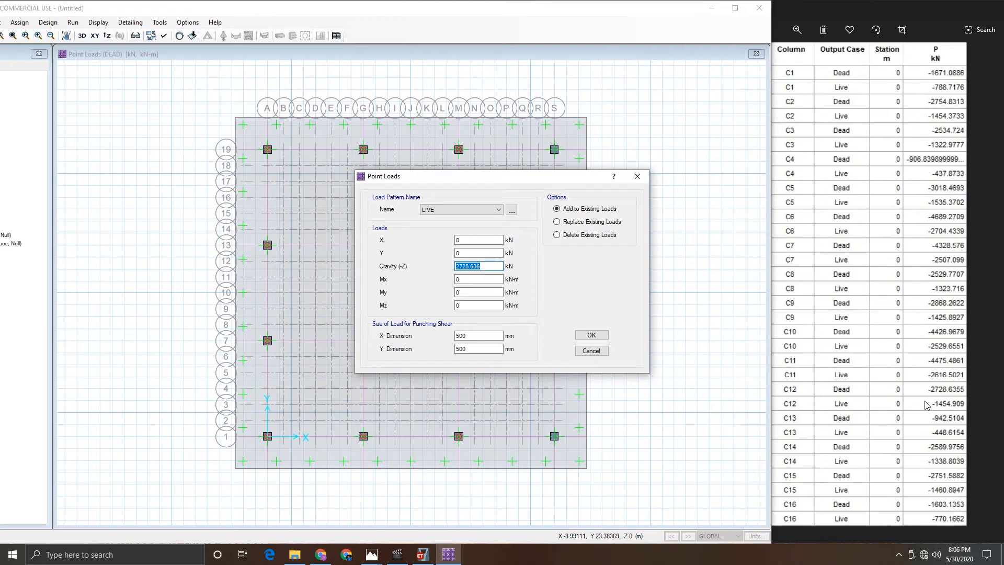
text(1454.909)
click(587, 335)
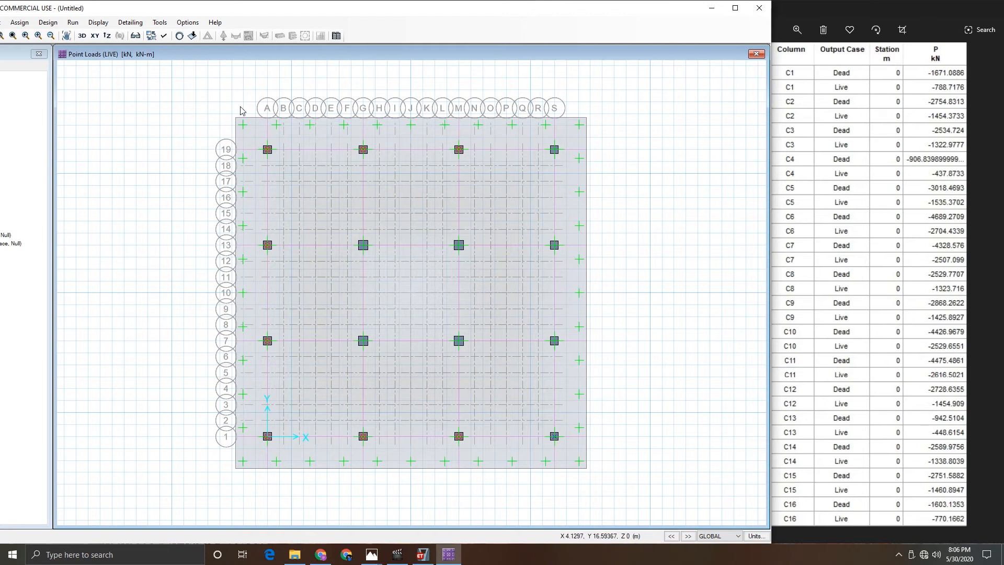
- Assign a DEAD point load of 942.5104 kN gravity to the column at grid S1
click(19, 22)
mouse_move(47, 119)
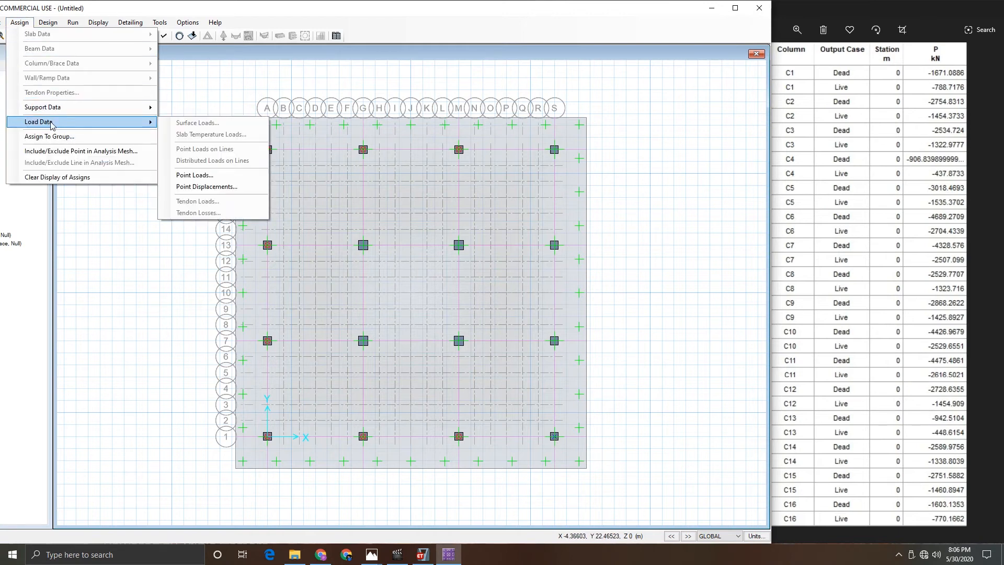
click(189, 175)
click(491, 209)
click(451, 221)
double_click(473, 266)
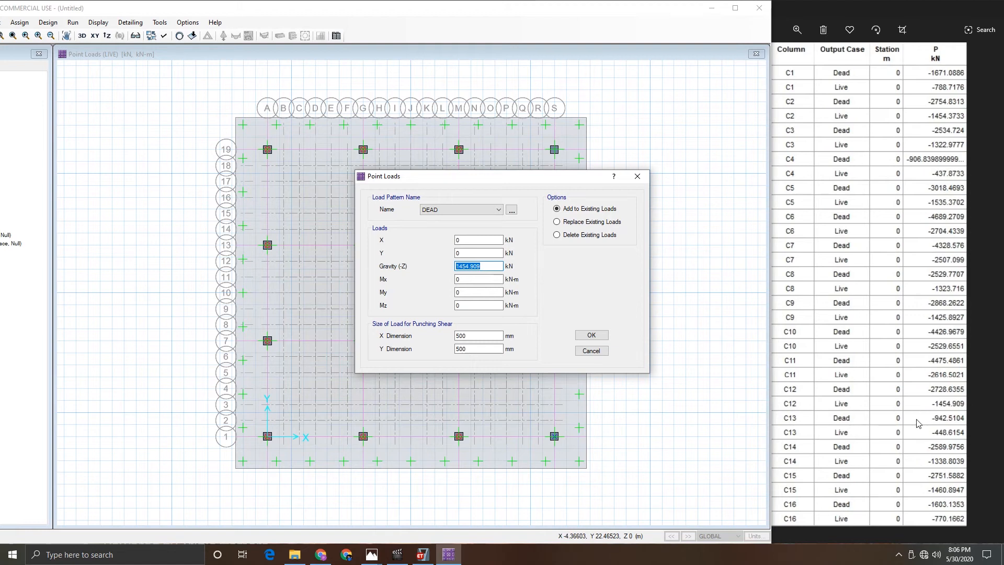
text(942.5104)
click(590, 336)
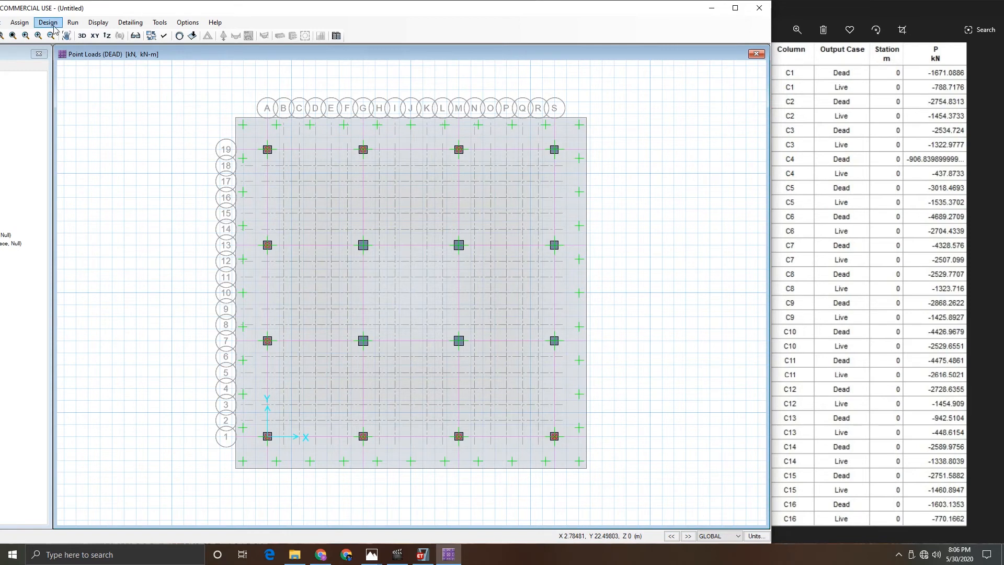
- Add a LIVE point load of 448.6154 kN gravity to the column at grid S1
click(19, 23)
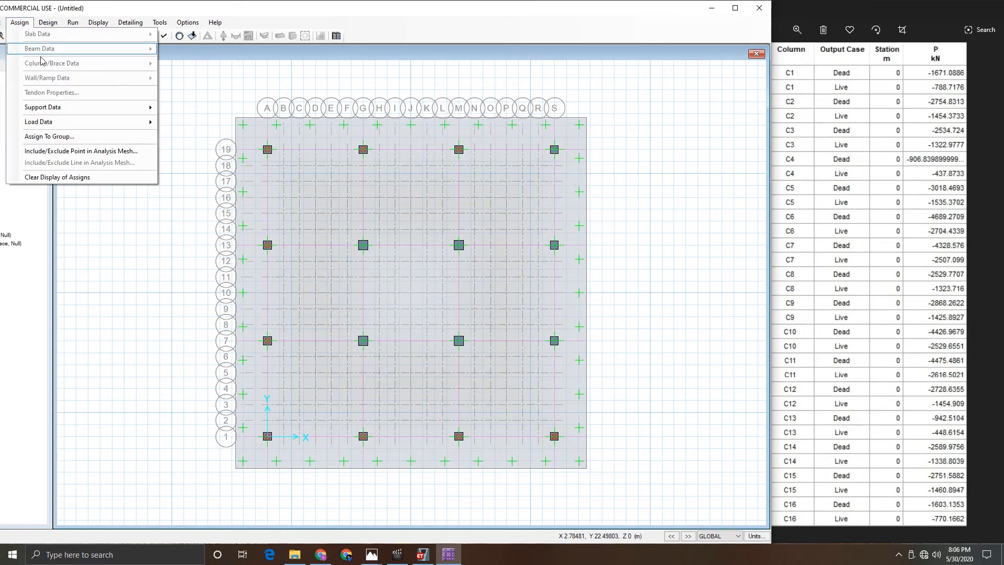
mouse_move(148, 126)
click(206, 175)
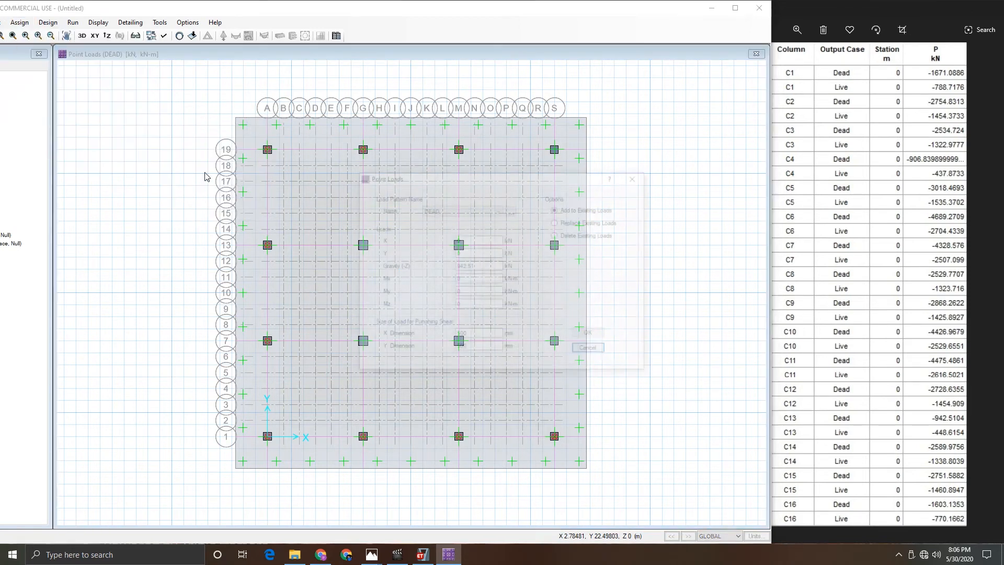
click(460, 210)
click(448, 226)
key(Tab)
key(Tab)
key(Tab)
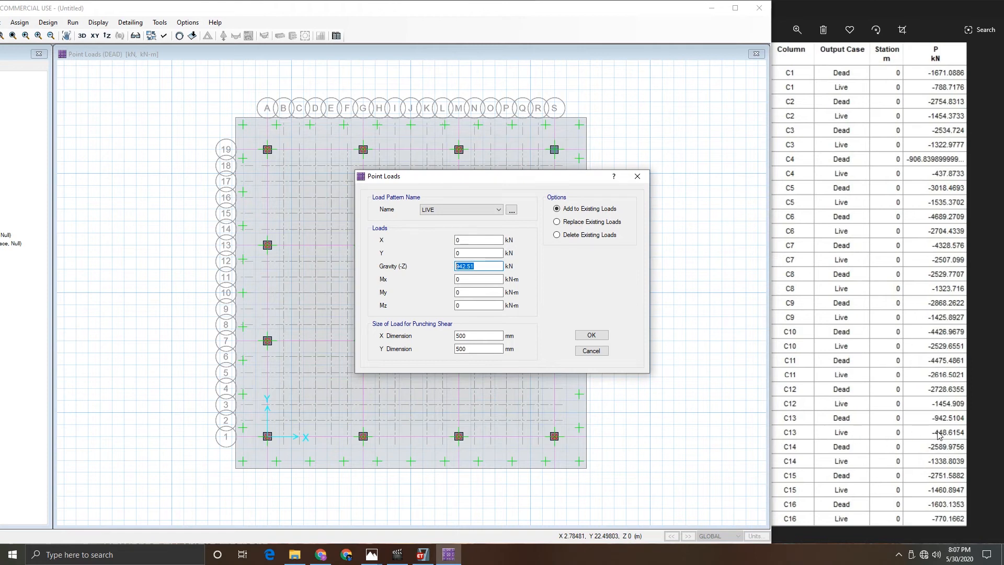
text(448)
click(592, 335)
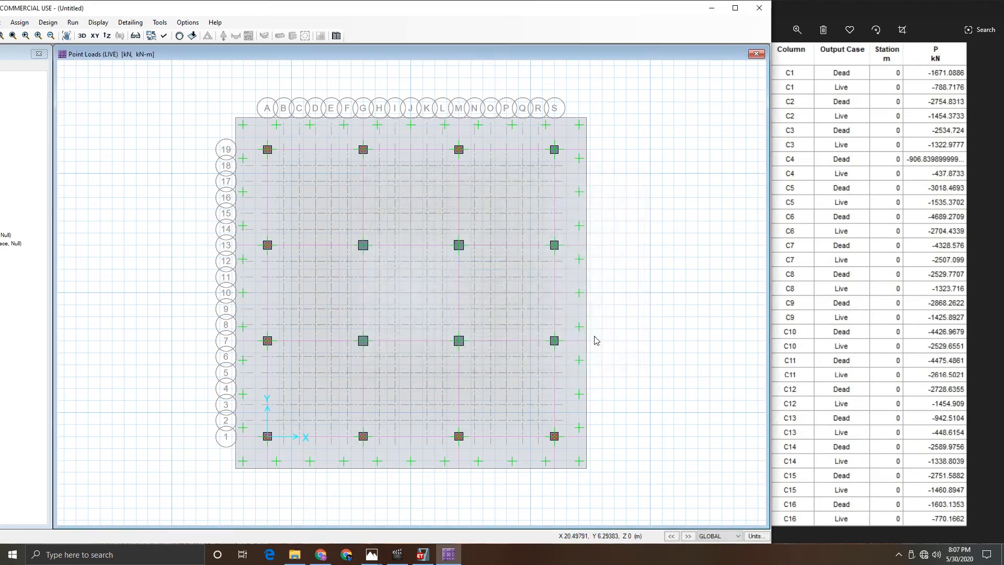
- Select the column at grid S7 and assign it a DEAD point load of 2589.9756 kN gravity
click(555, 341)
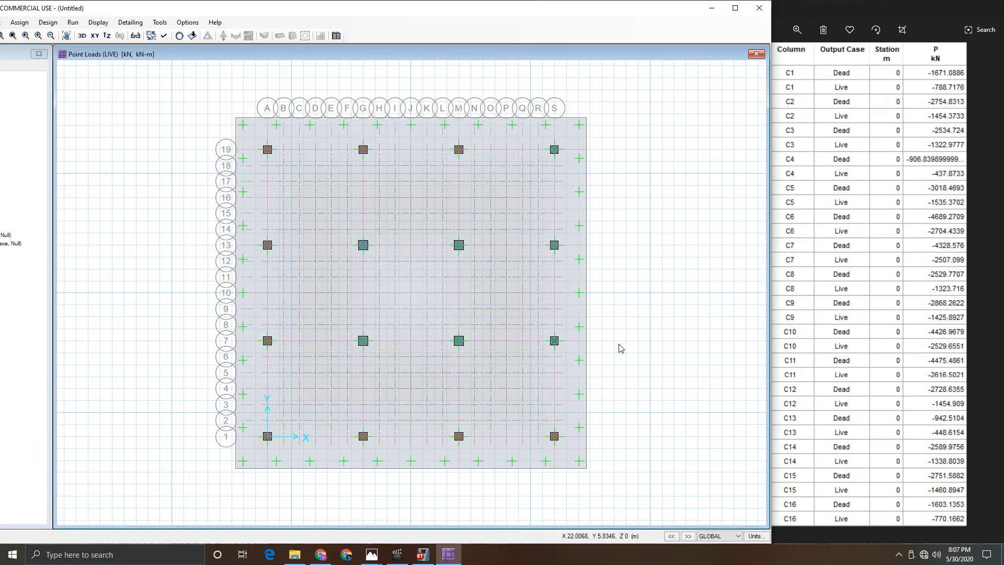
click(20, 22)
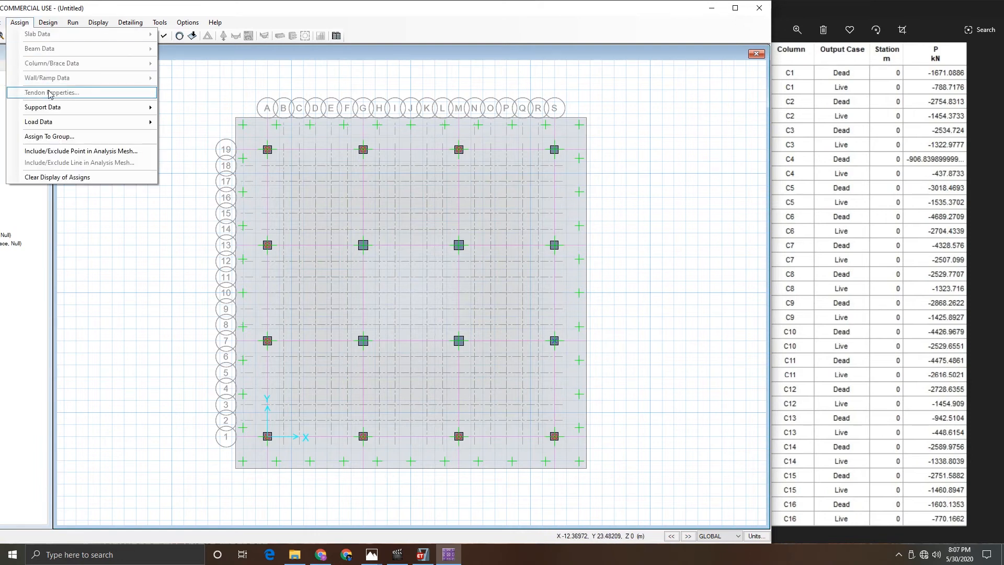
mouse_move(54, 122)
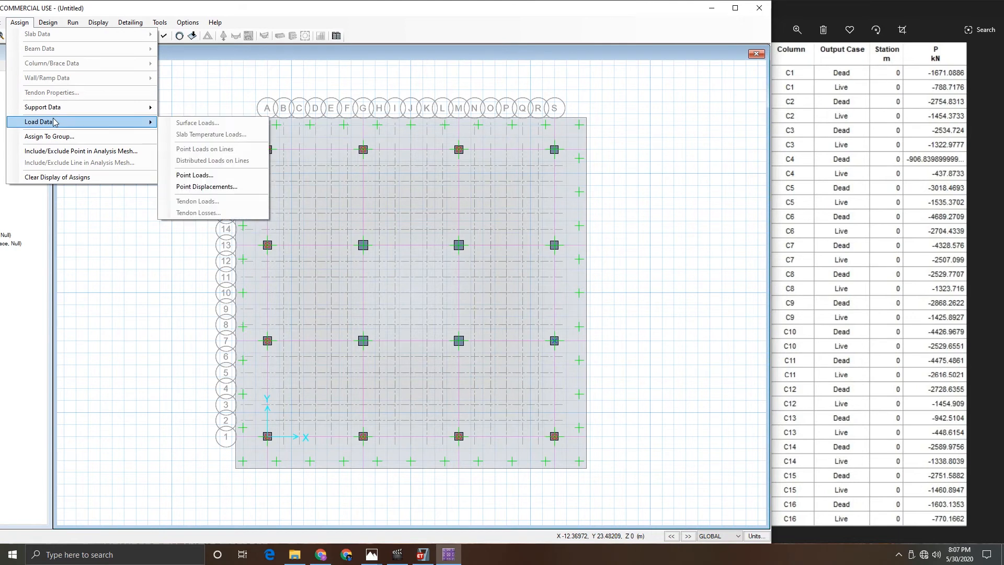
click(196, 175)
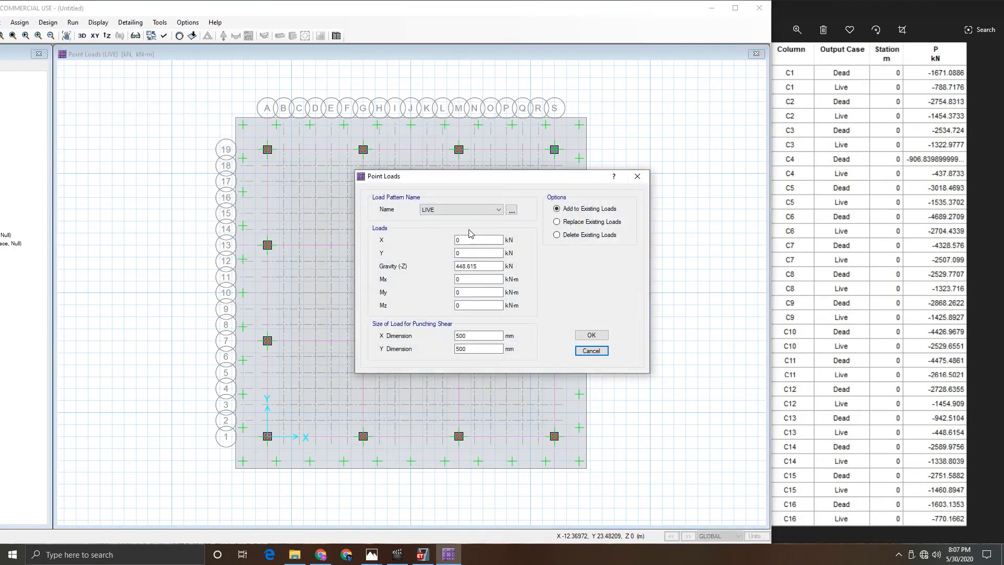
drag(467, 182, 356, 191)
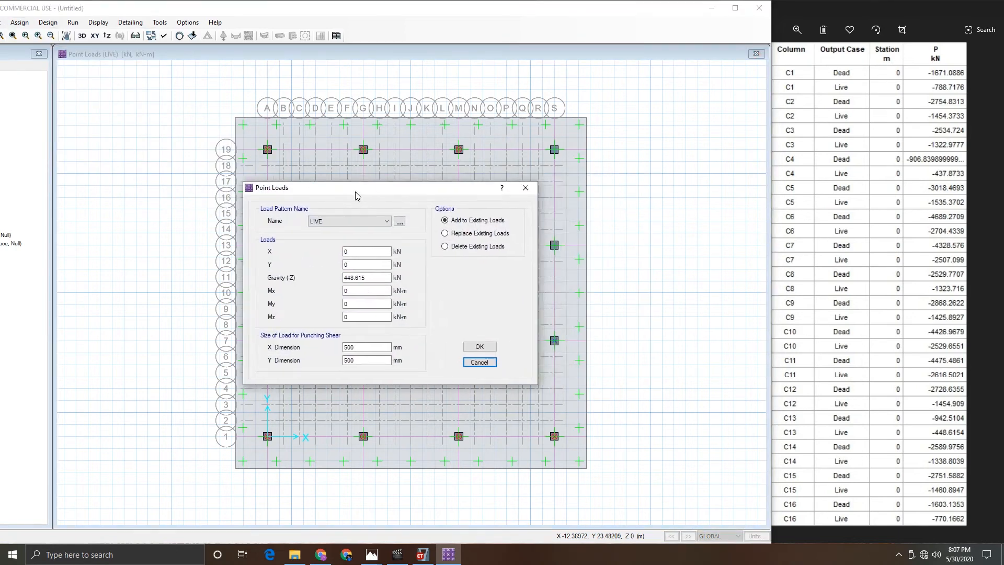
click(346, 221)
click(338, 231)
double_click(385, 278)
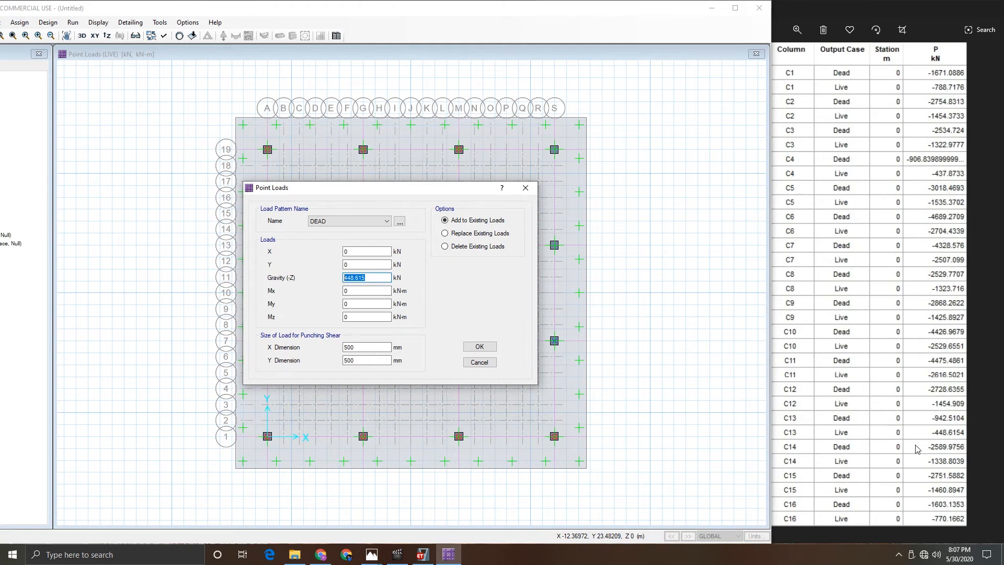
text(2589.9756)
click(480, 348)
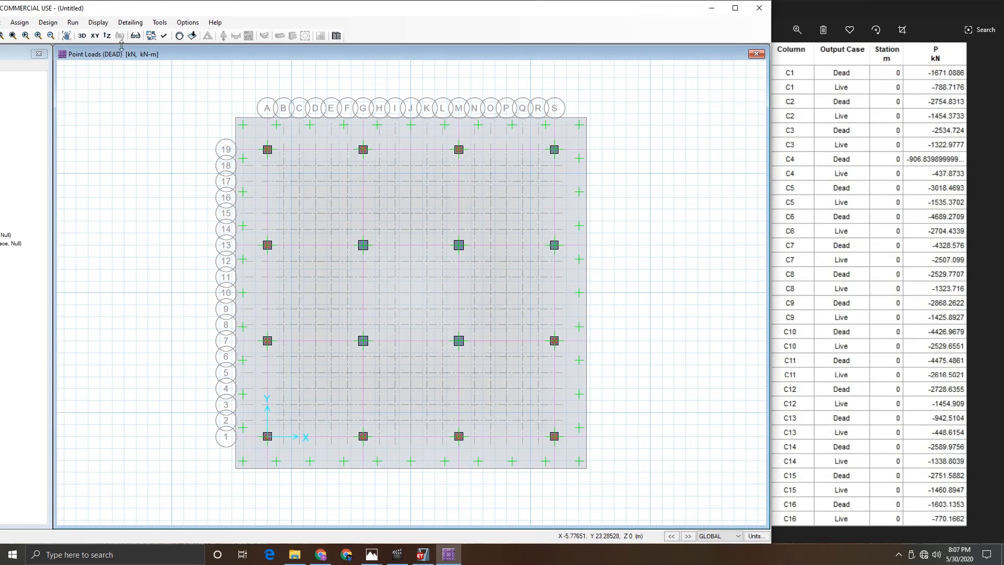
- Add a LIVE point load of 1338.8039 kN gravity to the column at grid S7
click(19, 22)
mouse_move(48, 22)
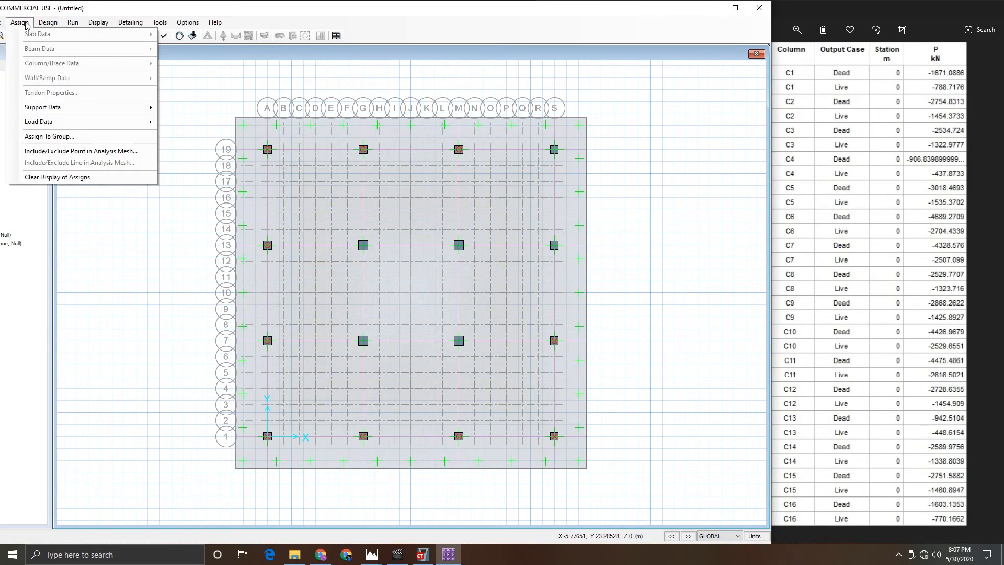
mouse_move(79, 122)
click(195, 175)
click(462, 212)
click(451, 226)
key(Tab)
key(Tab)
key(Tab)
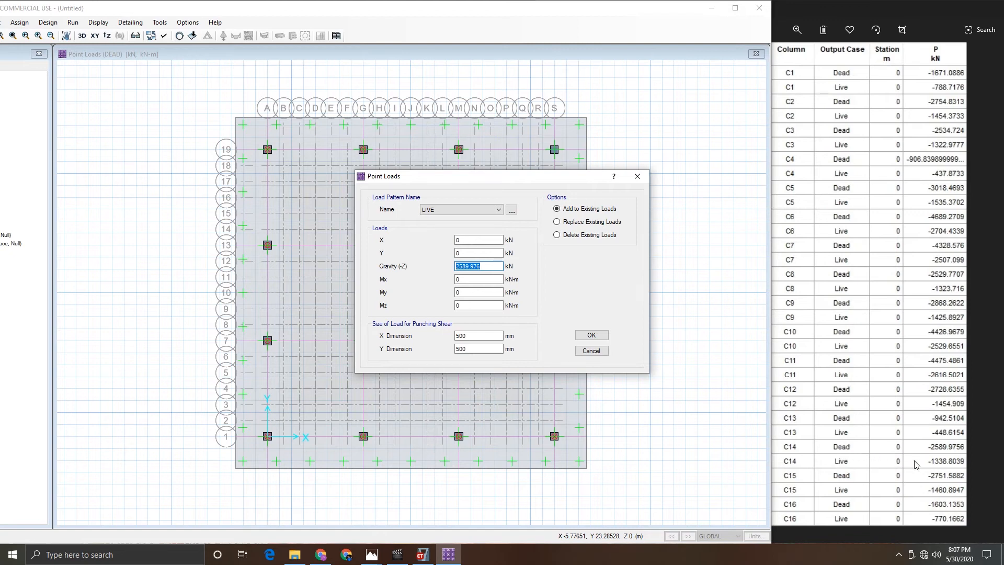
text(1338.8039)
click(596, 336)
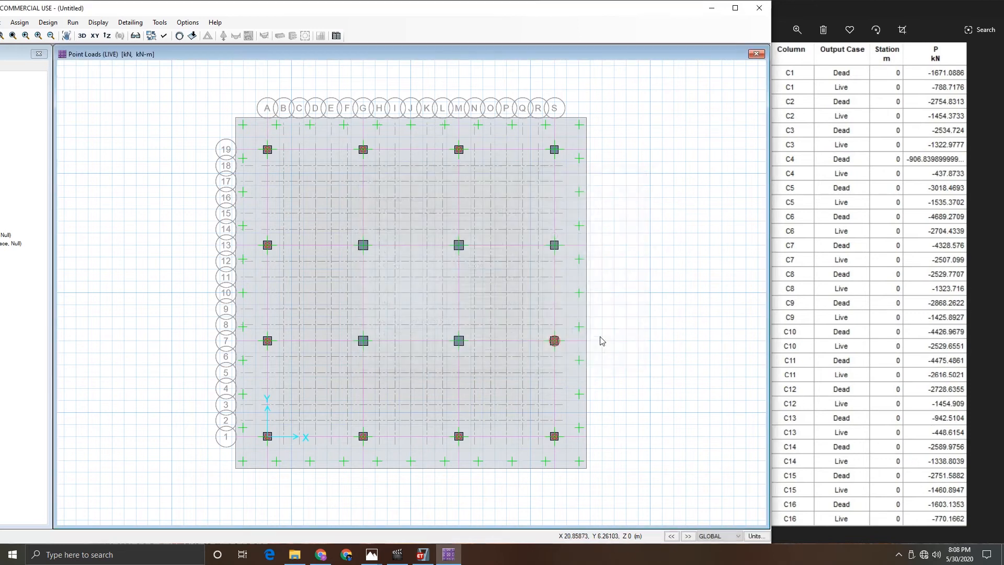
- Select the column at grid S13 and assign it a DEAD point load of 2751.5882 kN gravity
click(554, 246)
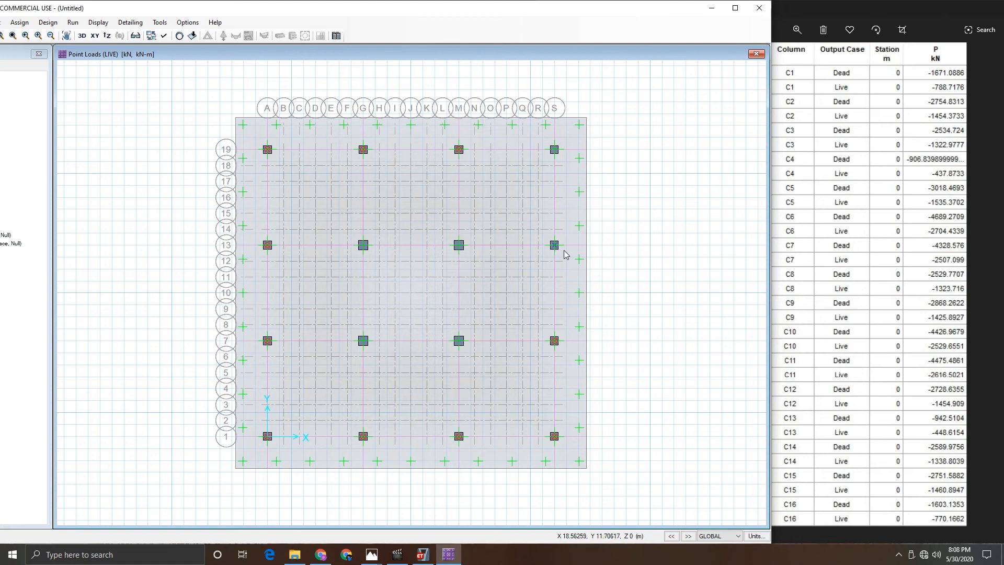
click(25, 25)
click(204, 176)
drag(448, 185, 211, 188)
click(204, 212)
click(204, 222)
double_click(252, 267)
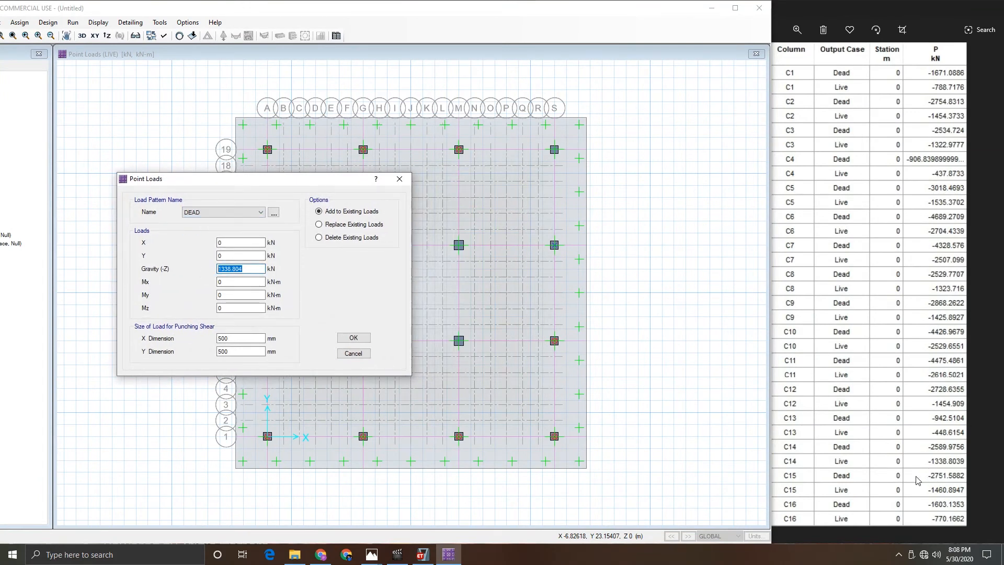
text(2751.5882)
click(353, 337)
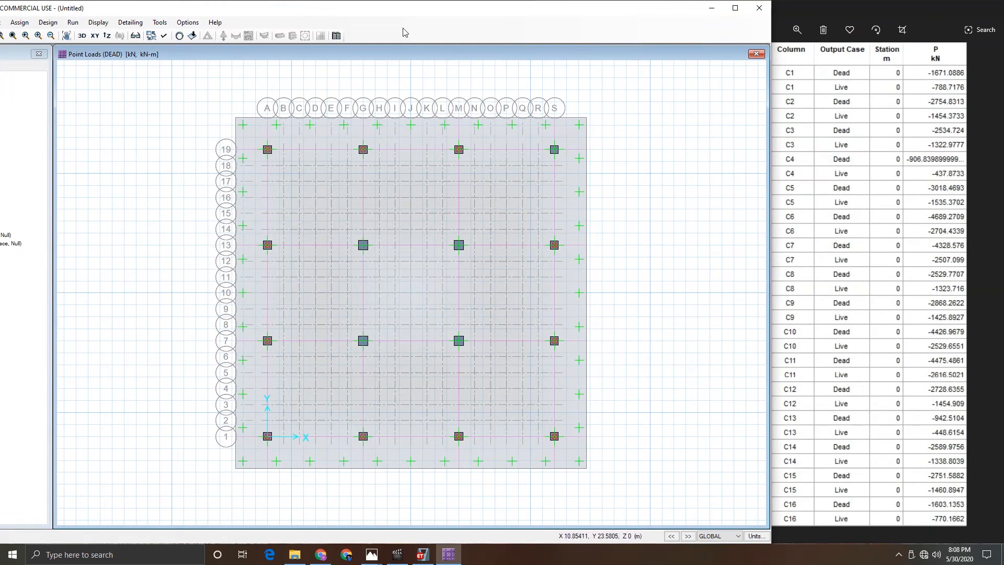
drag(351, 14, 333, 2)
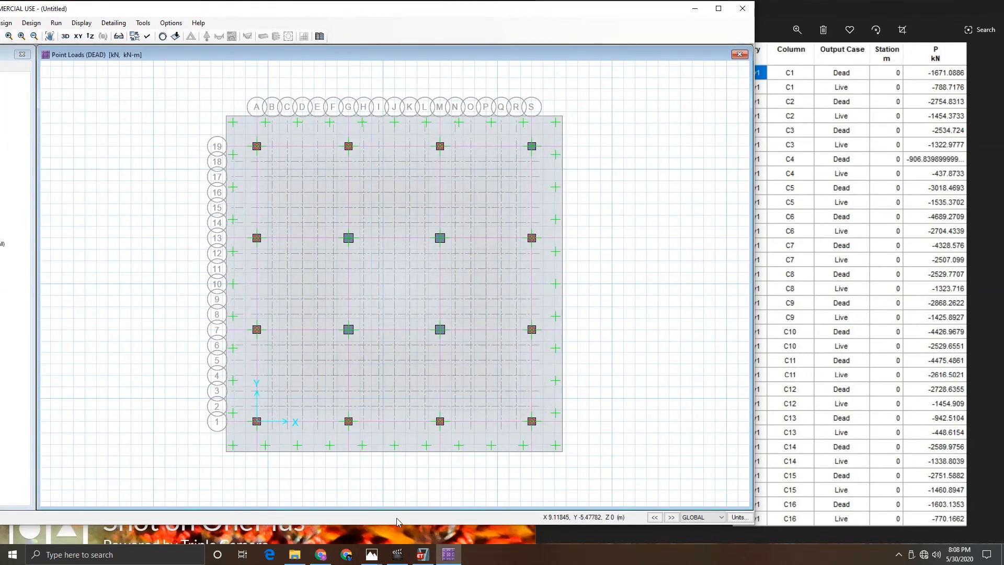
drag(398, 524, 398, 549)
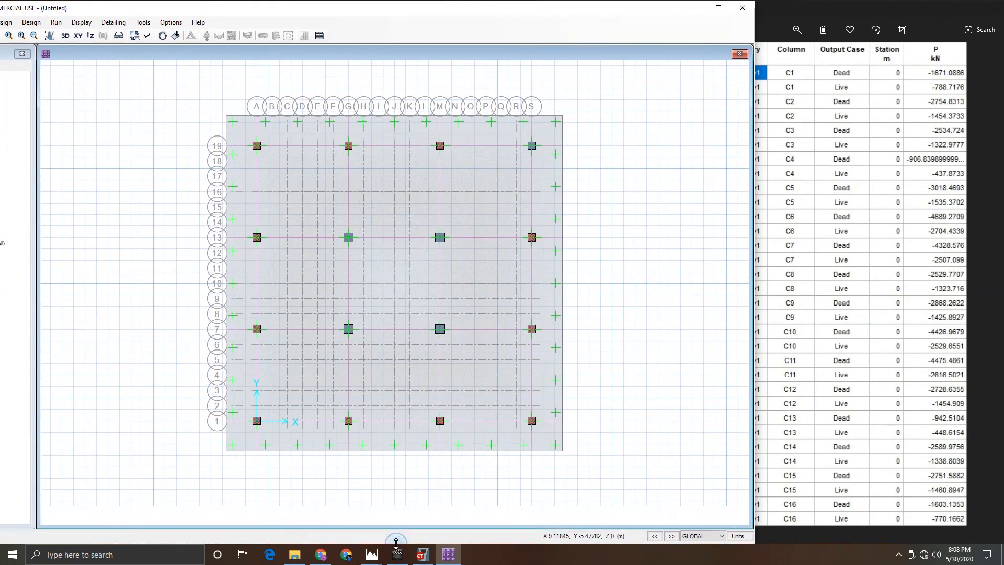
drag(18, 11, 26, 9)
- Add a LIVE point load of 1460.8947 kN gravity to the column at grid S13
click(16, 24)
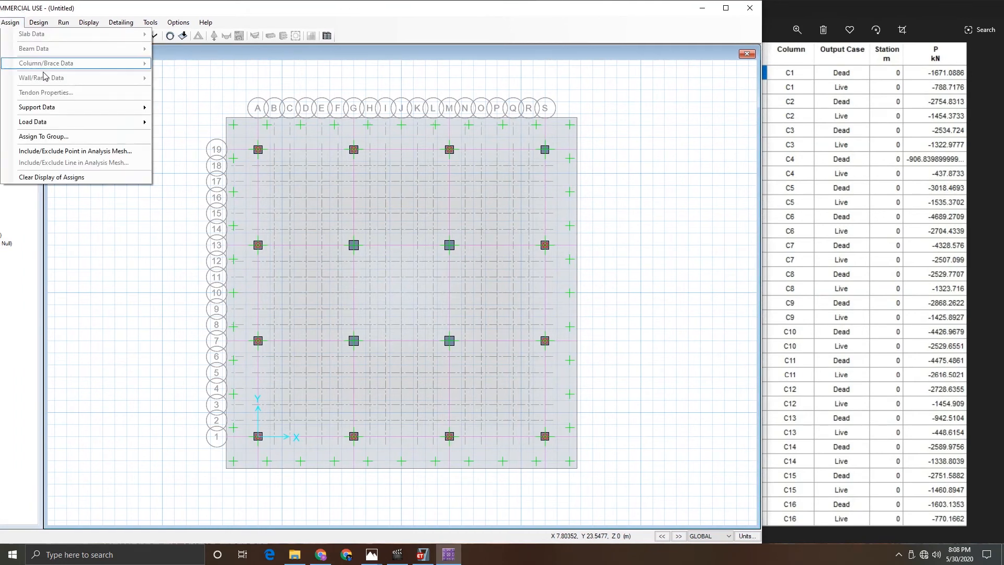
mouse_move(104, 121)
click(203, 178)
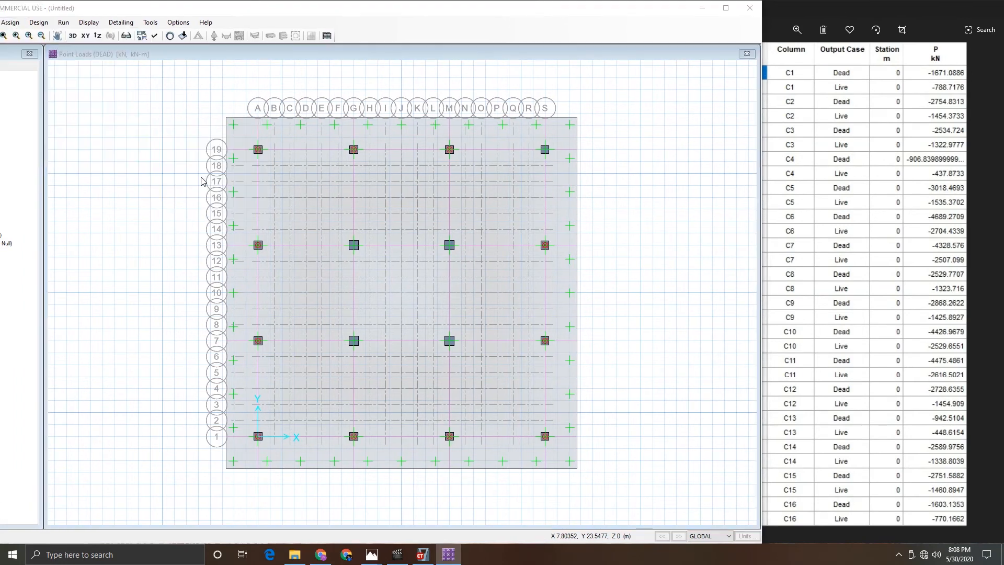
drag(417, 177, 168, 197)
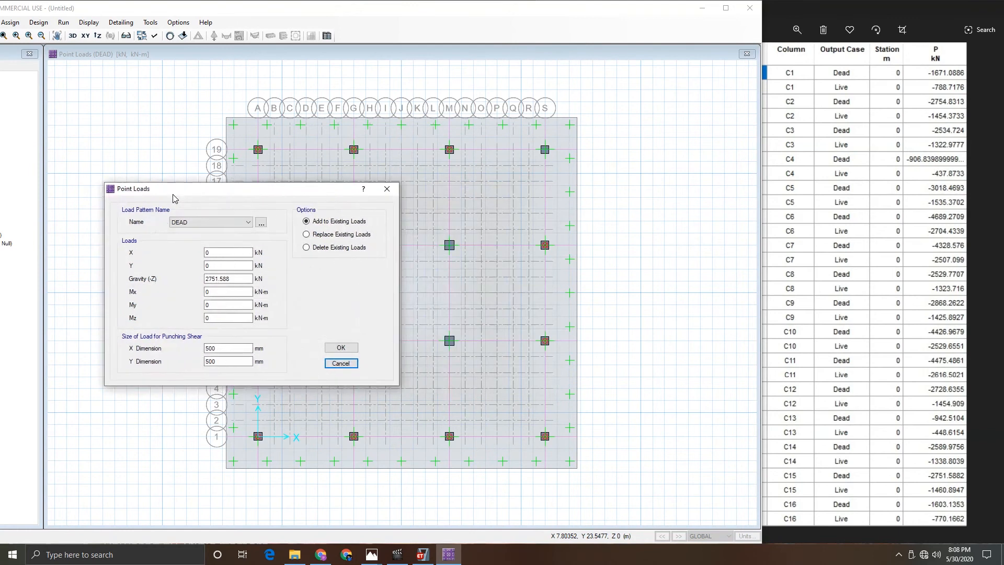
click(239, 281)
drag(238, 280, 184, 278)
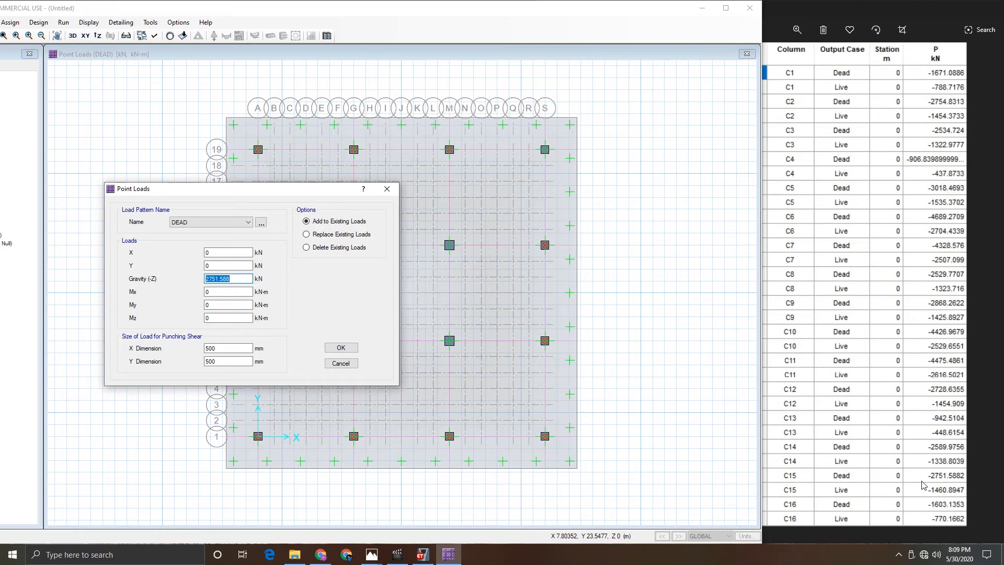
click(191, 223)
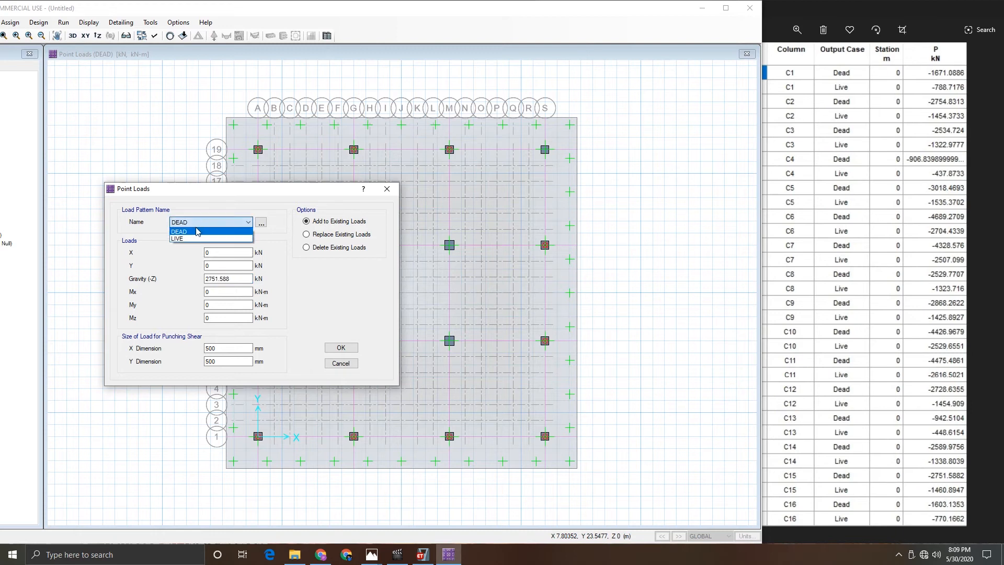
click(193, 239)
key(Tab)
key(Tab)
key(Tab)
key(Tab)
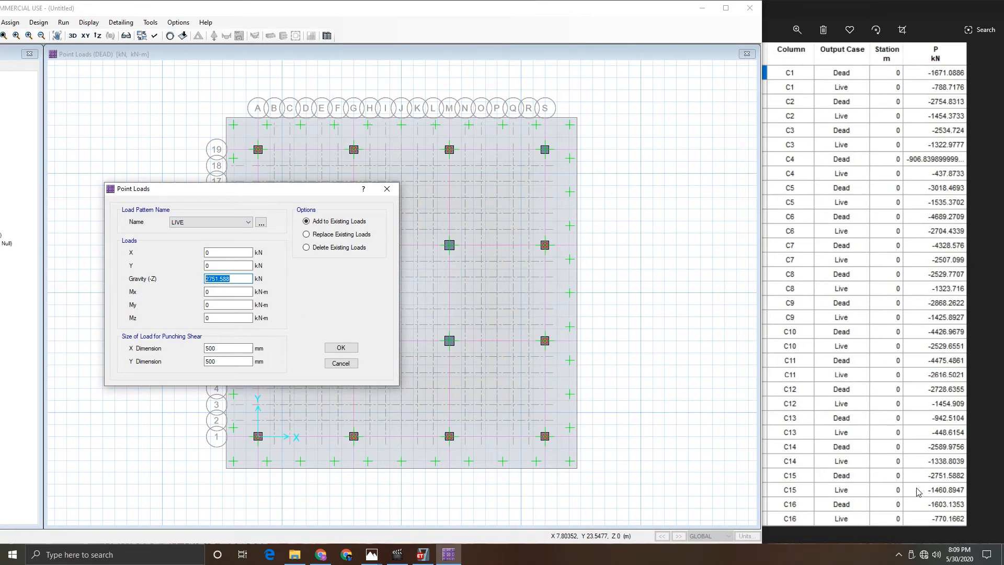
text(1460.8947)
click(341, 349)
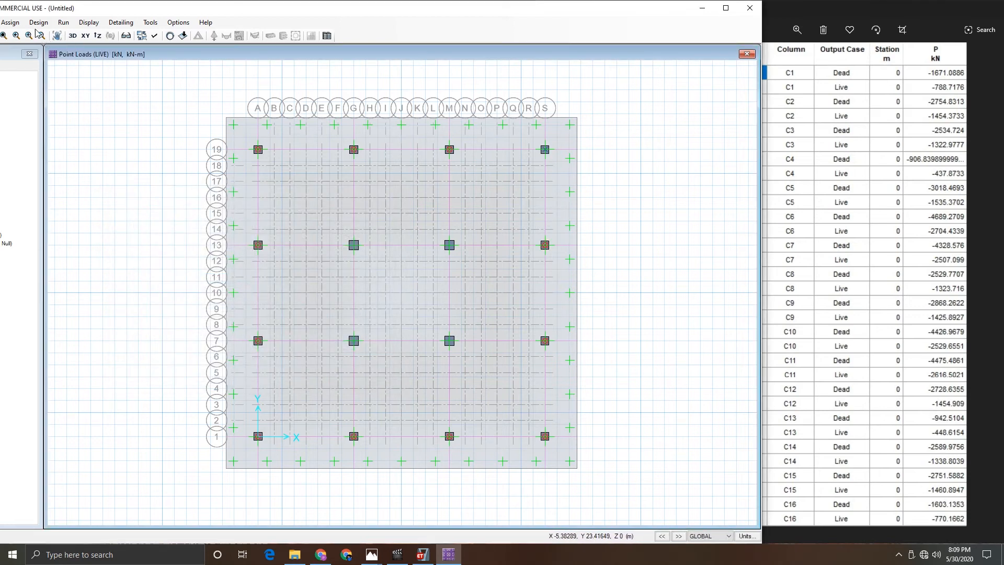
- Assign a DEAD point load of 1603.1353 kN gravity to the column at grid S19
click(10, 22)
mouse_move(79, 122)
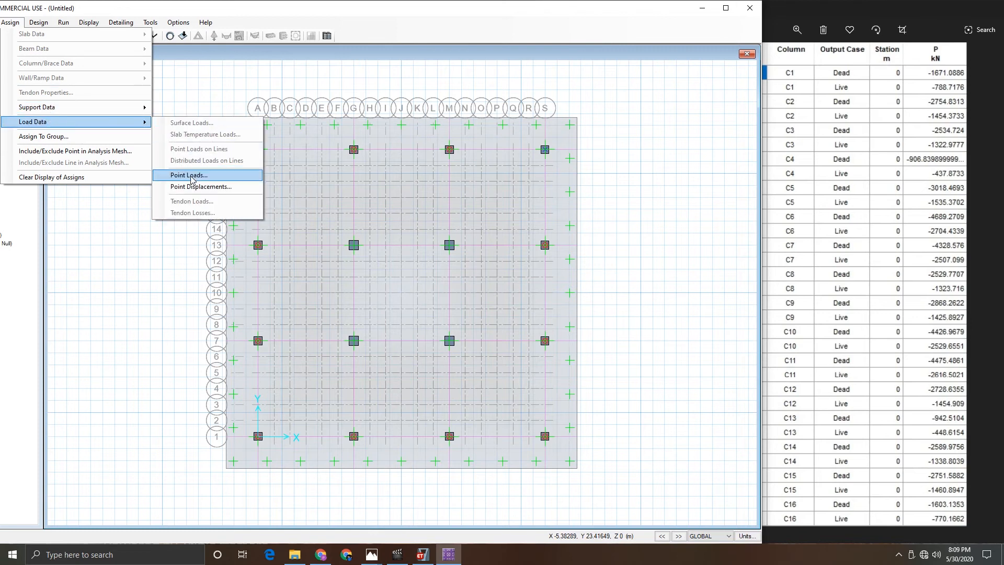
click(192, 177)
click(455, 209)
click(442, 219)
key(Tab)
key(Tab)
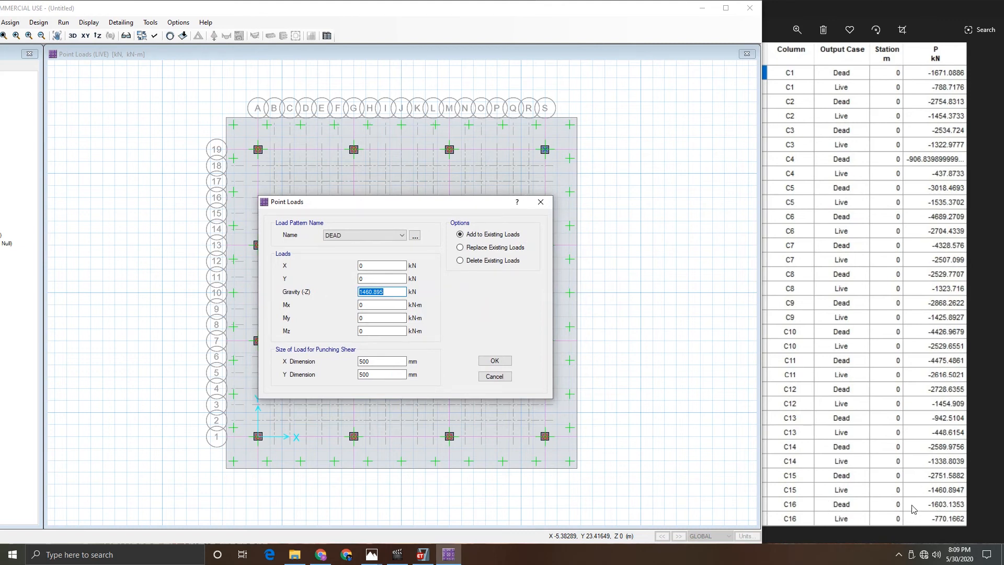
text(1353)
click(491, 361)
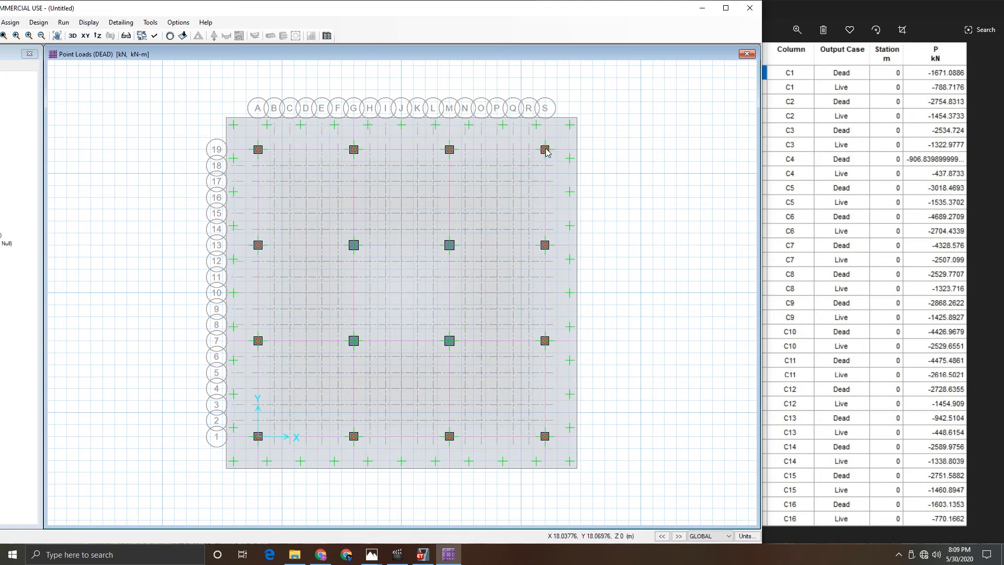
- Add a LIVE point load of 770.1662 kN gravity to the column at grid S19
click(15, 24)
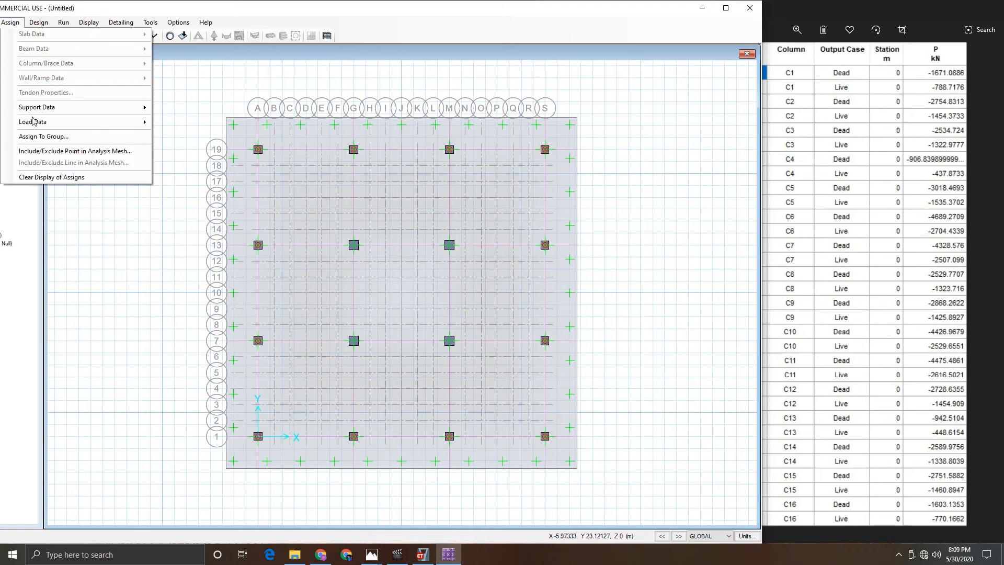
mouse_move(38, 122)
click(189, 176)
click(473, 211)
click(450, 226)
drag(486, 267, 438, 270)
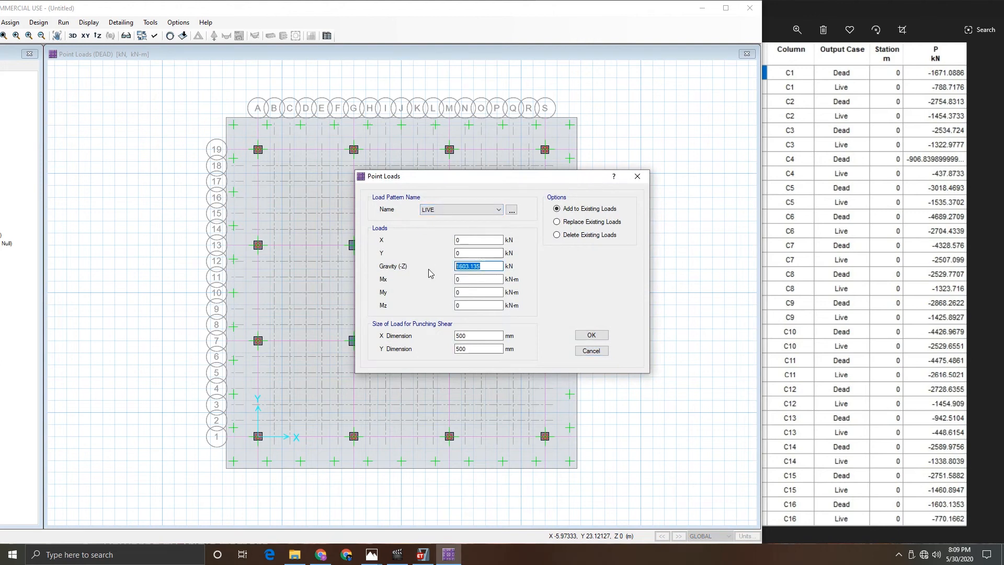
text(770.4662)
click(470, 266)
key(BackSpace)
text(1662)
click(591, 335)
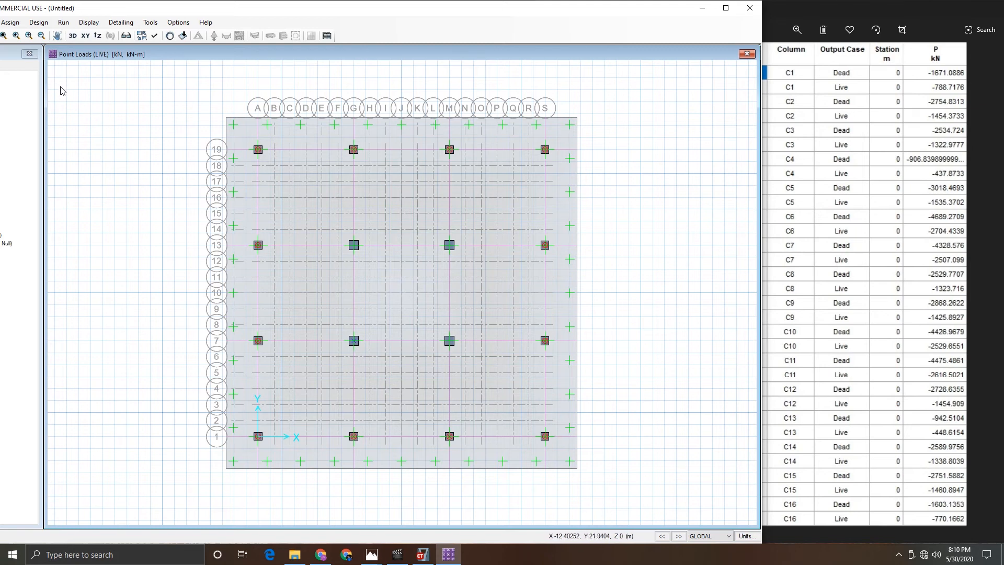
- Assign a DEAD point load of 4689.2709 kN gravity to the column at grid G7, with a 600 x 600 mm punching size
click(11, 22)
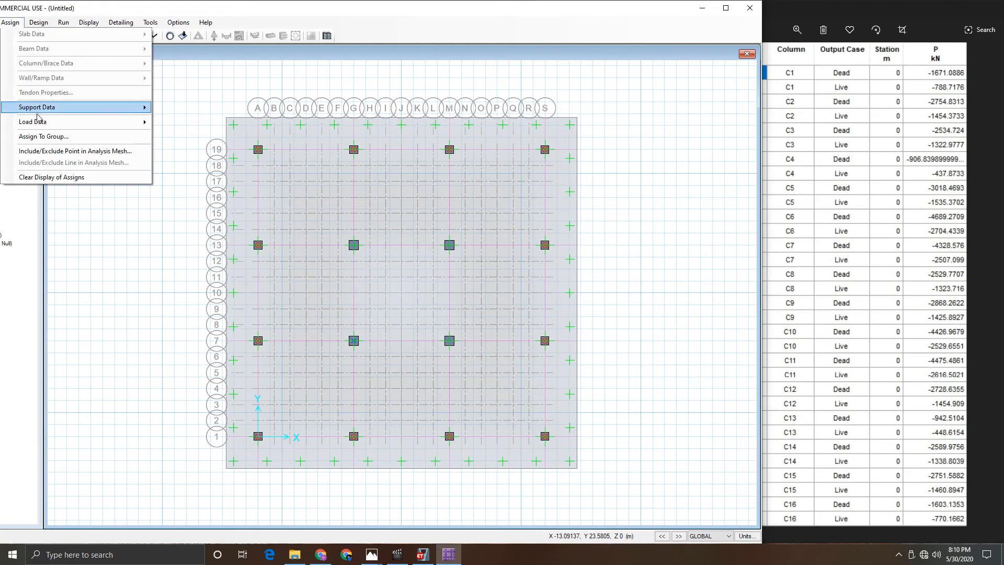
mouse_move(37, 121)
click(178, 178)
click(424, 211)
click(444, 218)
drag(441, 182, 122, 111)
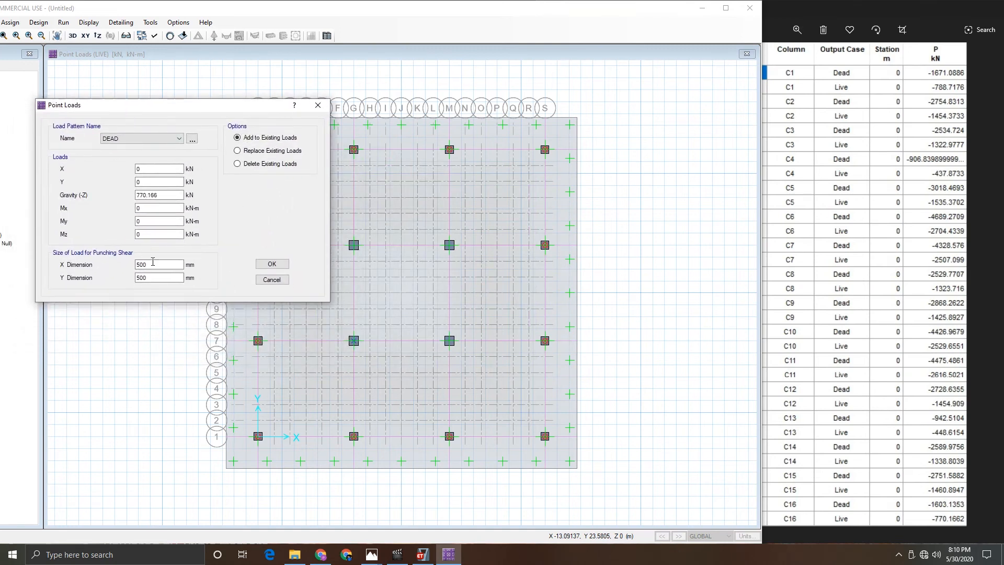
drag(141, 264, 119, 262)
drag(140, 277, 133, 283)
drag(167, 196, 122, 196)
text(4689.2709)
click(272, 264)
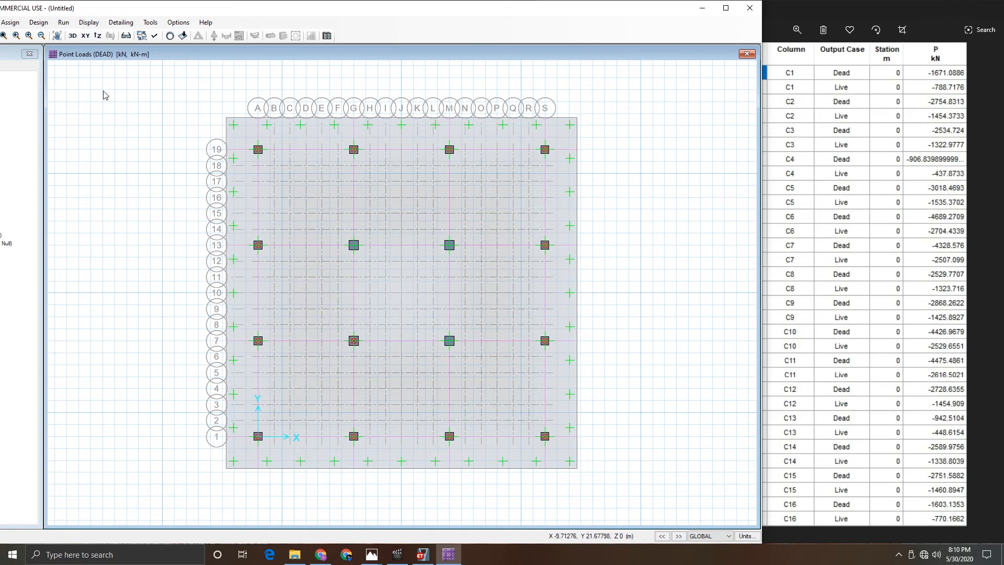
- Add a LIVE point load of 2704.4339 kN gravity to the column at grid G7
click(10, 22)
mouse_move(32, 121)
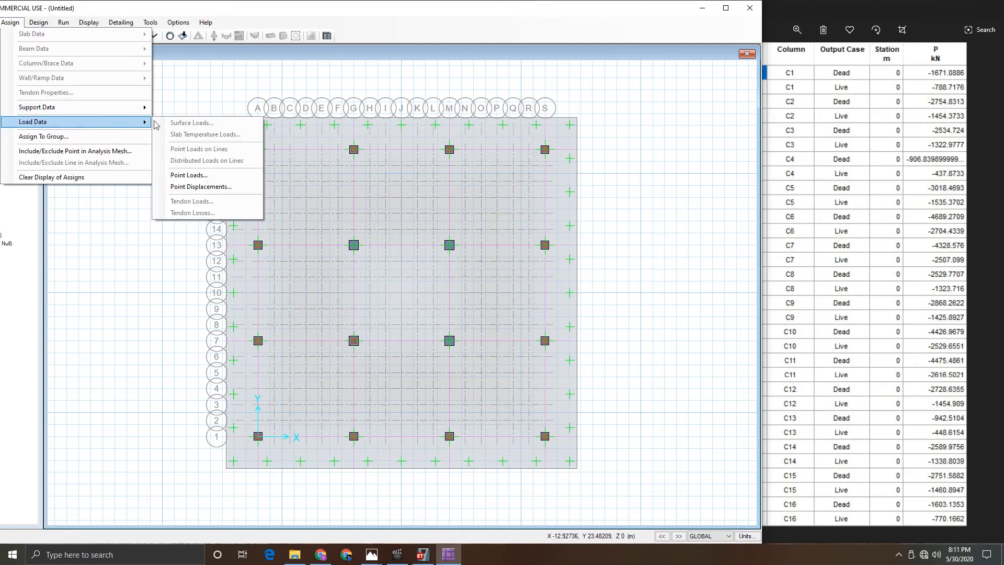
click(192, 175)
click(461, 210)
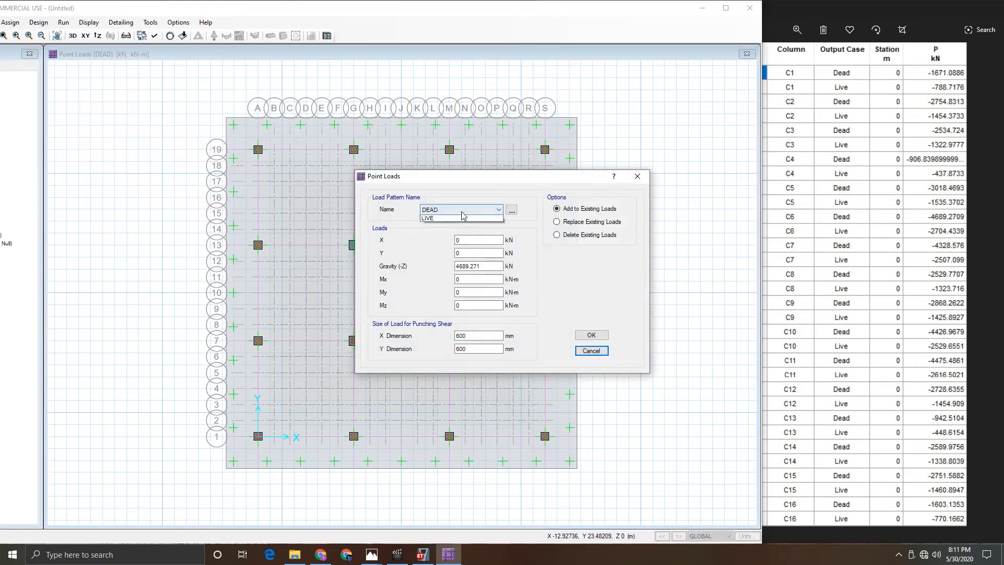
click(453, 226)
double_click(478, 266)
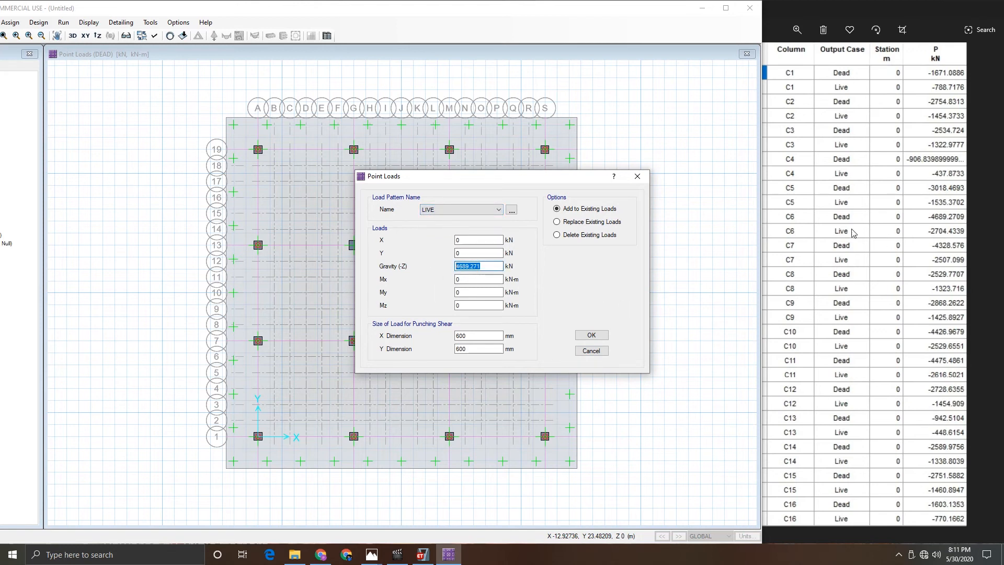
text(2704.4339)
click(585, 336)
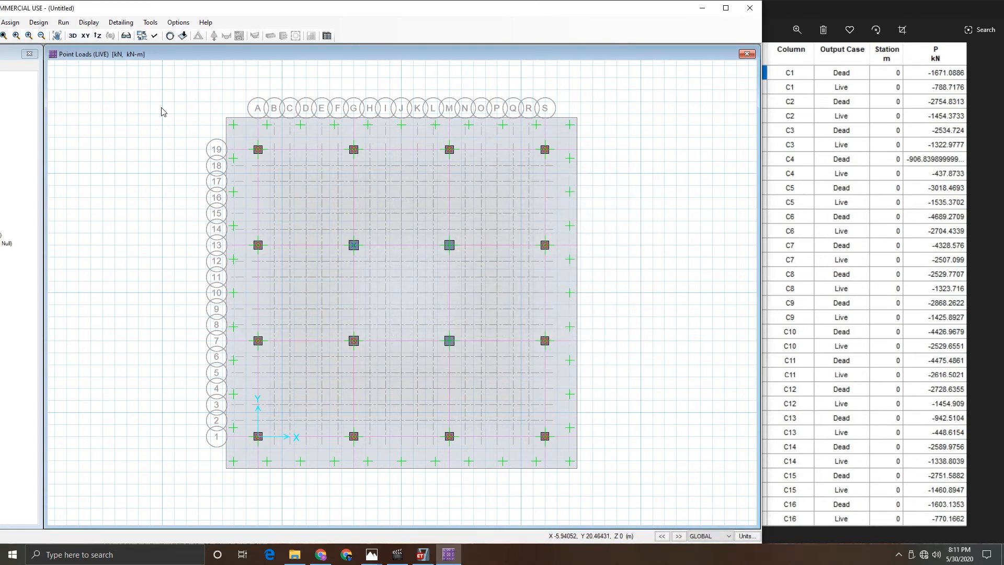
- Assign a DEAD point load of 4328.576 kN gravity to the column at grid G13
click(10, 22)
mouse_move(37, 122)
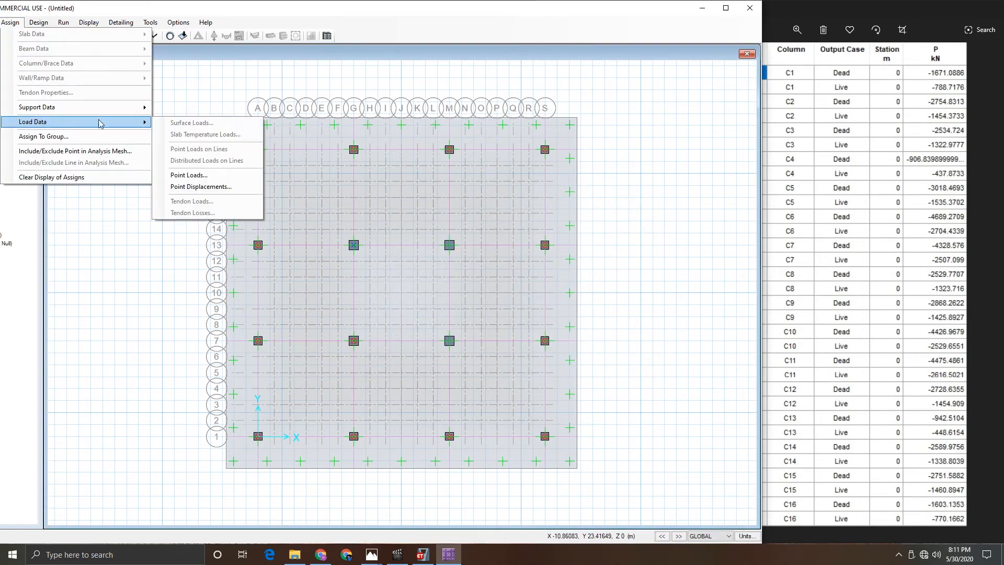
click(192, 178)
click(470, 210)
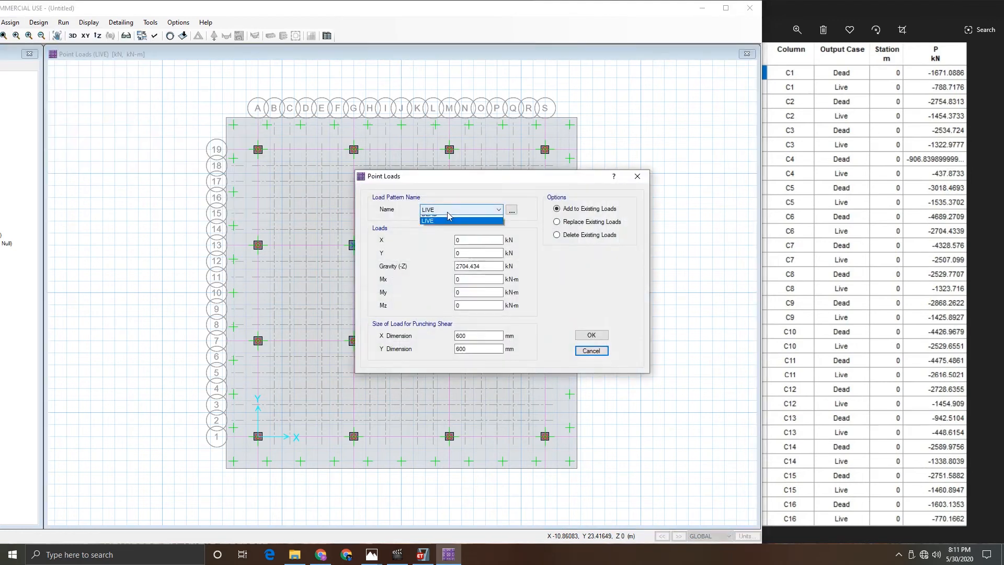
click(460, 220)
double_click(471, 265)
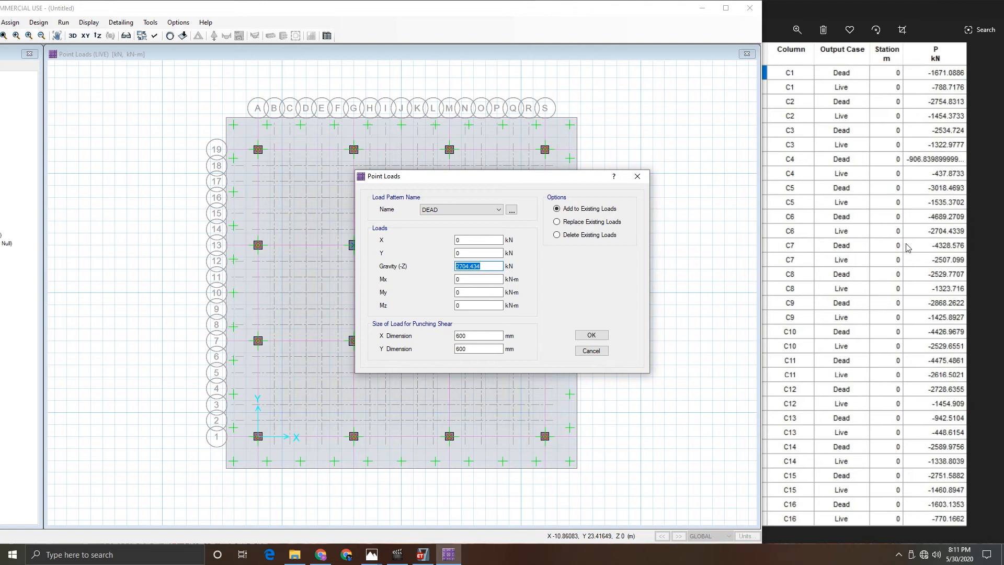
text(4)
click(592, 335)
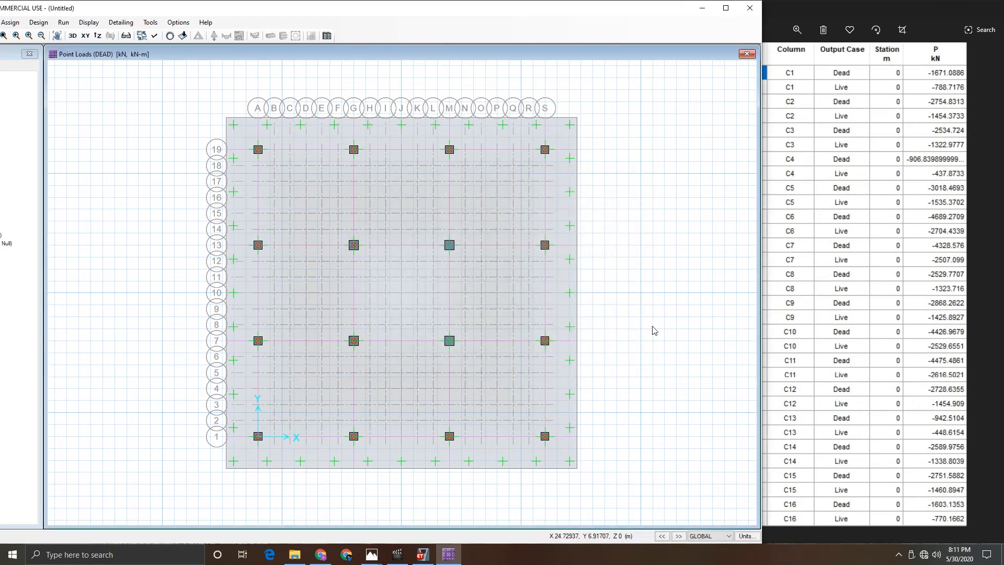
- Add a LIVE point load of 2507.099 kN gravity to the column at grid G13
click(17, 25)
mouse_move(79, 122)
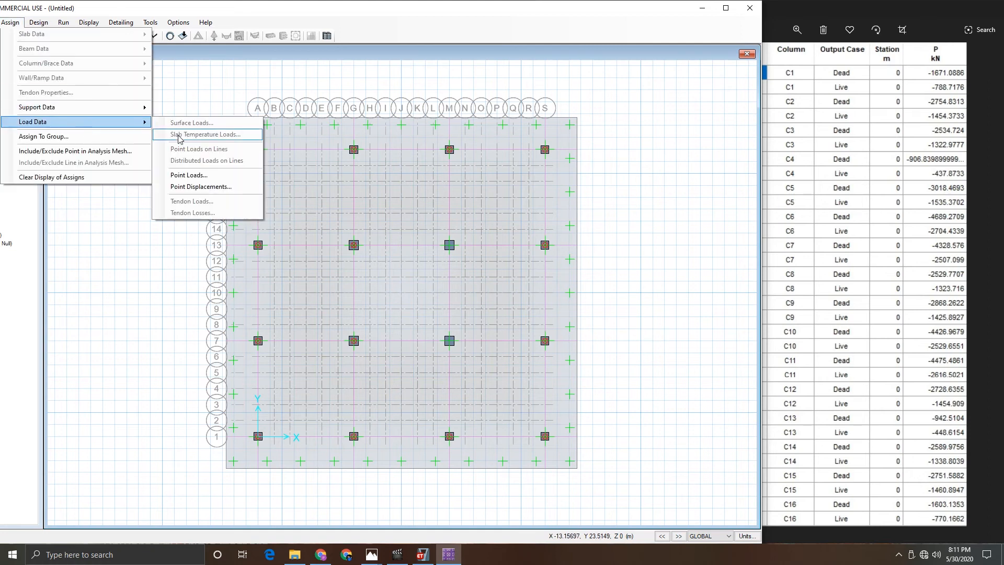
click(189, 175)
click(459, 210)
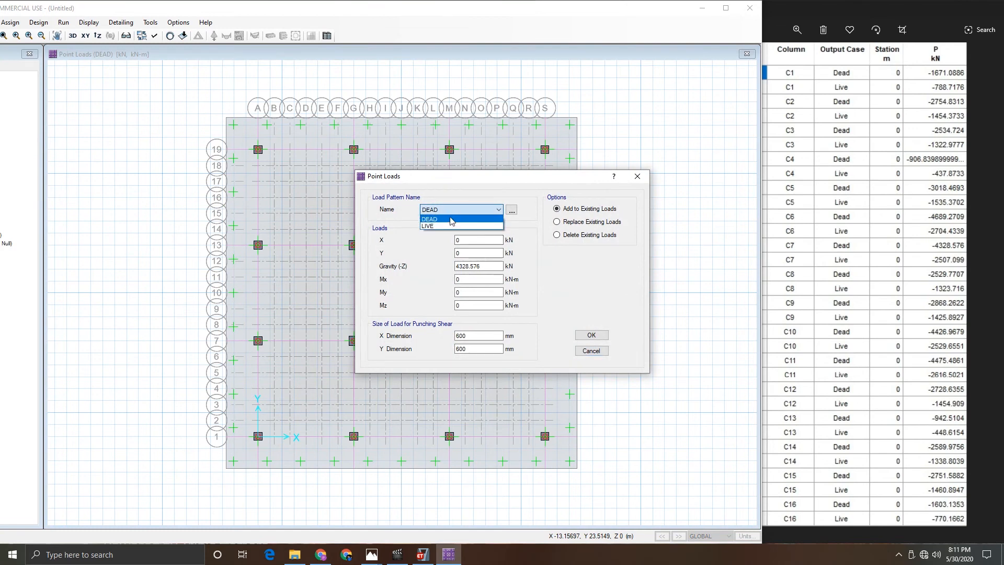
click(452, 226)
drag(487, 267, 457, 266)
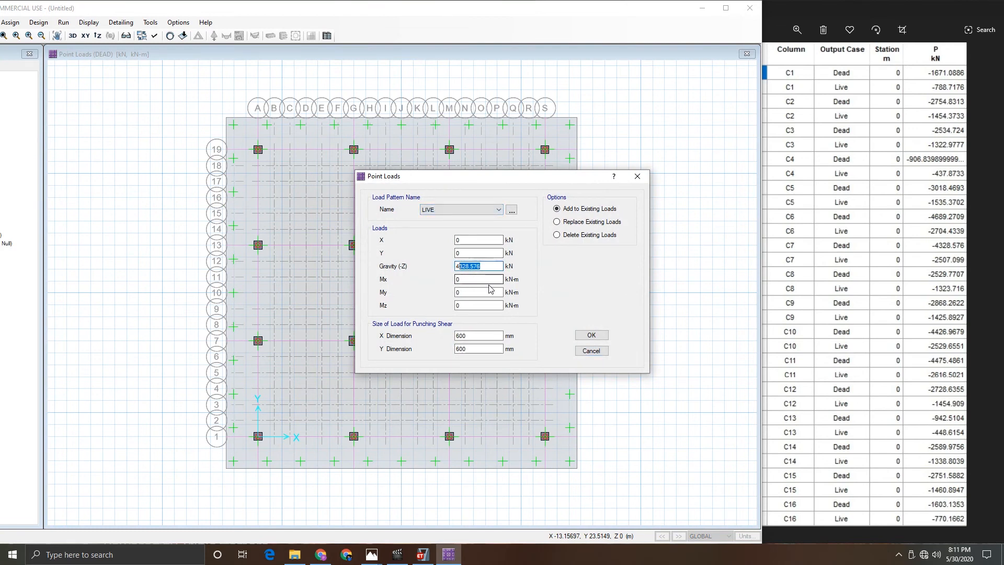
key(BackSpace)
key(BackSpace)
text(7)
click(591, 335)
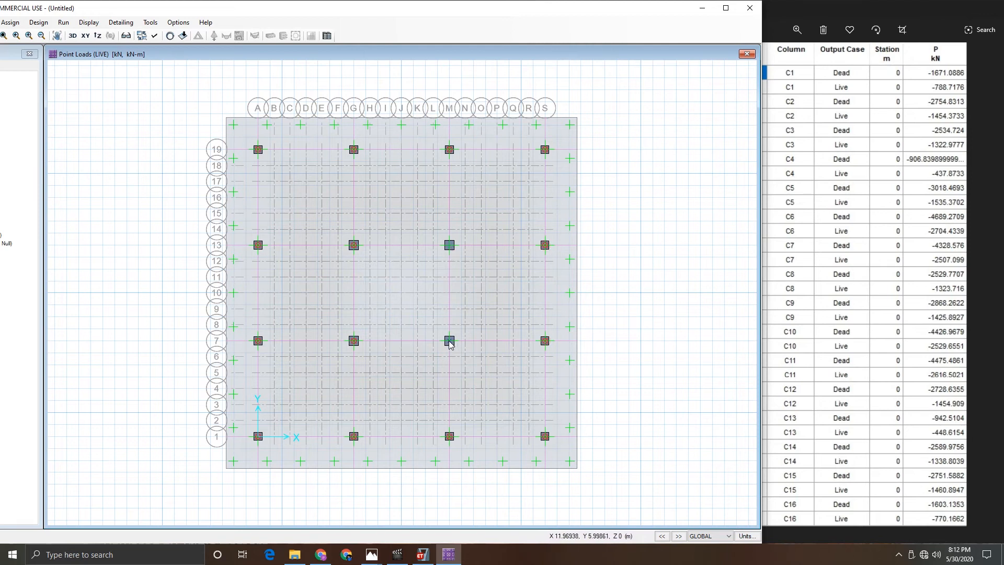
- Assign a DEAD point load of 4426.9679 kN gravity to the column at grid M7
click(10, 22)
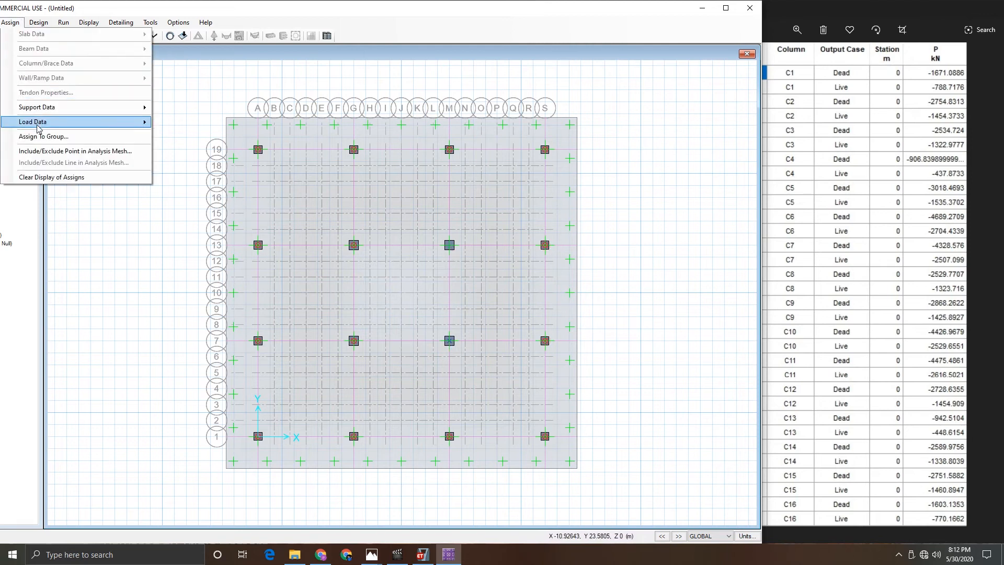
mouse_move(38, 125)
click(198, 176)
click(437, 209)
click(439, 218)
double_click(466, 267)
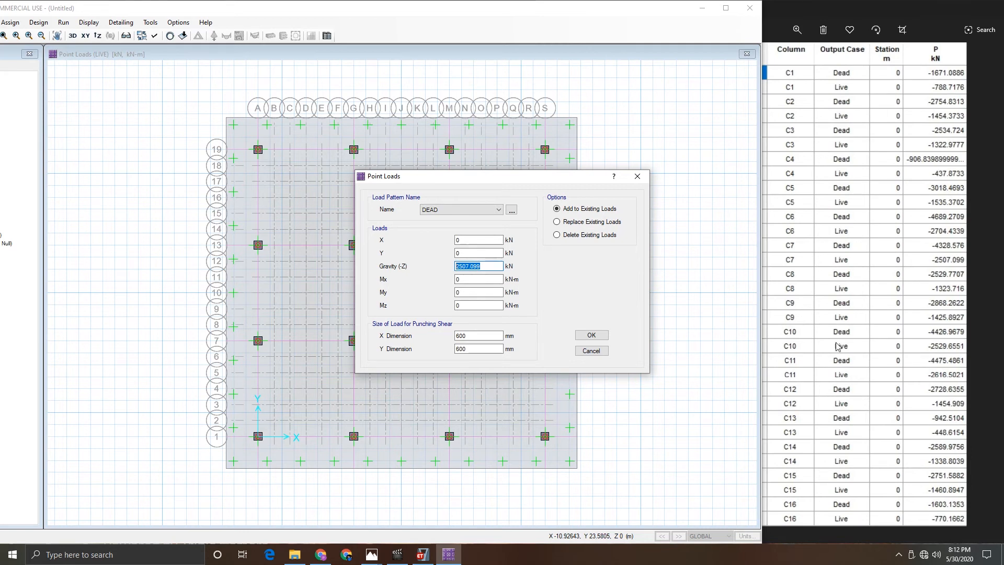
text(4426.9679)
click(591, 335)
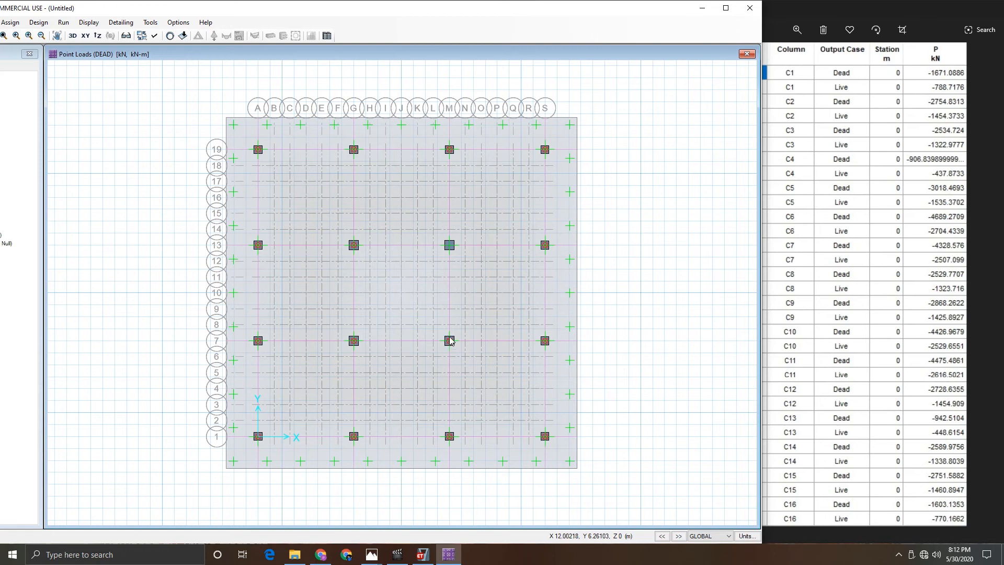
- Add a LIVE point load of 2529.6551 kN gravity to the column at grid M7
click(10, 22)
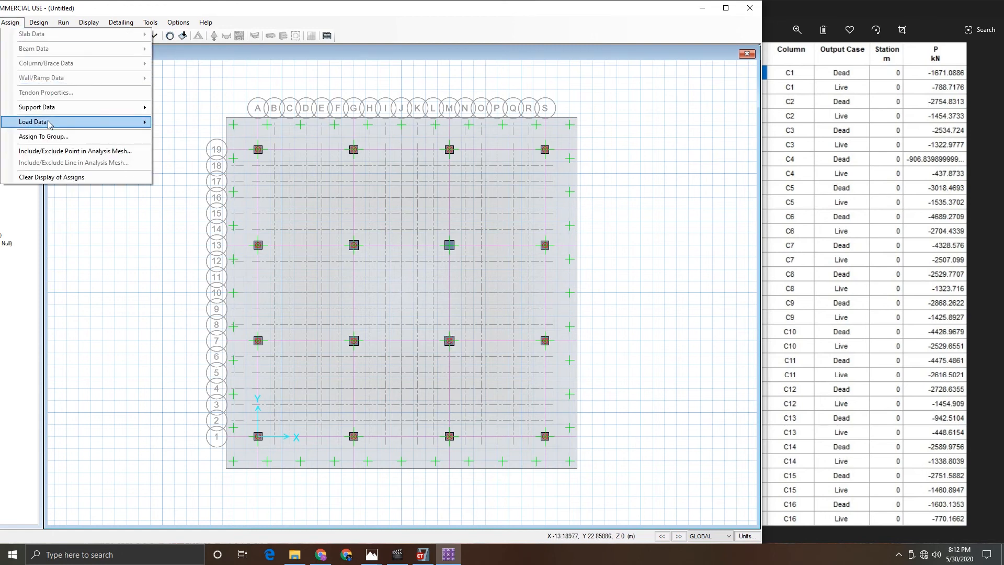
mouse_move(48, 124)
click(202, 177)
click(462, 210)
click(455, 218)
double_click(467, 266)
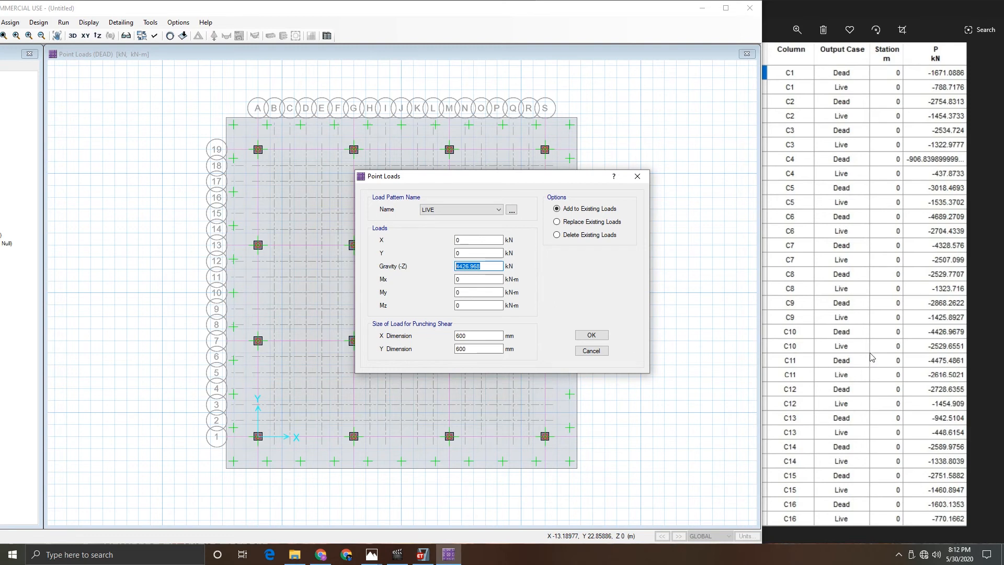
text(2529.6551)
click(580, 335)
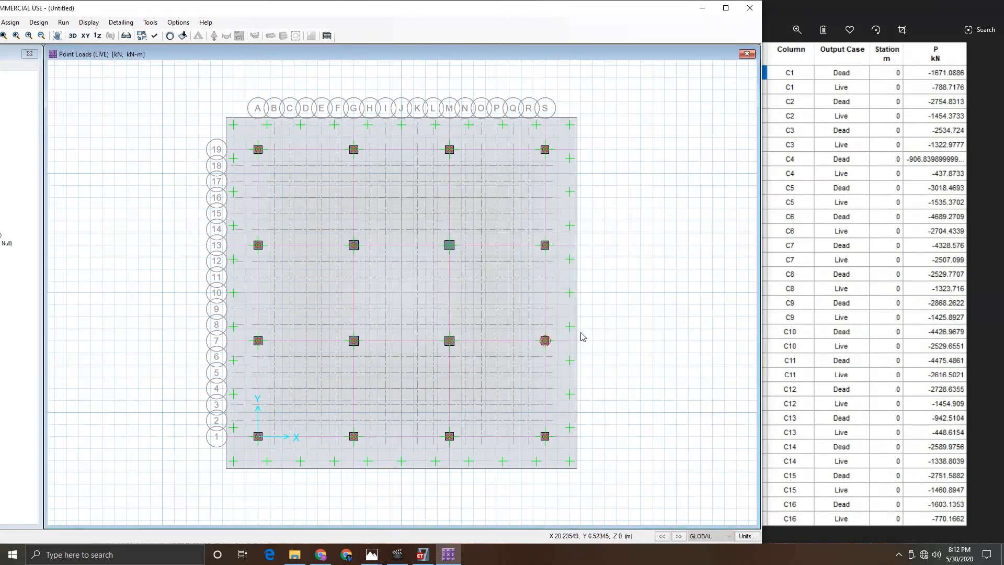
- Assign a DEAD point load of 4475.486 kN gravity to the column at grid M13
click(451, 249)
click(15, 23)
mouse_move(32, 122)
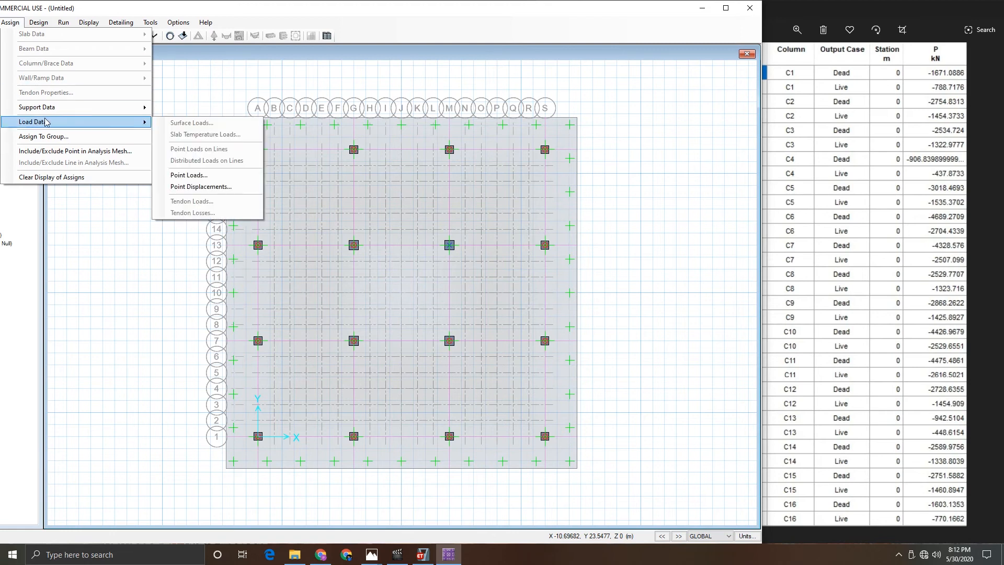
click(190, 175)
click(460, 209)
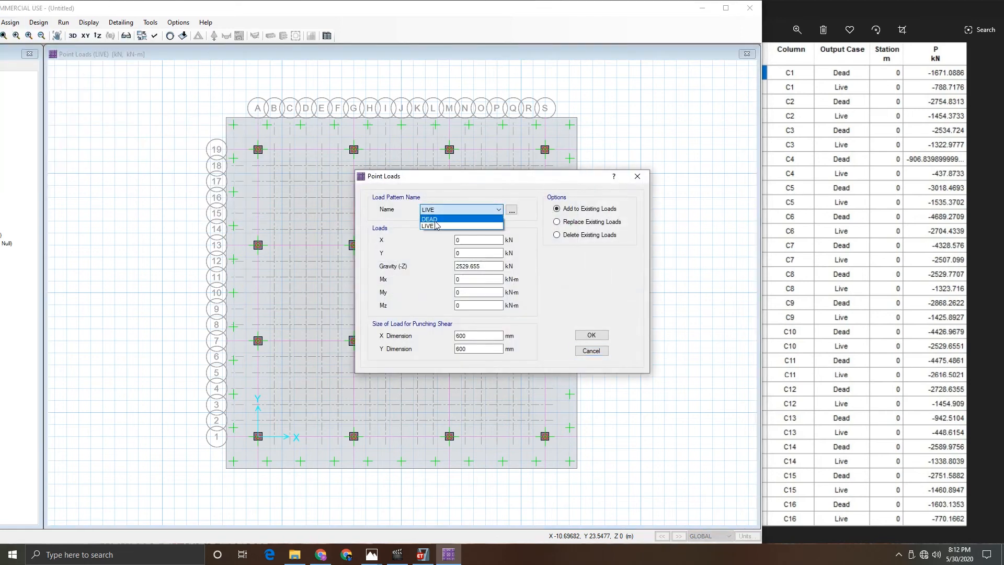
click(434, 218)
double_click(479, 267)
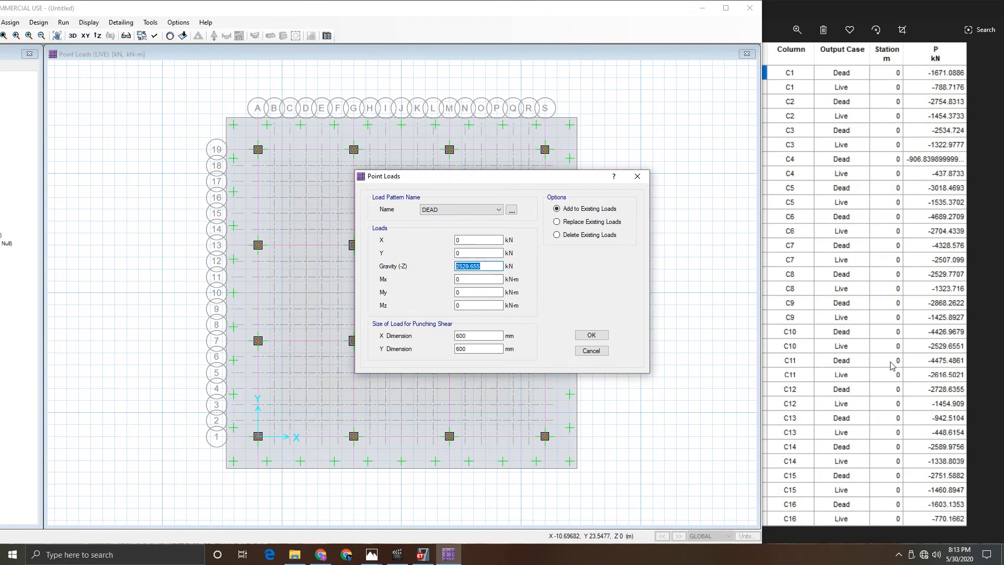
text(4475.4861)
click(592, 335)
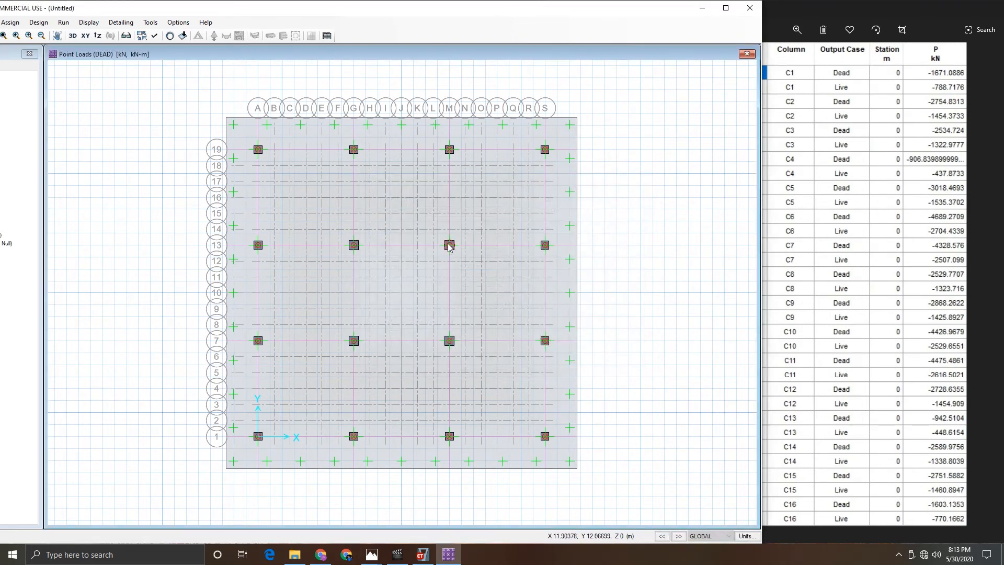
- Add a LIVE point load of about 2616.502 kN gravity to the column at grid M13
click(451, 247)
click(10, 25)
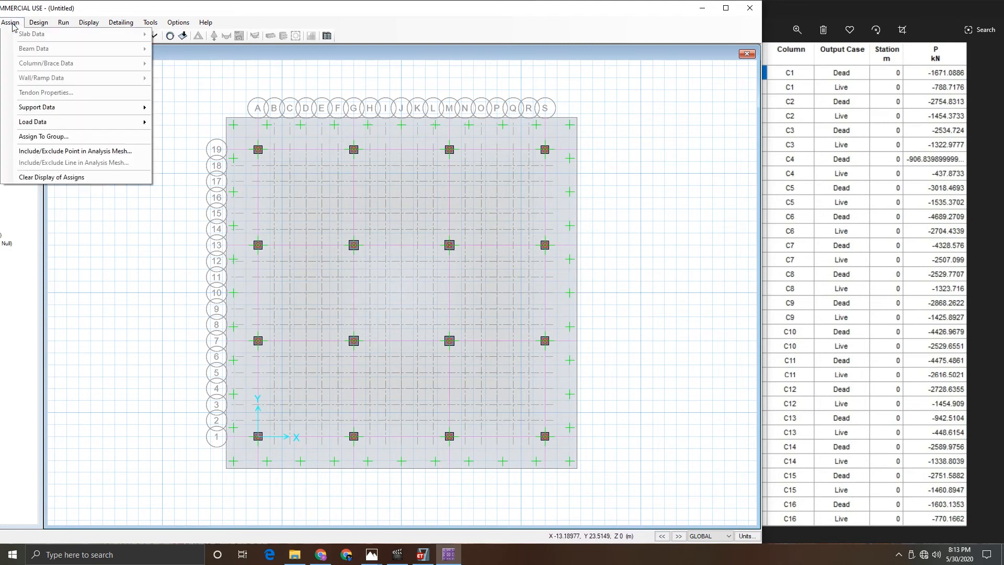
mouse_move(60, 124)
click(175, 179)
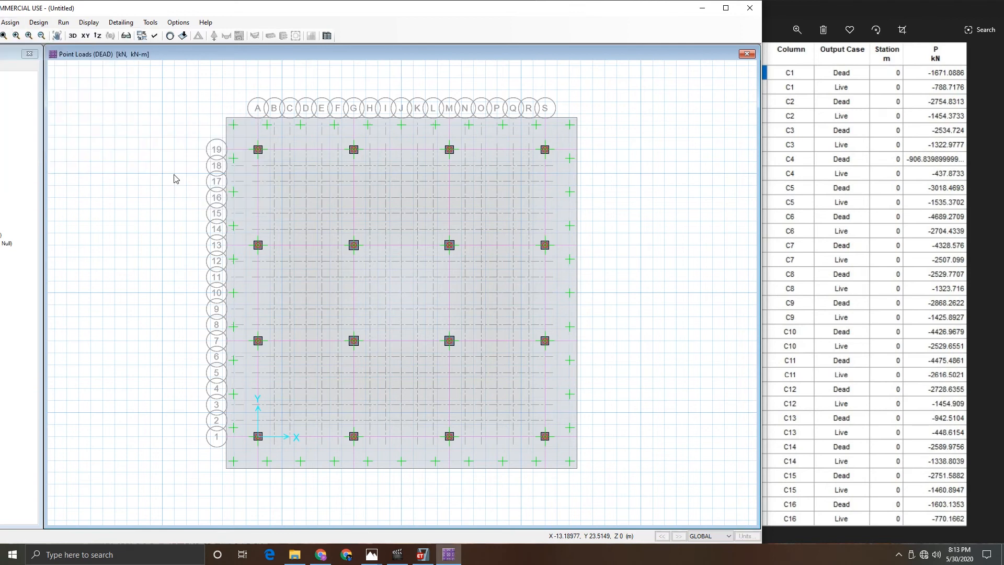
click(455, 209)
click(453, 226)
drag(499, 266, 422, 267)
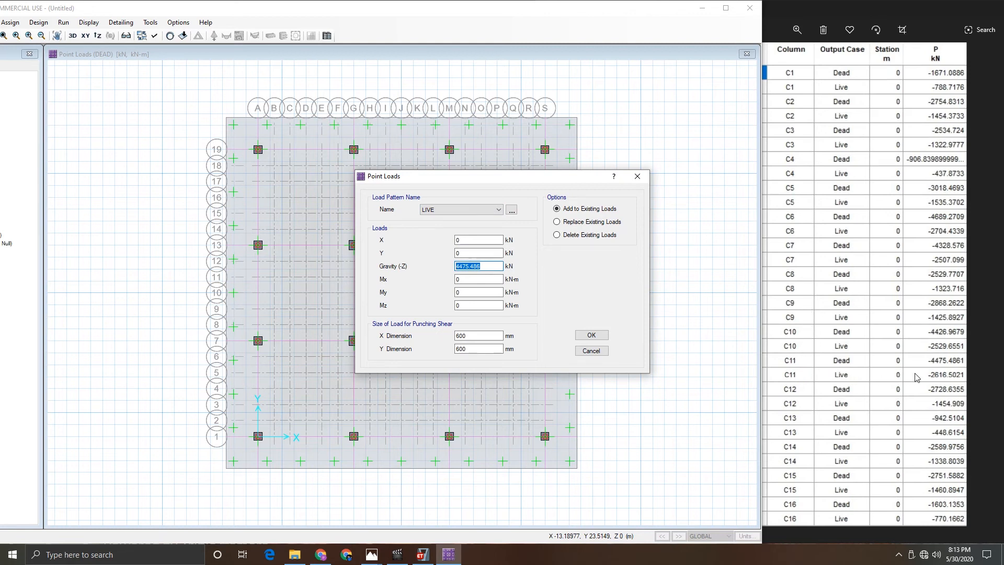
text(2616.5021)
click(601, 336)
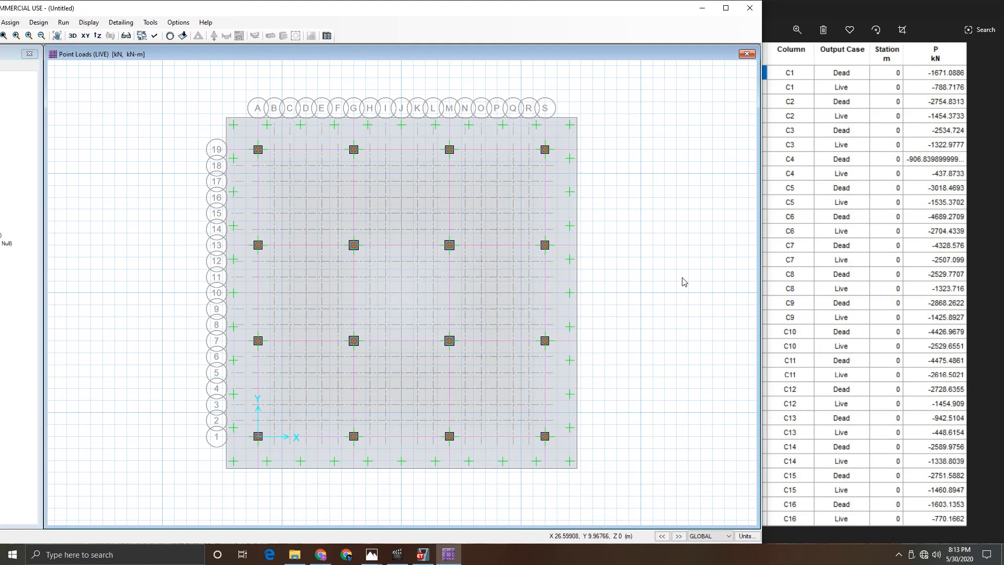
- Close the ETABS results image and maximize the model window
click(835, 4)
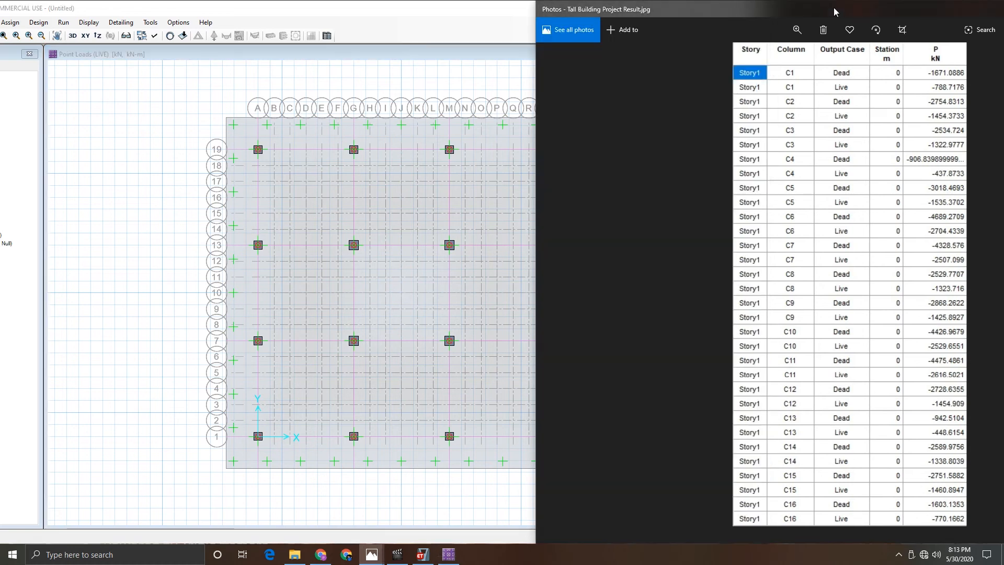
double_click(834, 8)
click(944, 9)
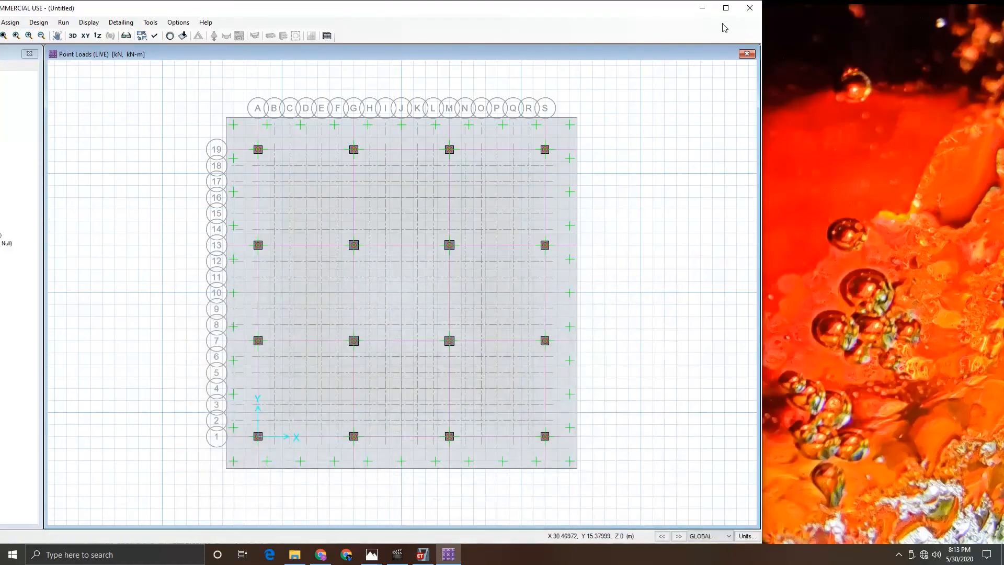
click(726, 9)
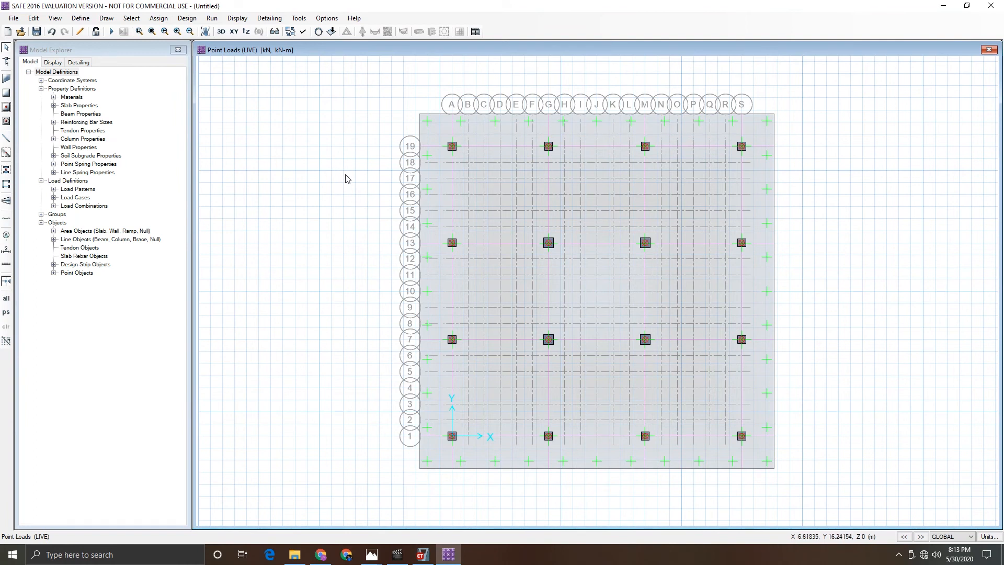
- Check the assigned DEAD and LIVE point loads on the columns at grids A19 and A13
right_click(453, 149)
click(458, 187)
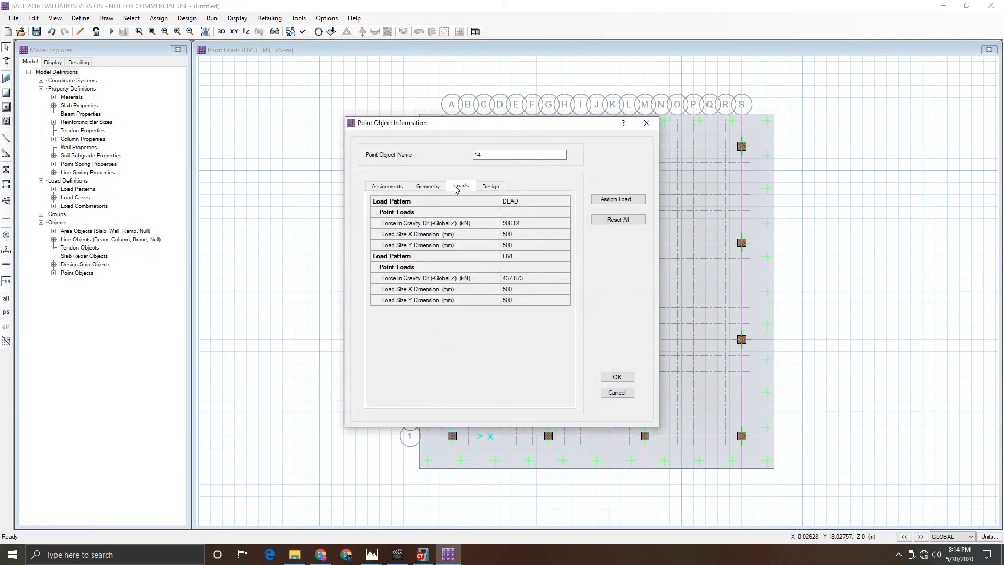
drag(474, 132, 257, 130)
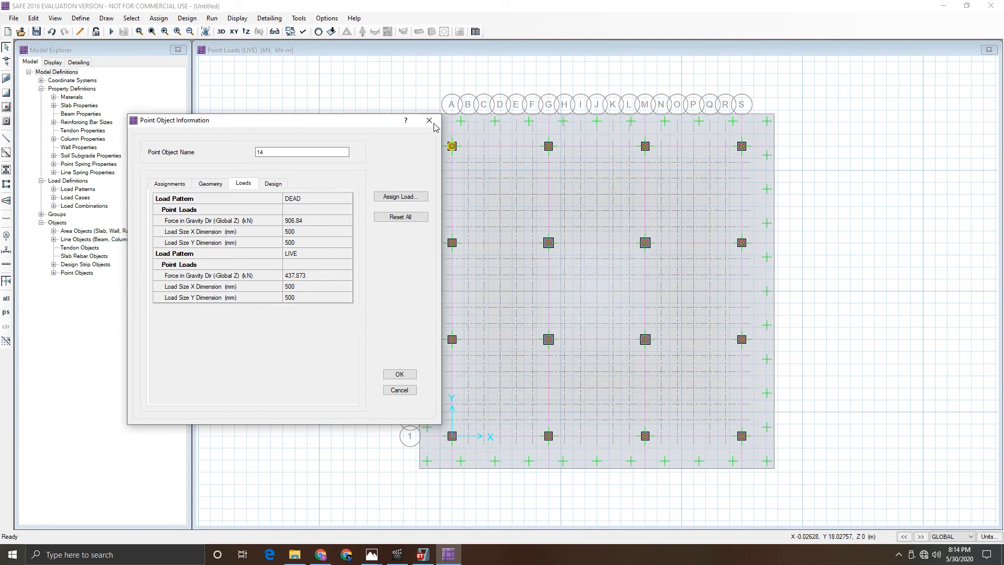
click(399, 390)
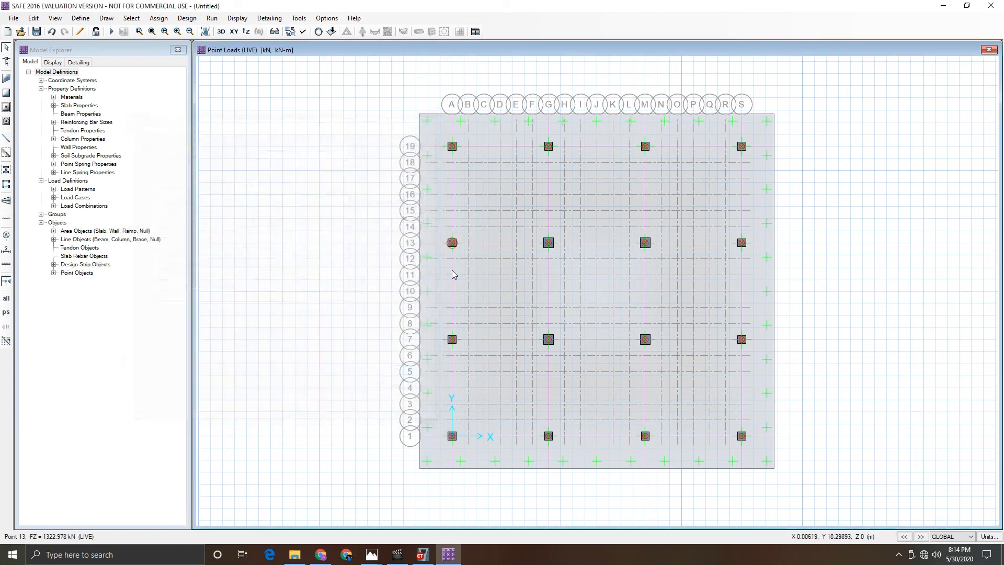
right_click(453, 243)
click(461, 187)
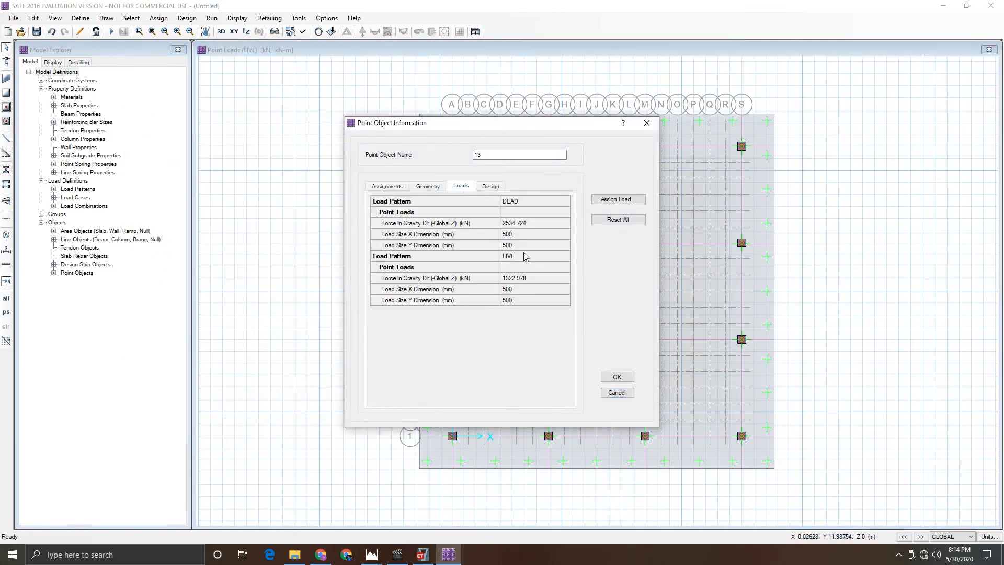
click(618, 376)
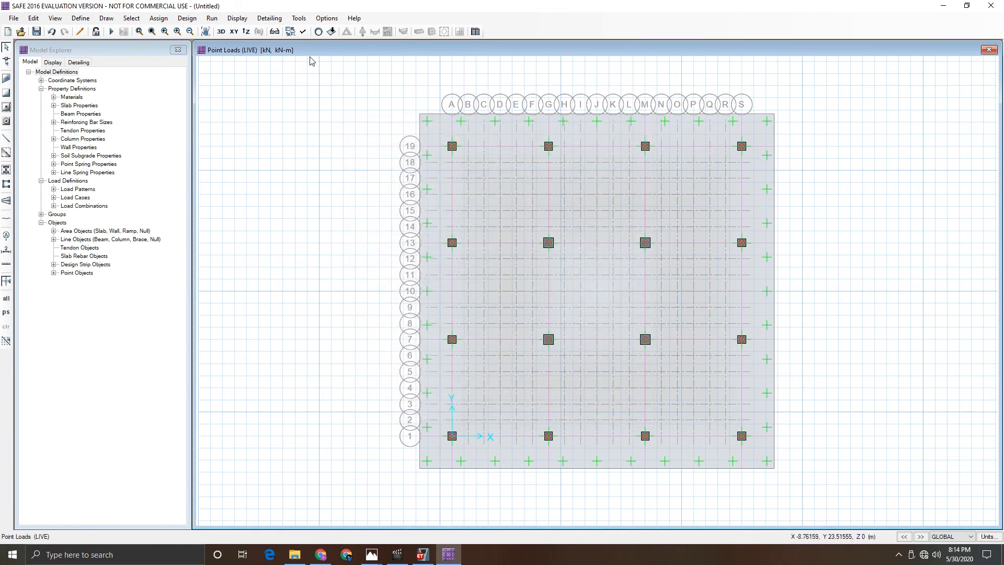
- Switch to a 3D view with extruded objects shown
click(221, 32)
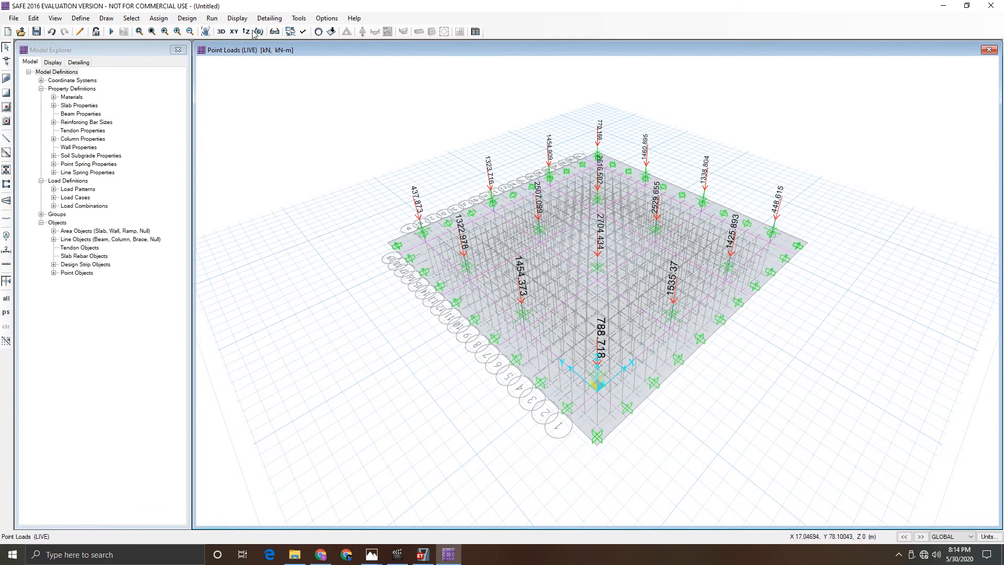
click(303, 32)
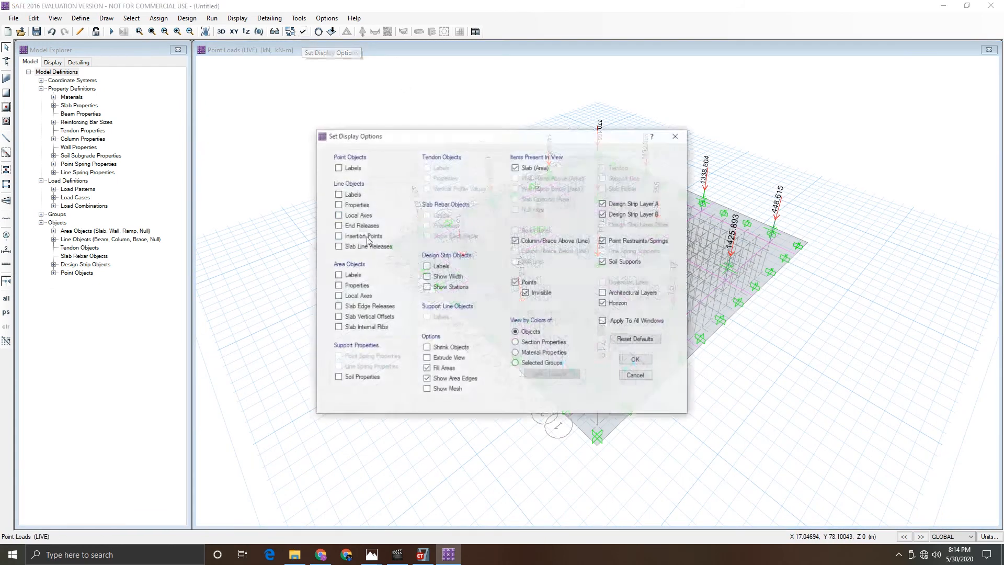
click(426, 359)
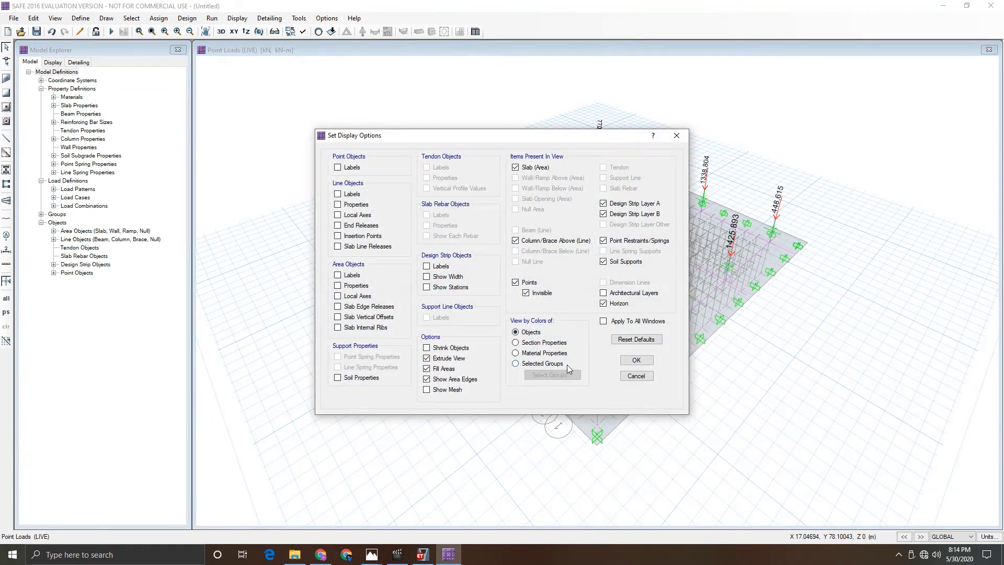
click(646, 361)
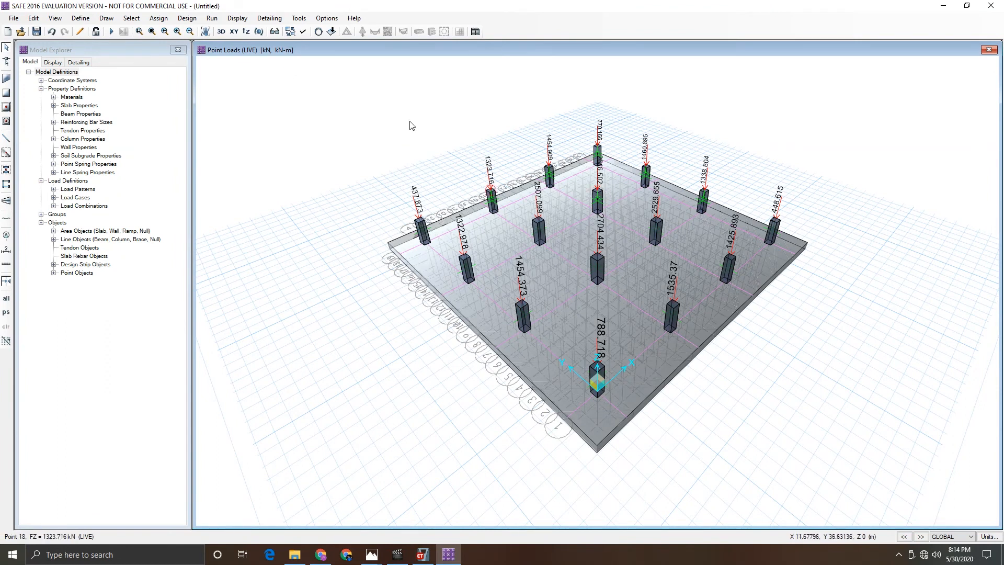
scroll(639, 255, up, 3)
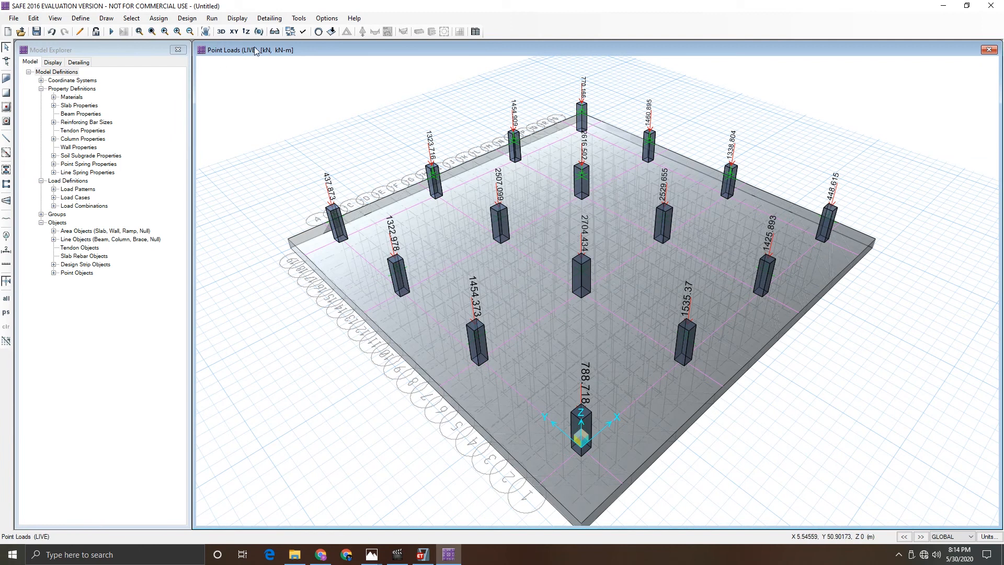
- Display the DEAD point loads with their loading values shown
click(332, 32)
click(473, 190)
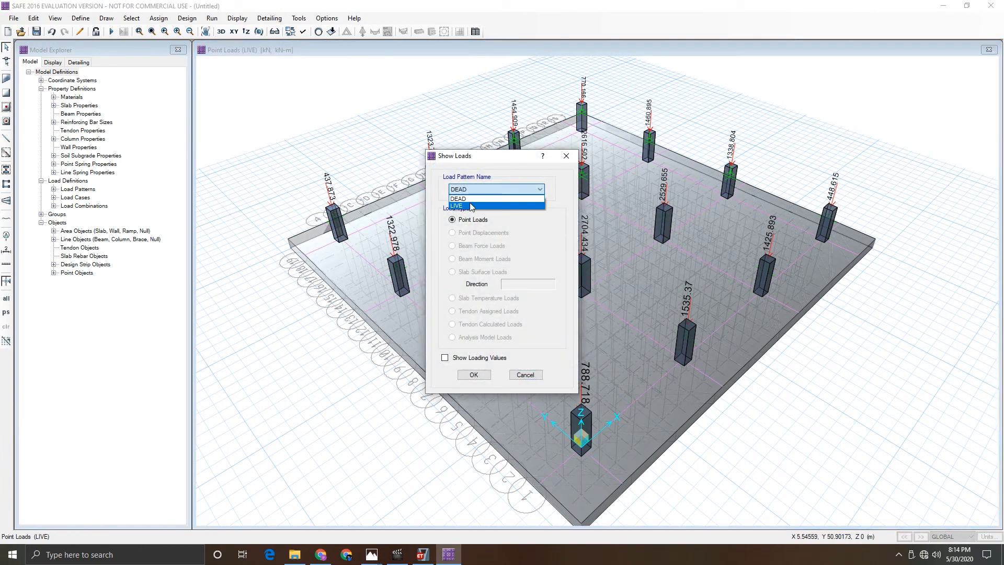
click(472, 200)
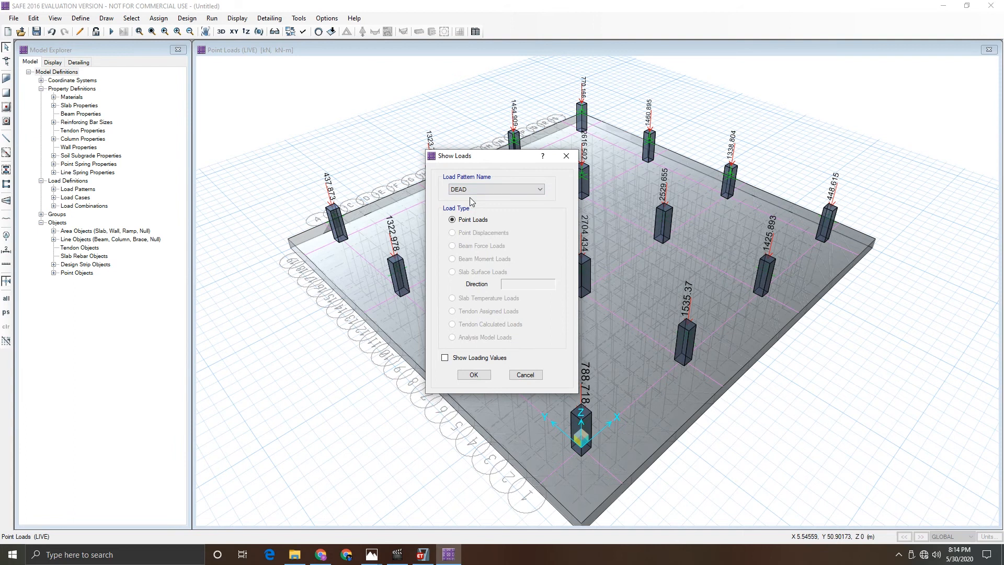
click(474, 374)
click(332, 31)
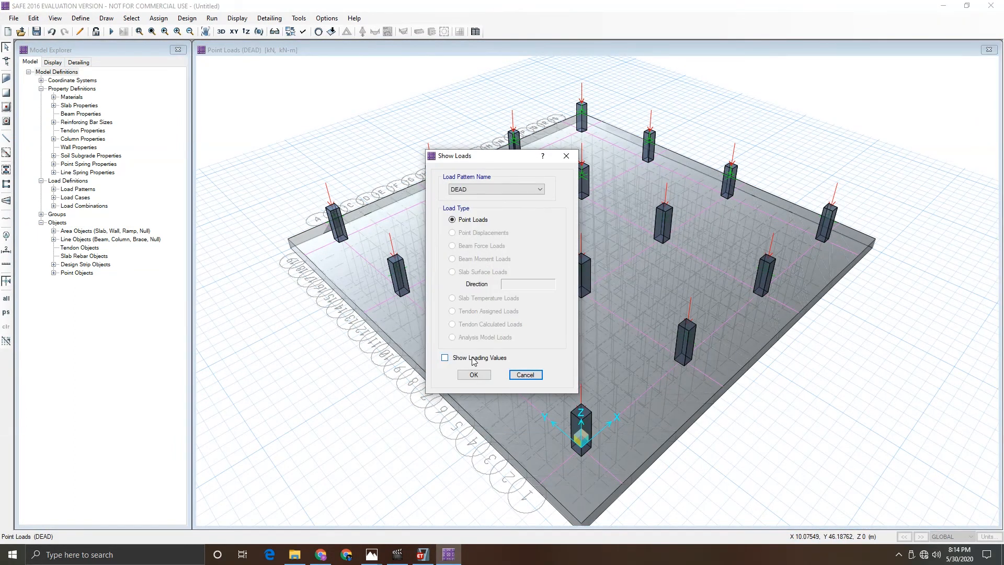
click(472, 360)
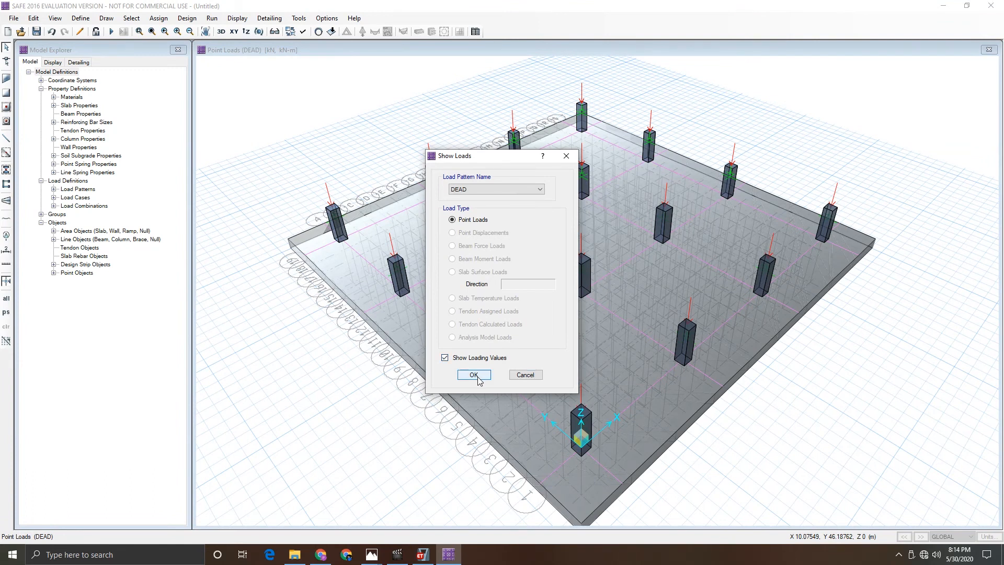
click(474, 375)
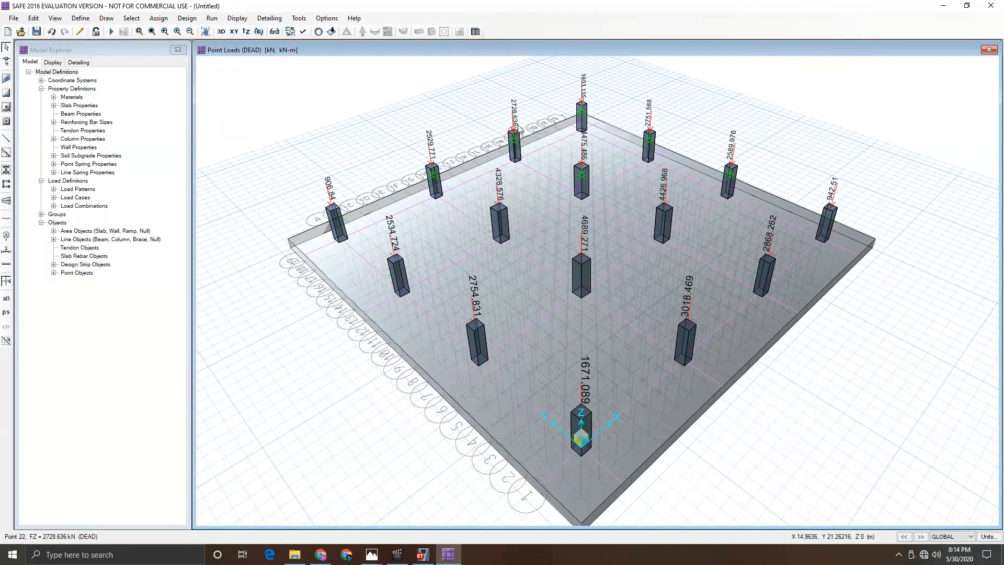
- Turn off the extruded view and return to the plan view
click(302, 32)
click(427, 359)
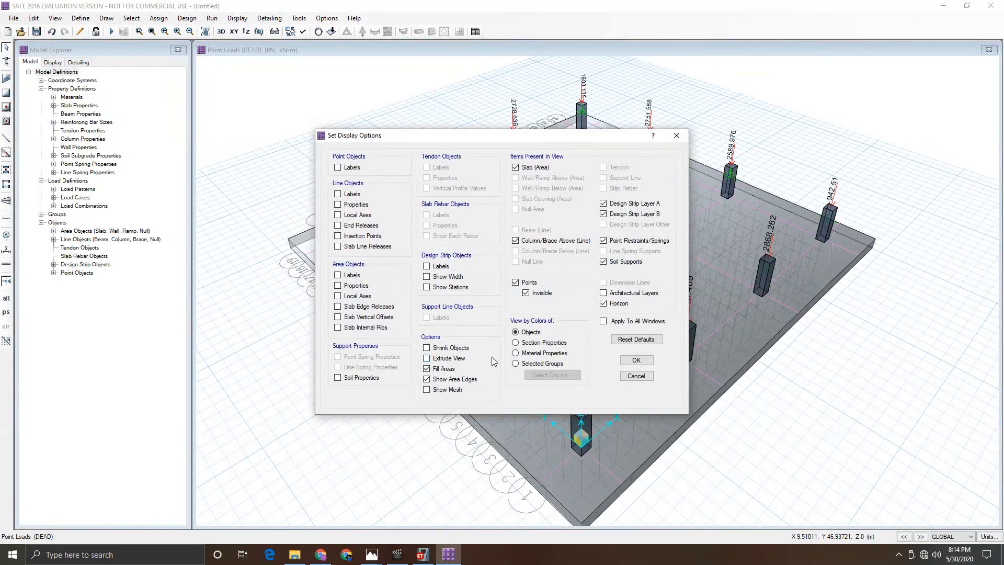
click(637, 360)
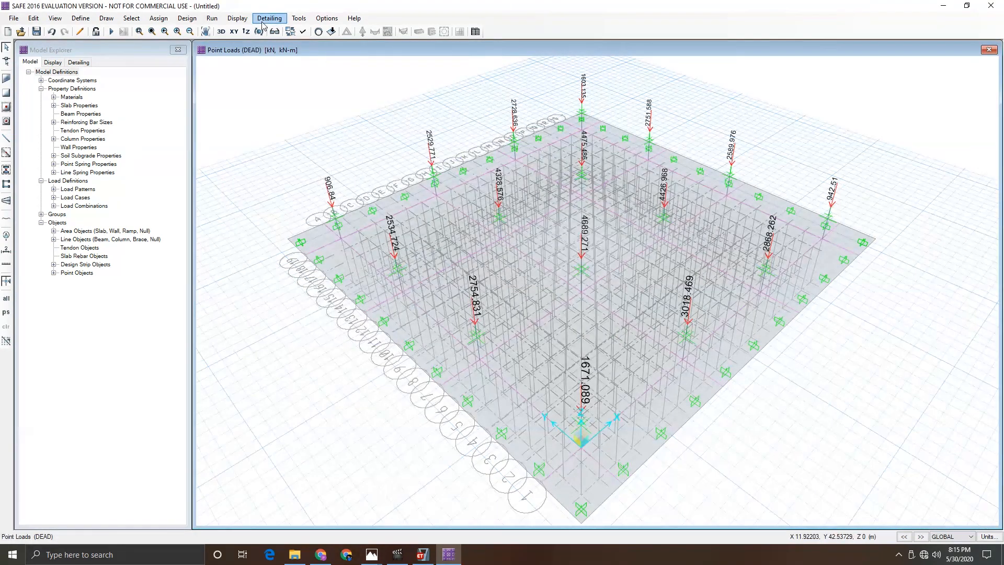
click(234, 32)
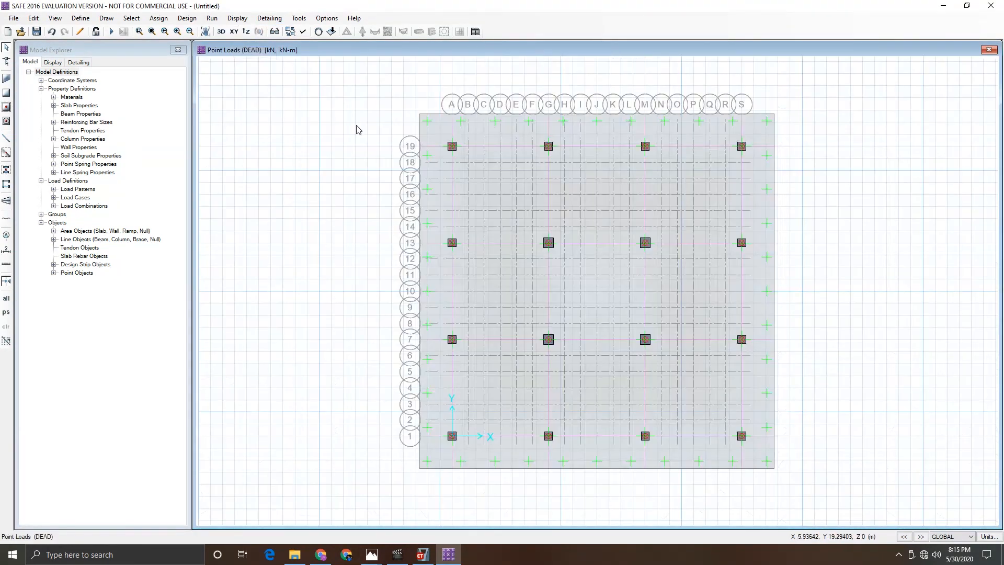
scroll(819, 295, up, 1)
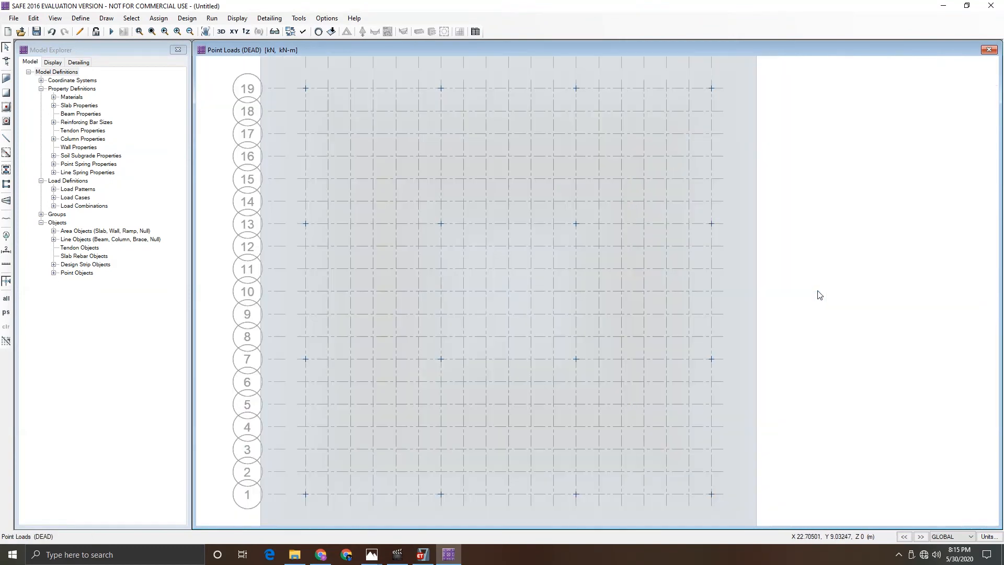
scroll(820, 296, down, 1)
scroll(720, 290, up, 1)
scroll(720, 290, down, 1)
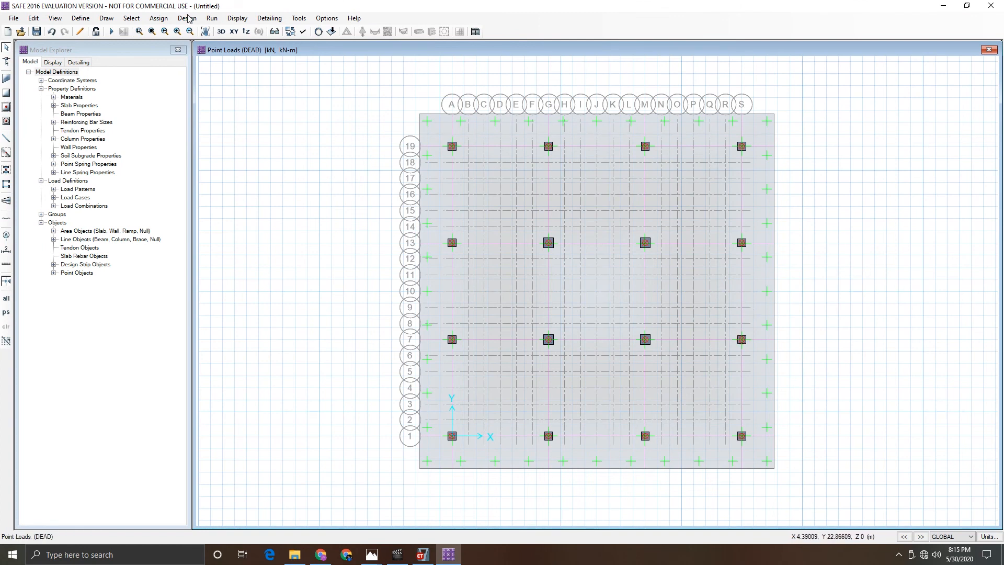
- Run the analysis, saving the model as Final Project when asked for a file name
click(171, 18)
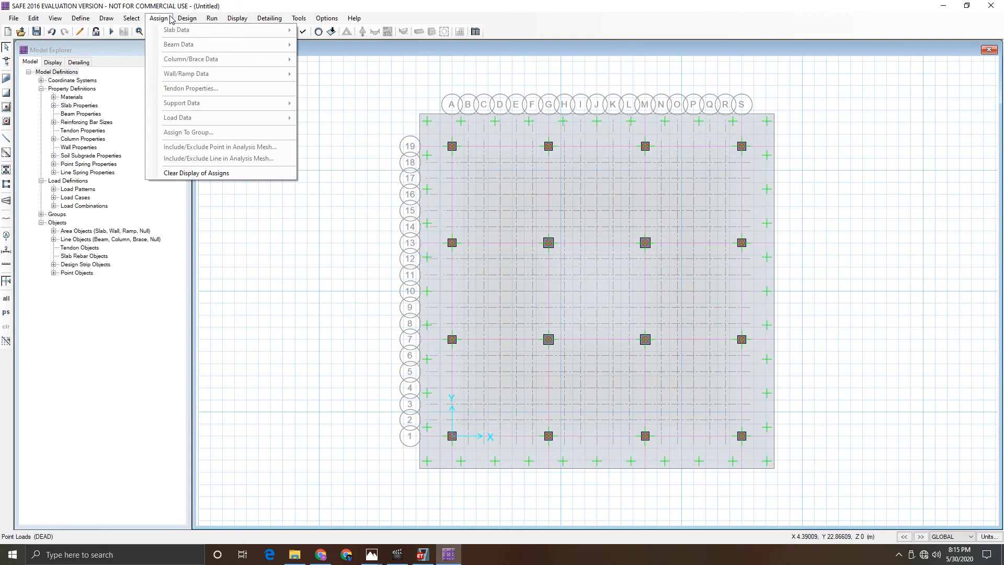
click(131, 18)
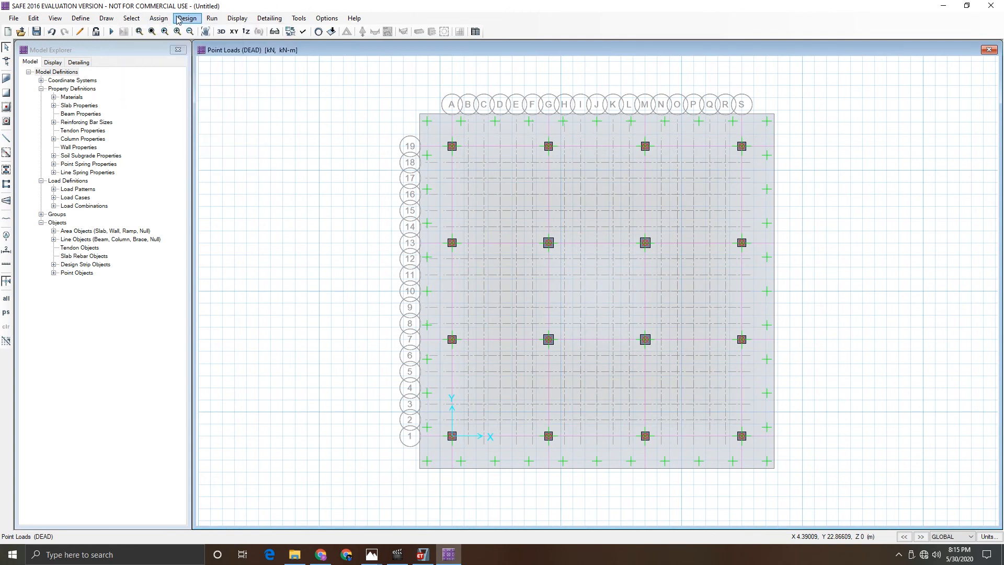
click(211, 19)
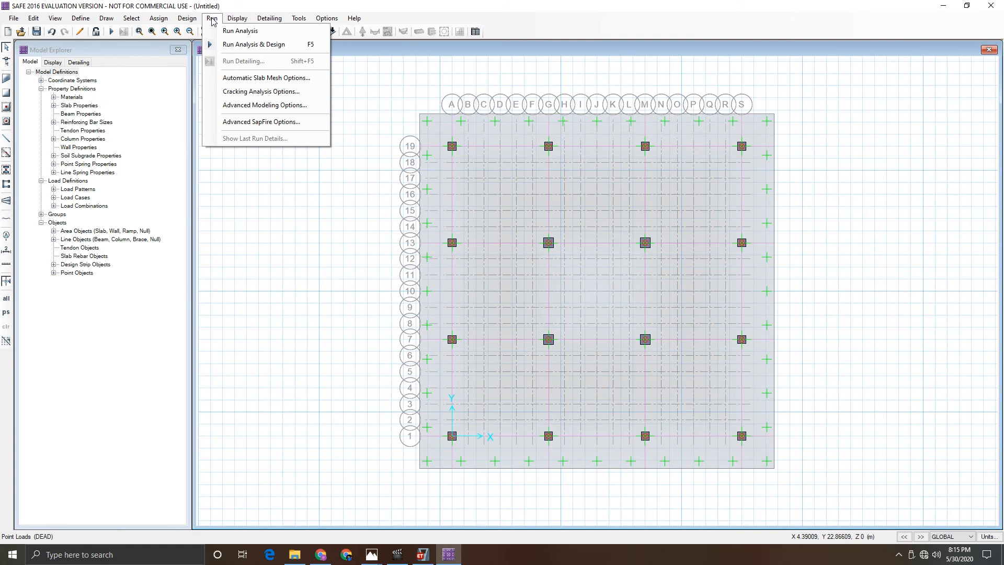
click(240, 31)
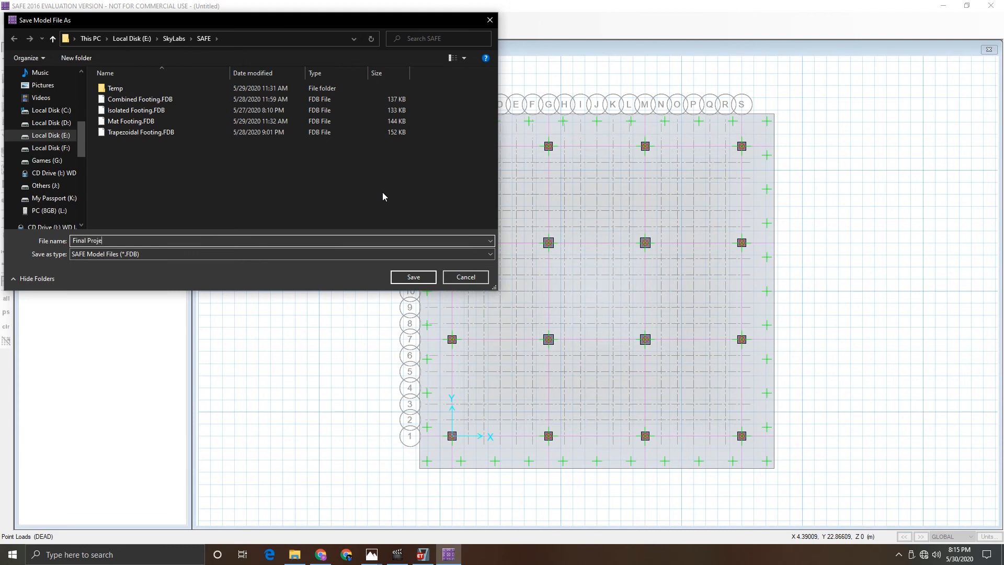
key(Return)
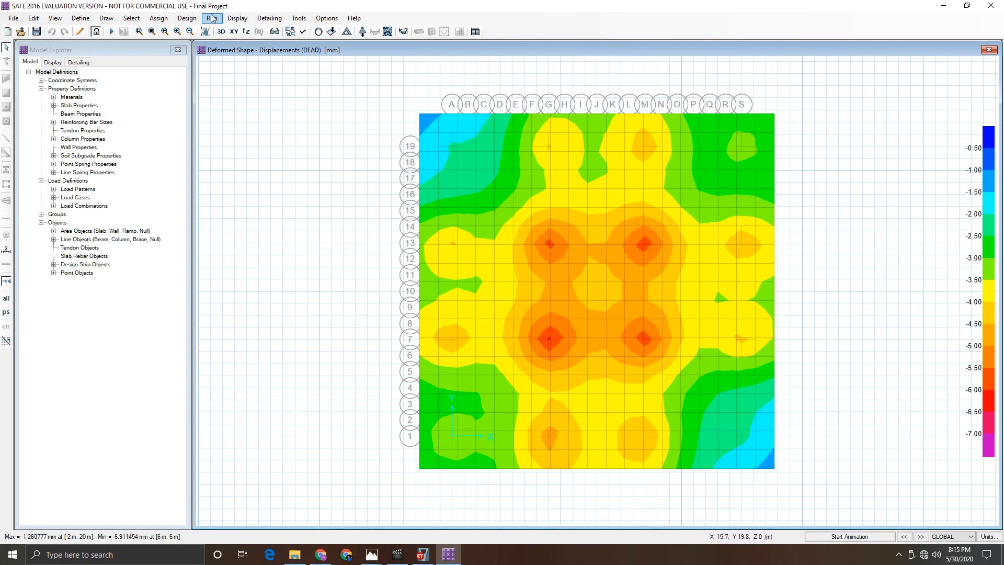
- Run the analysis and design, and display the punching shear capacity ratios at the columns
click(244, 22)
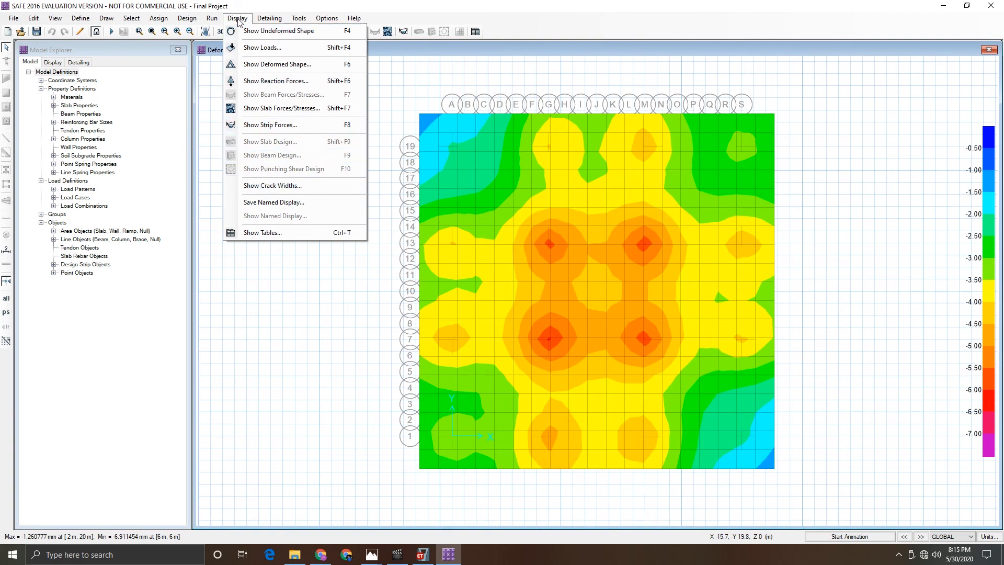
click(212, 19)
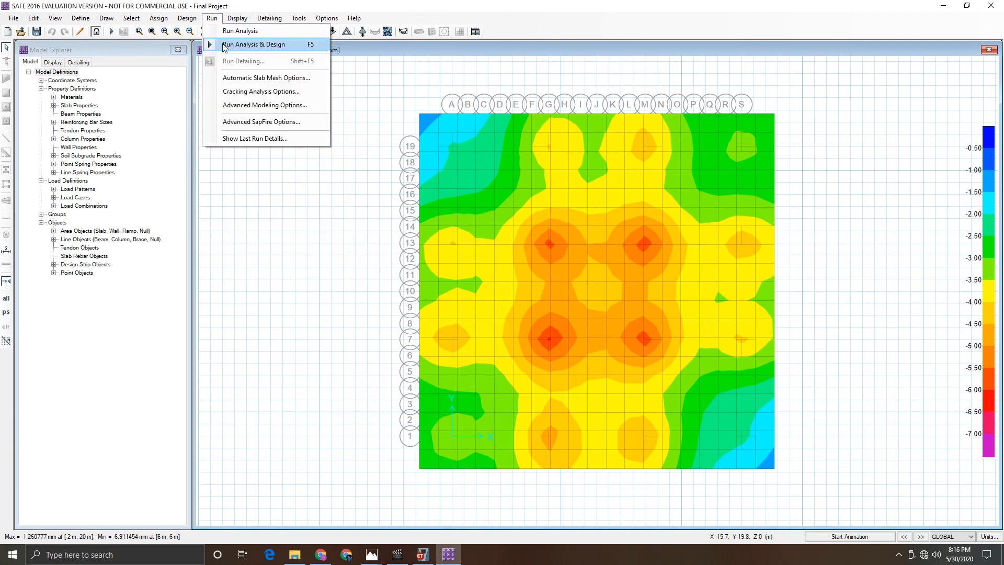
click(226, 45)
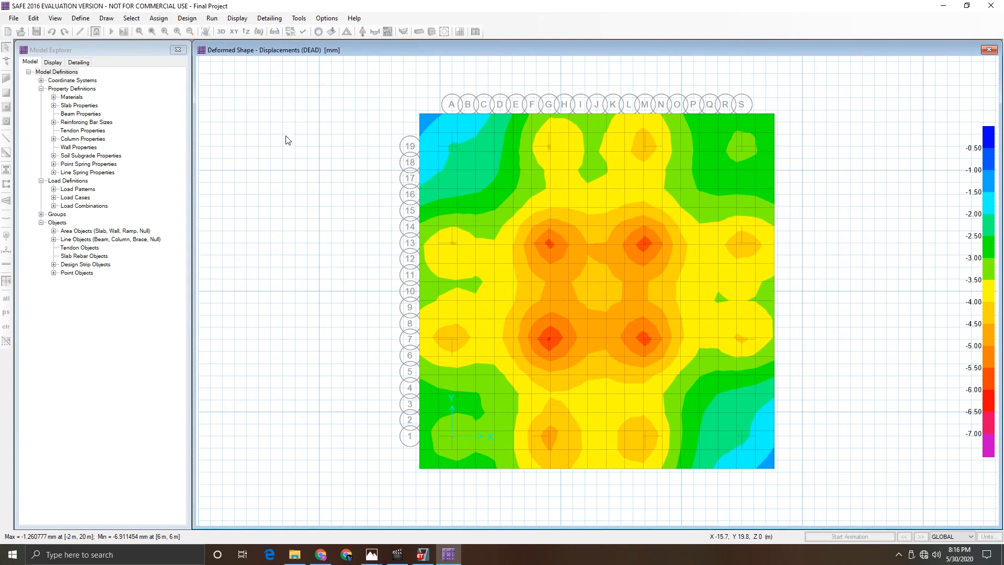
click(231, 20)
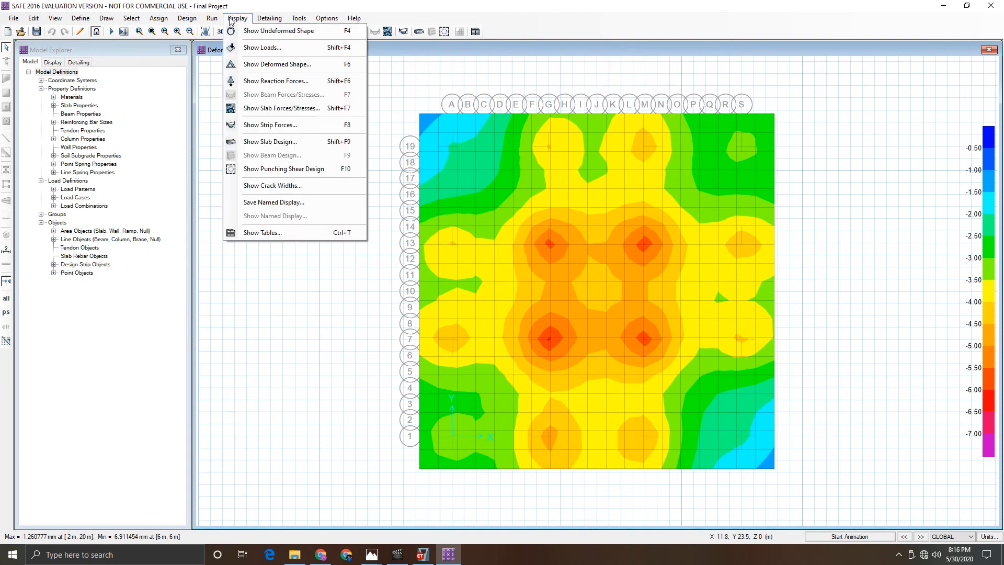
click(276, 172)
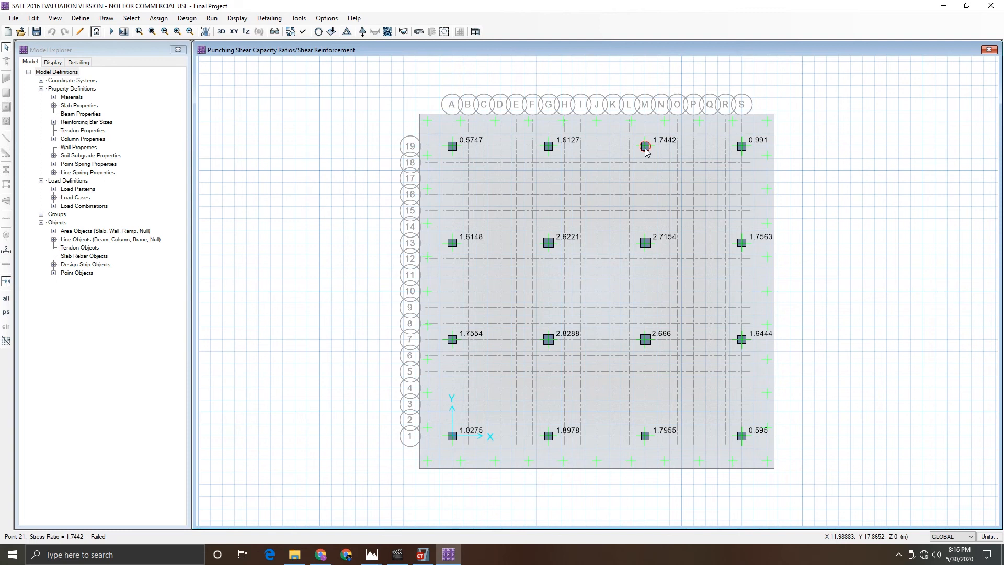
- Unlock the model and edit the thickness of the Mat slab property
click(96, 32)
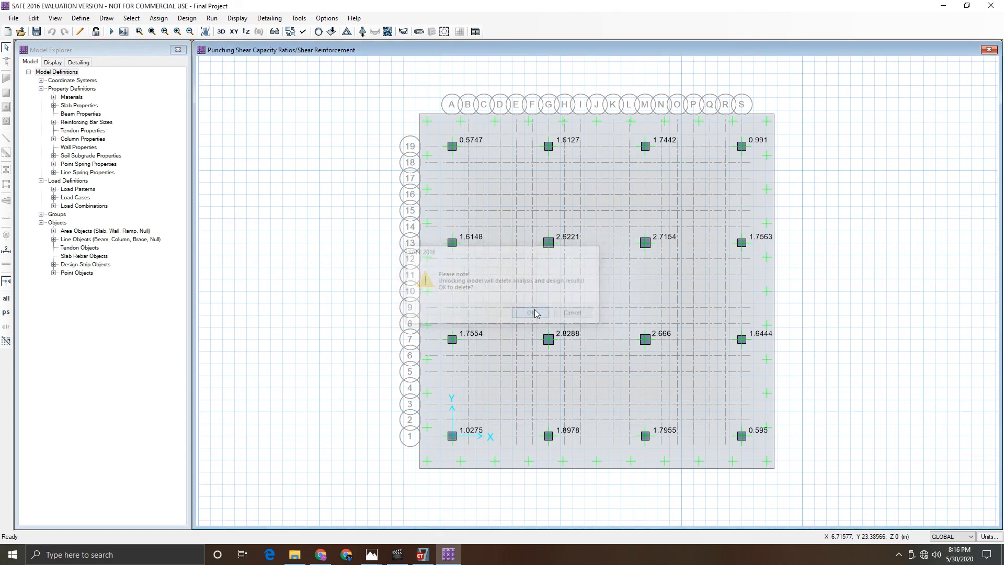
click(542, 314)
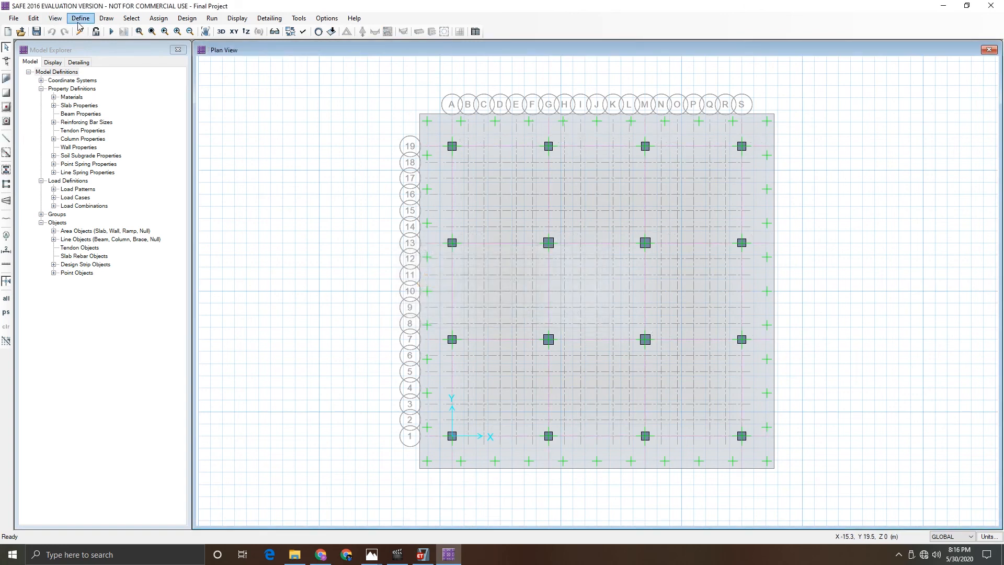
click(81, 18)
click(119, 47)
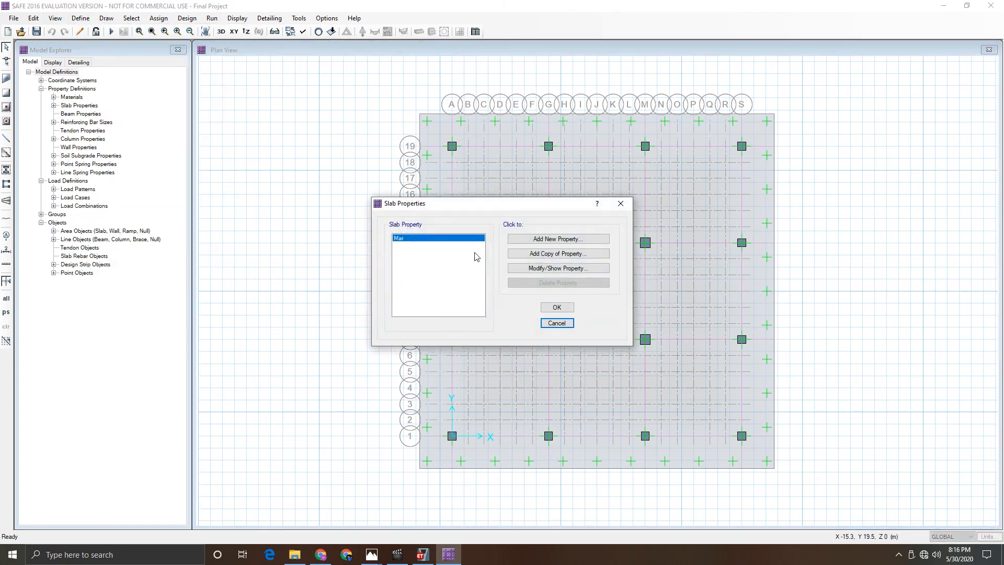
click(558, 267)
double_click(560, 268)
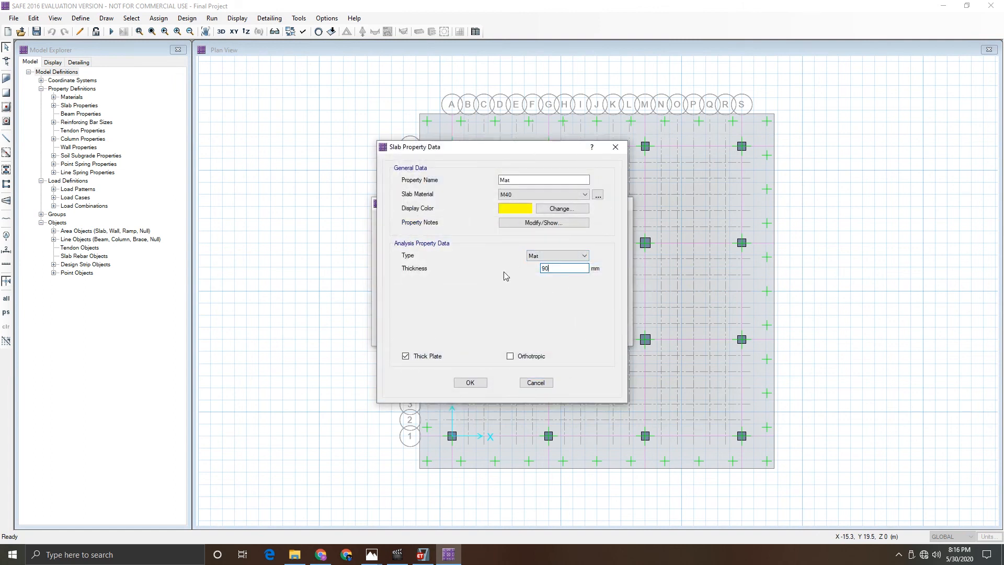
click(471, 384)
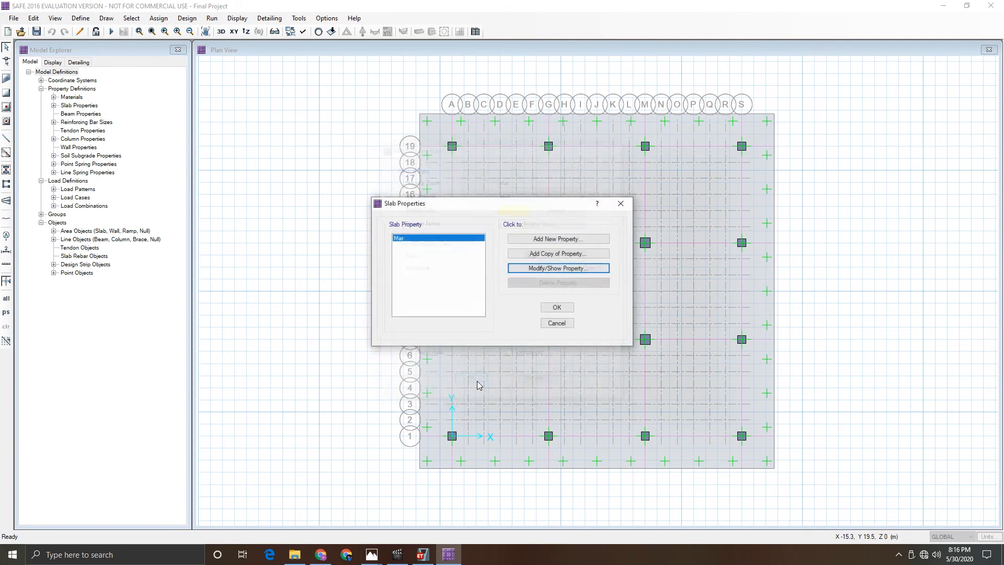
click(563, 308)
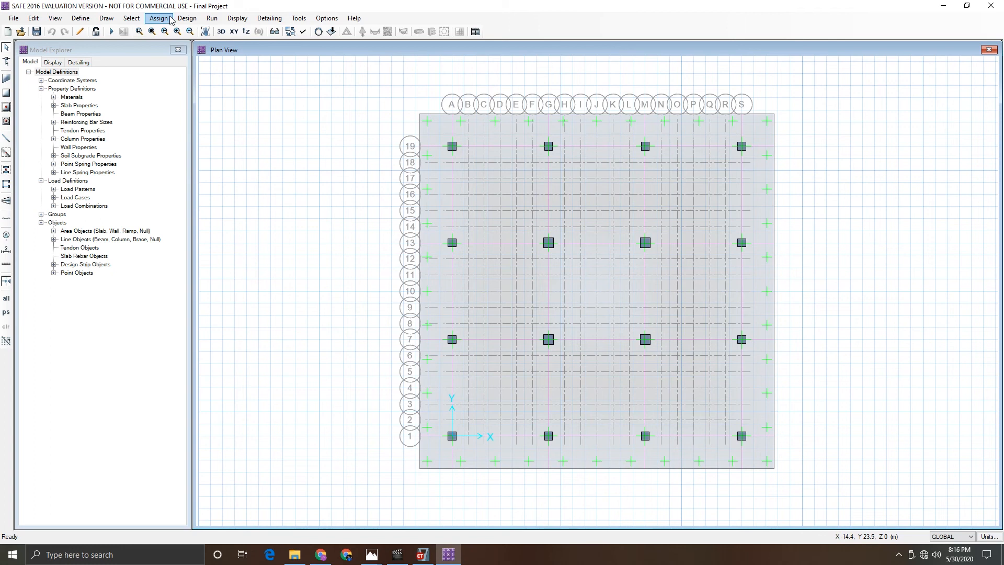
- Rerun the analysis and design and show the punching shear design ratios again
click(212, 18)
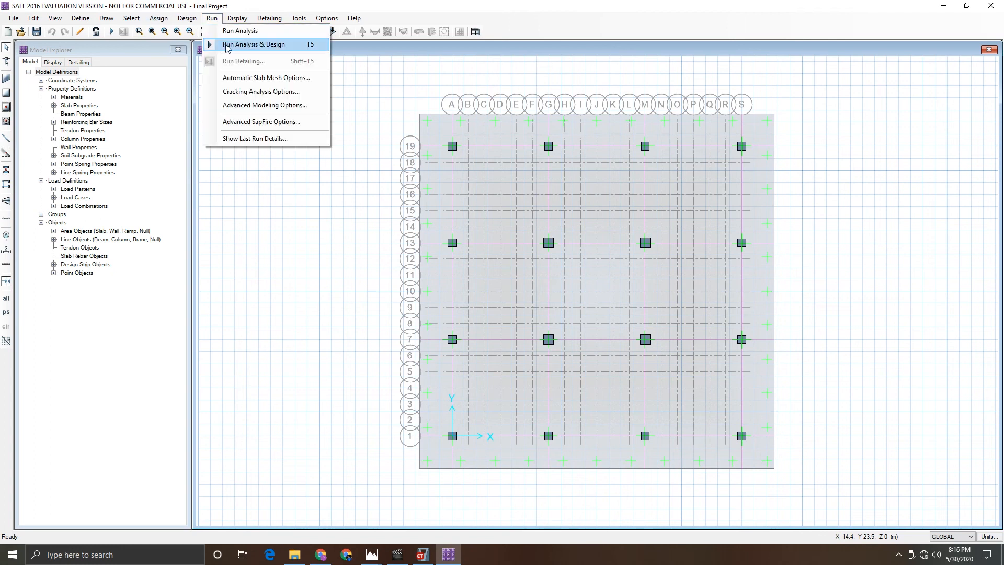
click(226, 45)
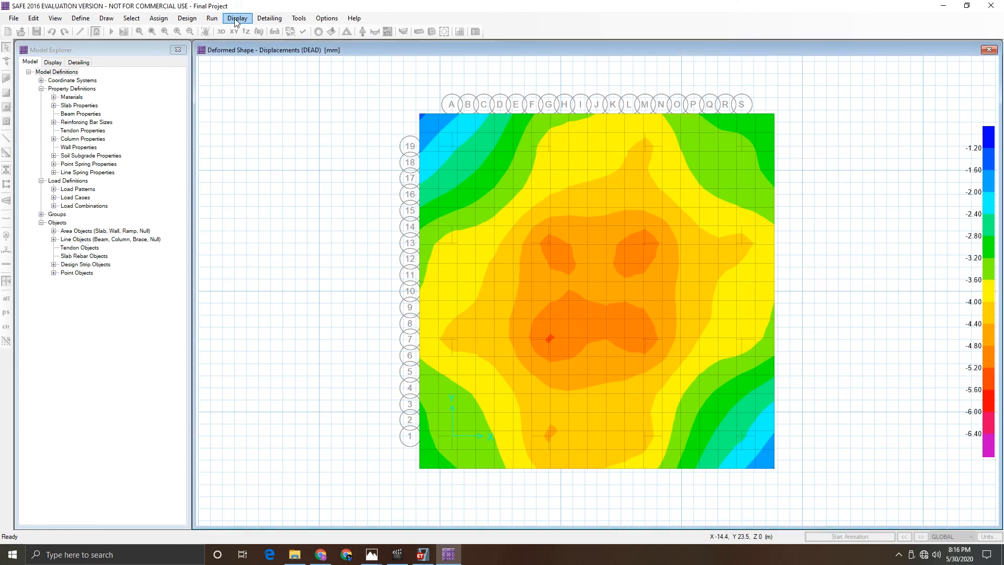
click(237, 18)
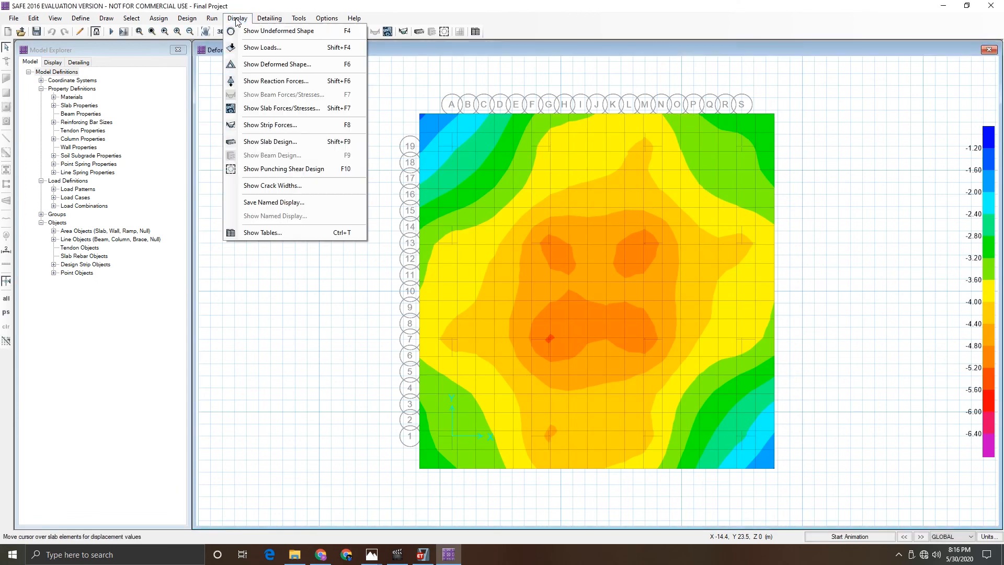
click(267, 169)
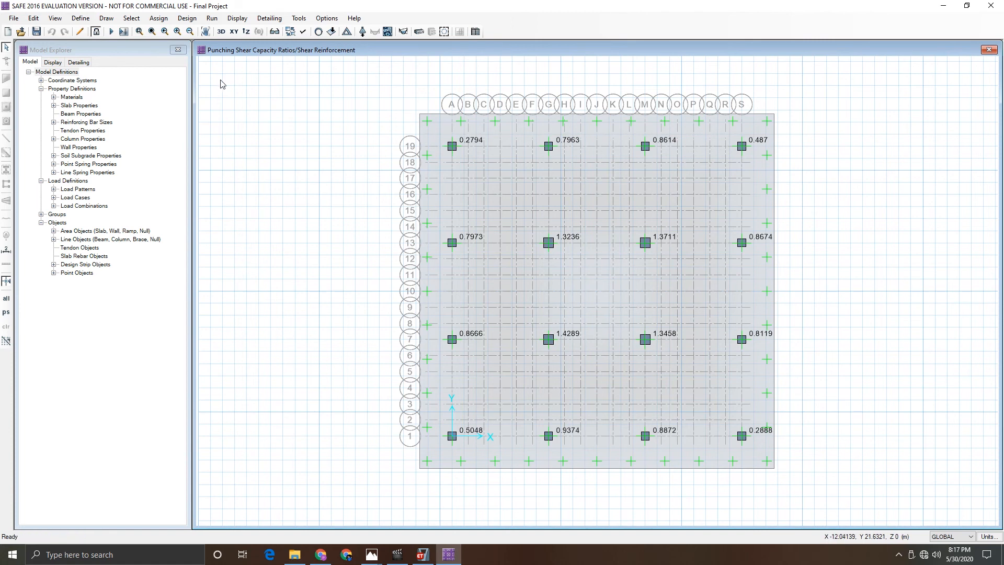
- Unlock the model and set the Mat slab property's thickness to 1200 mm
click(96, 32)
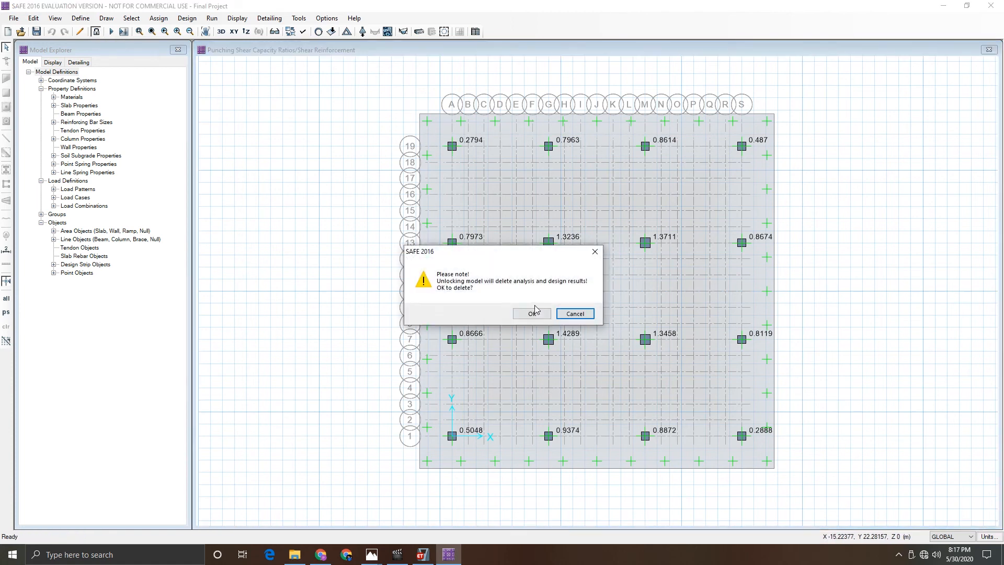
click(532, 313)
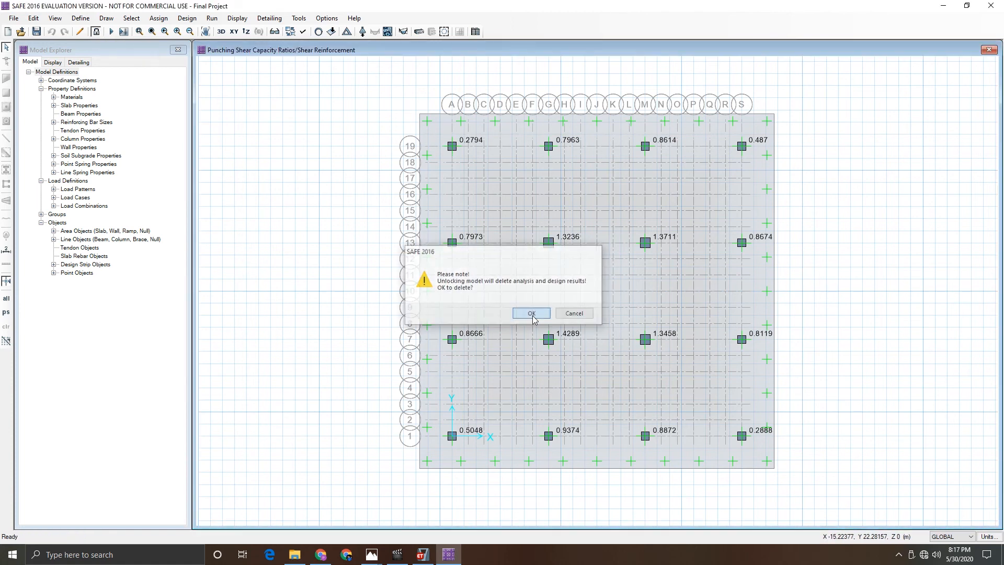
click(80, 19)
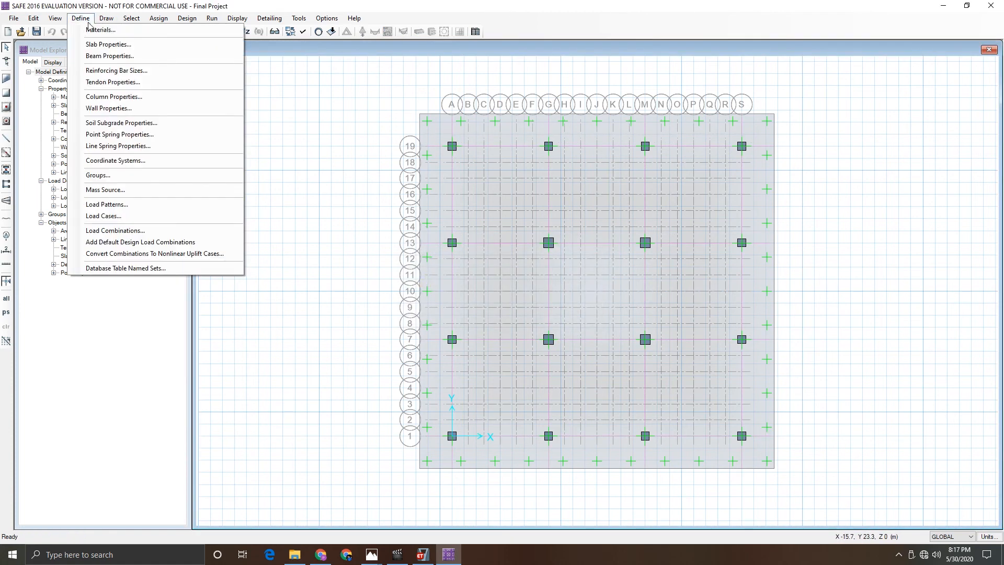
click(104, 48)
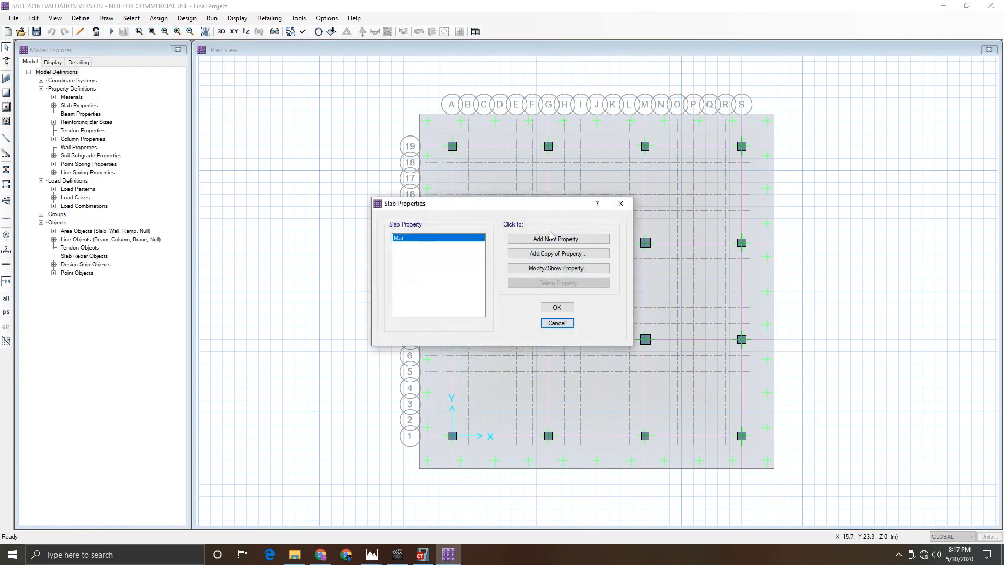
click(539, 267)
double_click(550, 268)
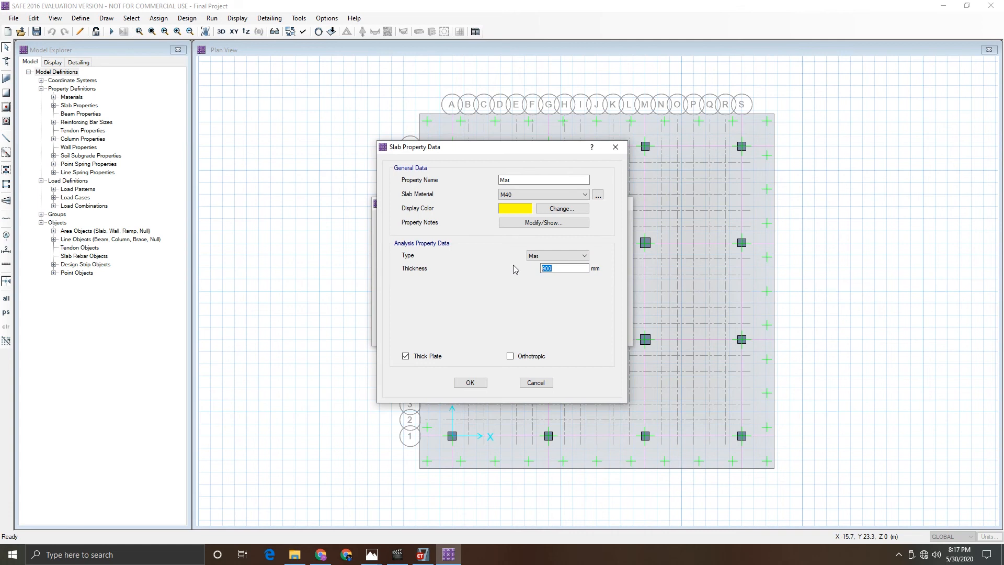
click(470, 383)
click(557, 308)
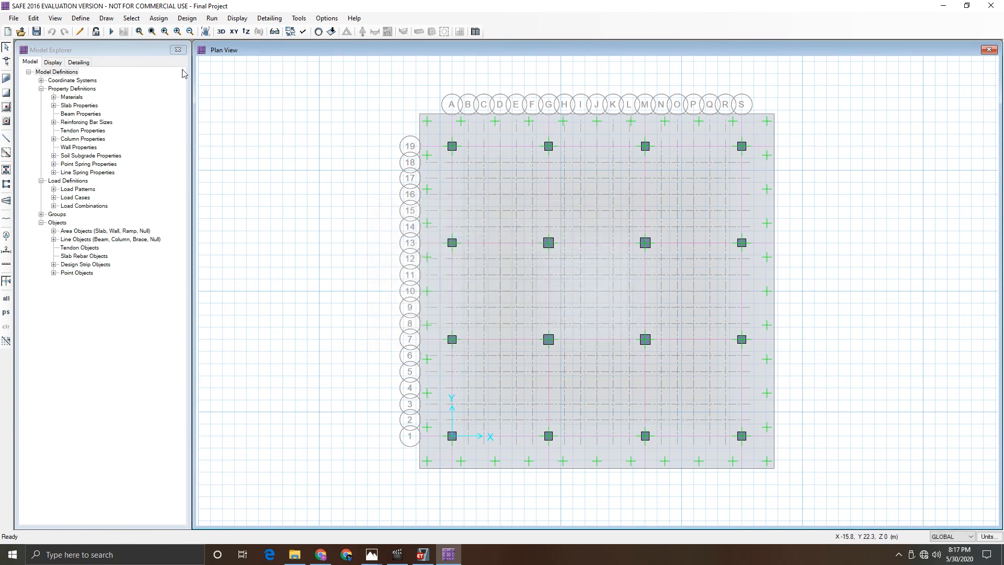
- Run the analysis and design once more and display the punching shear capacity ratios
click(211, 18)
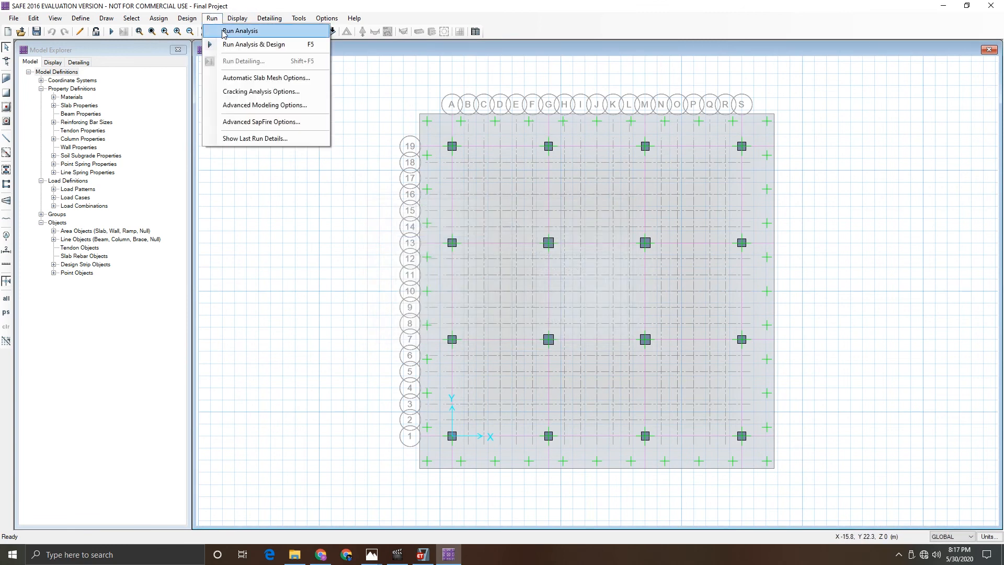
click(226, 44)
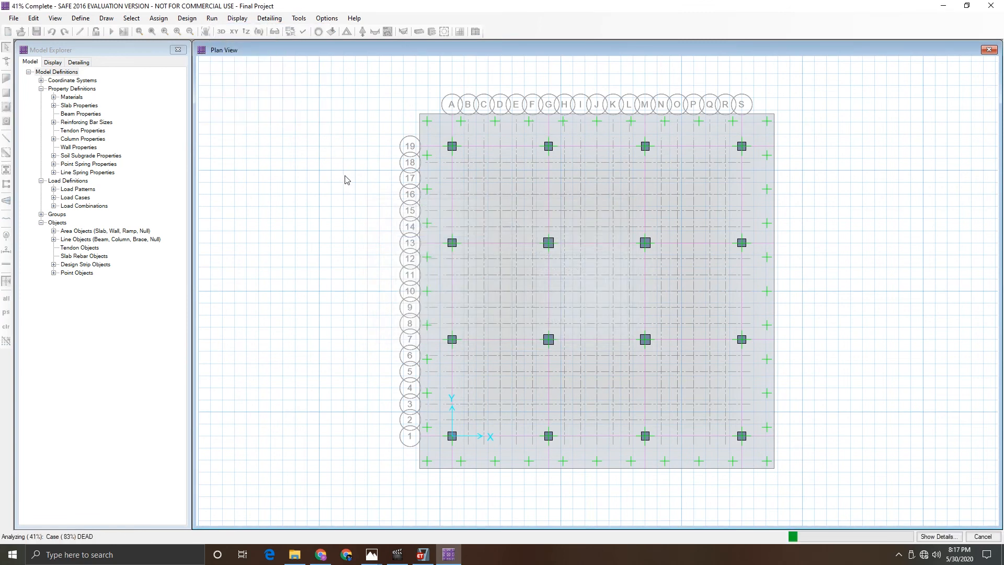
click(241, 20)
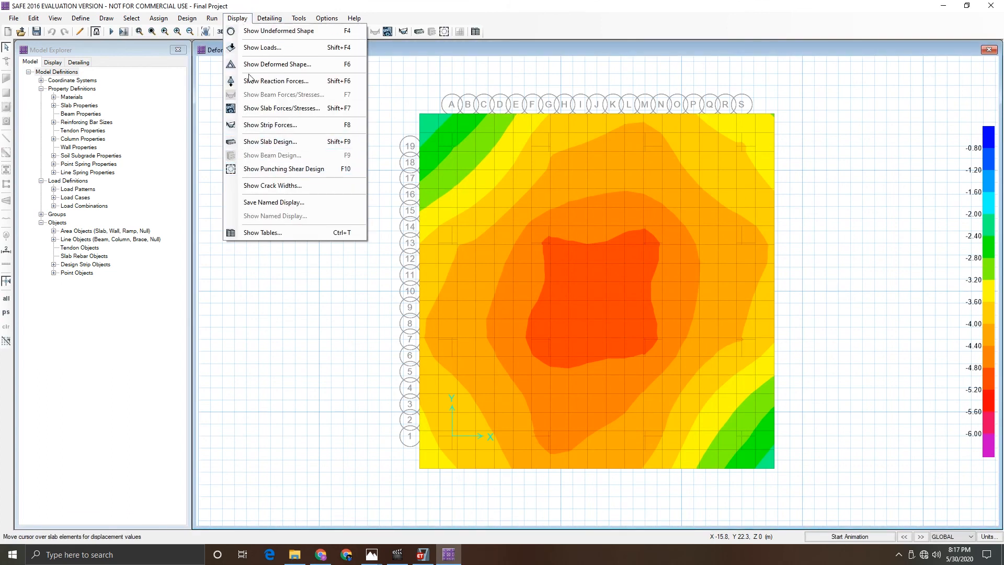
click(275, 169)
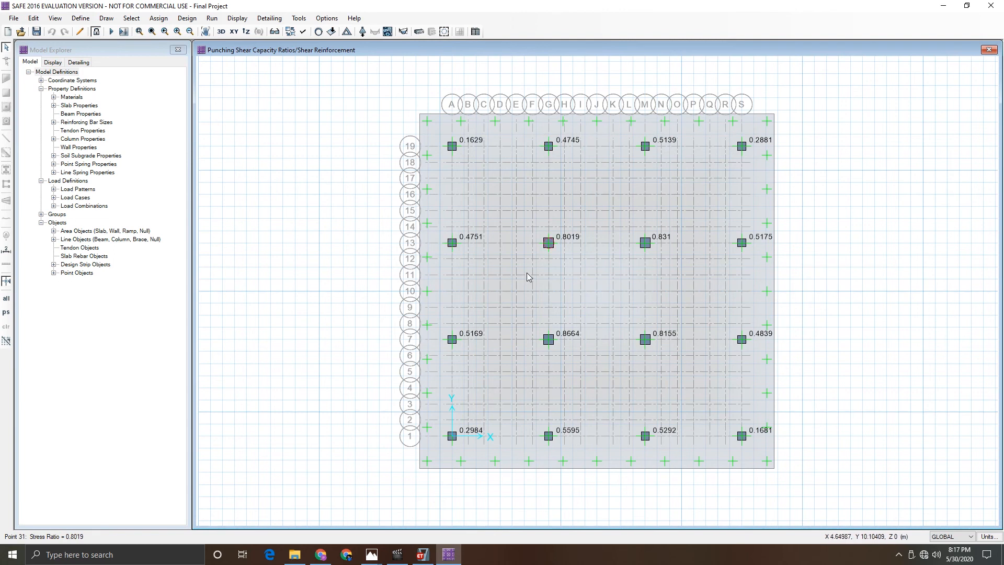
- Display DEAD load strip moment diagrams with values shown, for both Layer A and Layer B strips
click(233, 20)
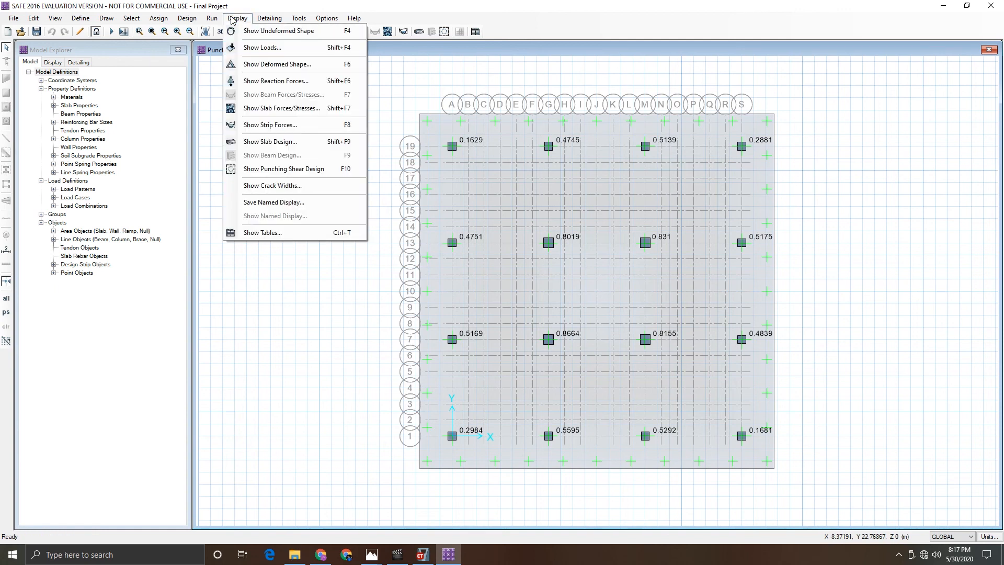
click(253, 125)
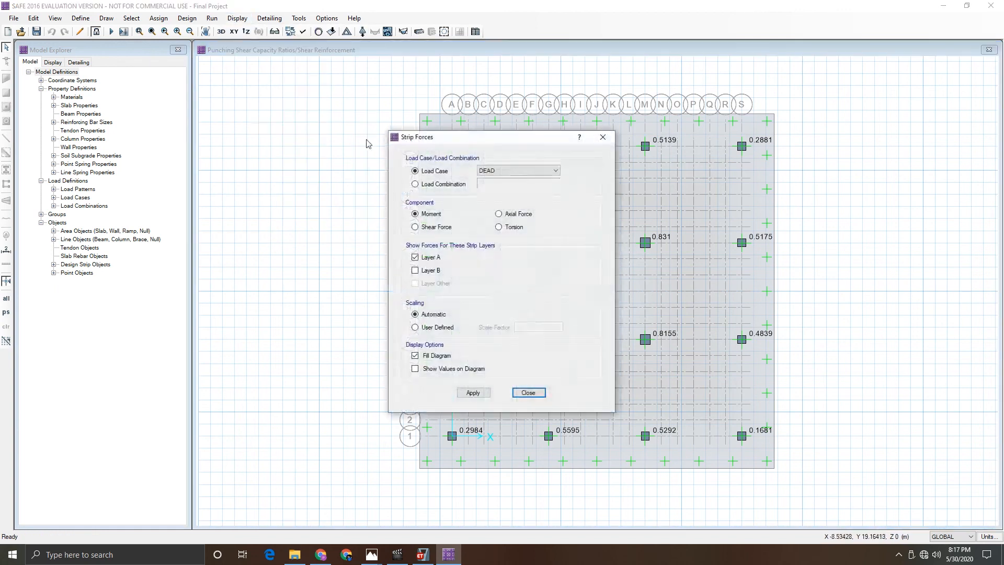
drag(485, 143, 196, 115)
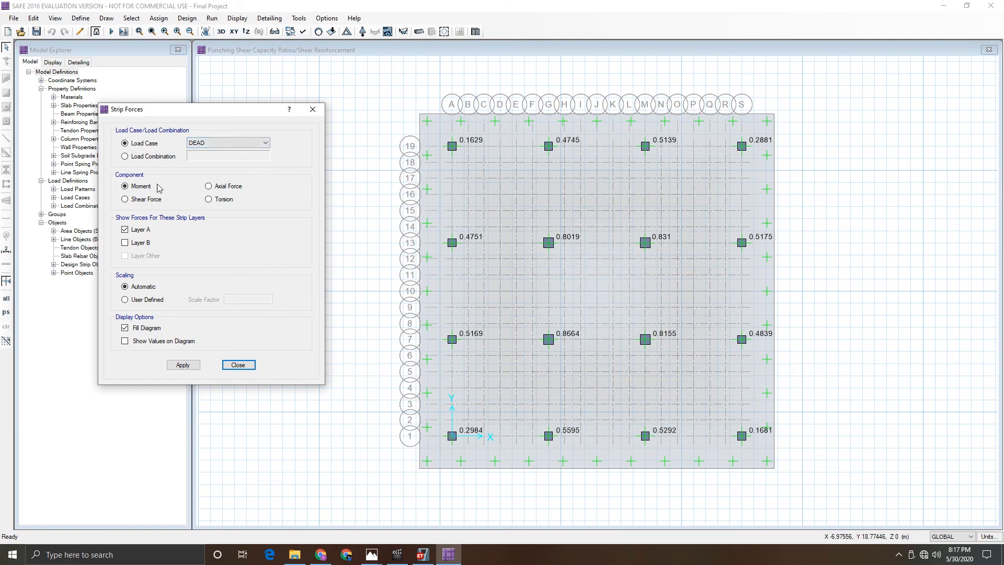
click(159, 343)
click(178, 362)
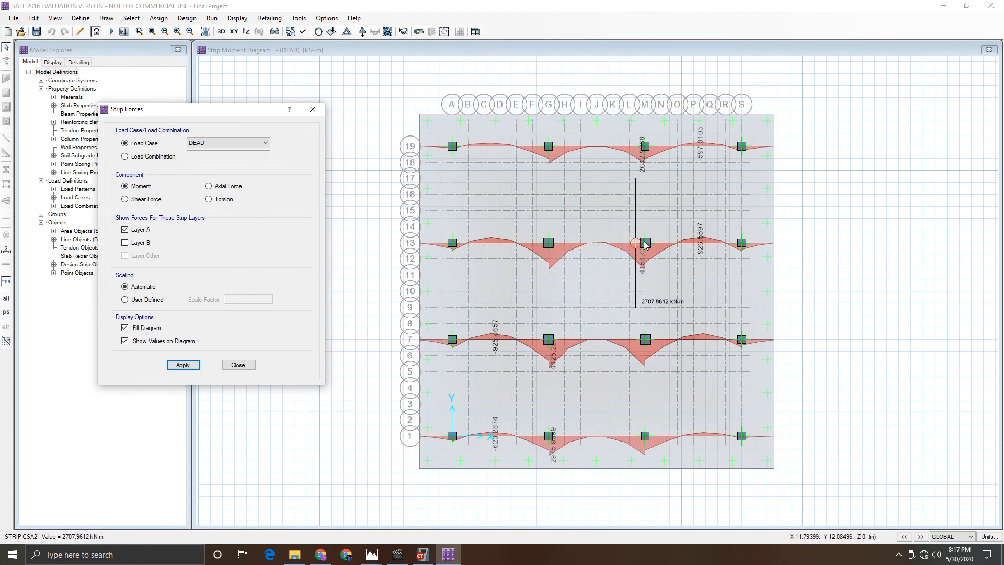
click(136, 243)
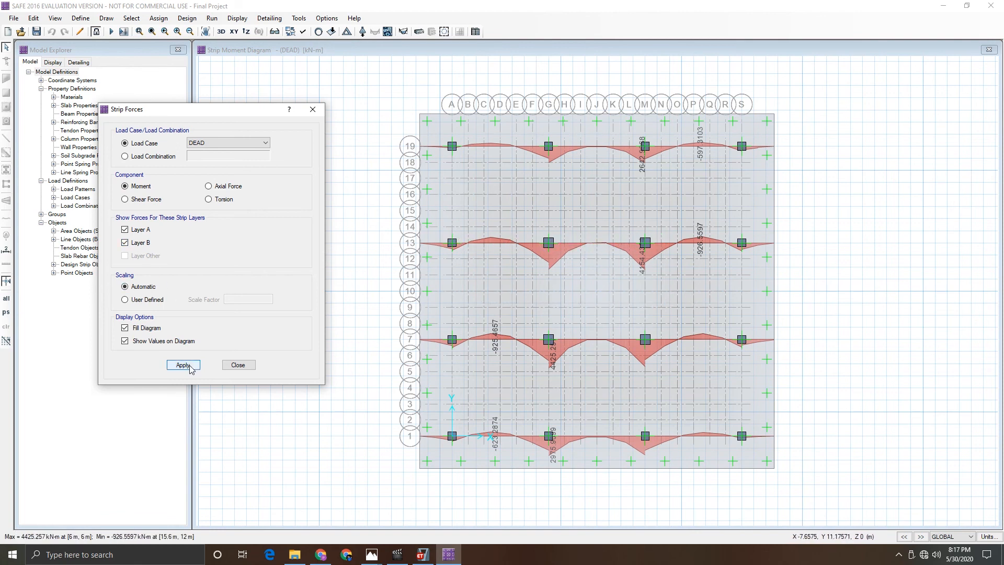
click(183, 365)
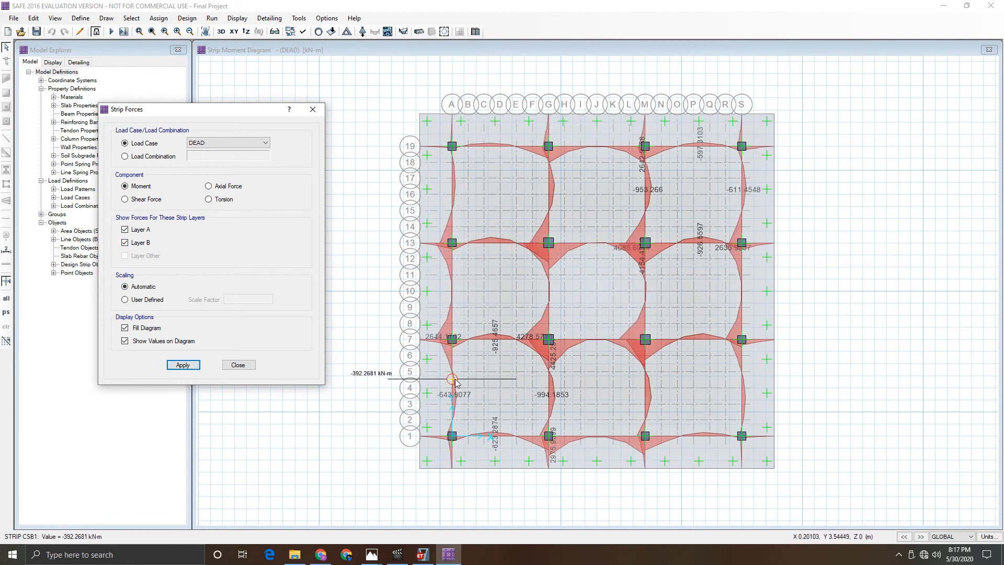
- Switch the strip force display to COMB1 shear forces and close the dialog
click(141, 157)
click(206, 158)
click(207, 164)
click(193, 367)
click(143, 202)
click(182, 364)
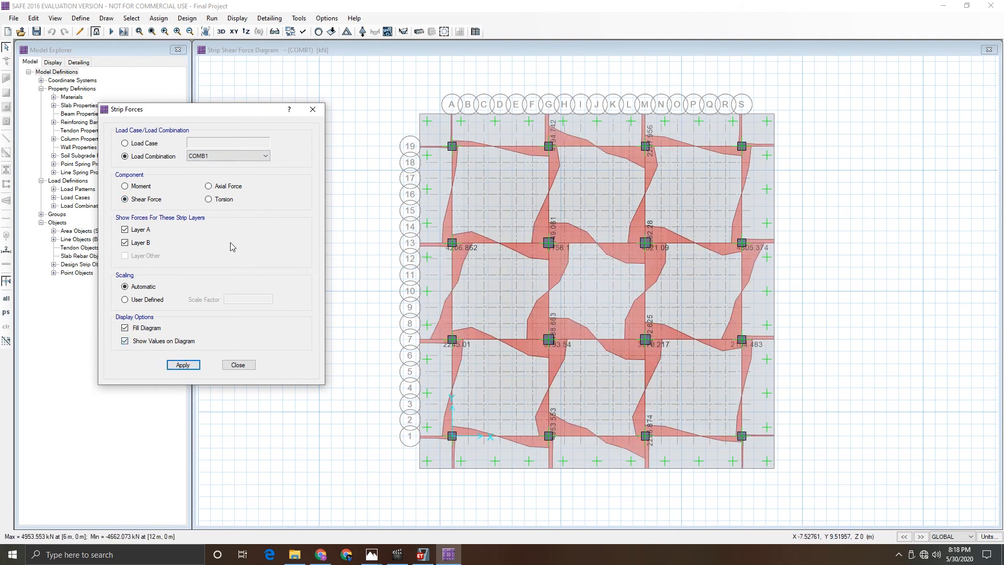
click(231, 365)
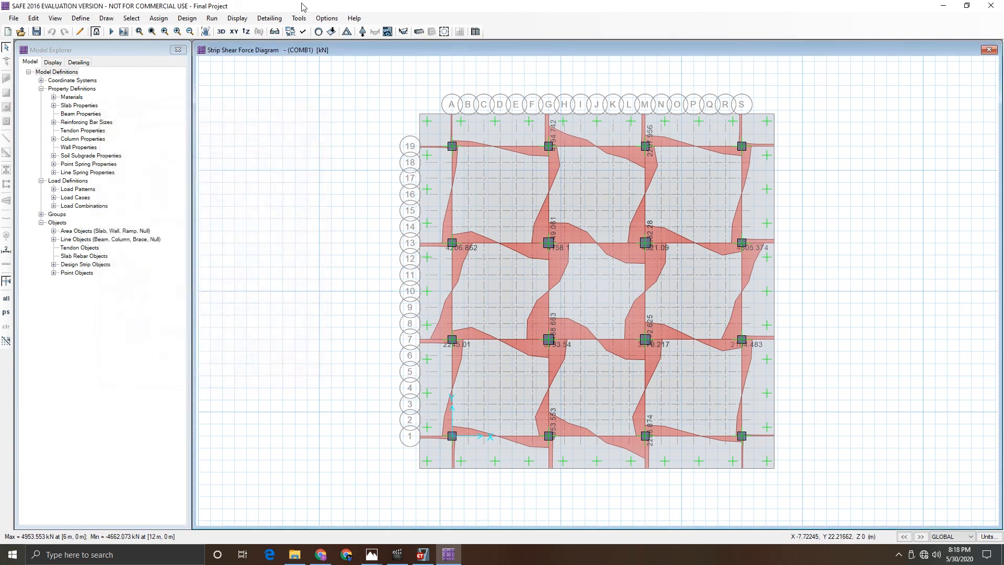
- Show COMB1 strip shear forces for Layer A strips only
click(237, 19)
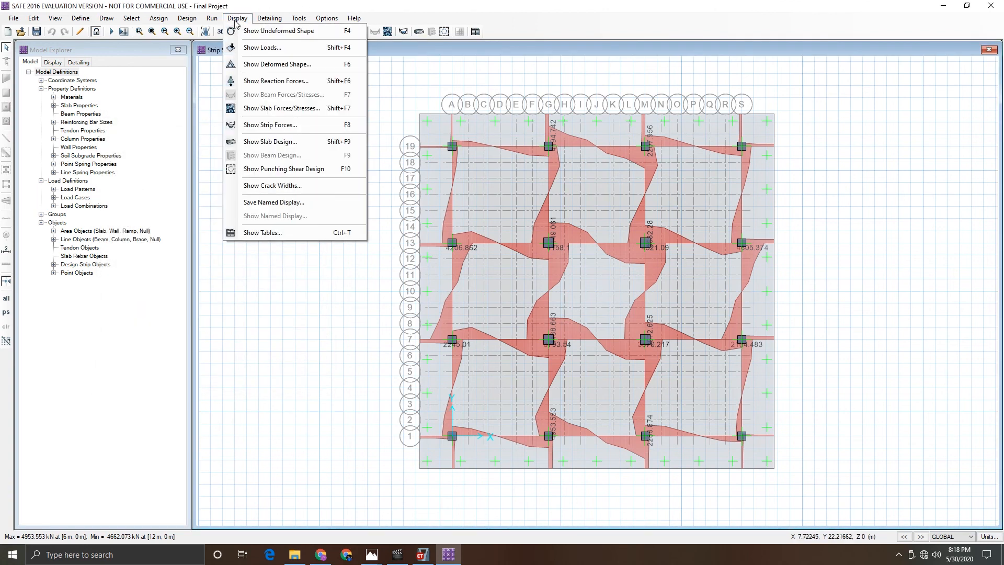
click(289, 133)
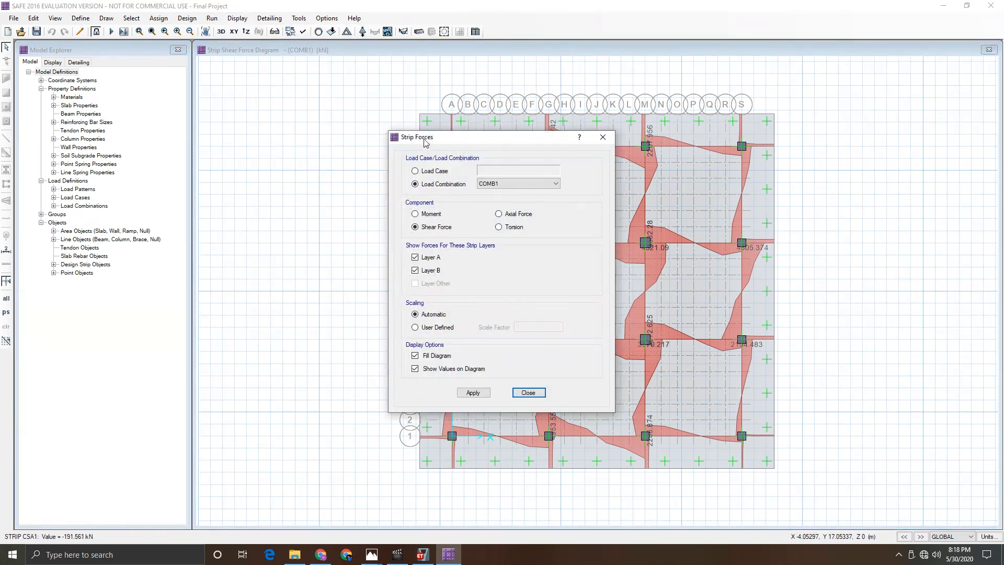
drag(426, 143, 164, 116)
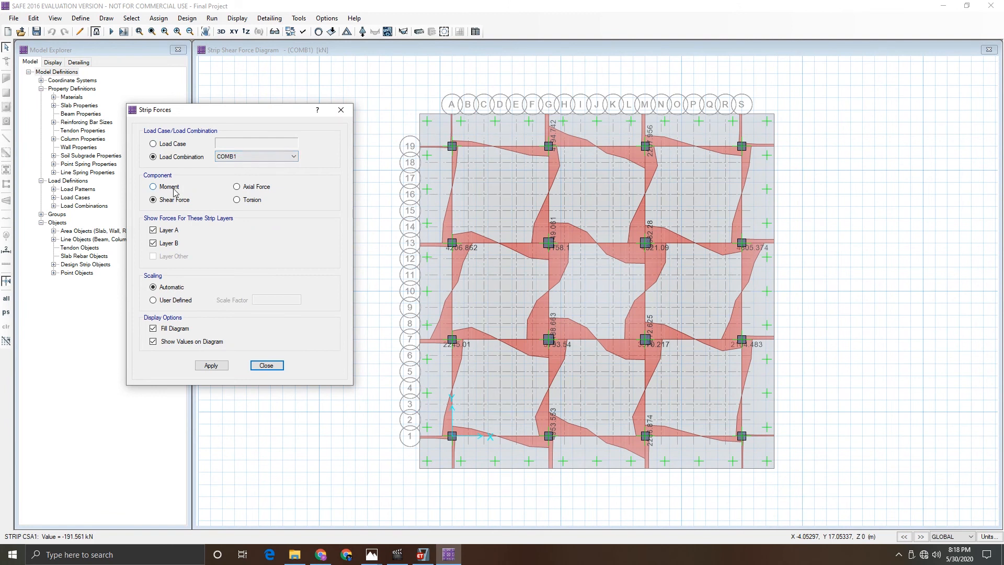
click(154, 243)
click(211, 365)
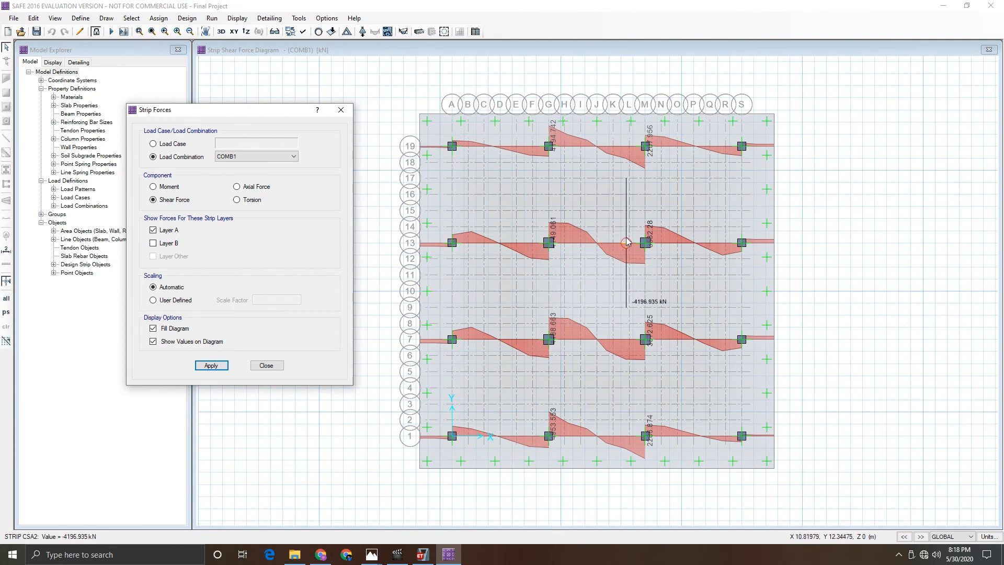
- Switch the Layer A strip diagram to COMB1 moments and close the dialog
click(168, 187)
click(211, 365)
click(266, 365)
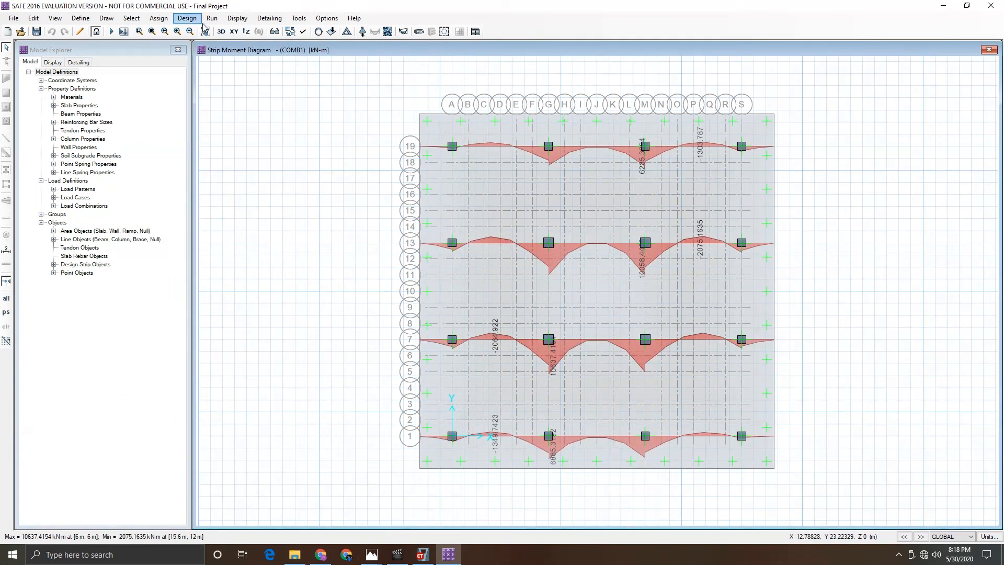
- Display COMB1 slab resultant MMax moment contours on the deformed shape
click(237, 19)
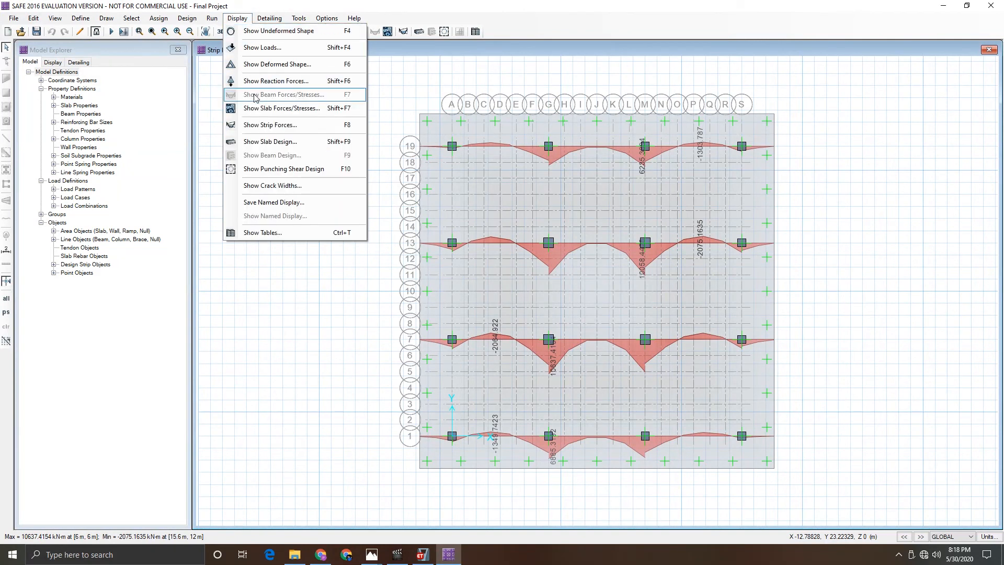
click(272, 113)
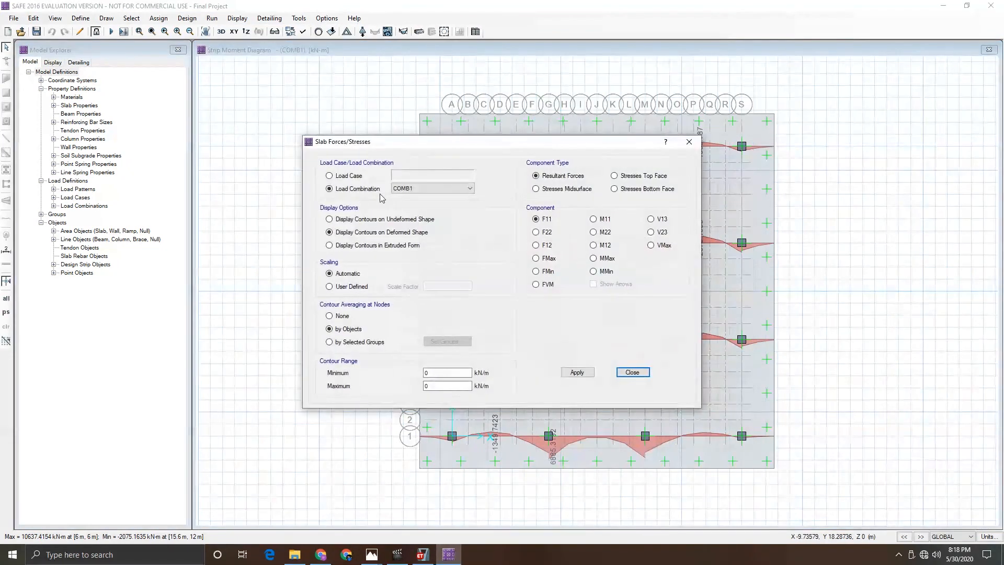
drag(418, 151, 146, 87)
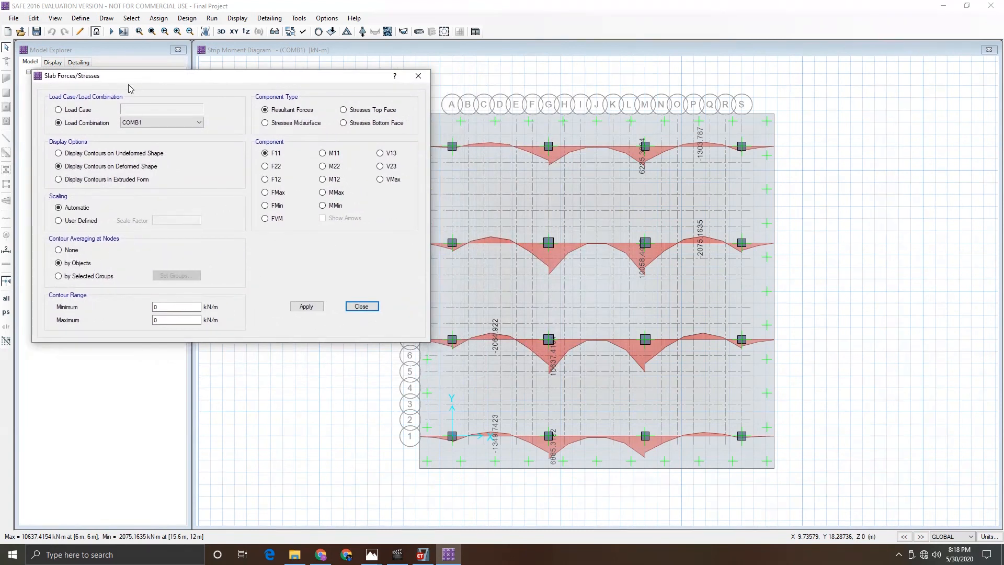
click(328, 195)
click(319, 307)
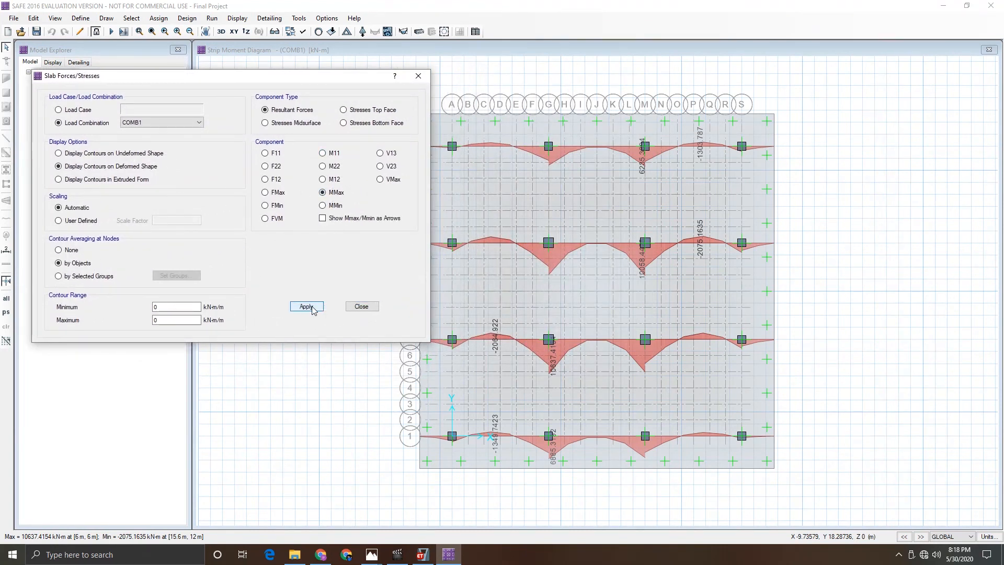
click(299, 307)
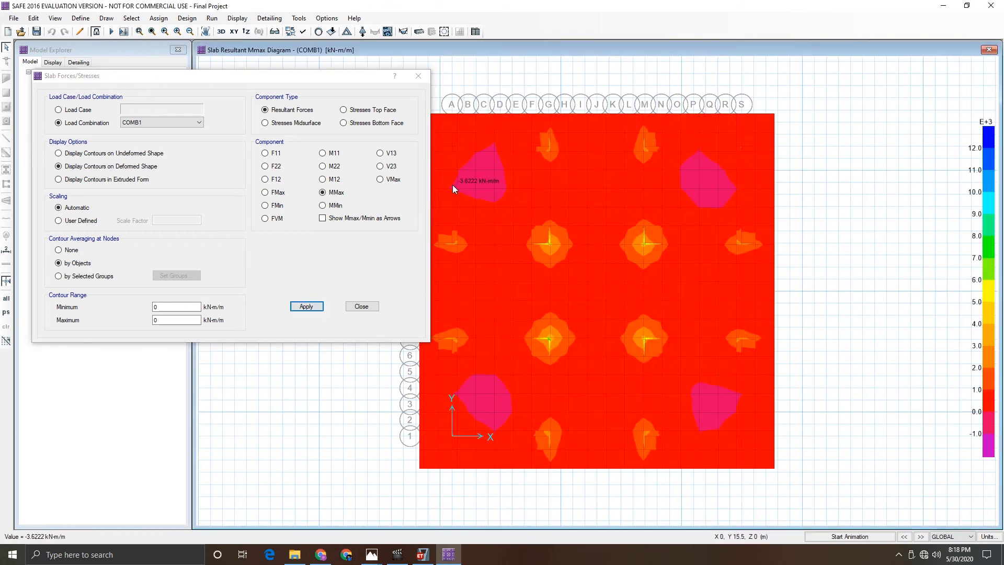
- Compare the VMax shear contours, then return to MMax contours and close the dialog
click(389, 180)
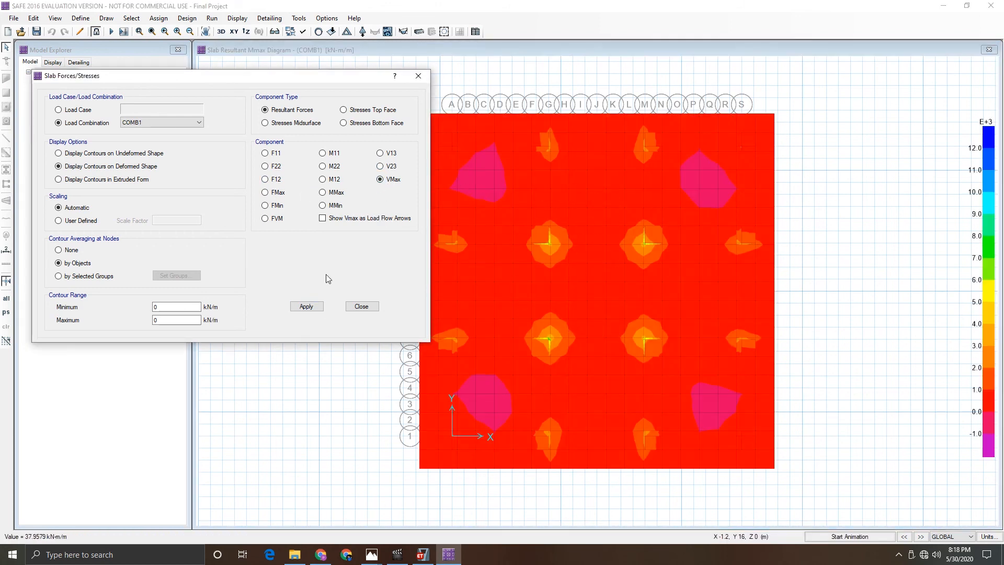
click(309, 308)
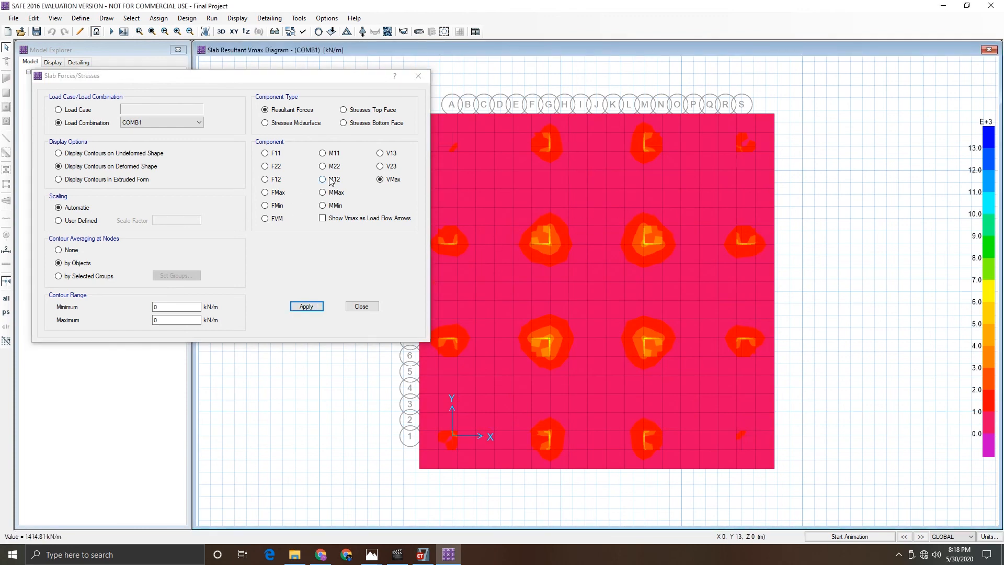
click(329, 193)
click(305, 306)
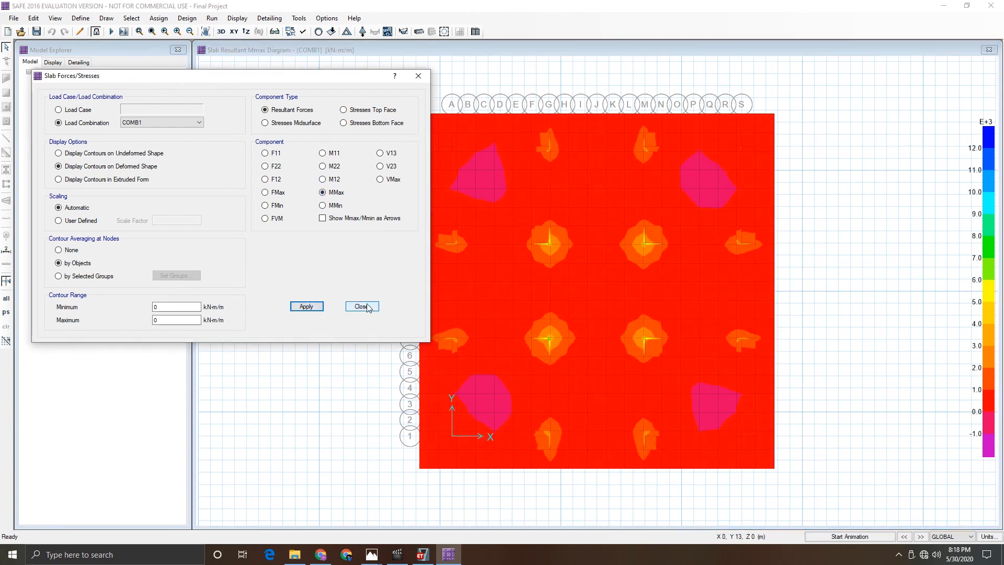
click(376, 309)
- Display DEAD load crack widths at the slab bottom face
click(237, 18)
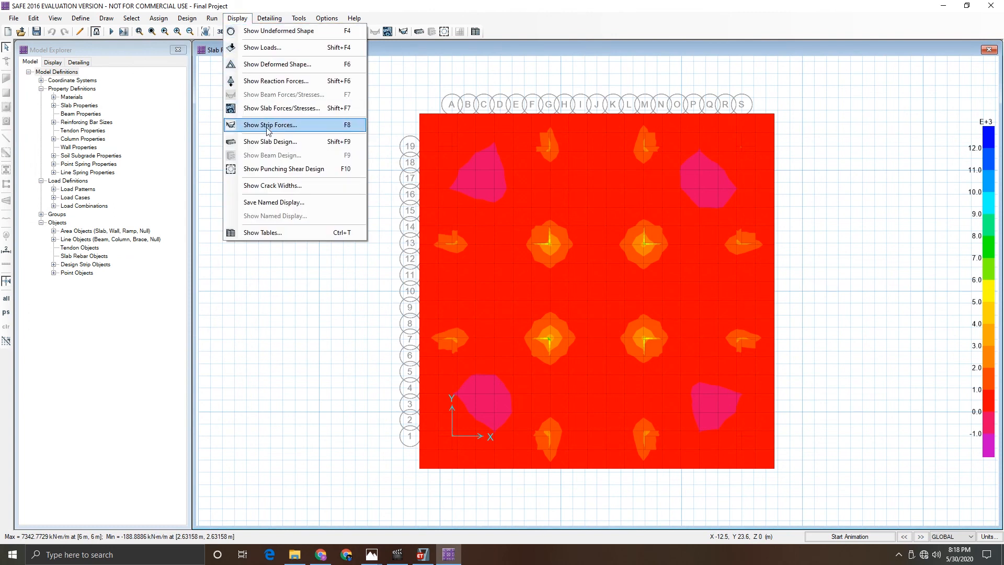
click(270, 185)
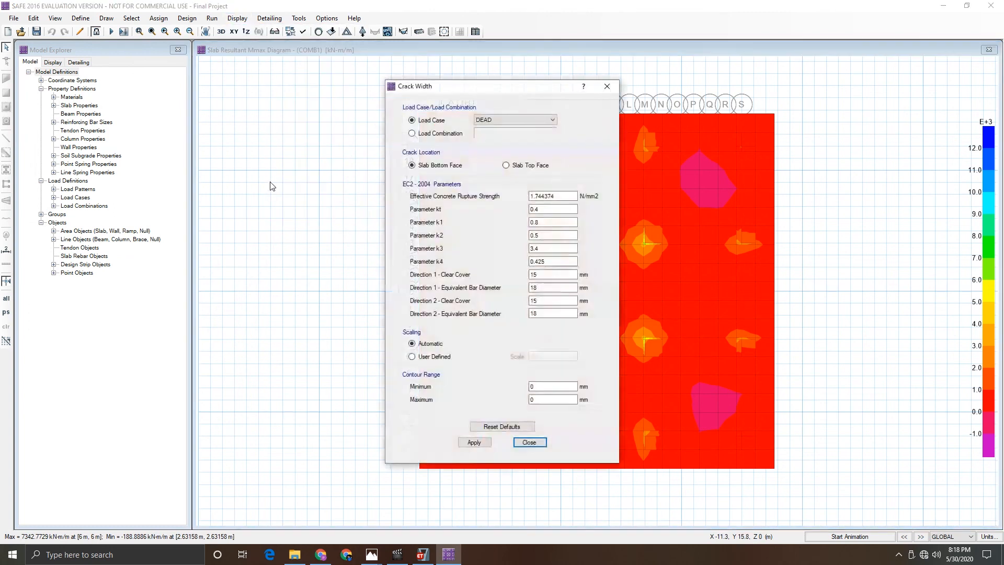
drag(460, 89, 167, 88)
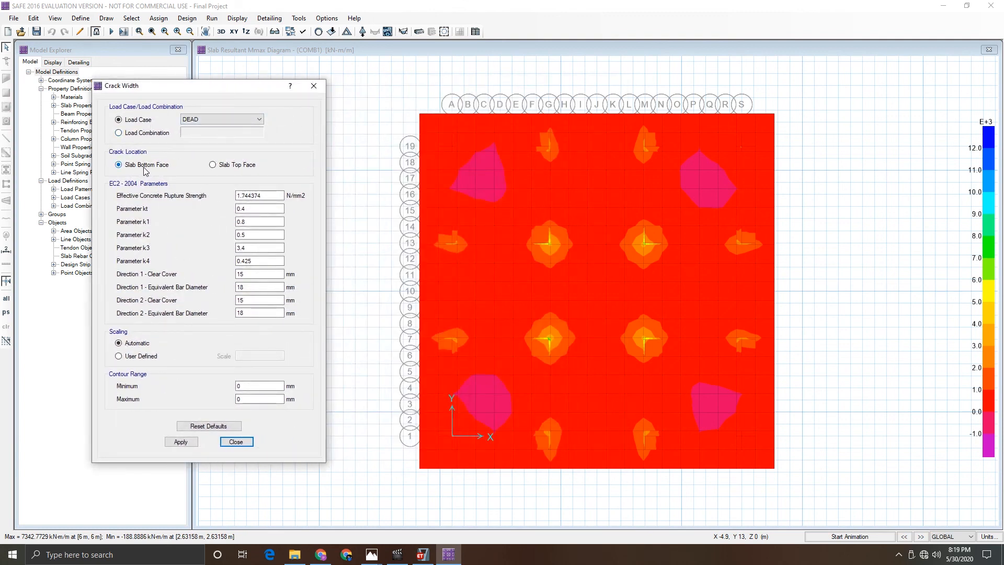
click(181, 441)
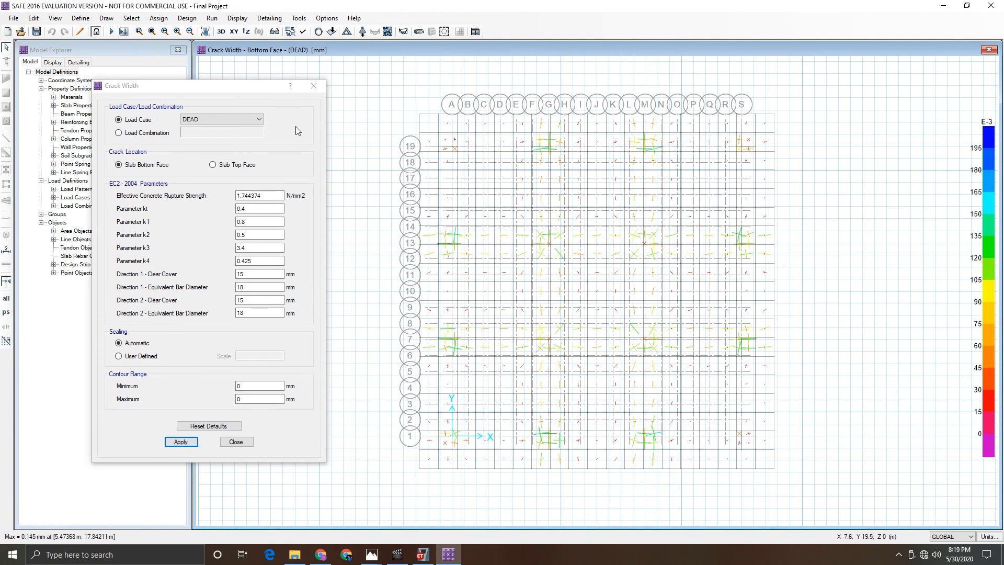
- Compare top-face crack widths, then return to the bottom-face display and close the dialog
click(213, 165)
click(181, 442)
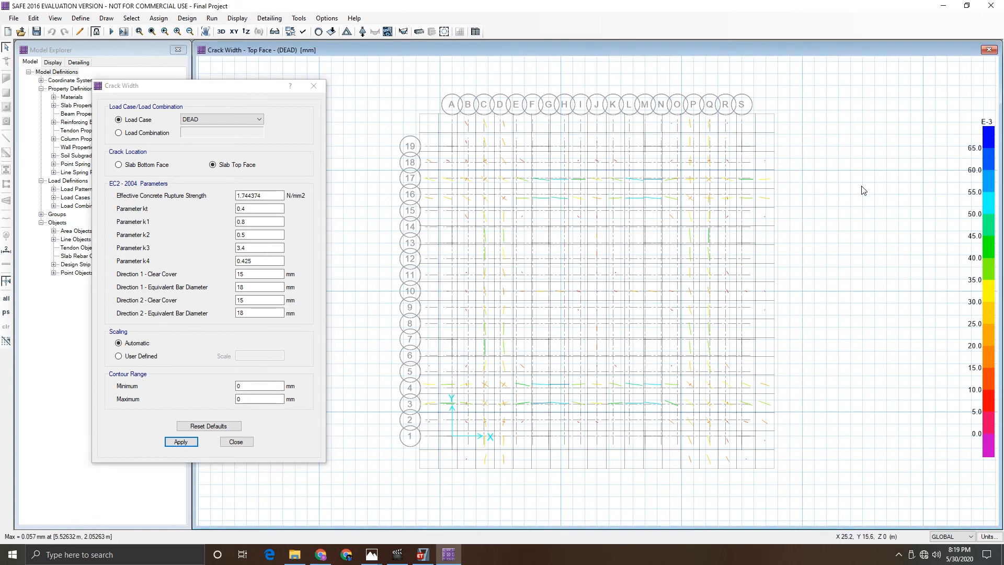
click(139, 165)
click(181, 442)
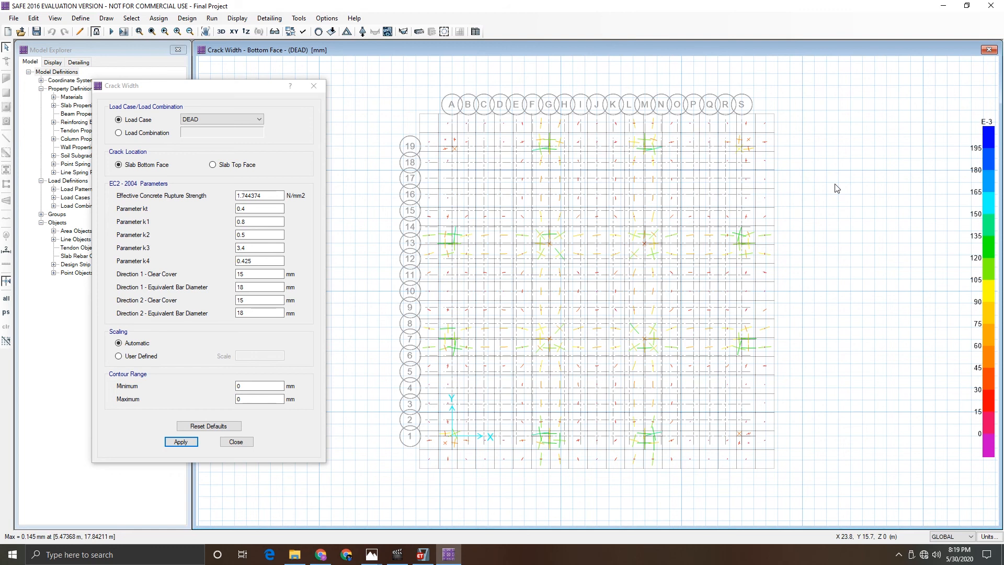
click(235, 442)
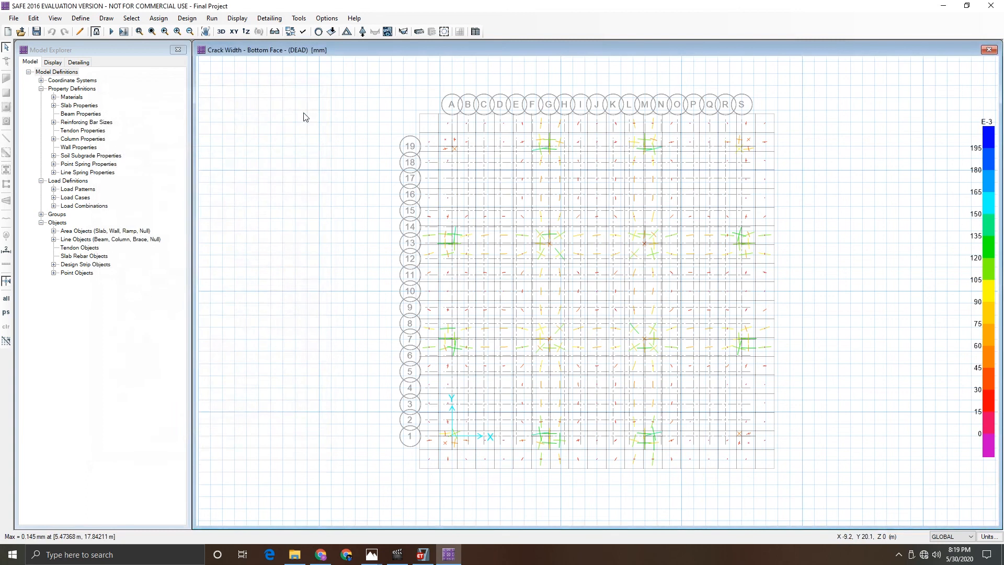
- Display strip-based enveloping flexural reinforcement intensity for Layer A strips
click(234, 20)
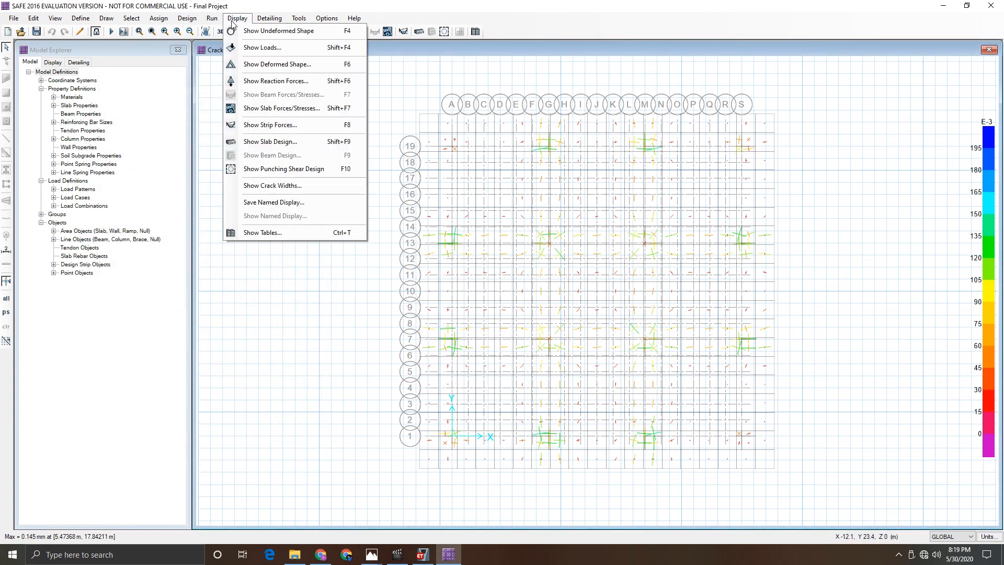
click(274, 143)
drag(386, 143, 159, 108)
click(150, 166)
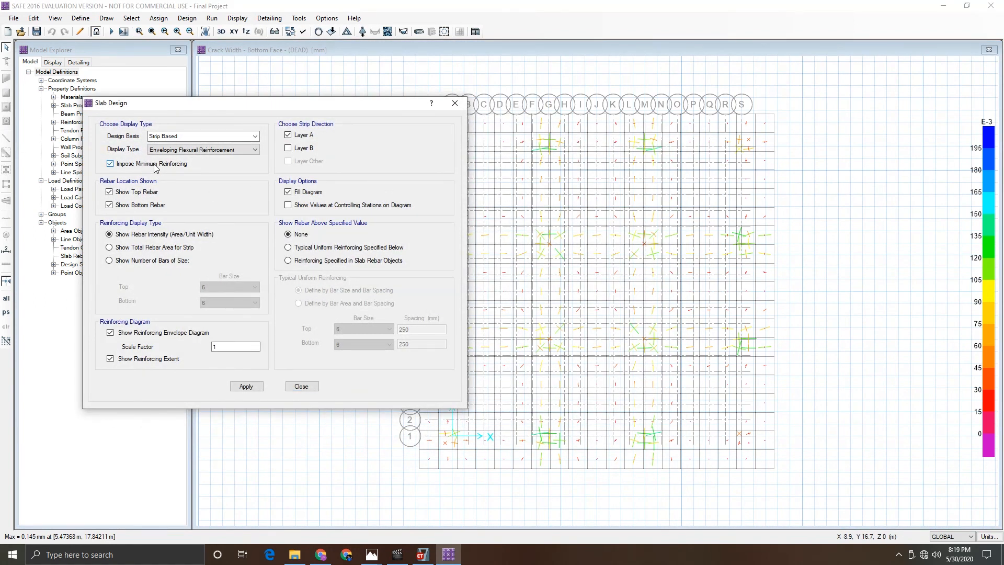
click(247, 386)
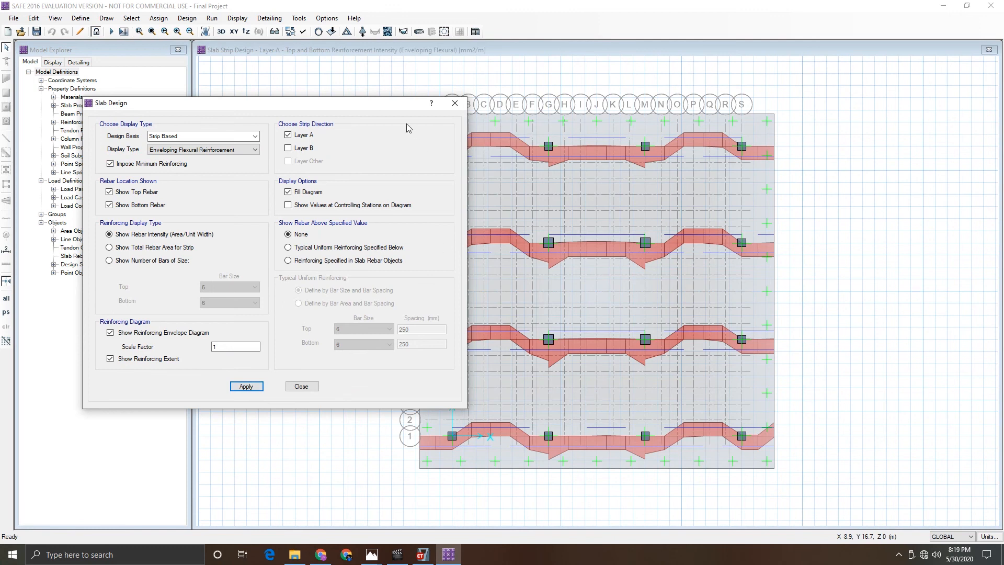
- Switch the slab design reinforcement display to Layer B strips and close the dialog
drag(375, 103, 310, 72)
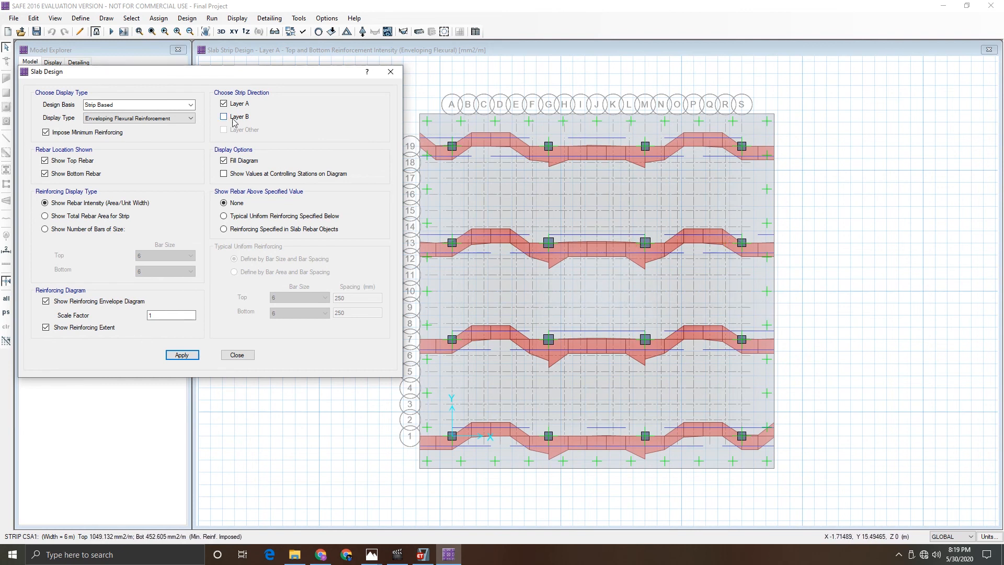
click(223, 103)
click(191, 354)
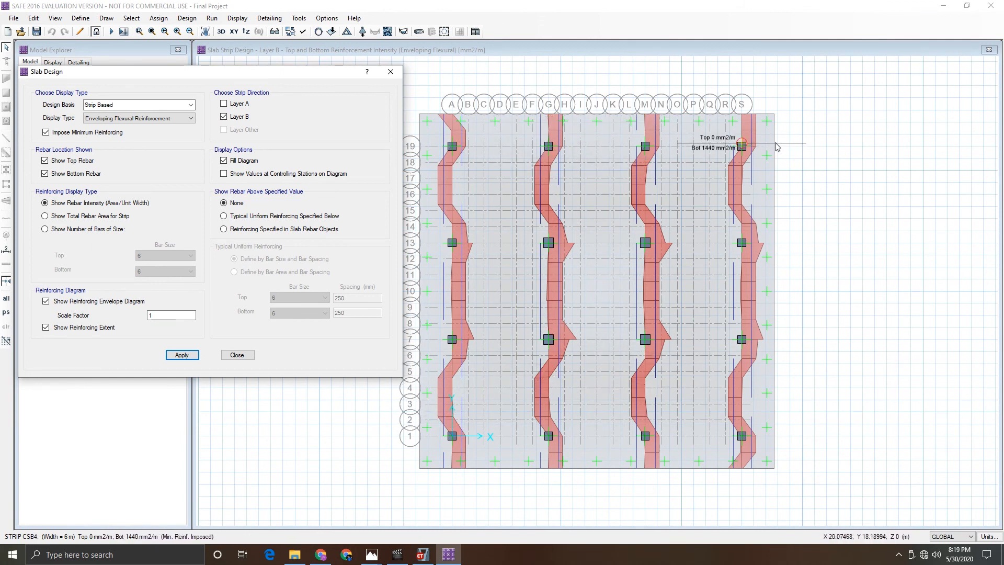
click(236, 355)
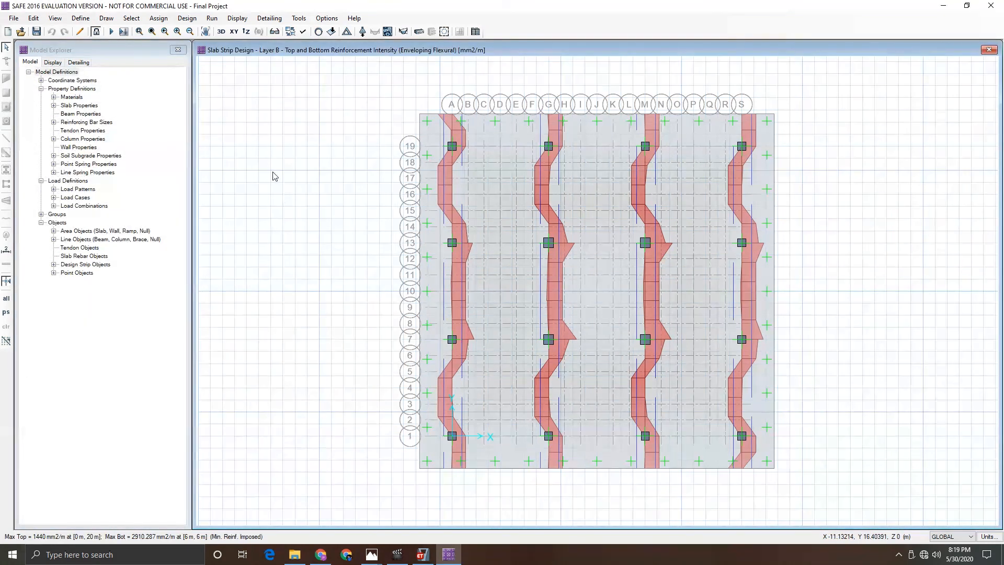
- Open the Concrete Slab Design 01 - Flexural And Shear Data table from the design results tables
click(234, 18)
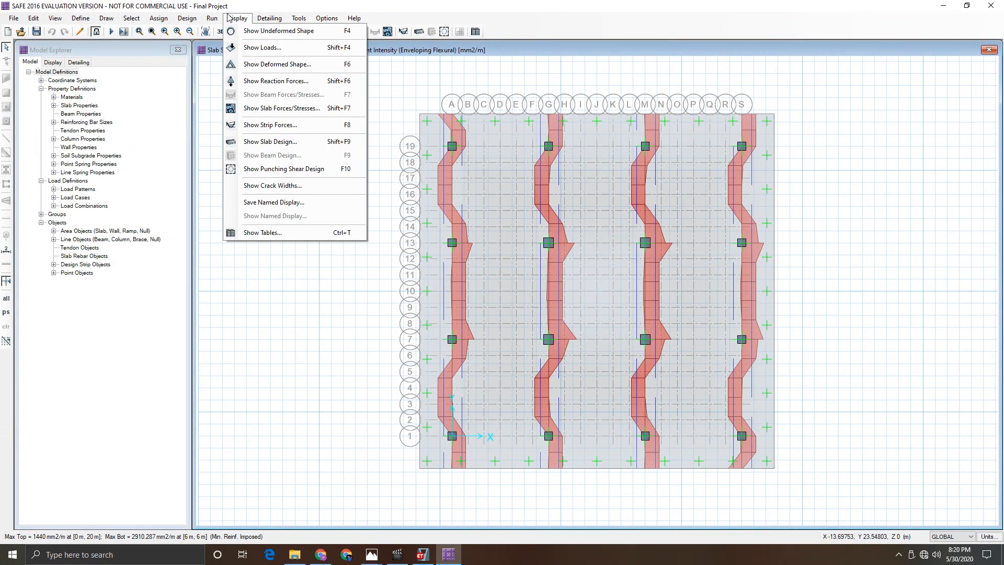
click(268, 233)
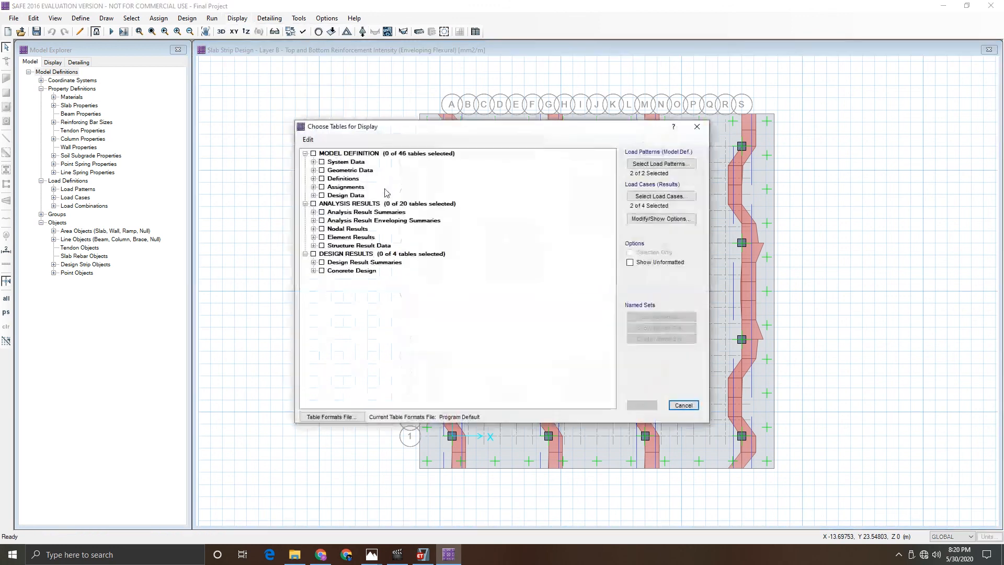
click(314, 271)
click(322, 279)
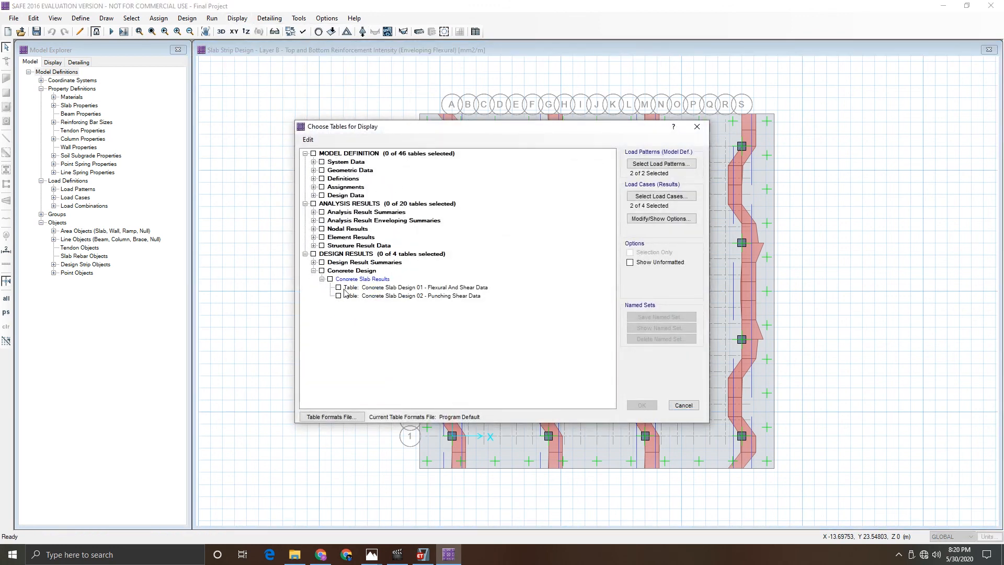
click(339, 288)
click(642, 406)
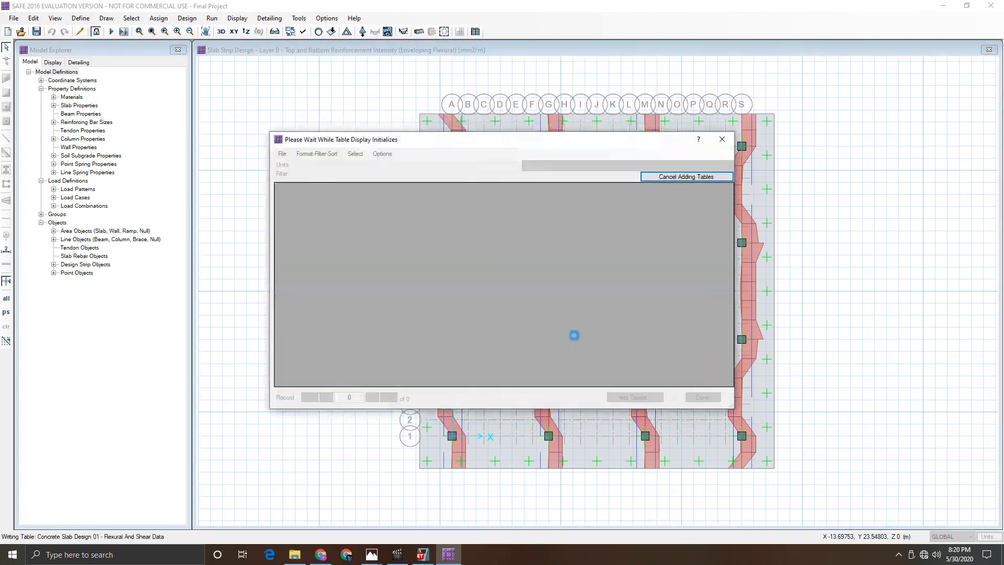
- Scroll through the flexural and shear design table columns and rows, then close the table
drag(499, 382, 670, 397)
scroll(655, 307, down, 8)
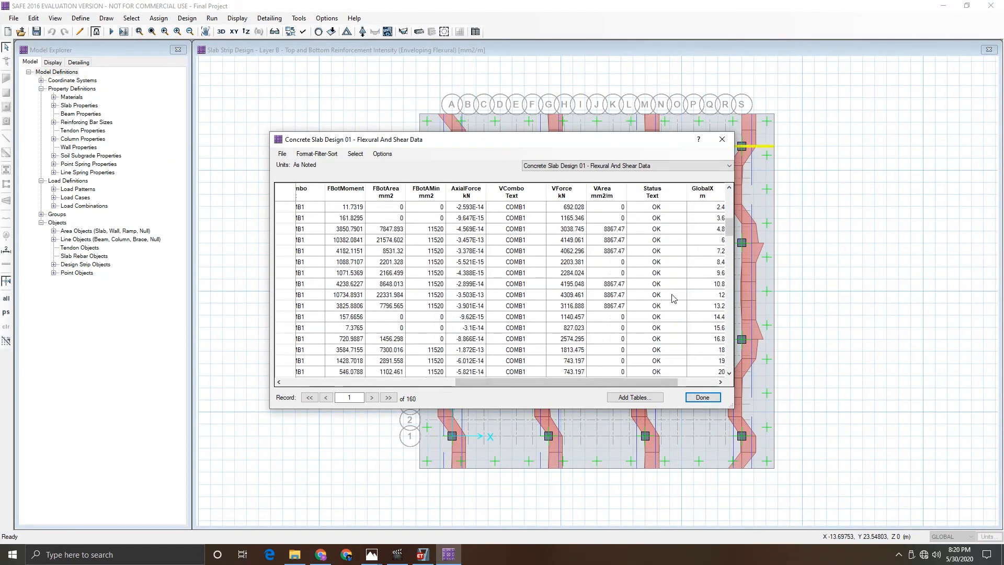
drag(729, 226, 730, 203)
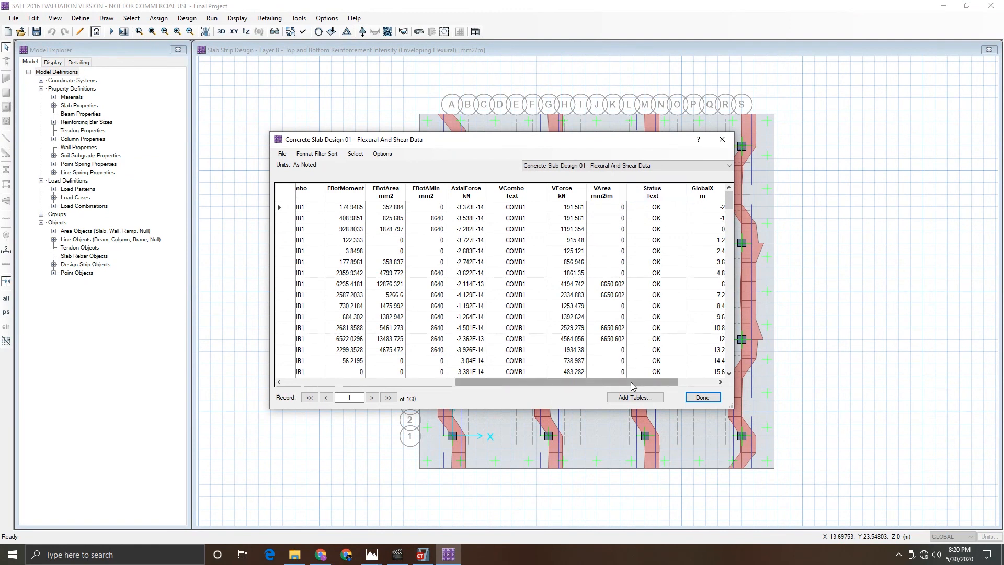
drag(641, 382, 469, 383)
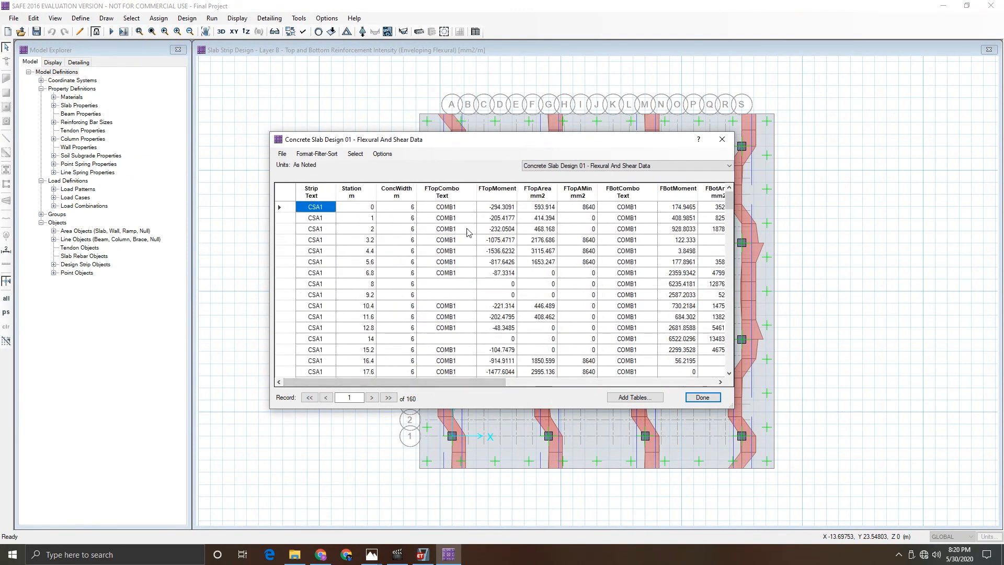
drag(397, 382, 608, 382)
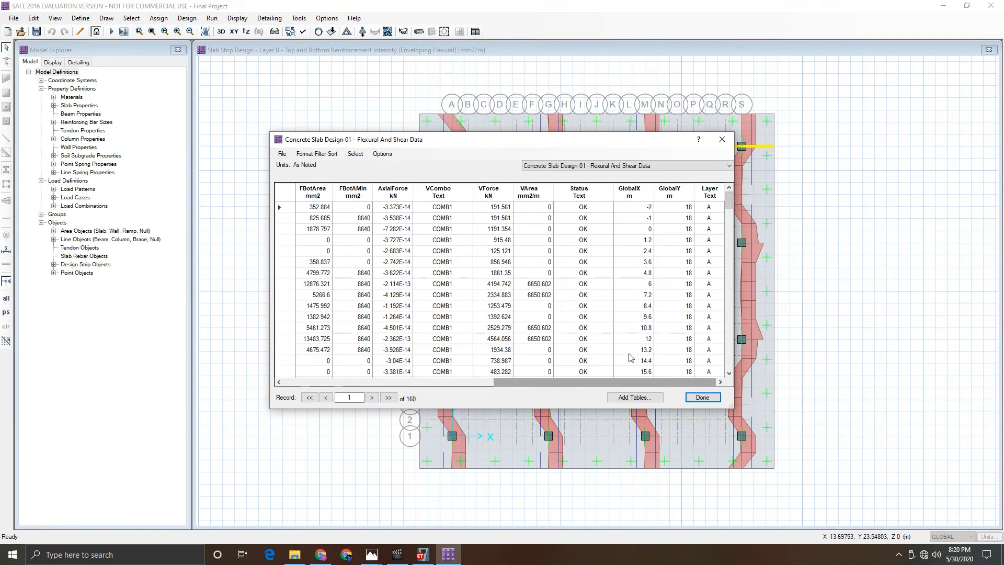
mouse_move(729, 203)
mouse_down()
mouse_move(728, 363)
mouse_move(727, 197)
mouse_up()
click(702, 397)
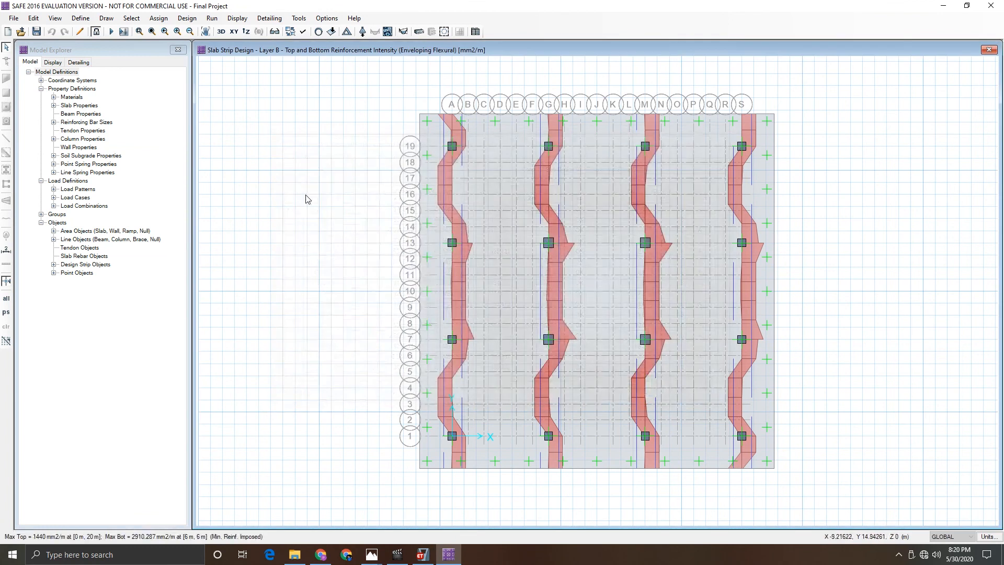
- Run detailing with individual bars generated in plan and 3D model and areas merged to clean edges
click(211, 18)
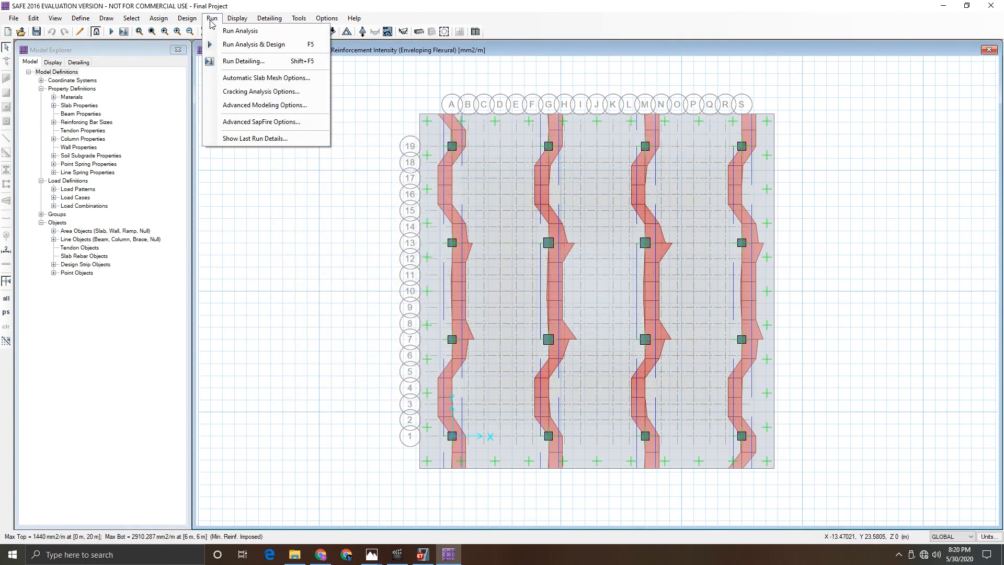
click(228, 62)
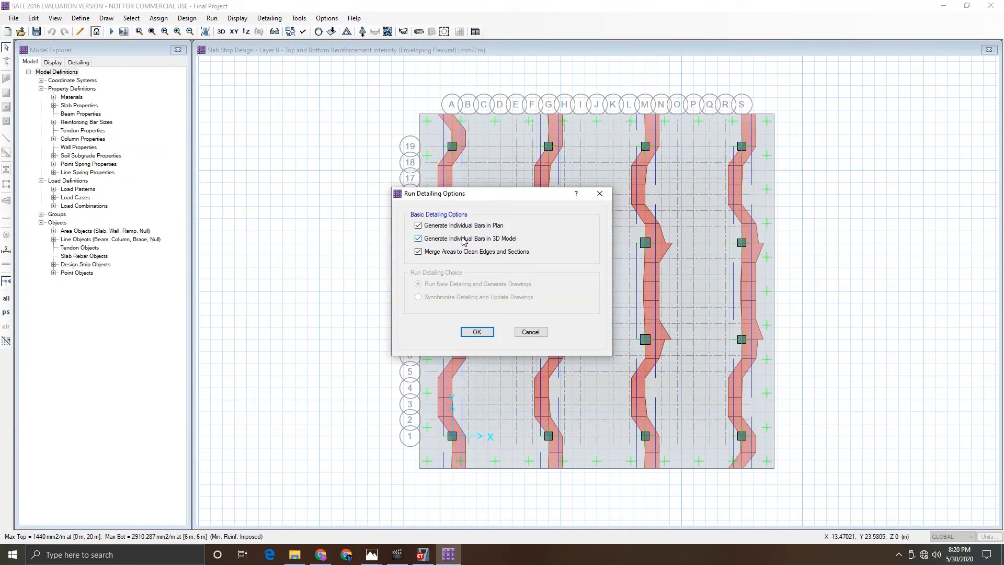
click(477, 331)
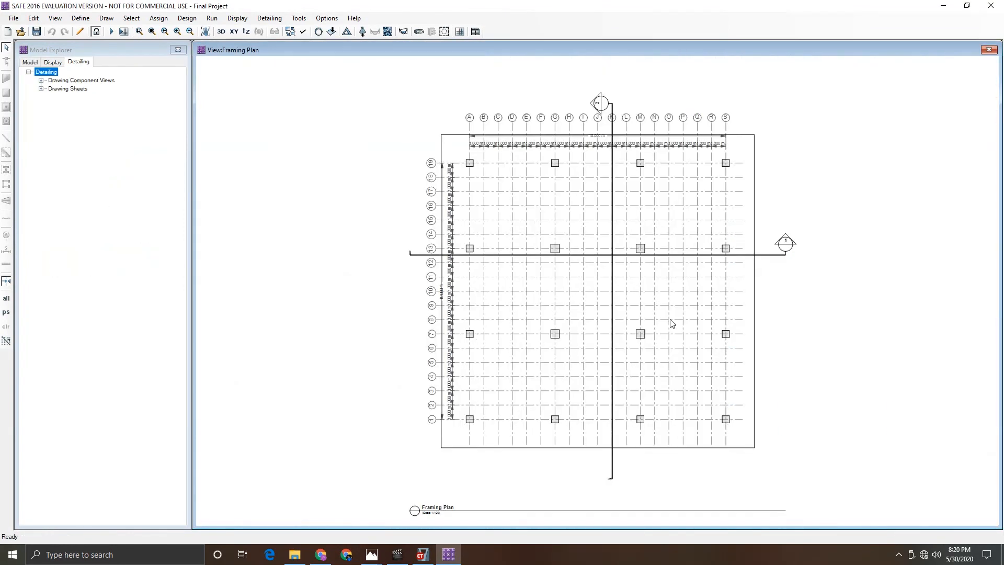
scroll(672, 323, up, 1)
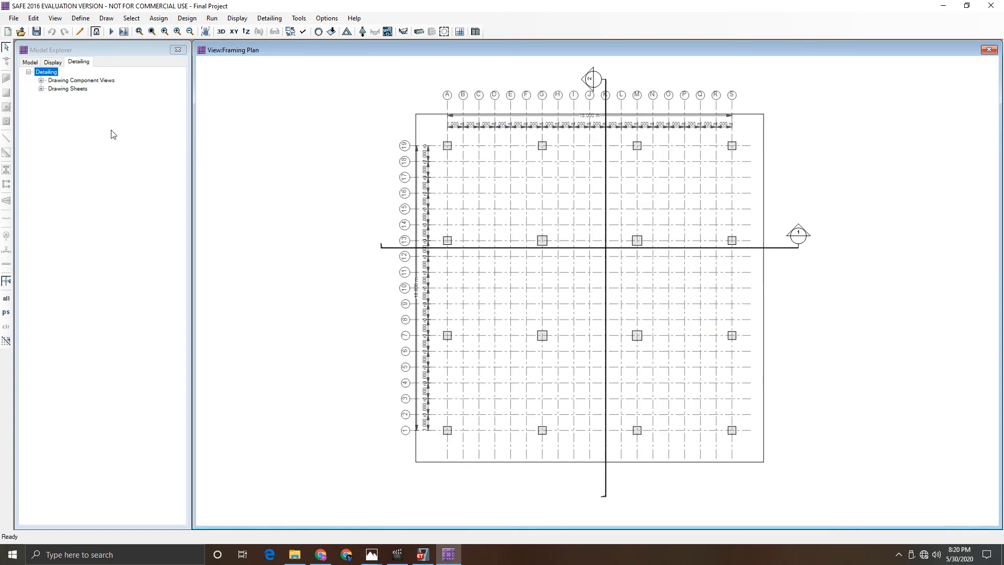
- Open the slab Rebar Table, Rebar Schedule and Bill of Quantities detailing views
click(41, 80)
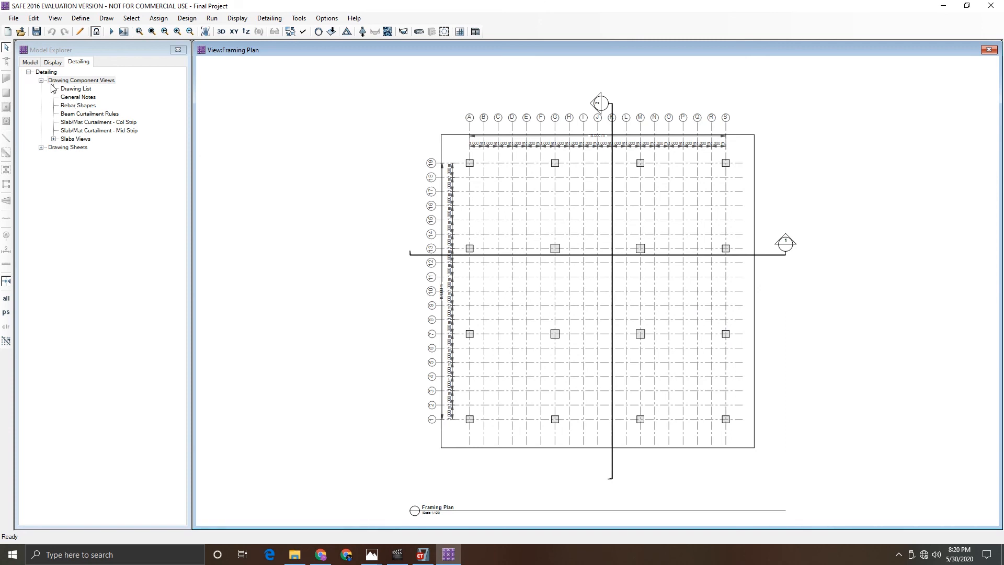
click(54, 139)
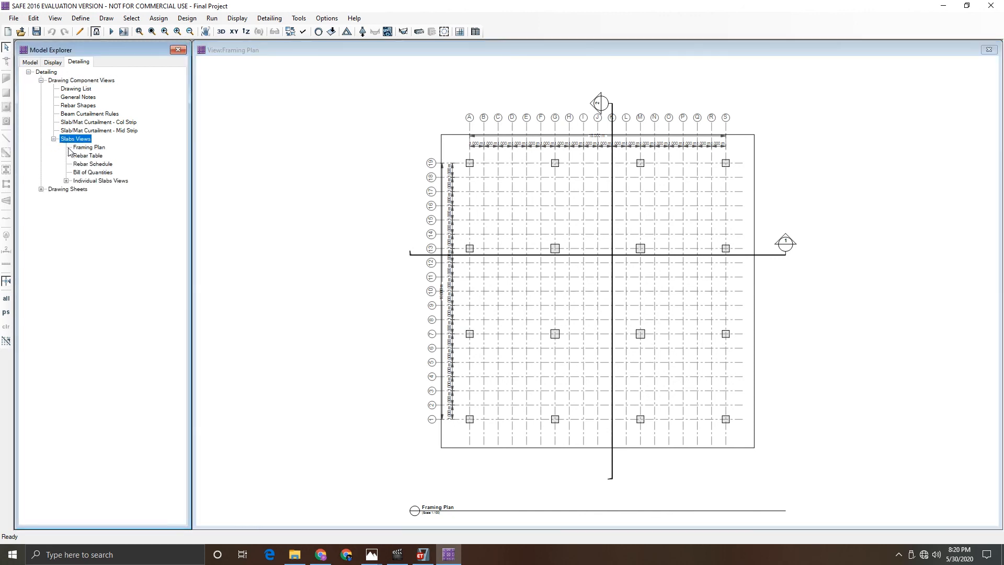
double_click(83, 157)
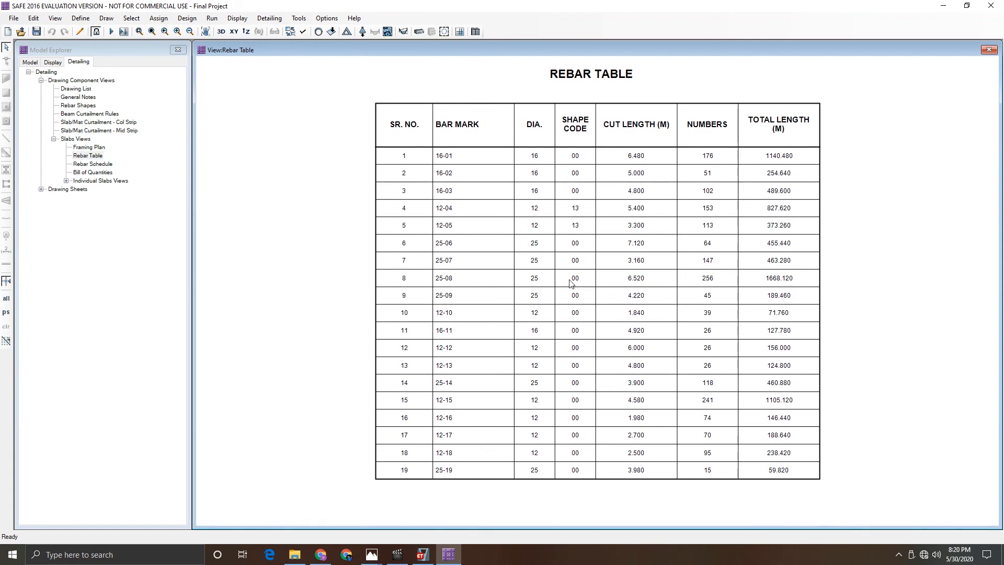
double_click(104, 165)
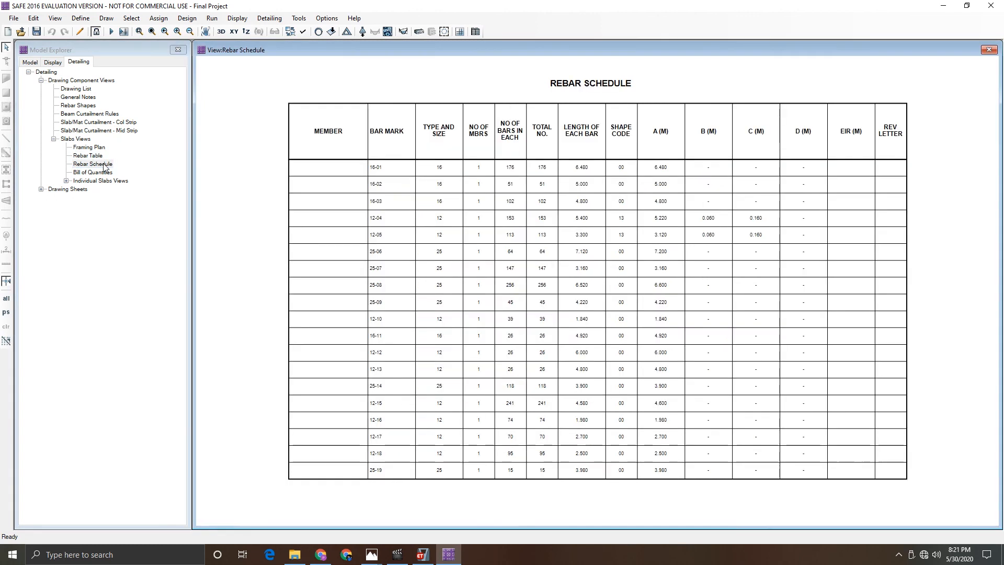
double_click(102, 174)
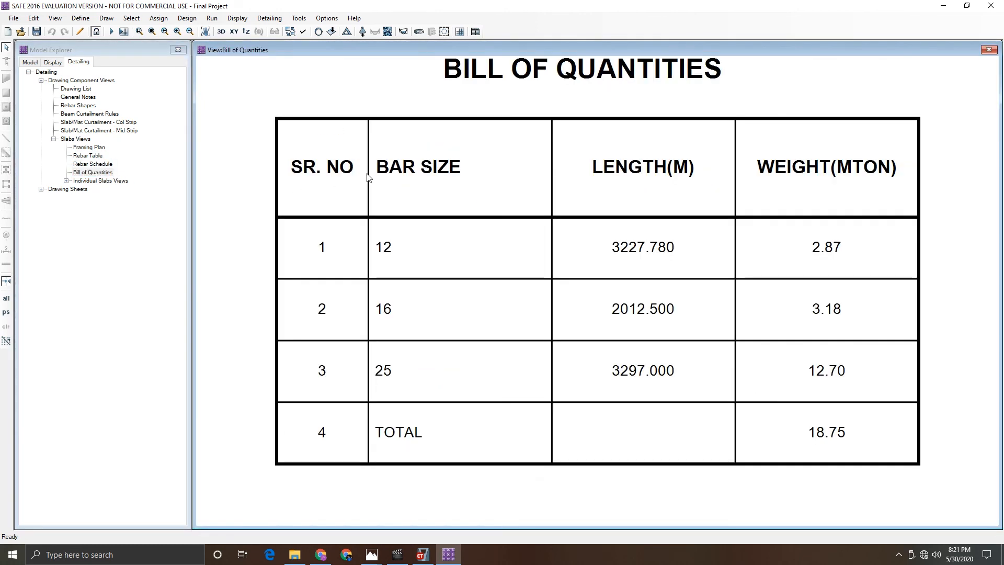
double_click(87, 164)
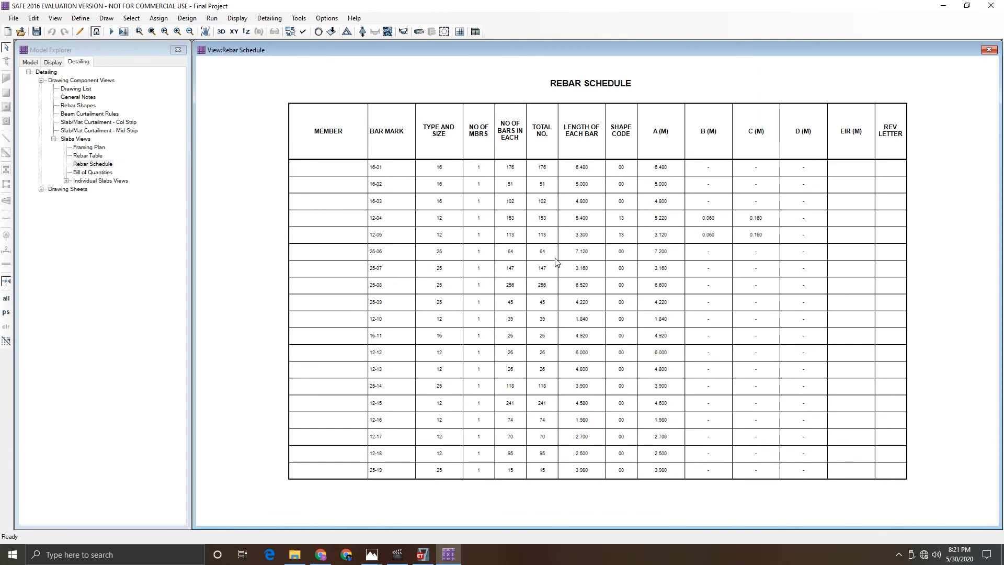
- Open the Mat1 Rebar Plan view under the individual slab views
double_click(75, 180)
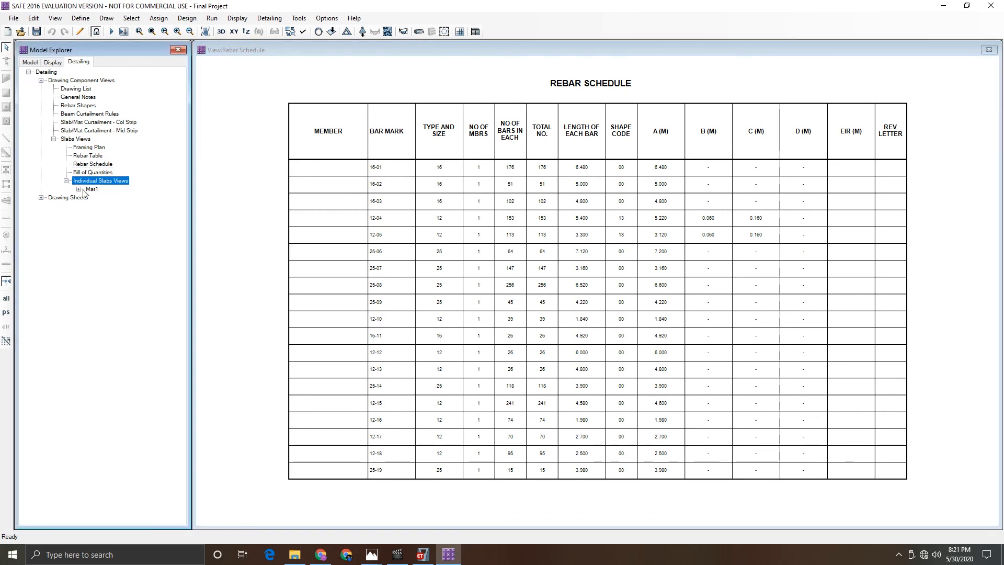
click(79, 189)
double_click(107, 198)
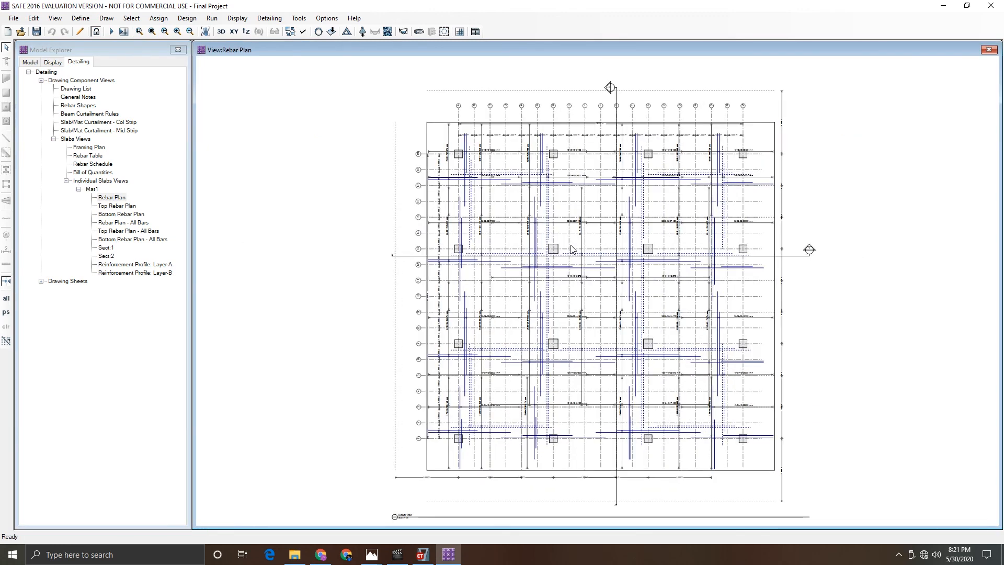
scroll(571, 252, up, 4)
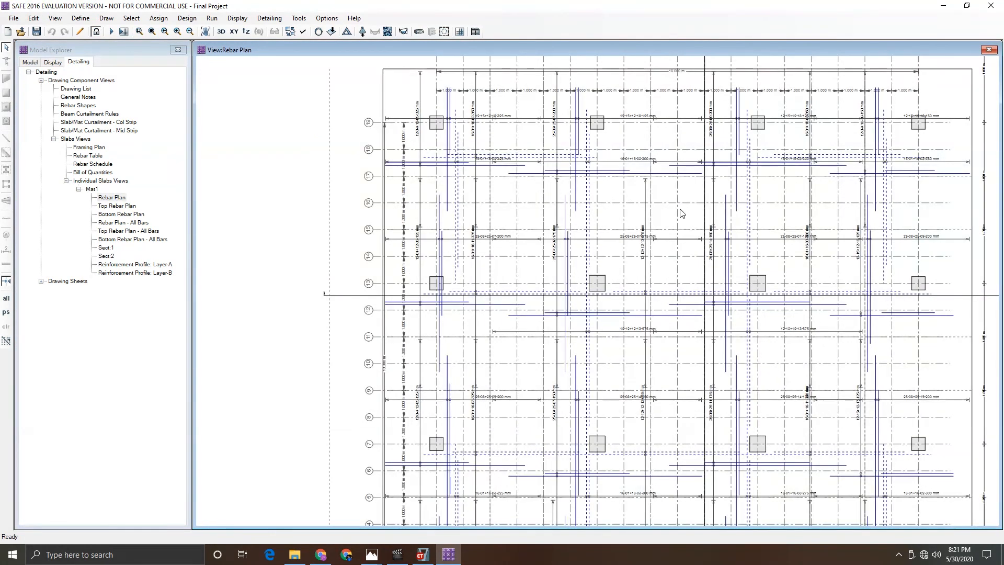
scroll(681, 209, down, 3)
scroll(759, 102, up, 4)
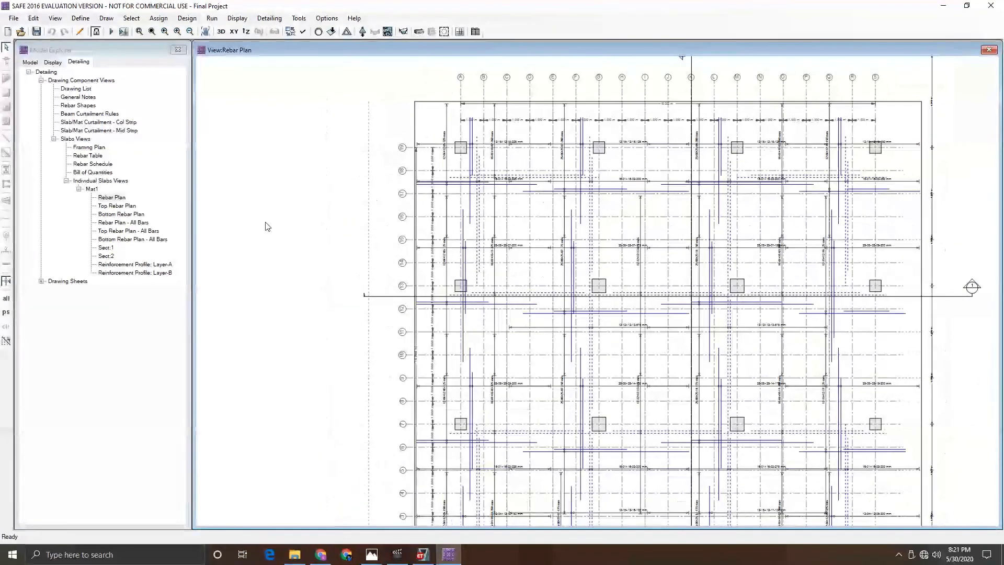
- Browse the Mat1 top, bottom and all-bars rebar plan views
double_click(130, 206)
scroll(608, 161, up, 2)
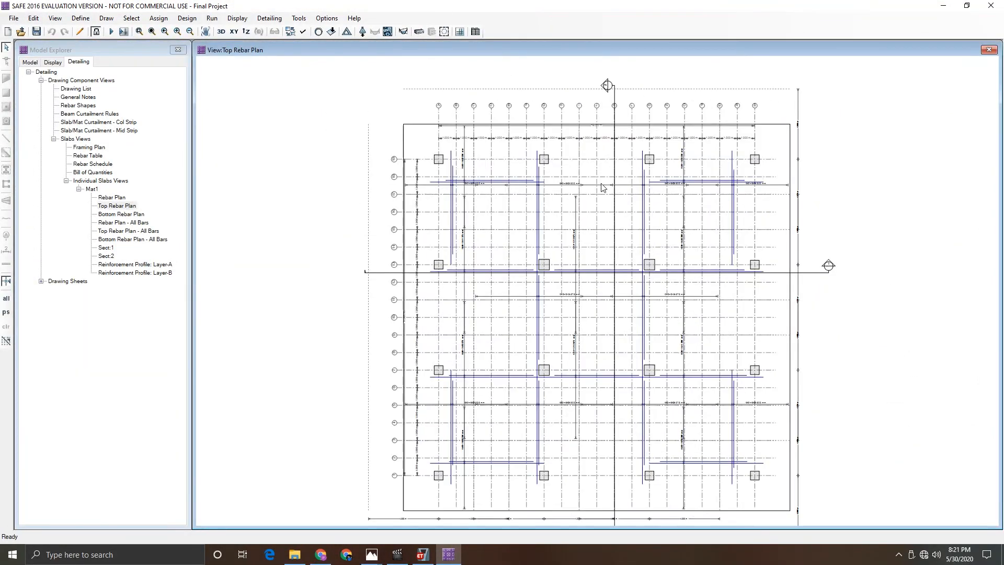
double_click(120, 214)
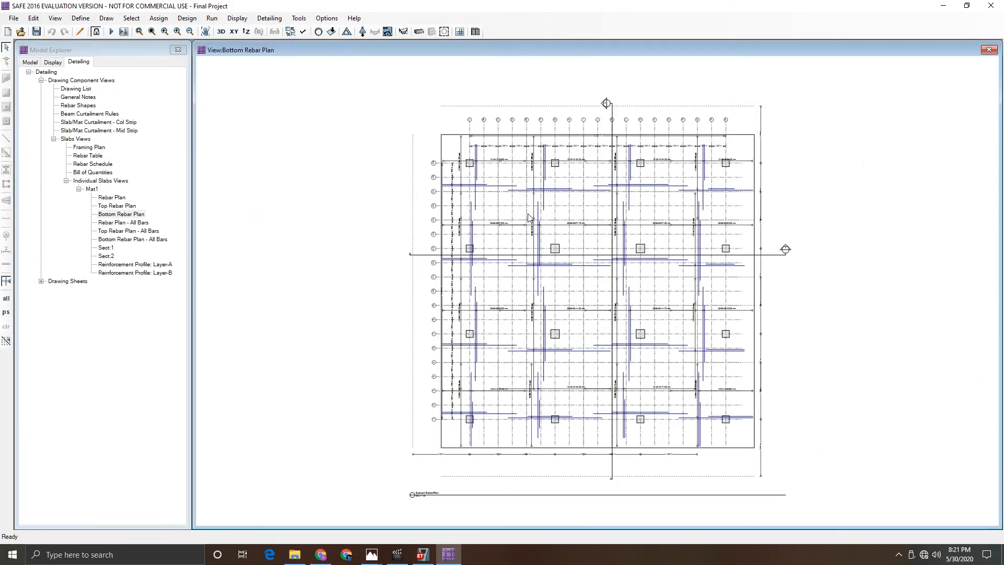
double_click(107, 223)
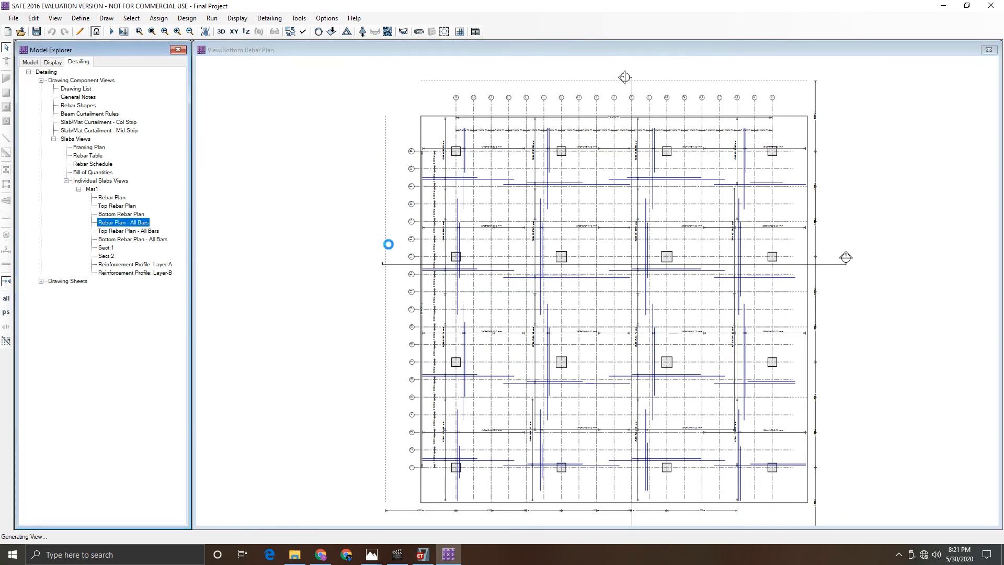
scroll(618, 232, up, 2)
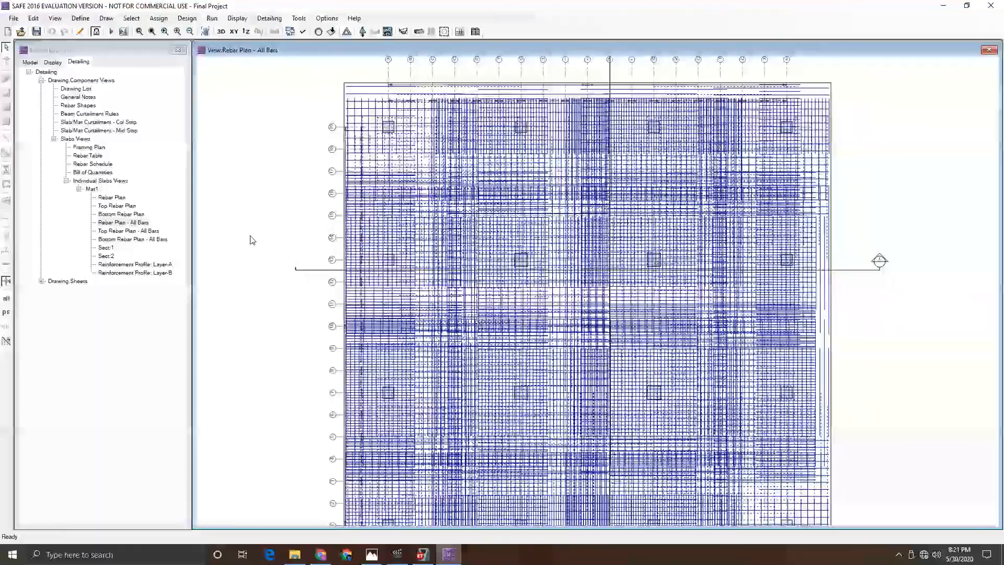
double_click(137, 231)
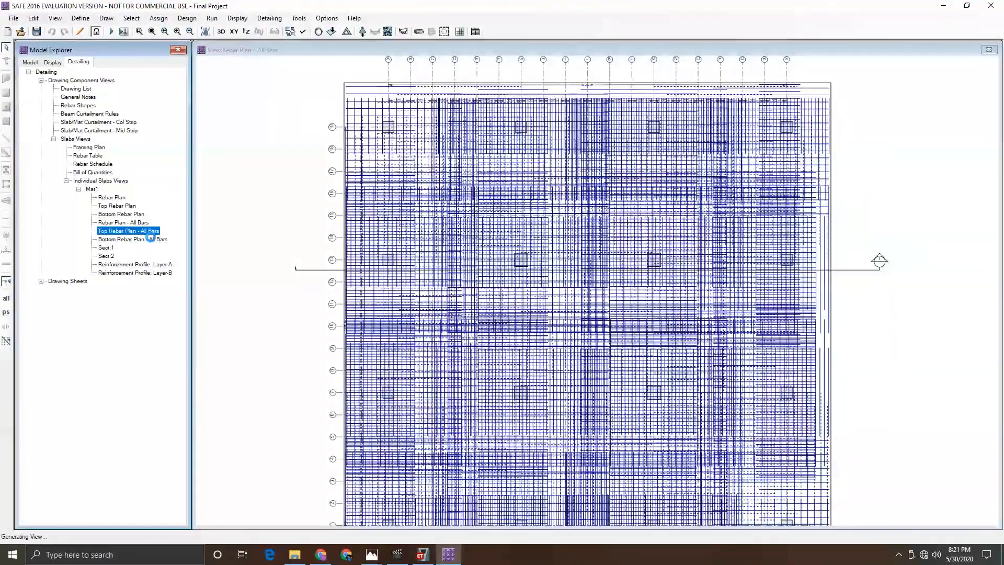
double_click(146, 240)
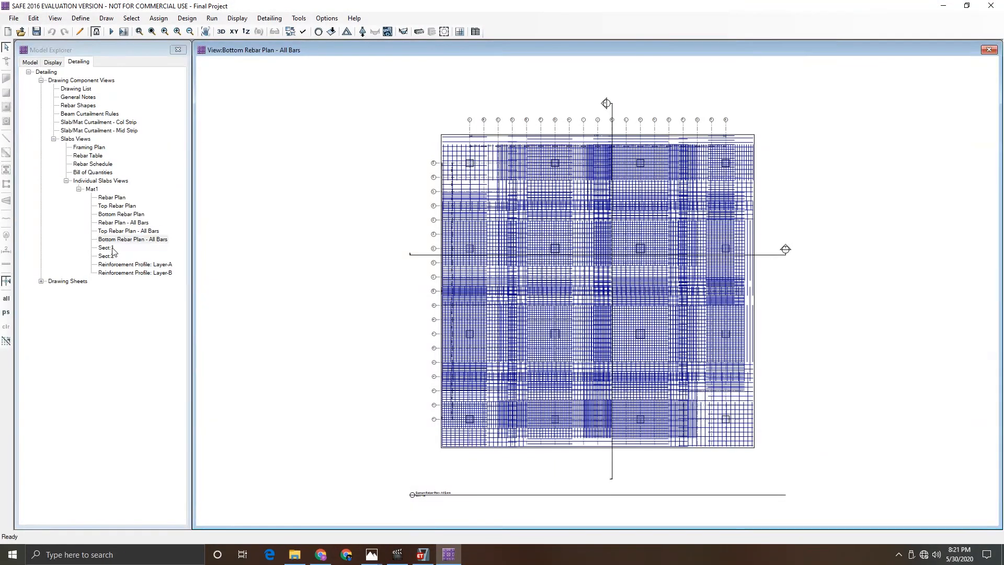
- Review the Mat1 section views Sect:1 and Sect:2 and the Layer-A reinforcement profile
double_click(106, 248)
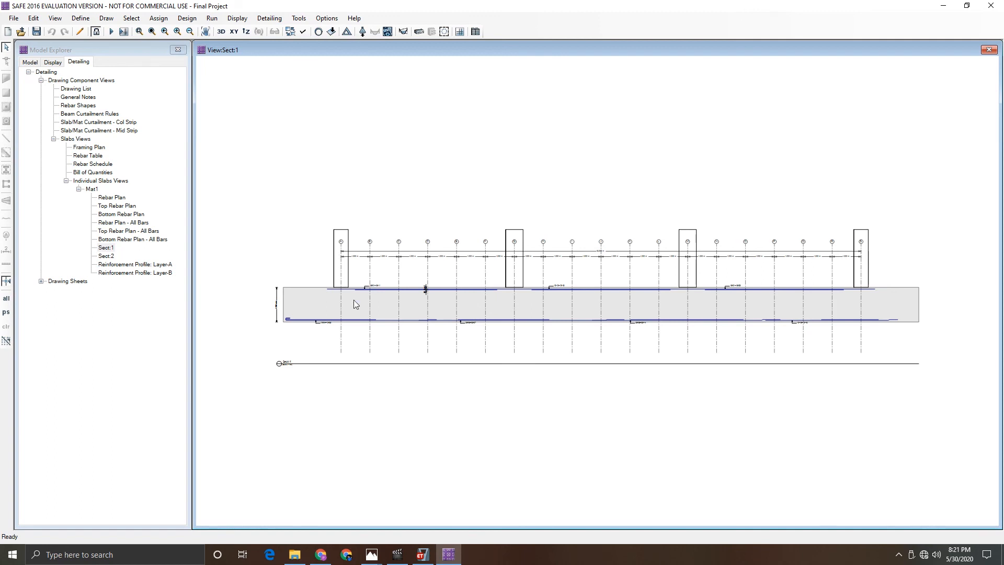
scroll(408, 310, up, 3)
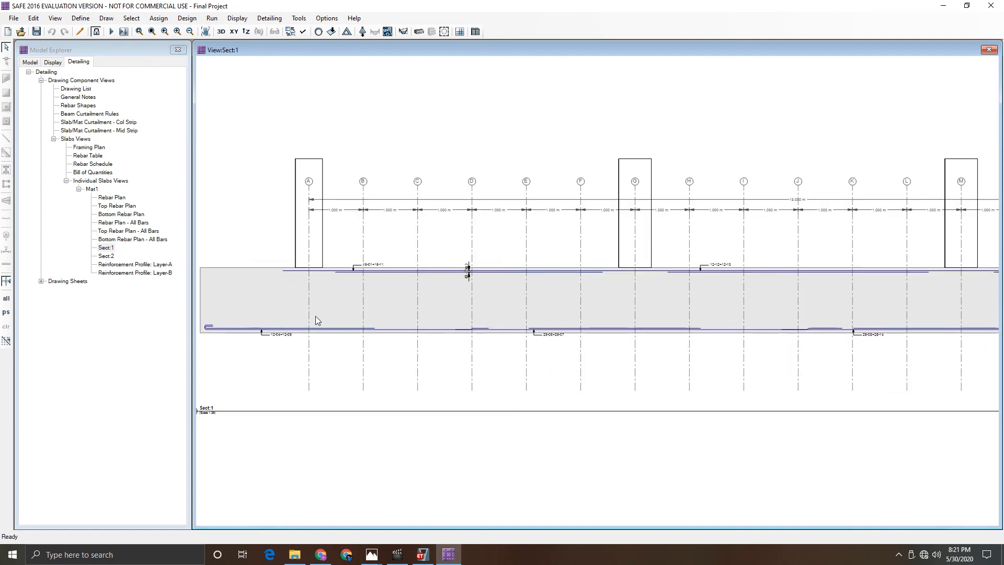
scroll(361, 302, down, 2)
scroll(820, 292, down, 1)
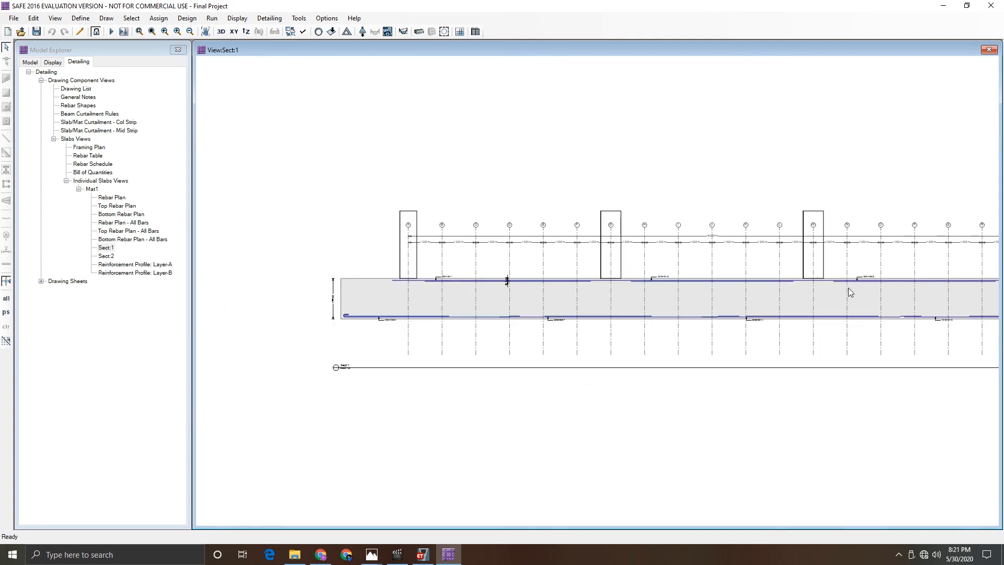
scroll(916, 284, down, 1)
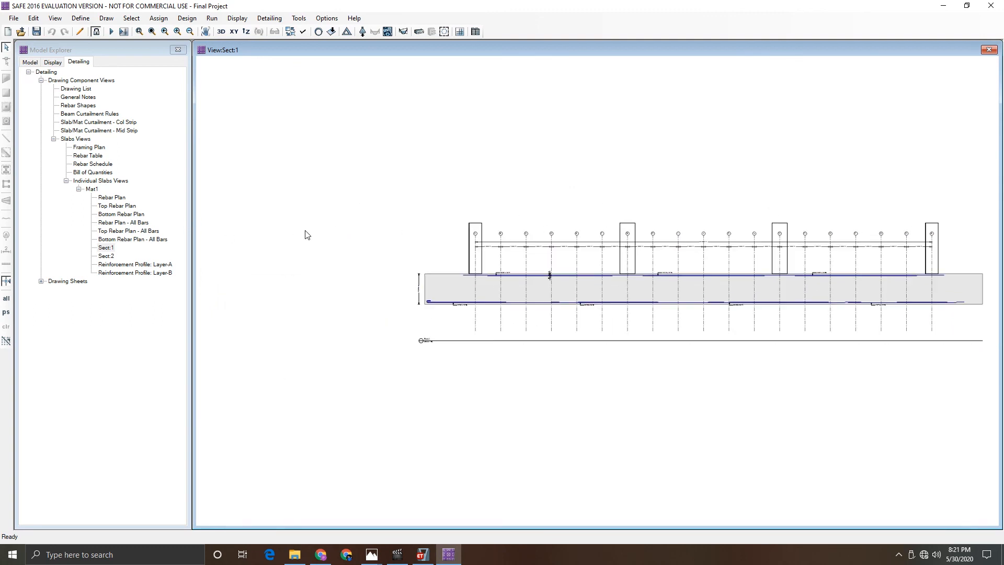
scroll(283, 230, down, 2)
scroll(748, 329, up, 1)
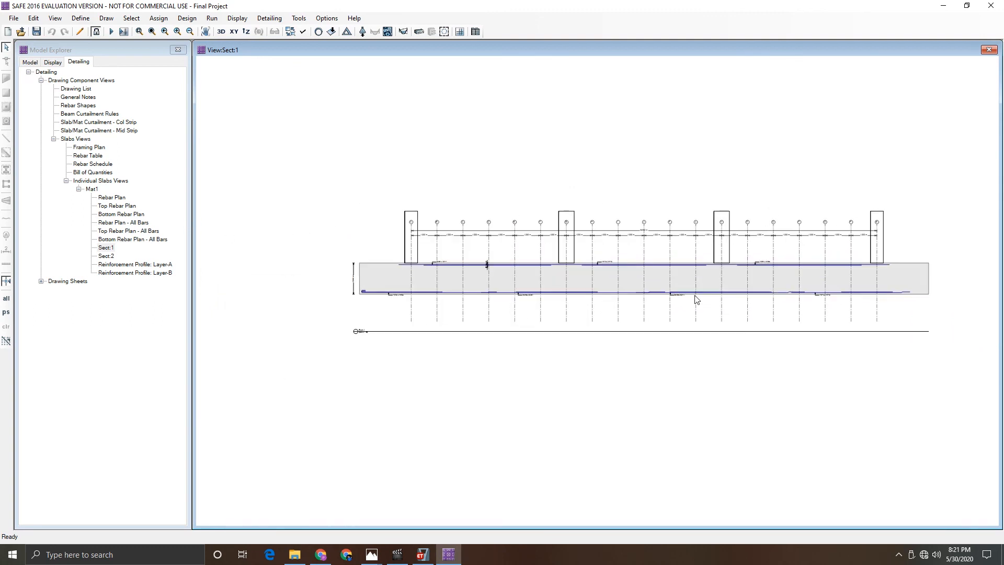
double_click(106, 257)
double_click(107, 265)
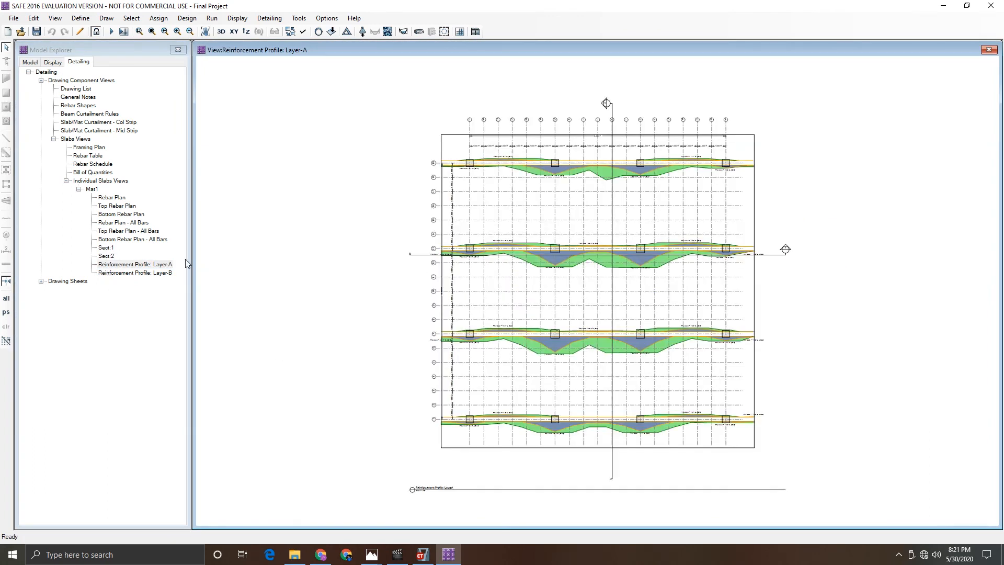
- Zoom into the Layer-A reinforcement profile and compare it with the Layer-B reinforcement profile
scroll(588, 158, up, 1)
scroll(588, 158, up, 3)
scroll(588, 159, down, 3)
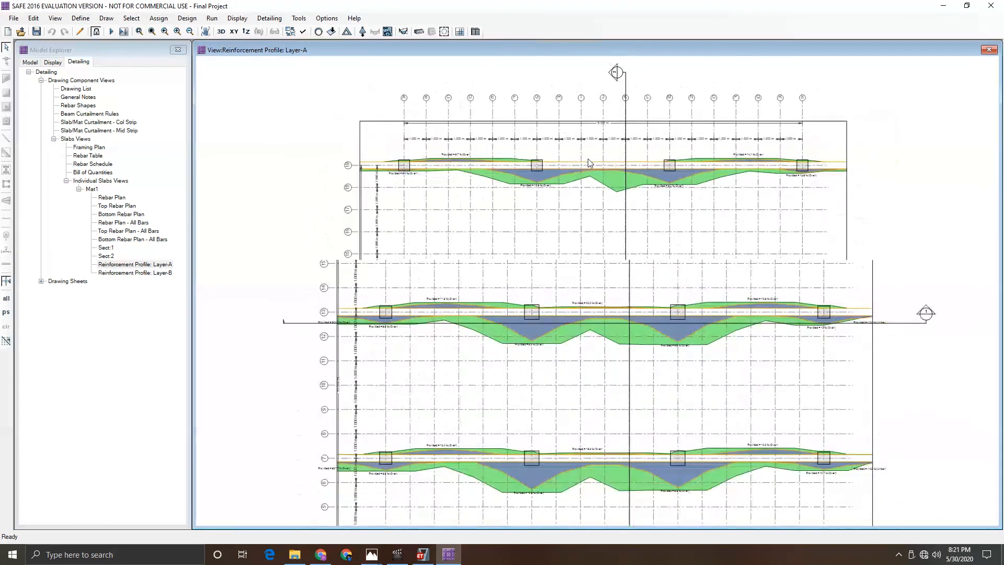
double_click(120, 272)
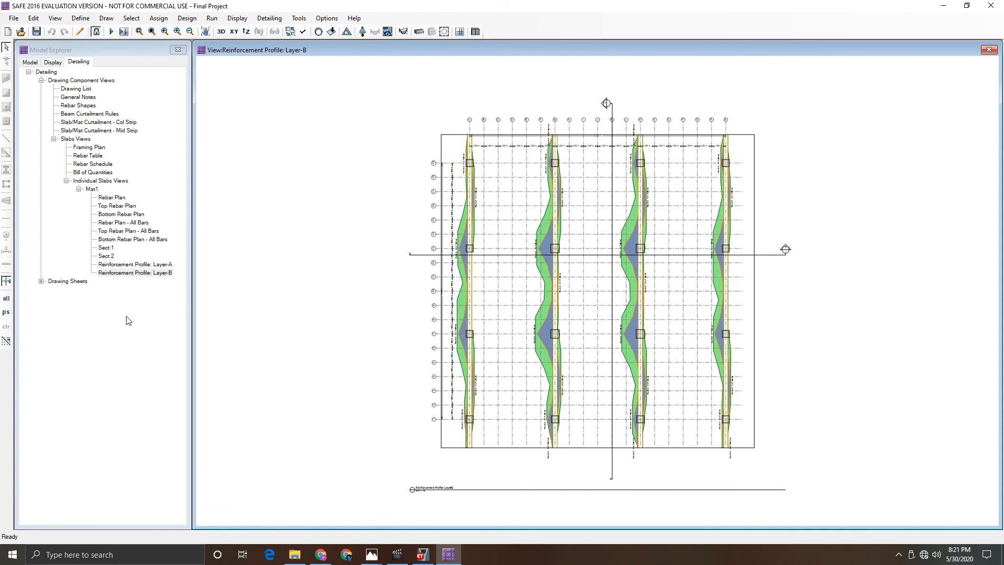
double_click(115, 265)
- Expand the Drawing Sheets tree and open the General Notes drawing sheet with its cover and notes items
double_click(49, 282)
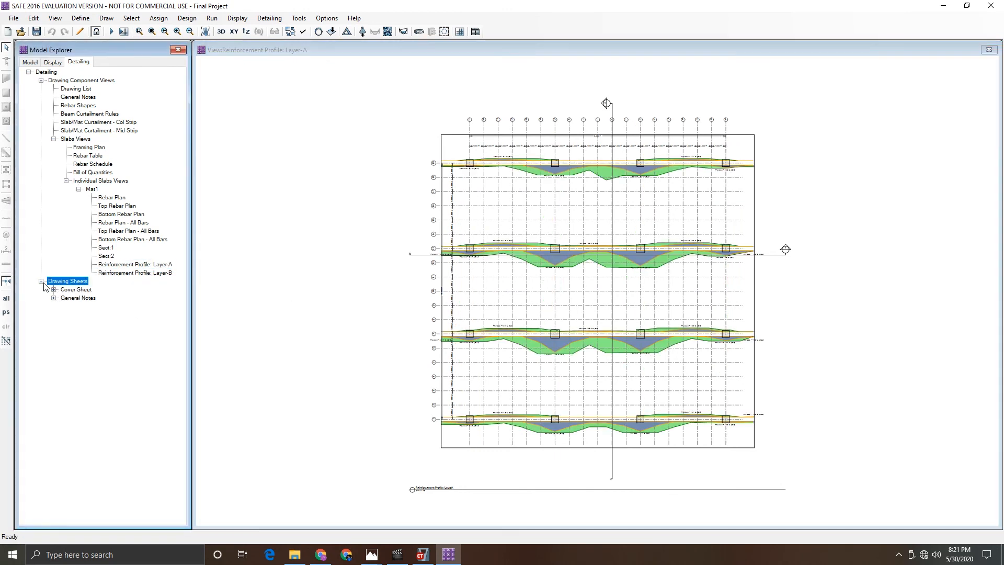
click(54, 290)
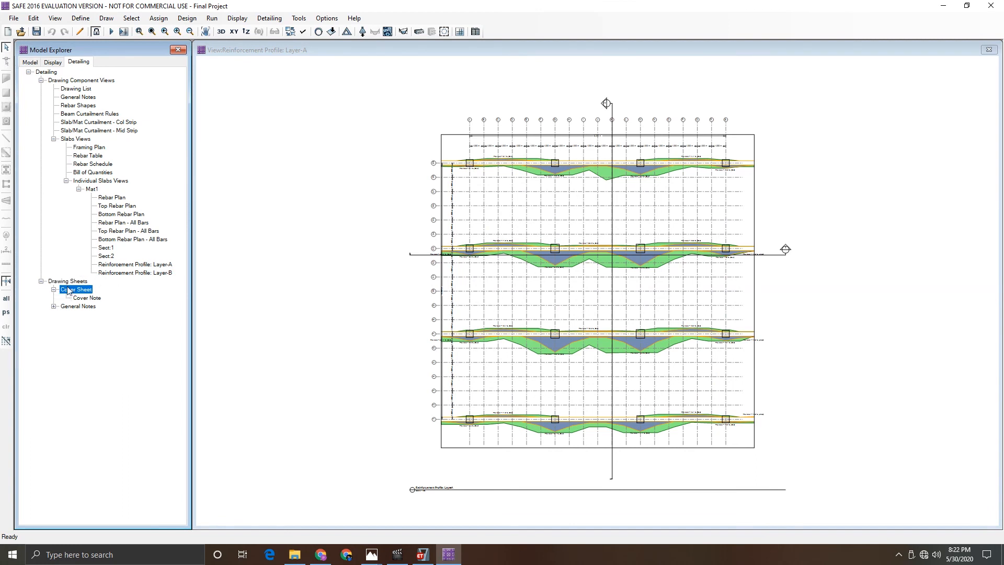
click(54, 306)
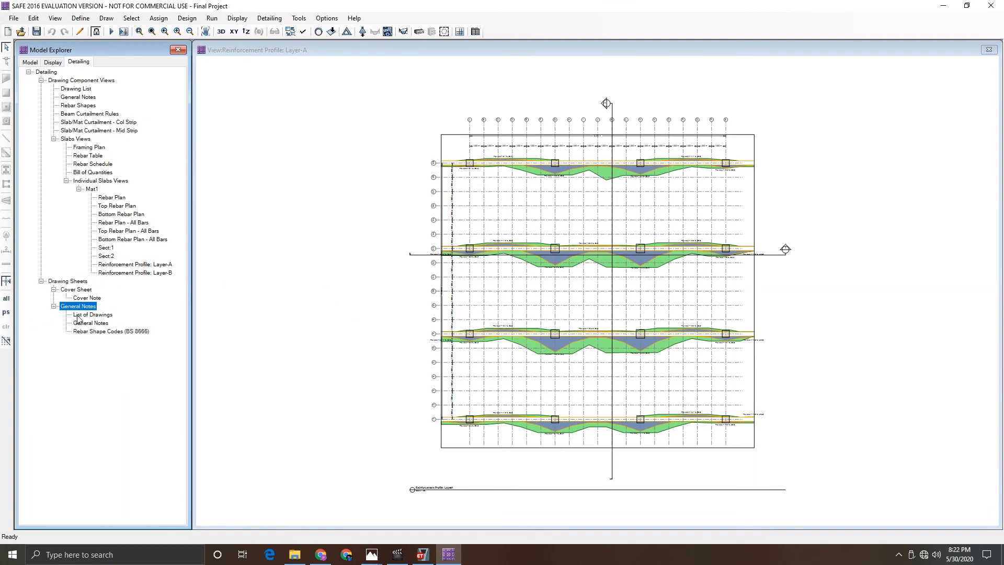
double_click(78, 315)
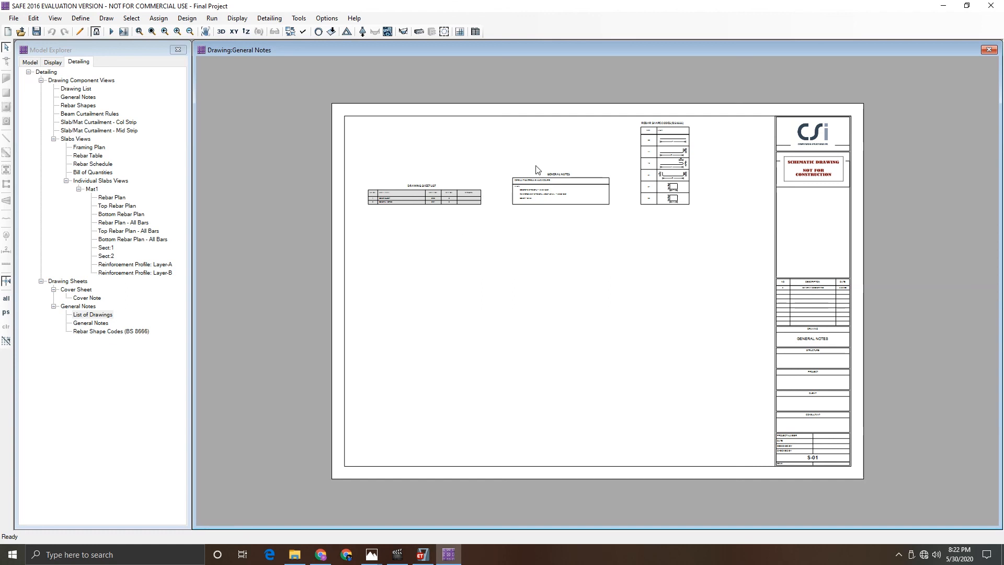
click(91, 324)
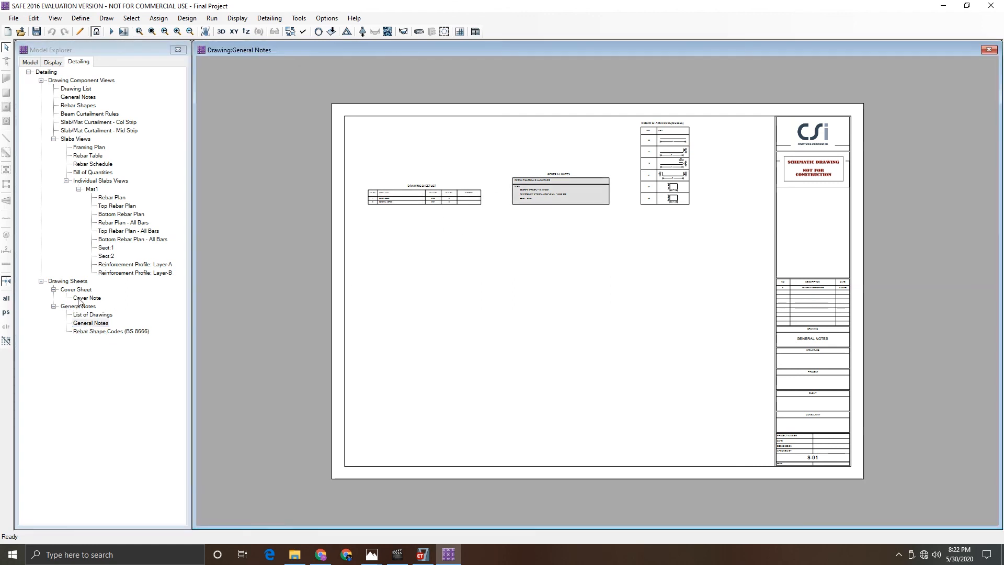
ctrl+click(100, 331)
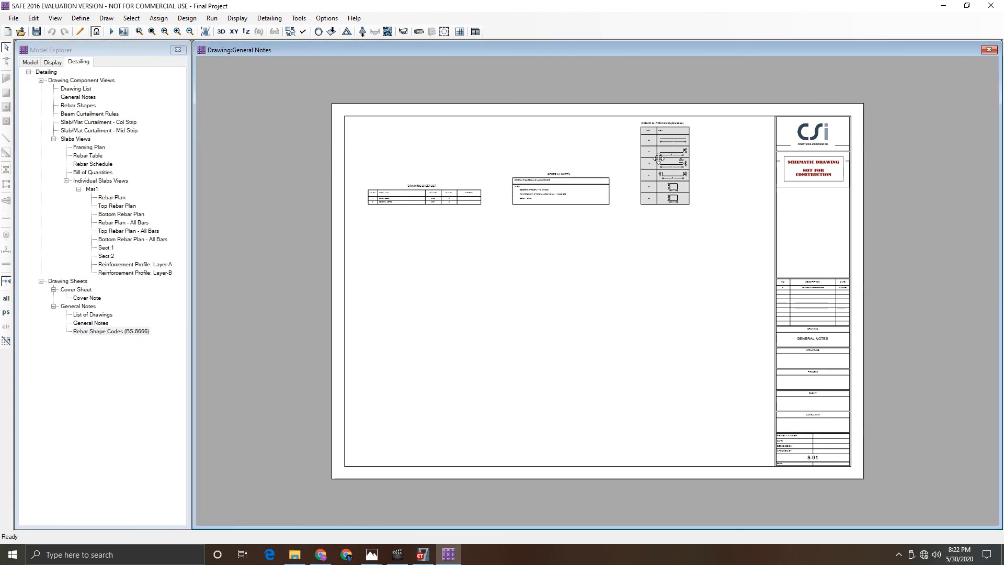
click(78, 299)
click(94, 332)
- Reposition the rebar shape codes, general notes and drawing list tables lower on the General Notes sheet
drag(668, 161, 617, 322)
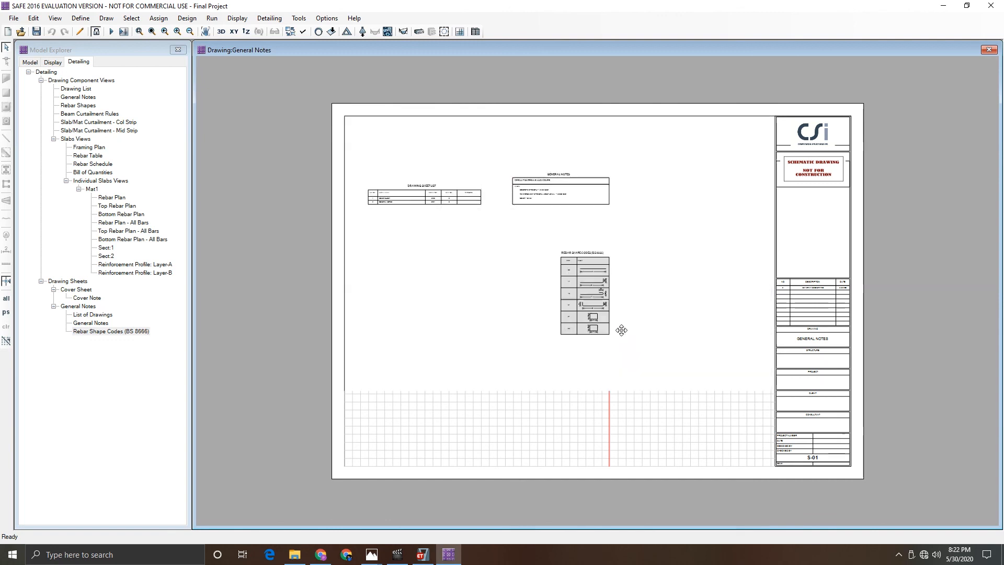
drag(568, 203, 559, 401)
drag(436, 206, 441, 404)
- Browse the Rebar Shapes, beam and slab/mat curtailment rules, General Notes and Drawing List component views
double_click(132, 264)
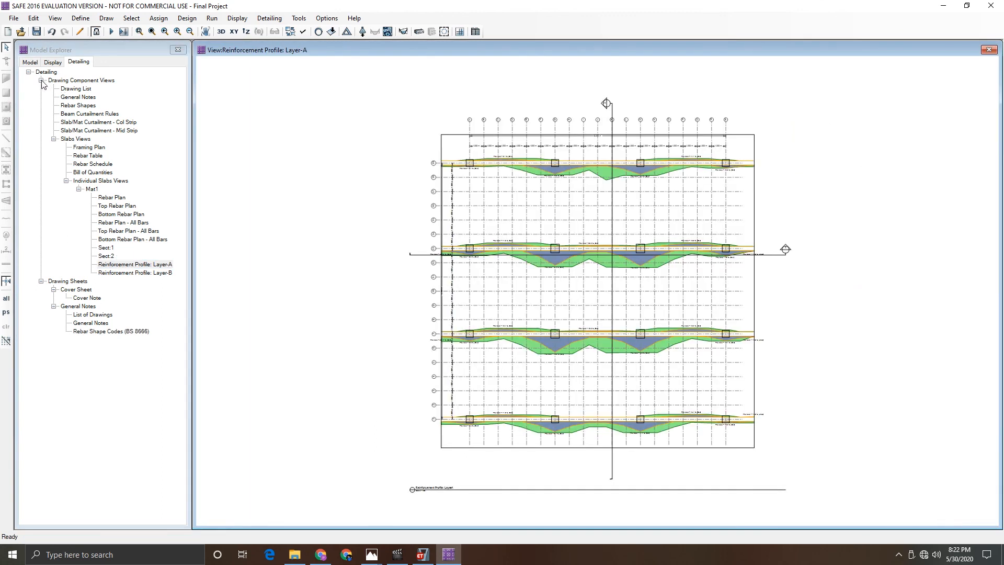
double_click(80, 106)
double_click(83, 114)
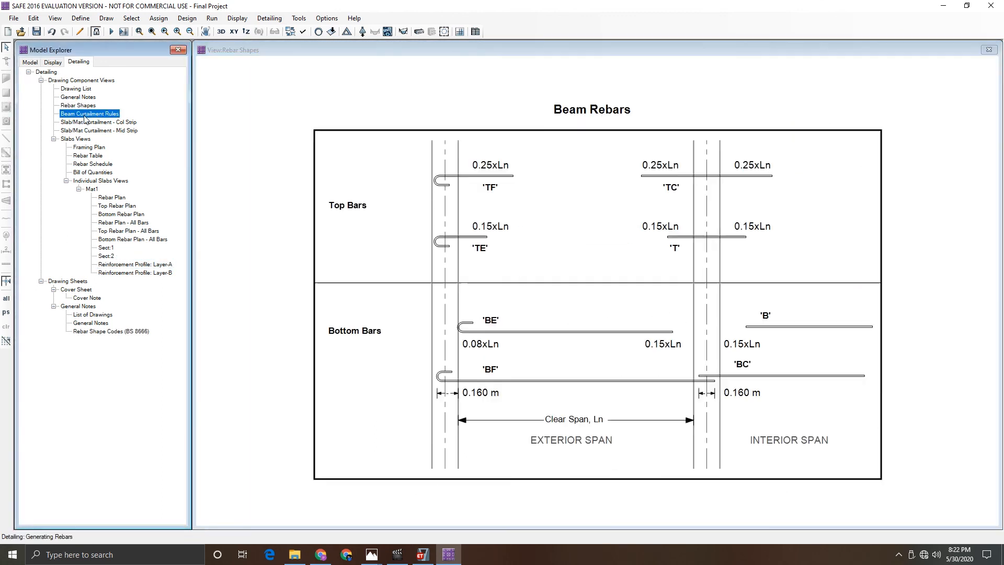
double_click(87, 124)
click(90, 131)
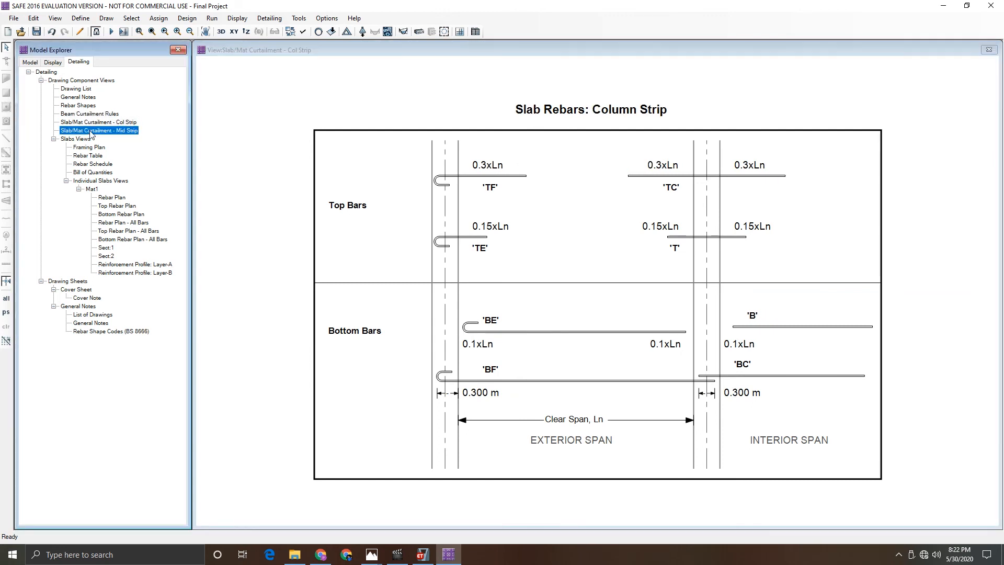
double_click(78, 97)
double_click(76, 89)
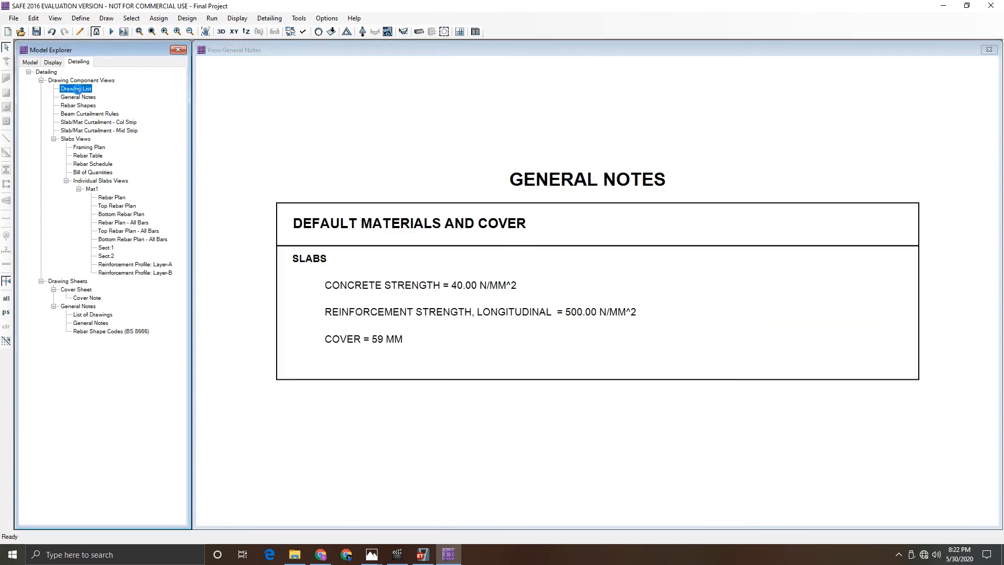